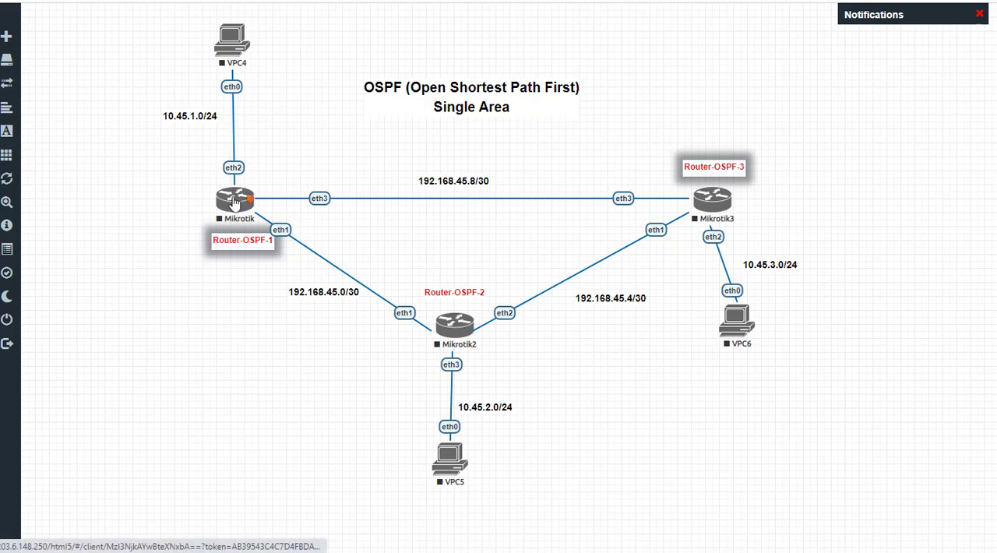
Step: Start the three router nodes Mikrotik, Mikrotik2 and Mikrotik3 in the OSPF topology
right_click(234, 48)
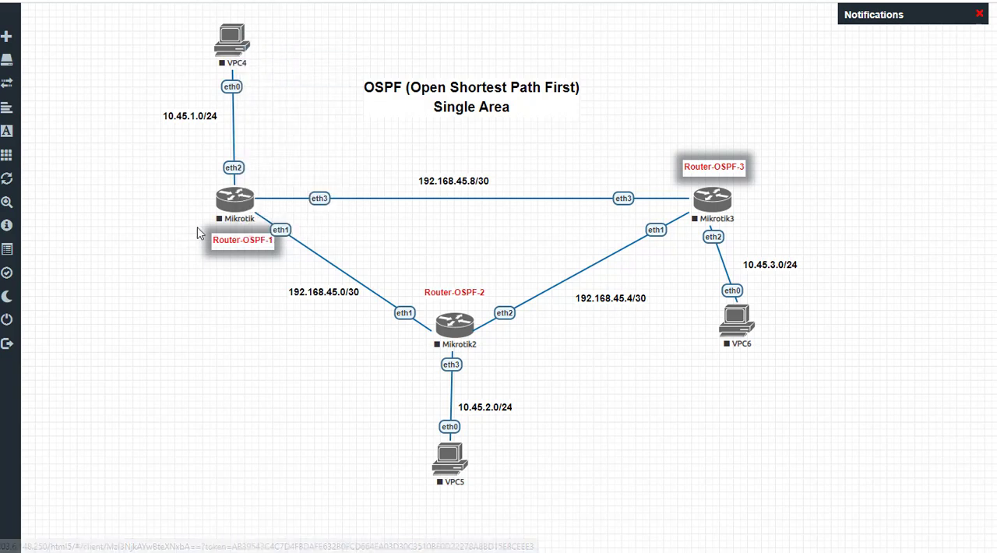
right_click(231, 209)
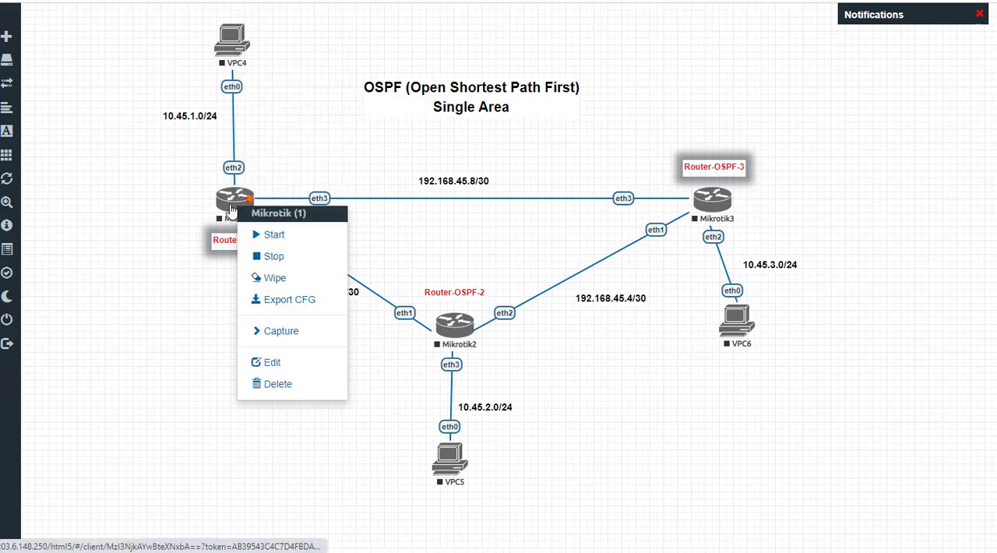
left_click(263, 233)
right_click(454, 331)
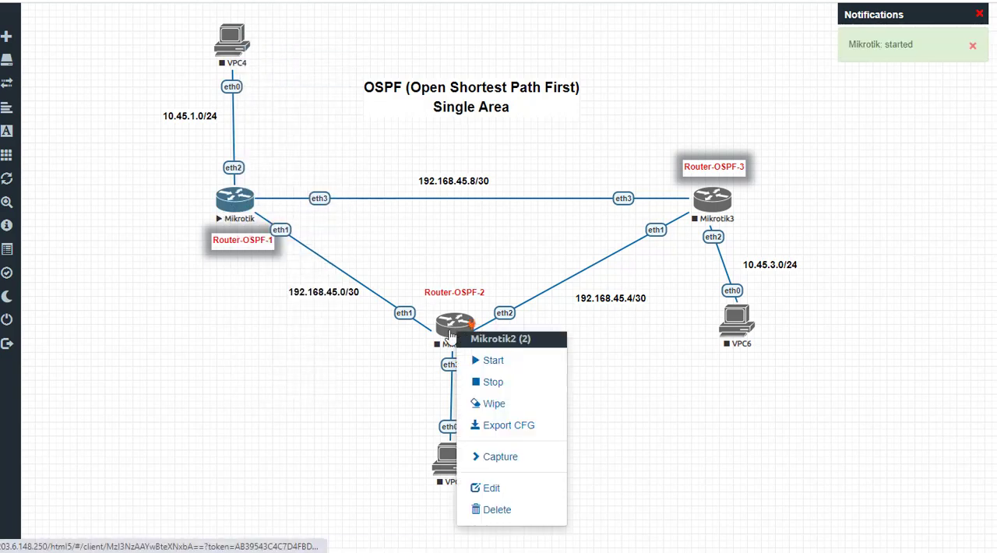
left_click(485, 365)
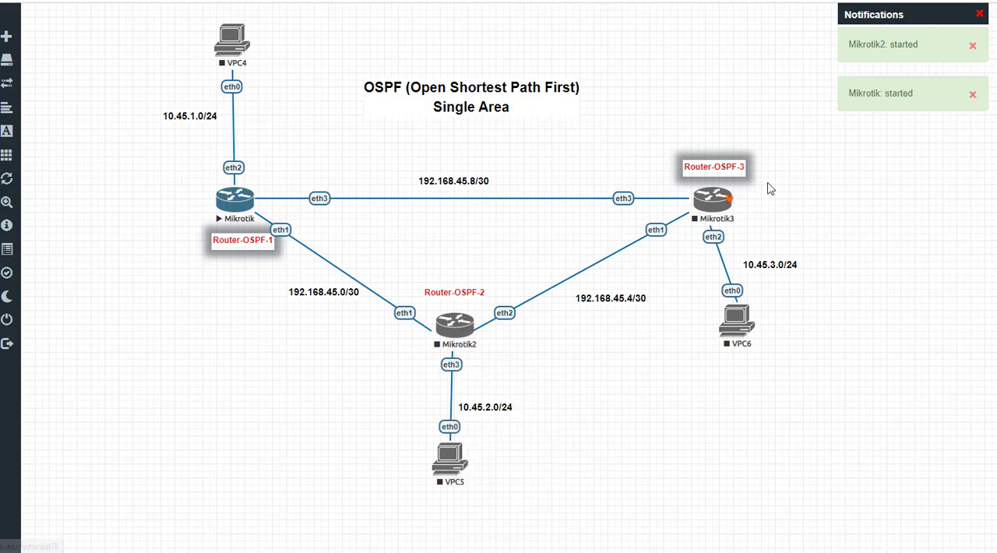
right_click(713, 204)
left_click(742, 235)
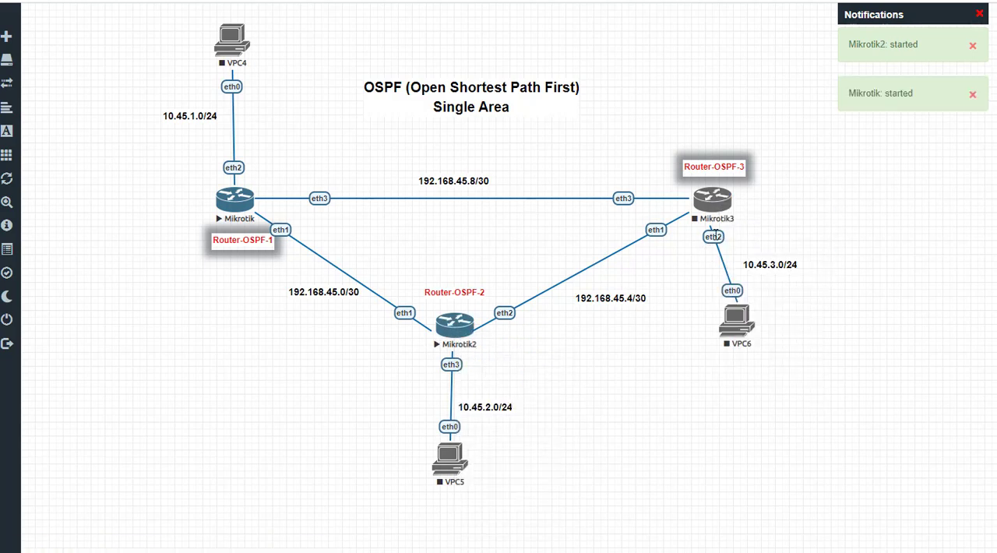
Step: Open the console of Router-OSPF-1, log in as admin with the password left empty, and answer n to the prompt after login
left_click(235, 204)
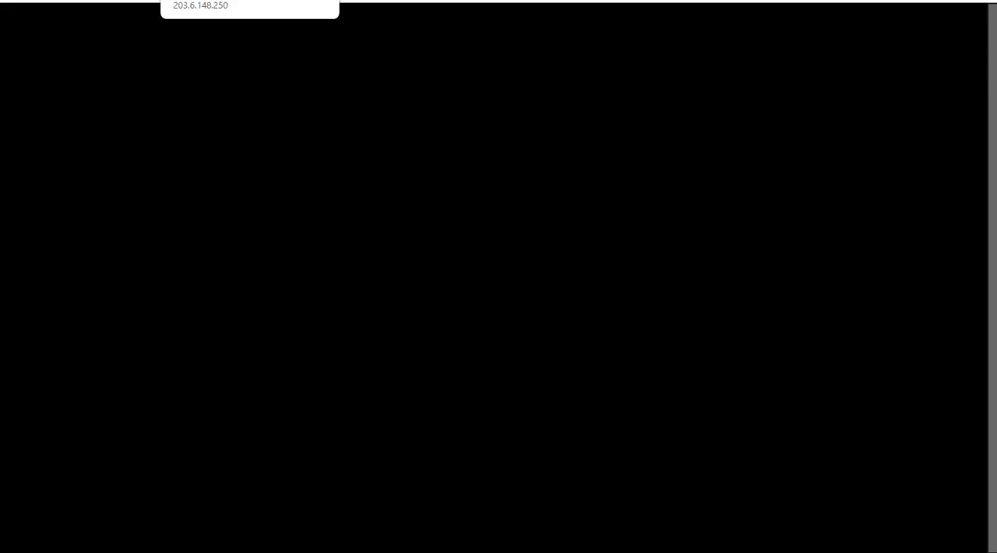
left_click_drag(211, 62, 219, 60)
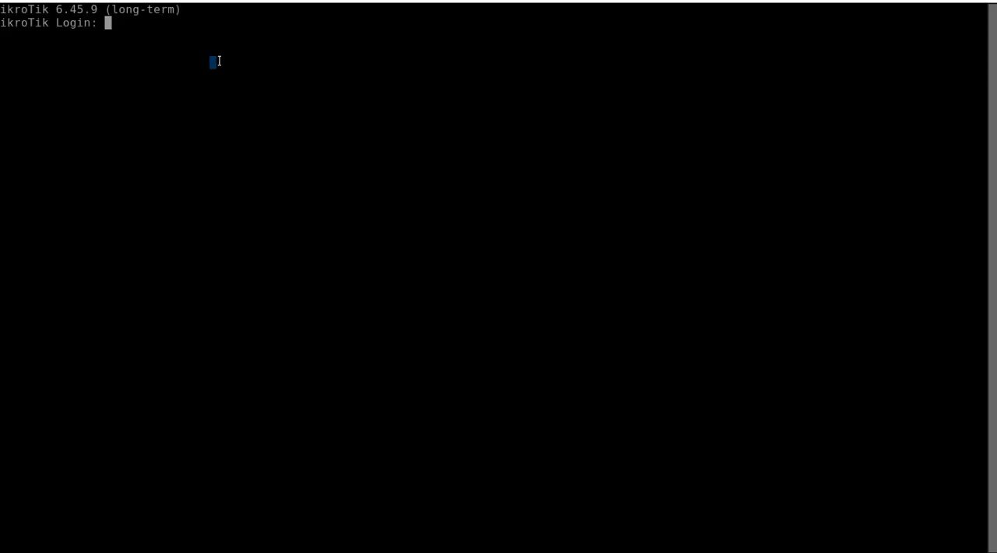
type("admin")
key("Return")
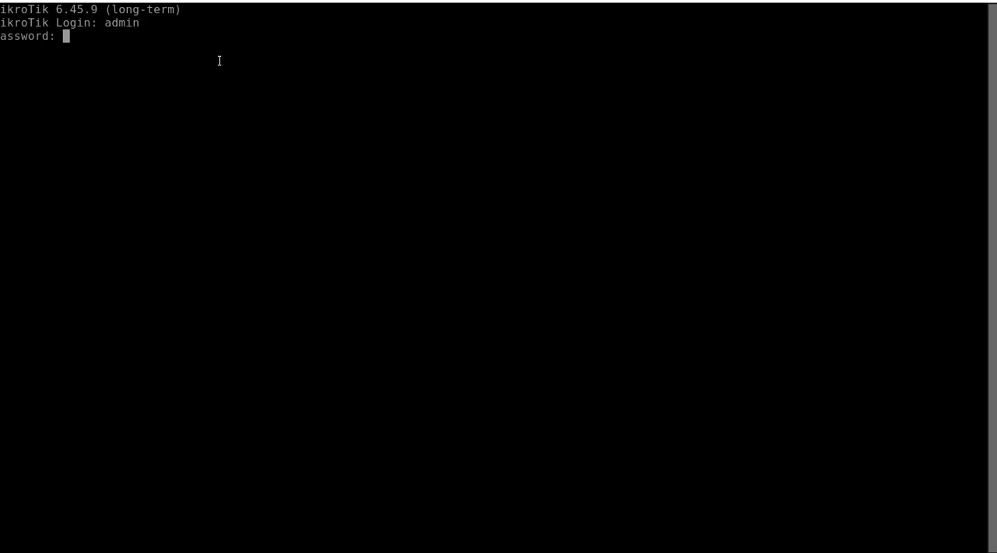
key("Return")
type("n")
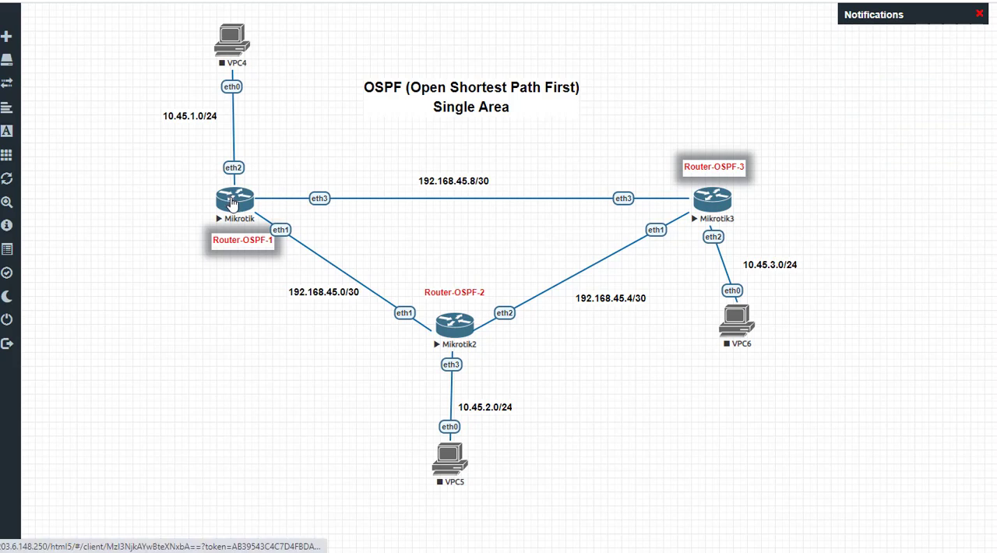
Step: Reopen the Router-OSPF-1 console from the topology and bring up an empty command prompt
left_click(232, 201)
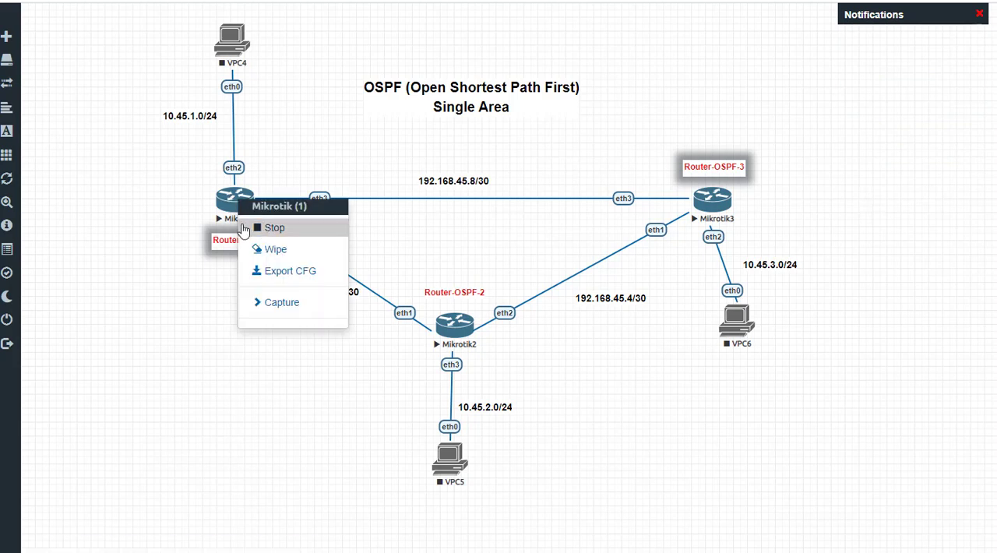
left_click(233, 203)
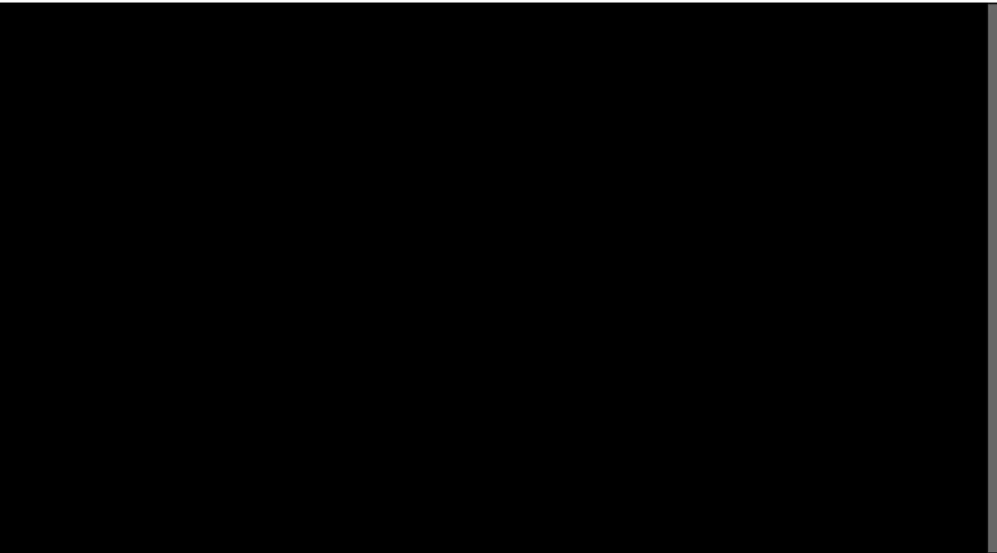
key("Return")
key("Return")
key("Return")
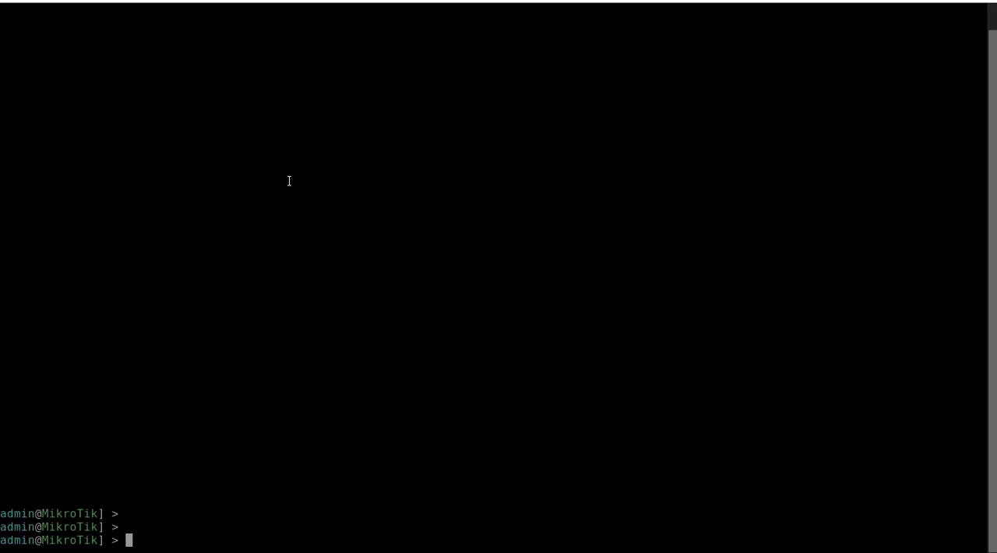
left_click(180, 1)
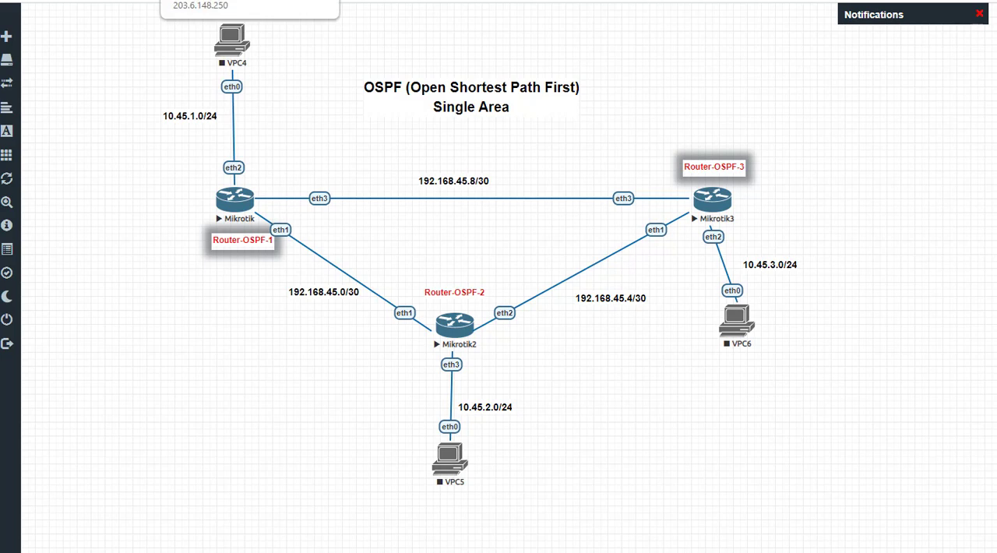
left_click(242, 1)
key("Return")
key("Return")
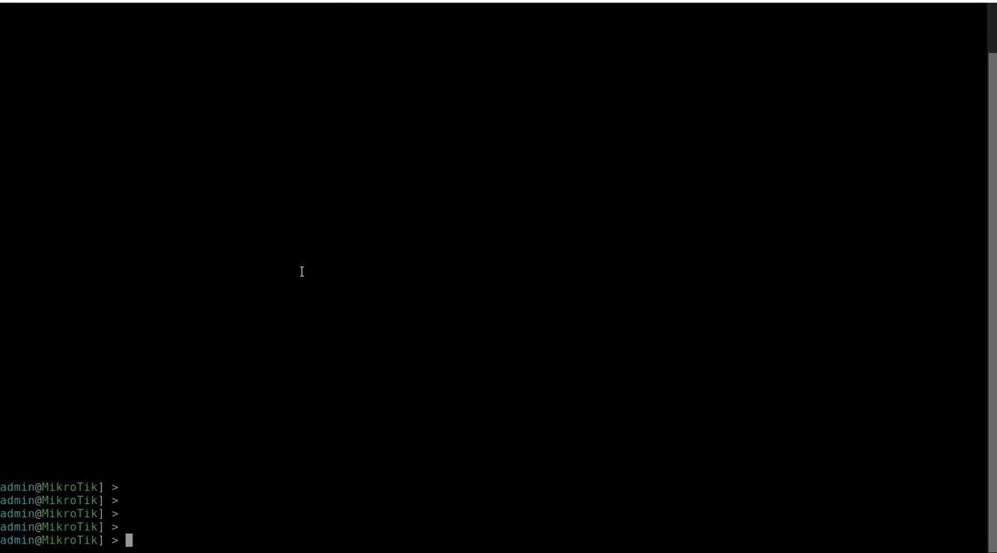
Step: Add the IP address 10.45.1.1/24 to interface ether2 on Router-OSPF-1, checking the topology for the subnet and port
type("ip address add address=")
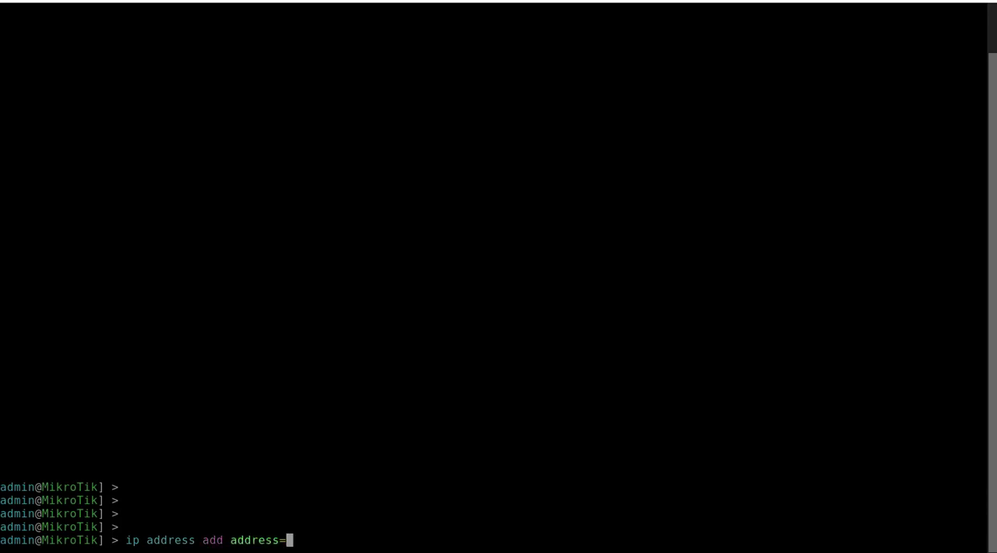
left_click(133, 1)
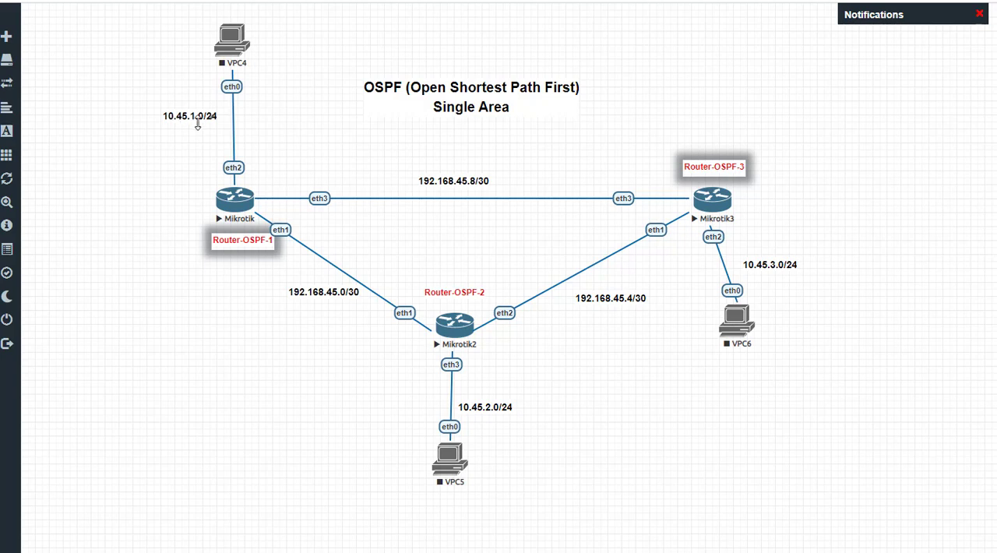
left_click(298, 1)
type("10.45")
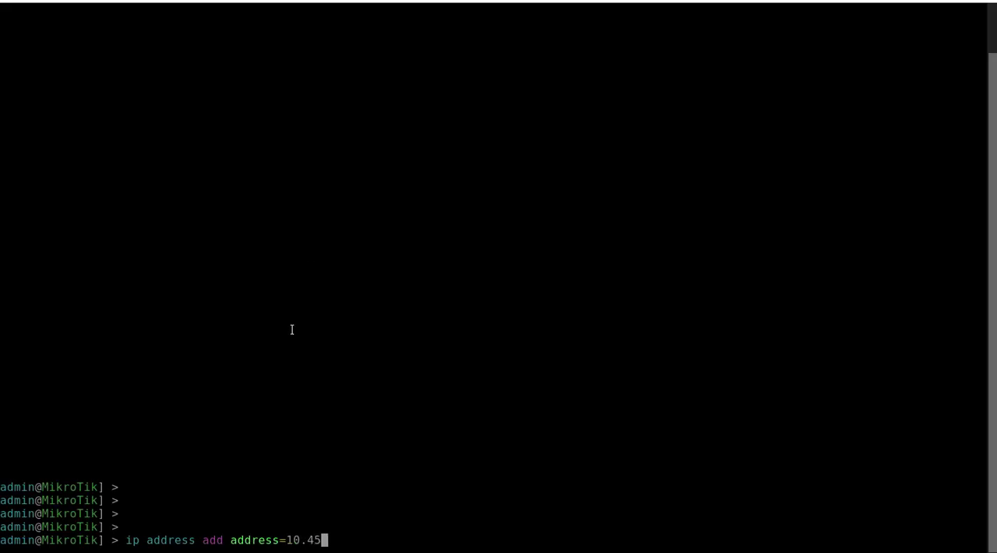
type(".1.1/24 interface=")
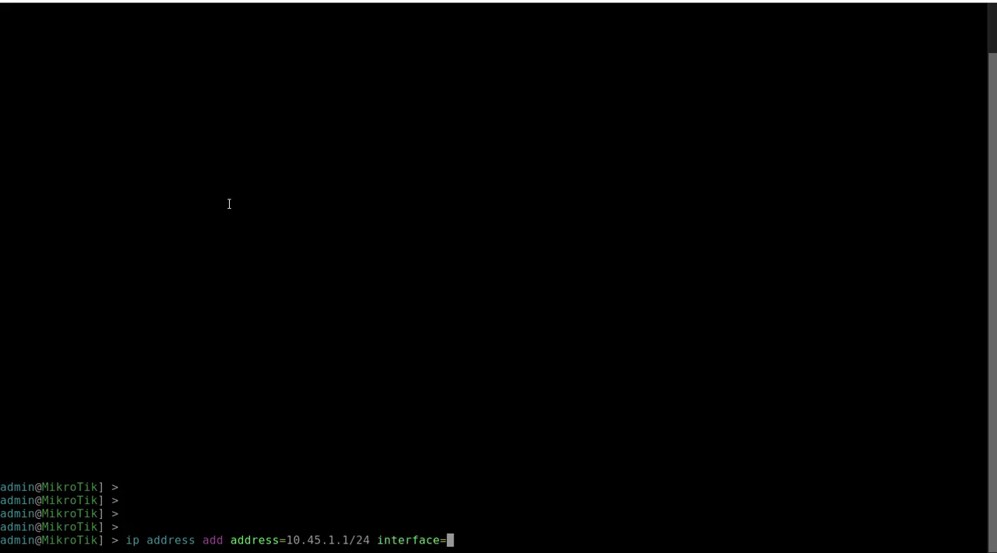
left_click(122, 1)
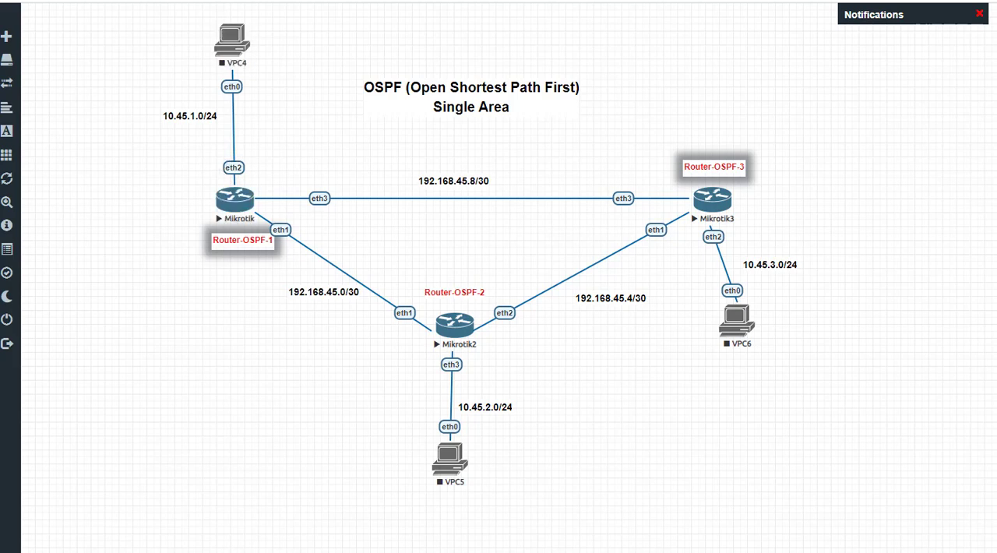
left_click(280, 0)
type("ether")
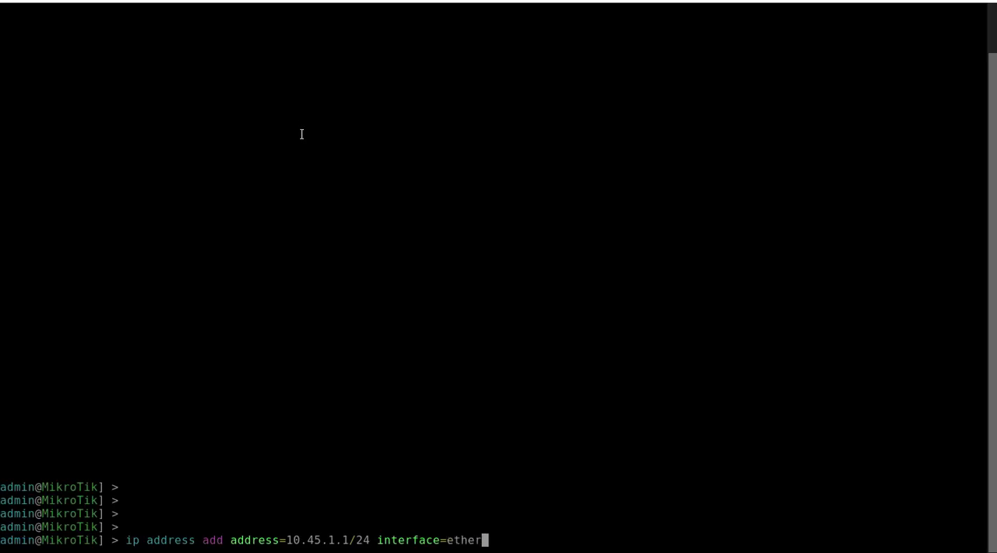
type("2")
key("Return")
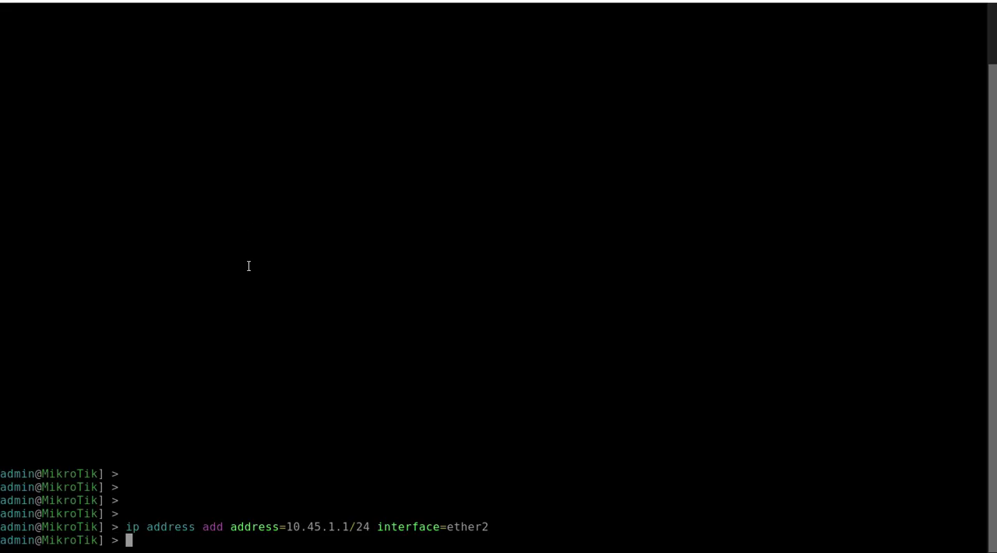
Step: Add the IP address 192.168.45.1/30 to interface ether1, the link towards Router-OSPF-2
type("ip address add address=")
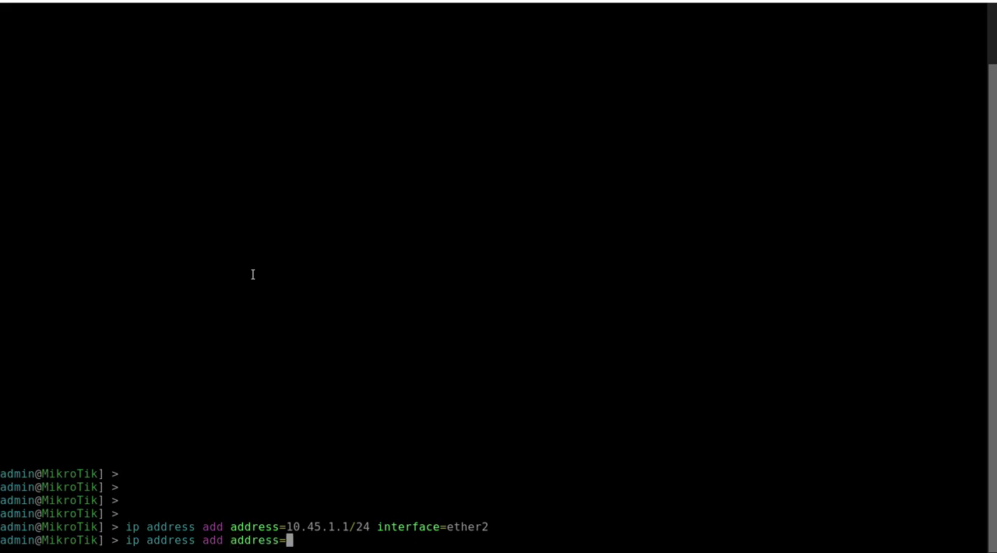
type("192.168.45,")
key("BackSpace")
type(".1")
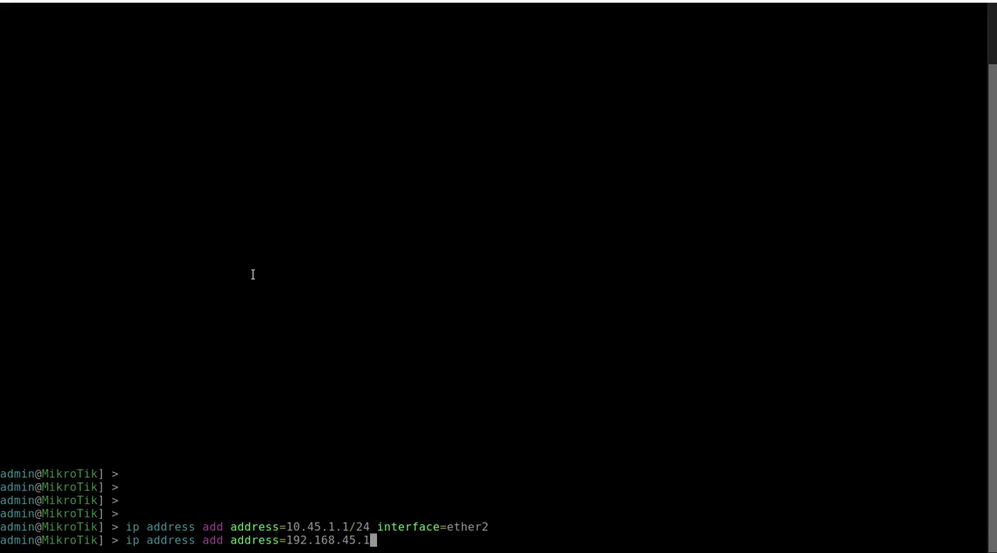
type("/30 in")
key("Tab")
type("et")
key("Tab")
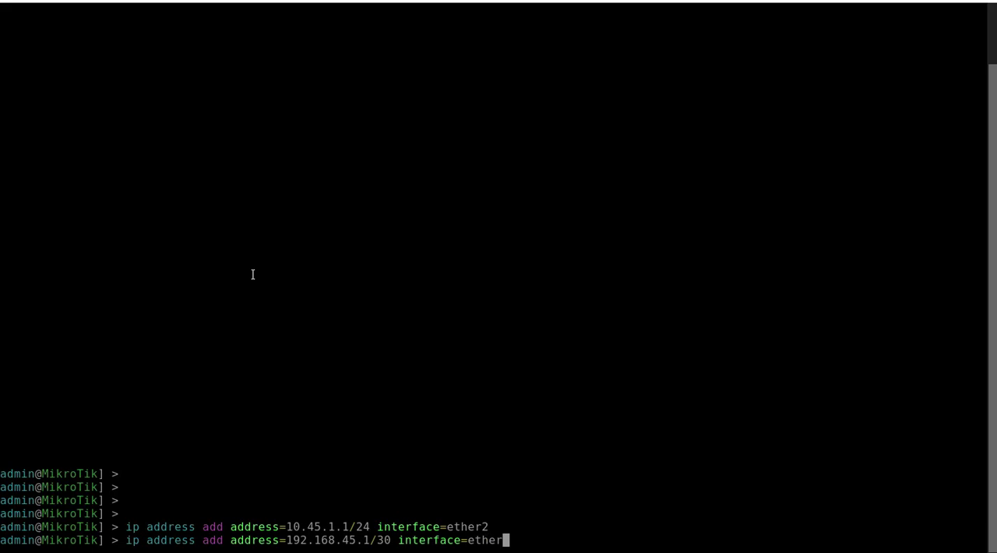
type("1")
key("Return")
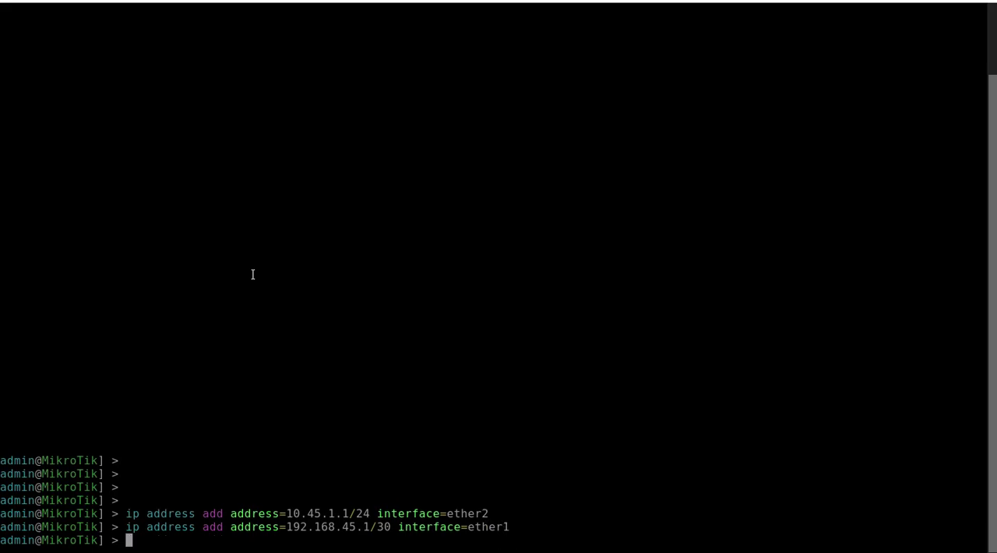
Step: Check the topology and add the IP address 192.168.45.9/30 to interface ether3, the link towards Router-OSPF-3
key("alt+Tab")
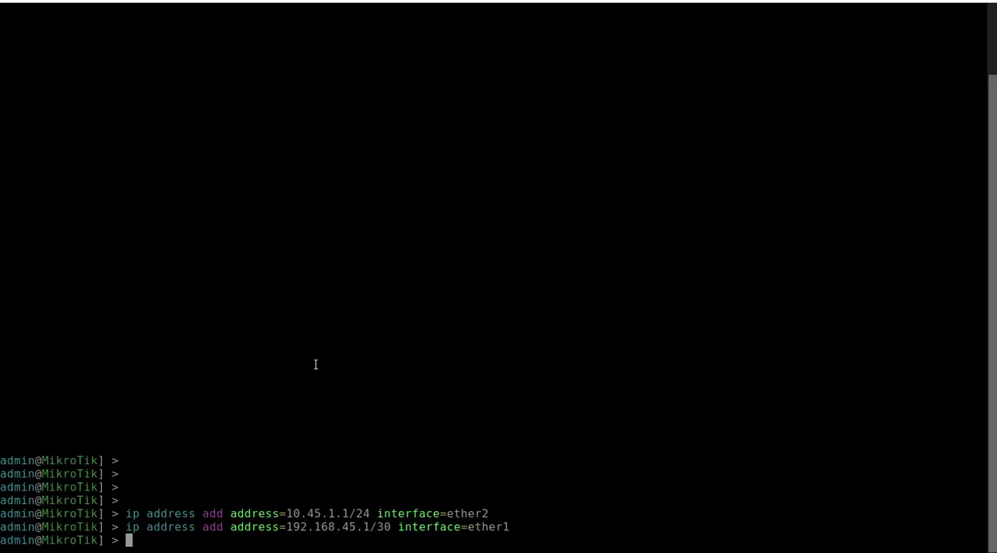
type("ip address add address=192")
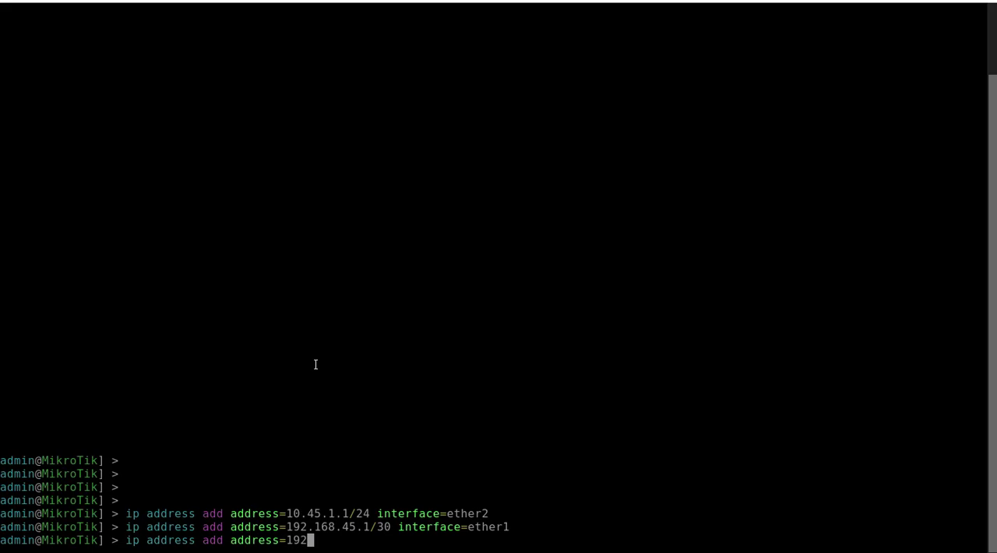
type(".168.45.9/30 ")
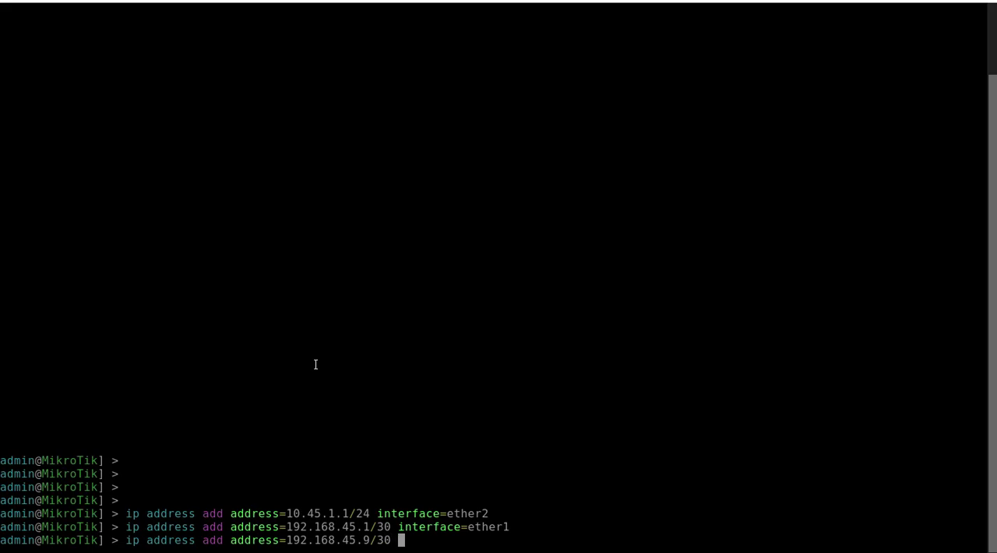
type("interface=ether3")
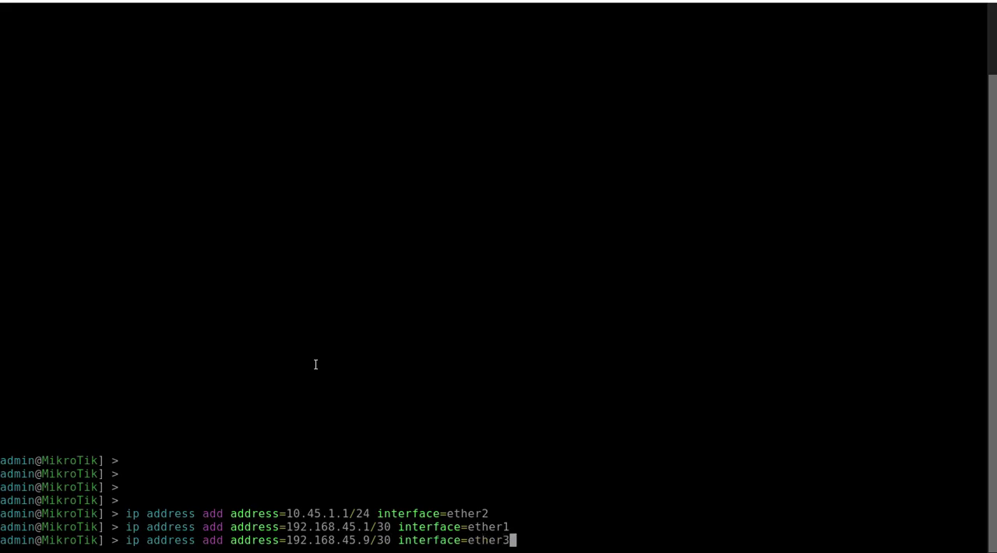
key("Return")
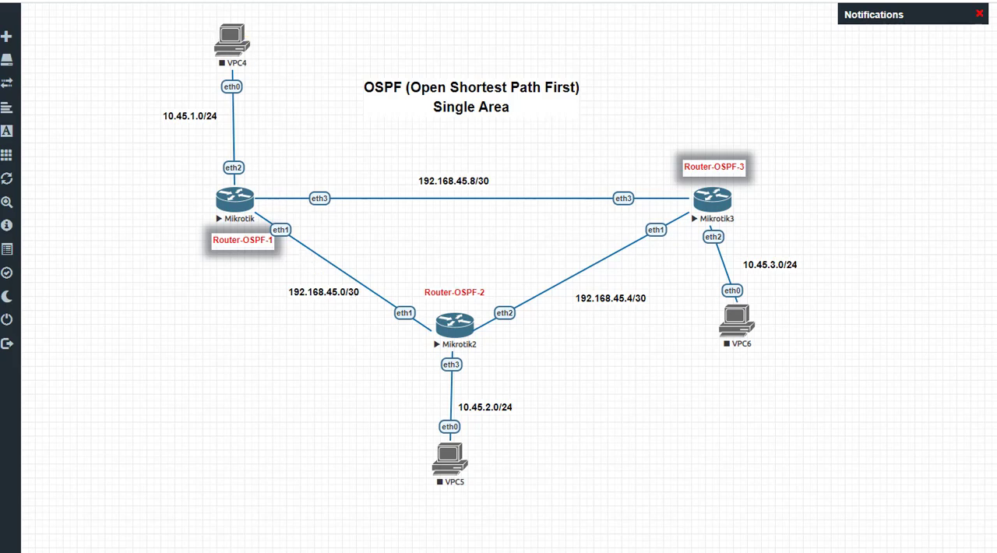
Step: Return to the Router-OSPF-1 console and enter the routing command level
left_click(234, 1)
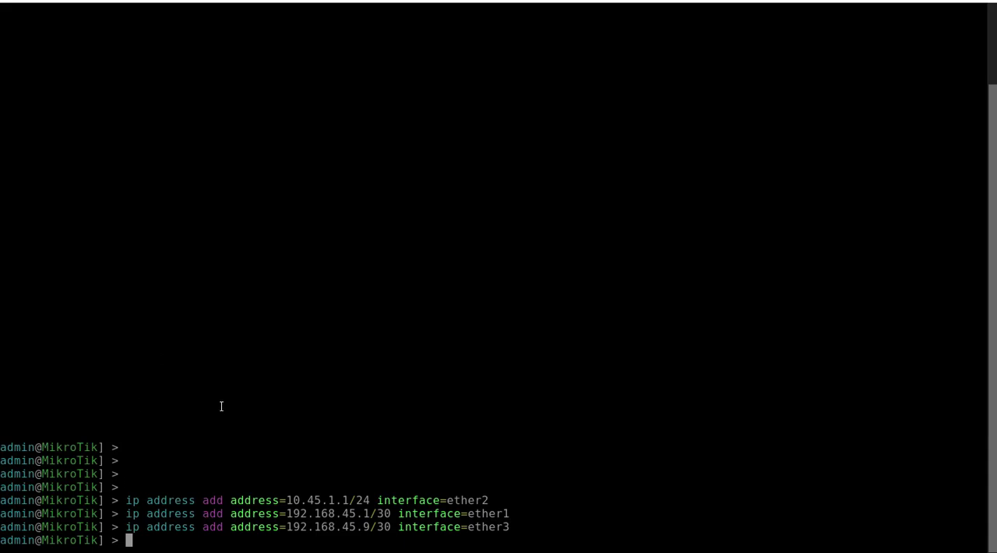
type("ip")
key("BackSpace")
key("BackSpace")
type("ip route")
key("BackSpace")
key("BackSpace")
key("BackSpace")
key("BackSpace")
key("BackSpace")
key("BackSpace")
key("BackSpace")
key("BackSpace")
key("BackSpace")
type("routing")
key("Return")
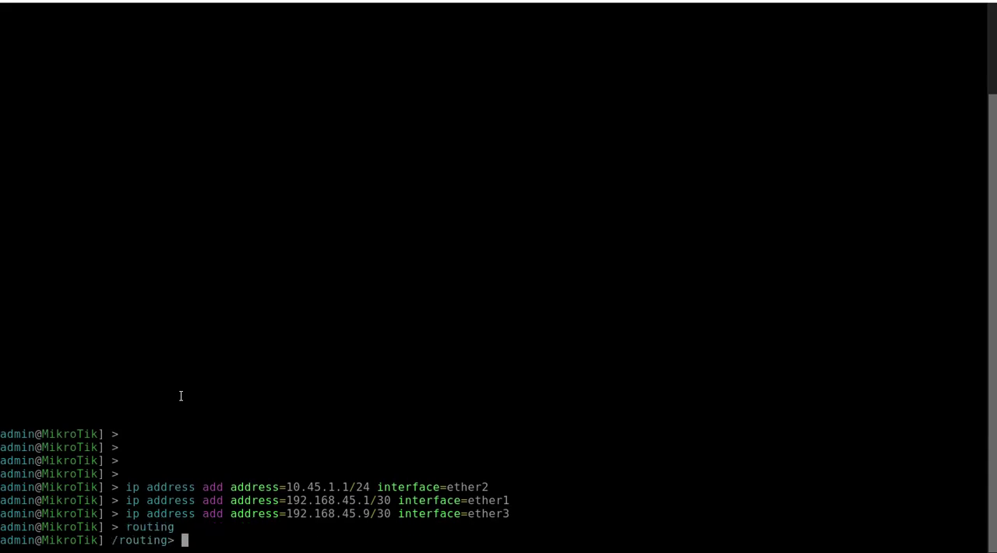
Step: Try the prin command at the routing level and list the commands available there
type("prin")
key("Return")
type("prin")
key("BackSpace")
key("BackSpace")
key("BackSpace")
key("BackSpace")
key("BackSpace")
key("Tab")
key("Tab")
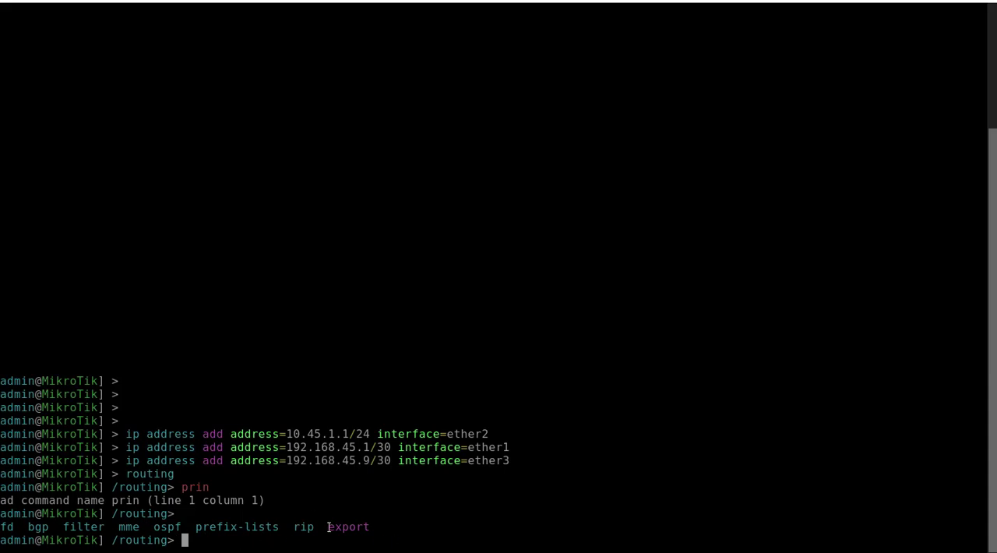
Step: Enter the ospf level under routing, try prin, and list the commands available there
type("ospf")
key("Return")
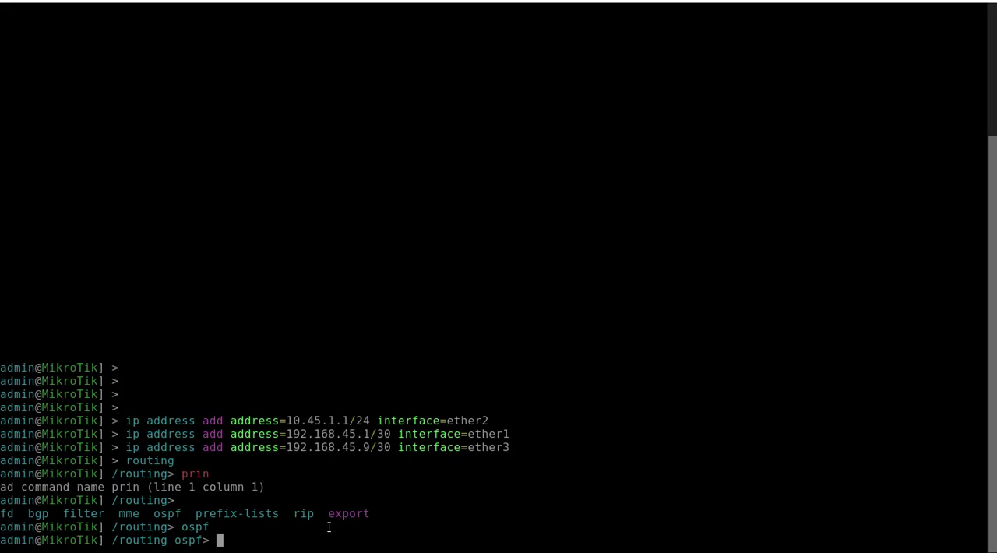
type("prin")
key("Return")
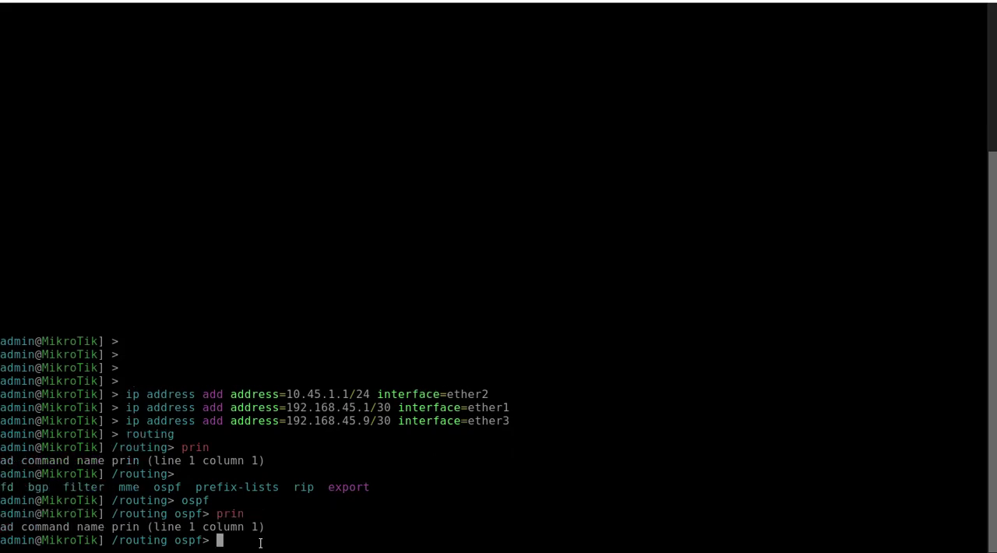
key("Tab")
key("Tab")
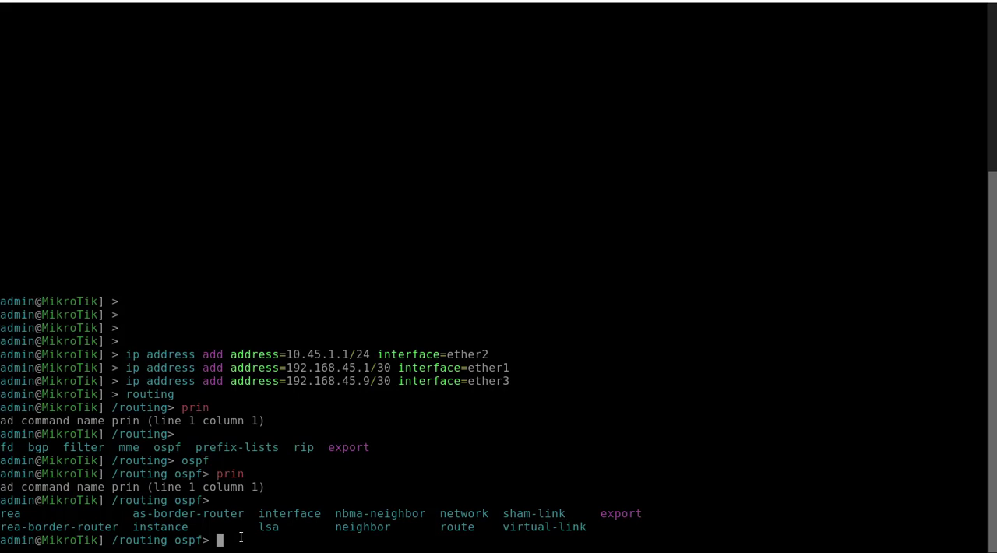
Step: Enter the interface level under routing ospf and display the help for its commands
type("int")
key("Tab")
key("Return")
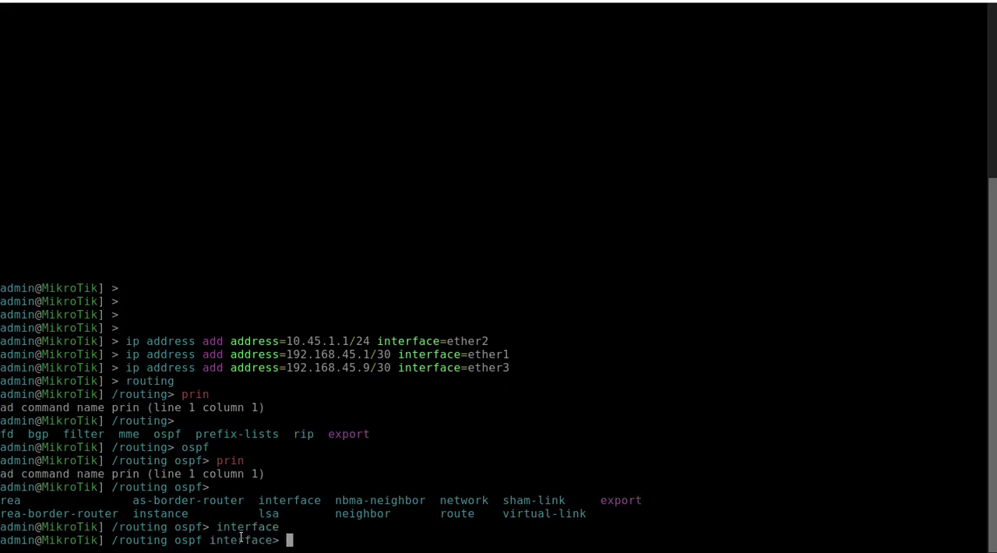
key("question")
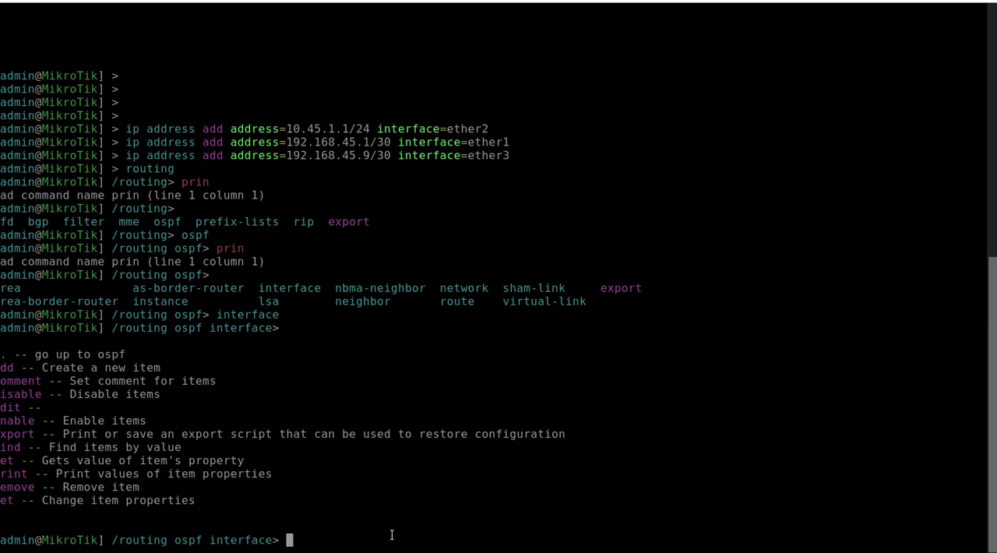
Step: Start an add command at the OSPF interface level, listing its parameters and the values accepted for interface
type("add")
key("Tab")
key("Tab")
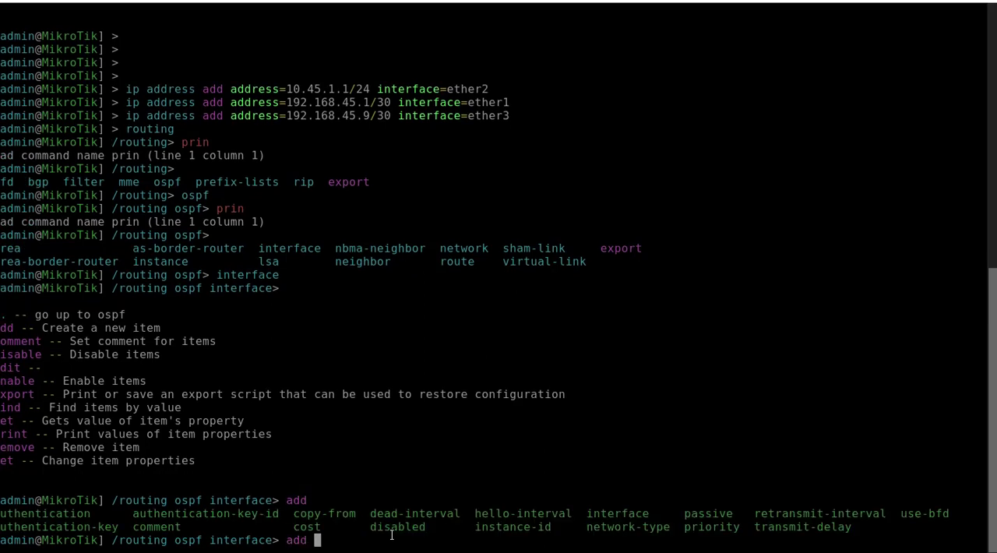
type("int")
key("Tab")
key("Tab")
key("Tab")
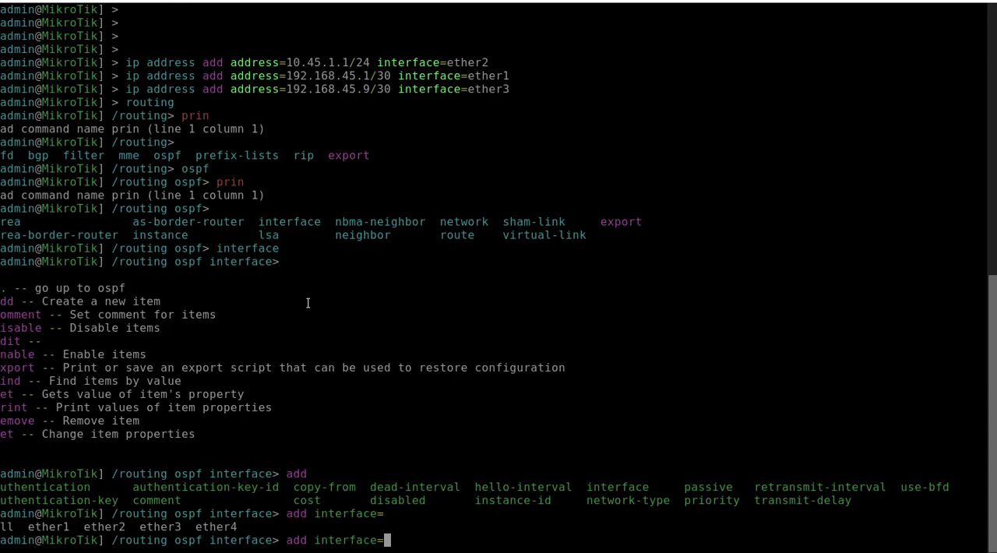
Step: Specify ether1 as the OSPF interface, list the remaining parameters, and list the options for authentication
type("ether1")
key("Tab")
key("Tab")
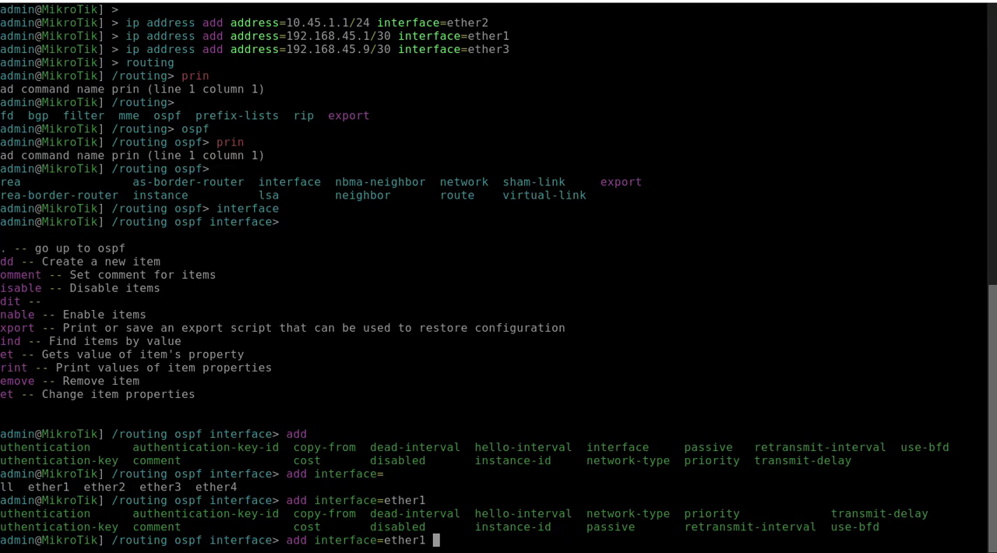
left_click(470, 536)
type("a")
key("Tab")
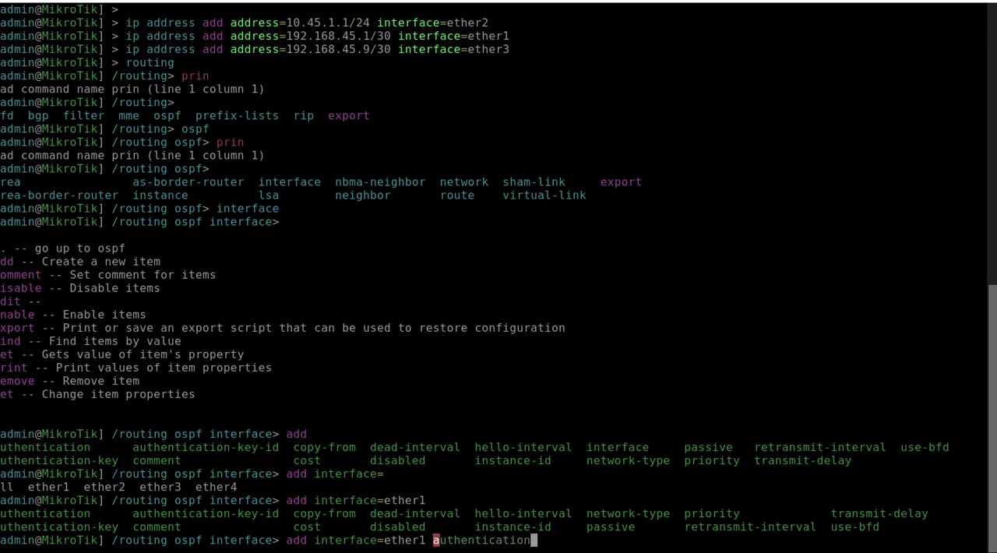
type("=")
key("Tab")
key("Tab")
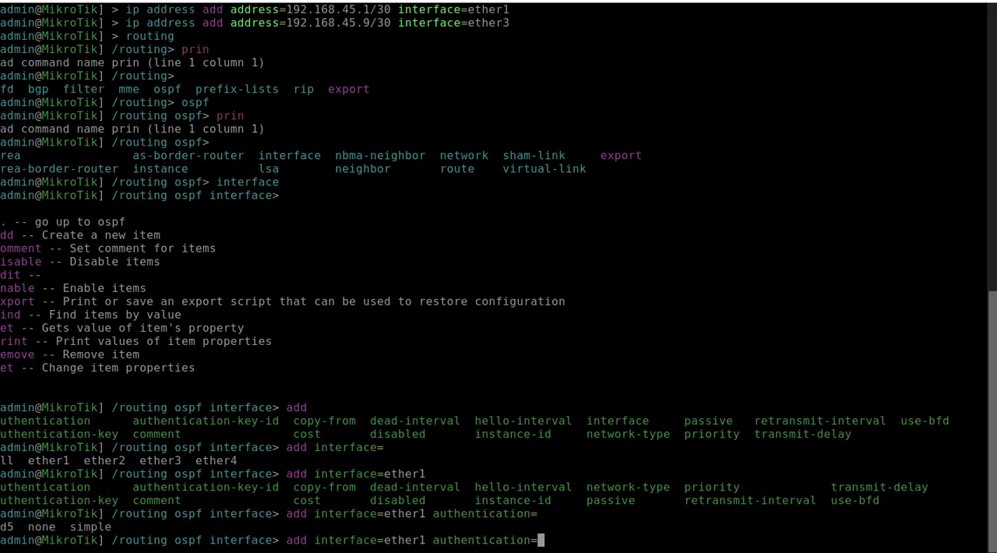
Step: Add the ether1 OSPF interface with md5 authentication and the authentication key, and print the interface list
key("Tab")
key("Tab")
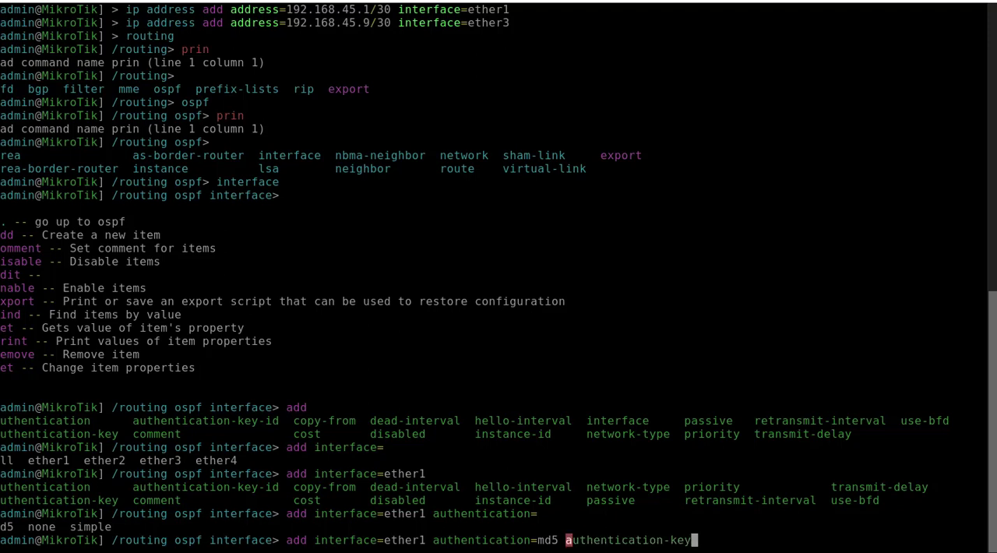
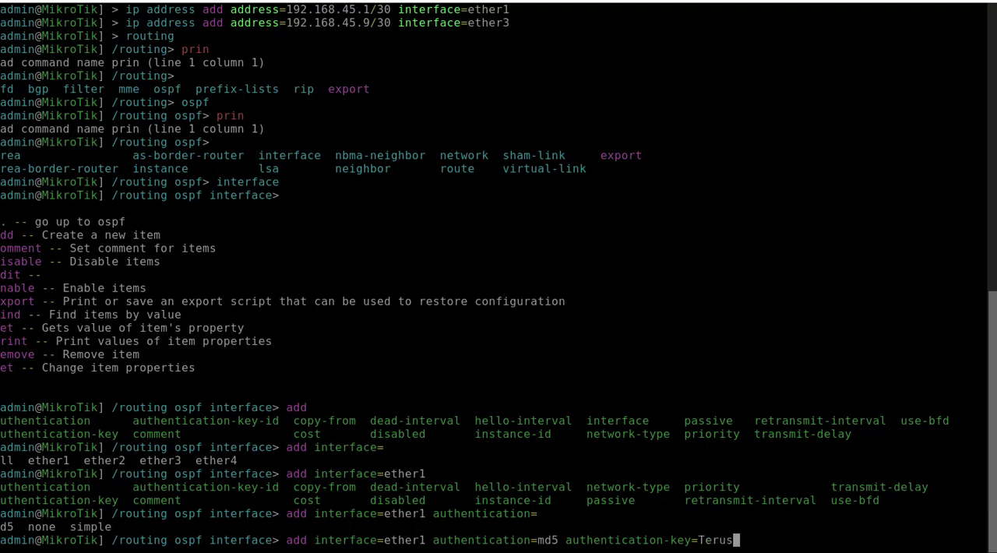
key("Return")
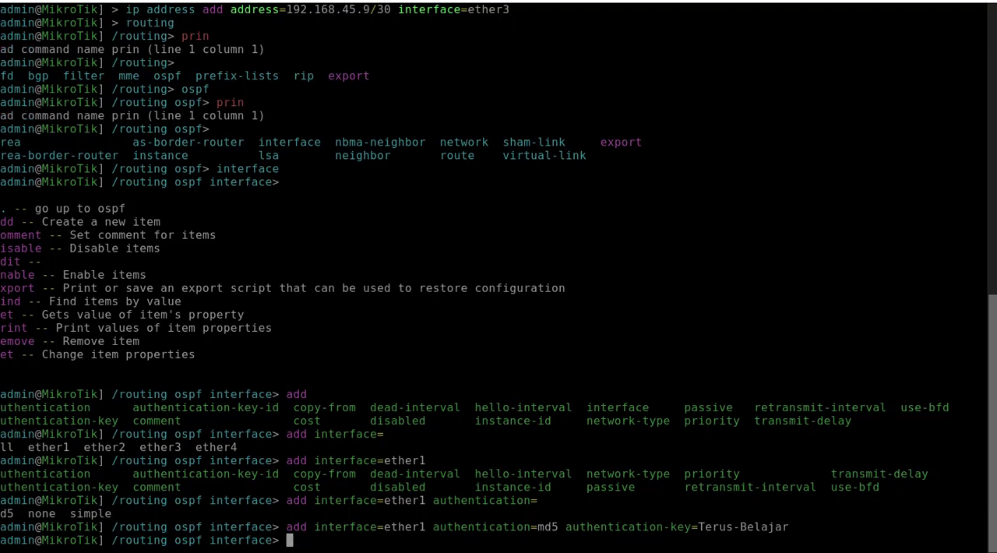
key("Return")
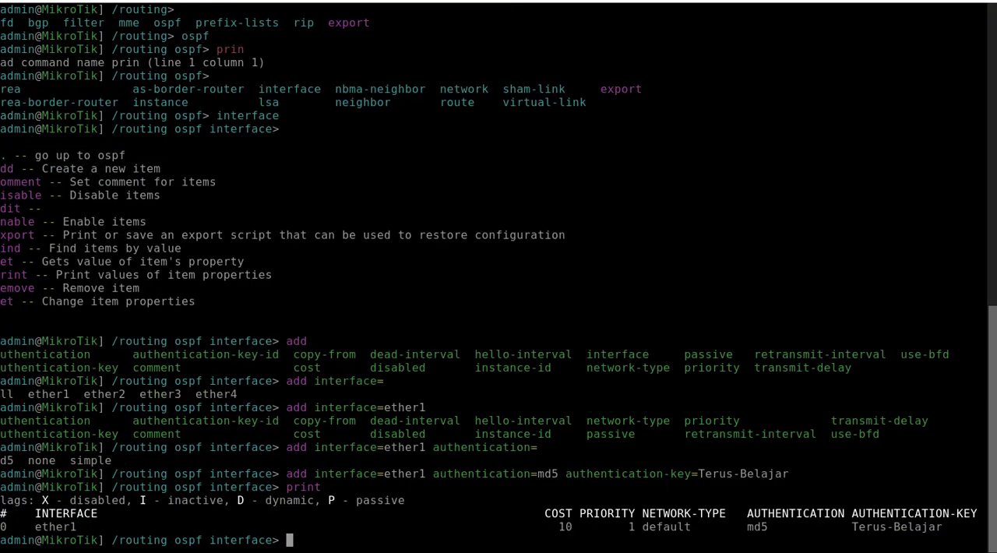
Step: Add ether3 as an OSPF interface with md5 authentication and the same authentication key, and print the interface list
key("Up")
key("Up")
key("Left")
key("Left")
key("Left")
key("Left")
key("Left")
key("Left")
key("Left")
key("Left")
key("Left")
key("Left")
key("Left")
key("Left")
key("Left")
key("Left")
key("Left")
key("Left")
key("Left")
key("Left")
key("Left")
key("Left")
key("Left")
key("Left")
key("Left")
key("Left")
key("Left")
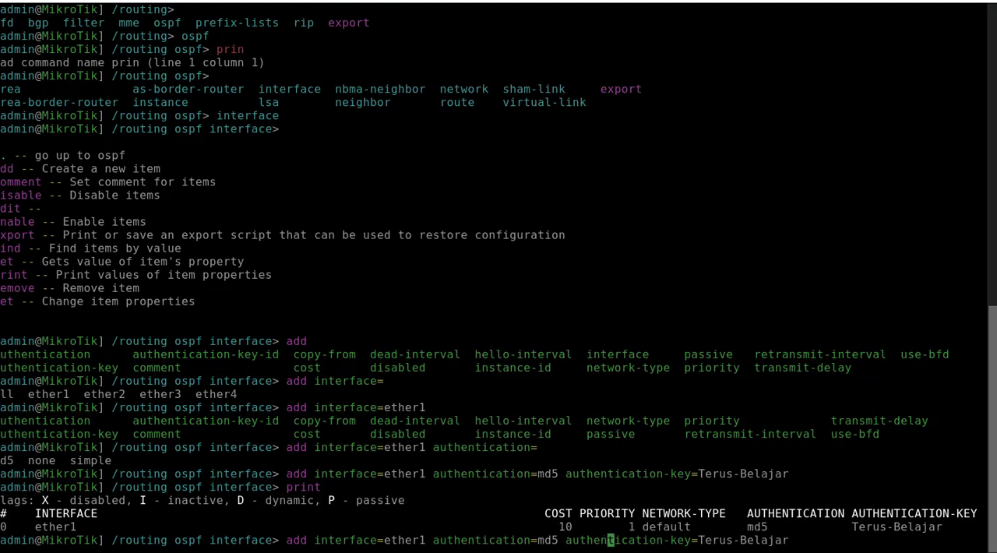
key("Left")
key("Left")
key("Left")
key("Left")
key("Left")
key("Left")
key("Left")
key("BackSpace")
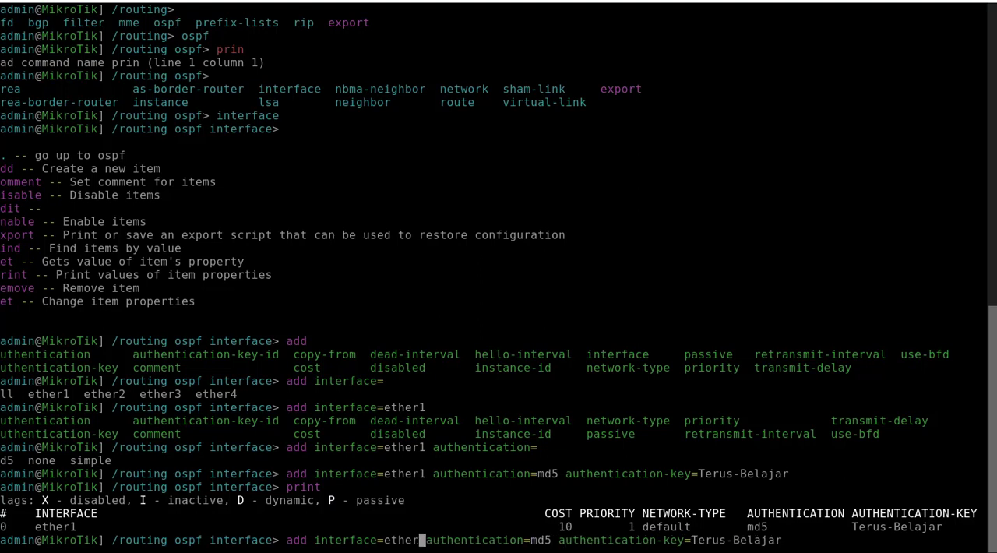
type("3,")
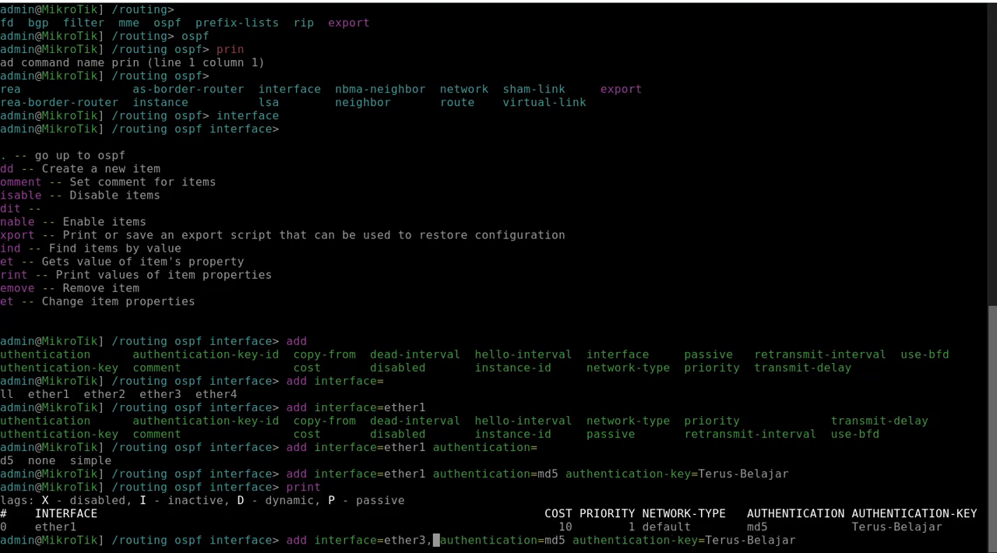
key("BackSpace")
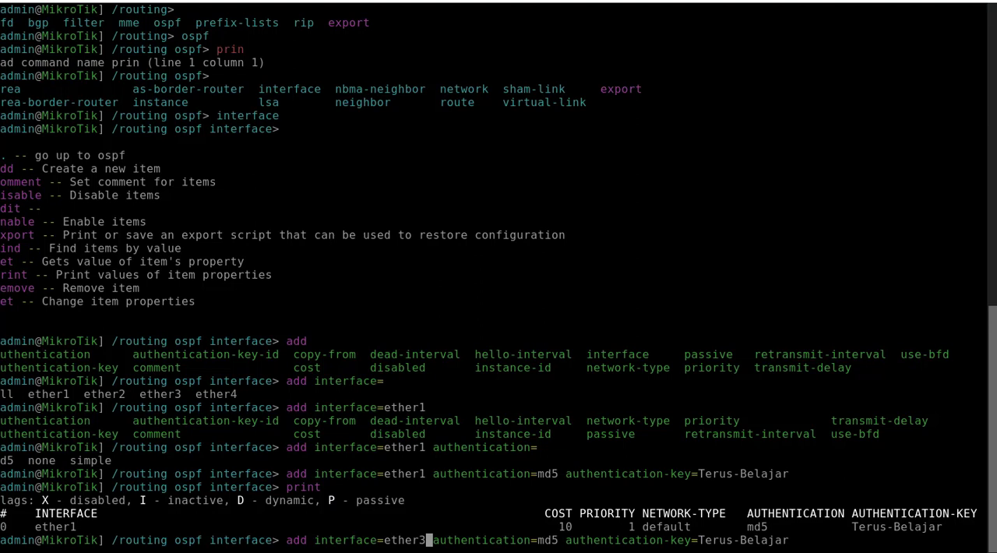
key("Return")
type("print")
key("Return")
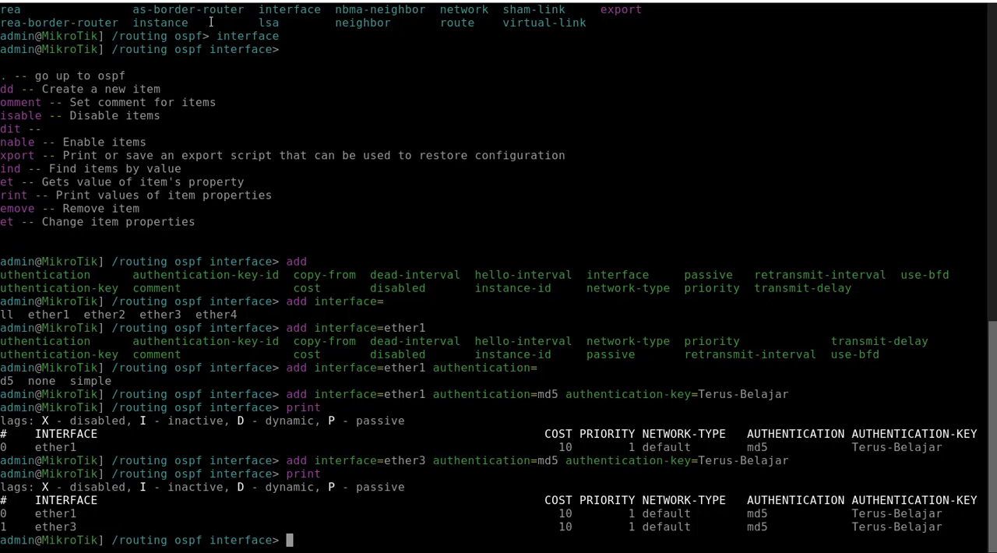
Step: Open the Router-OSPF-2 console from the topology, log in as admin, and decline to view the software license
key("alt+Tab")
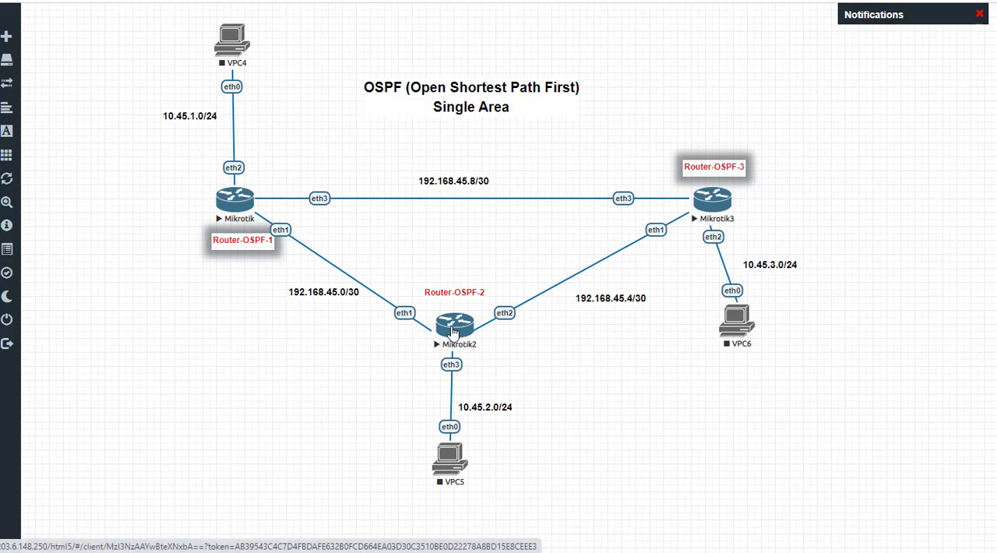
left_click(454, 331)
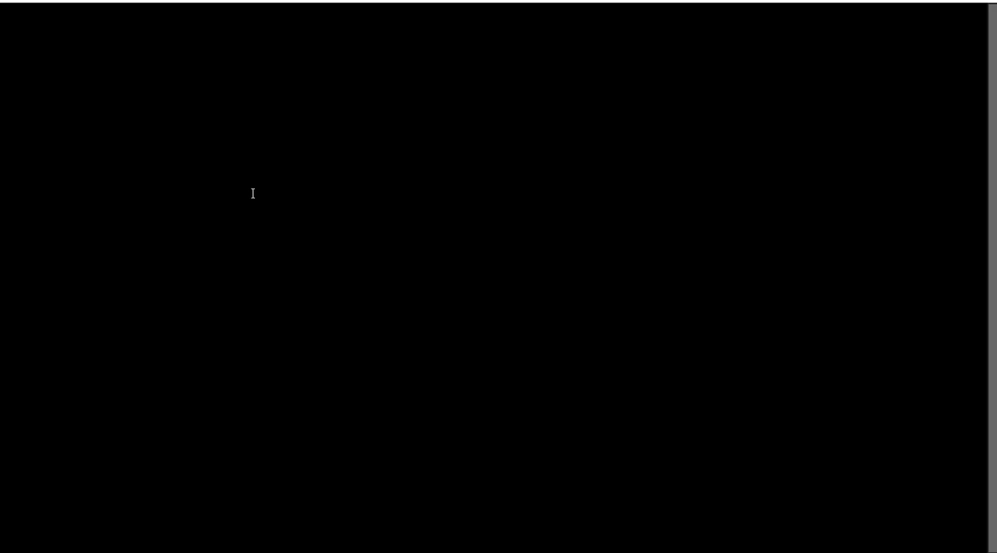
type("admin")
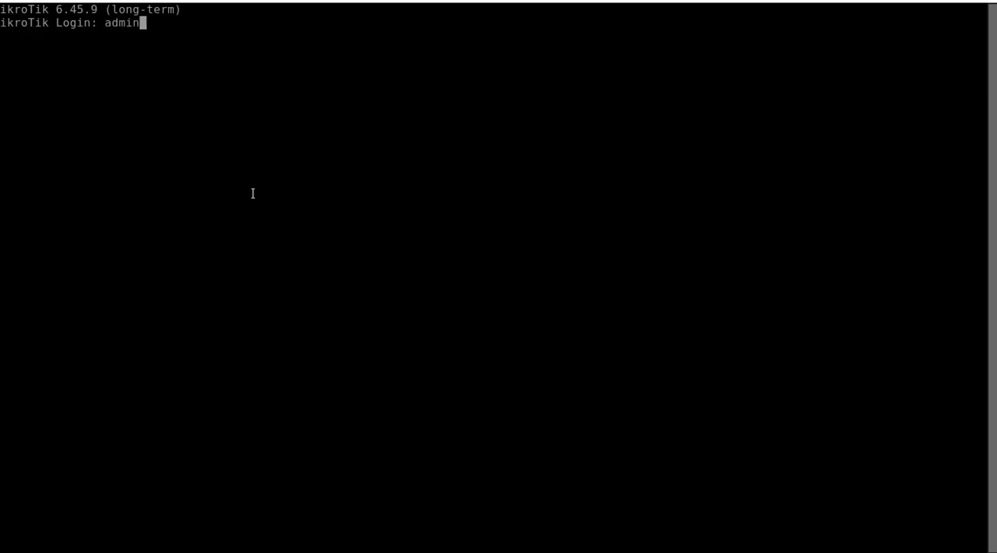
key("Return")
key("Return")
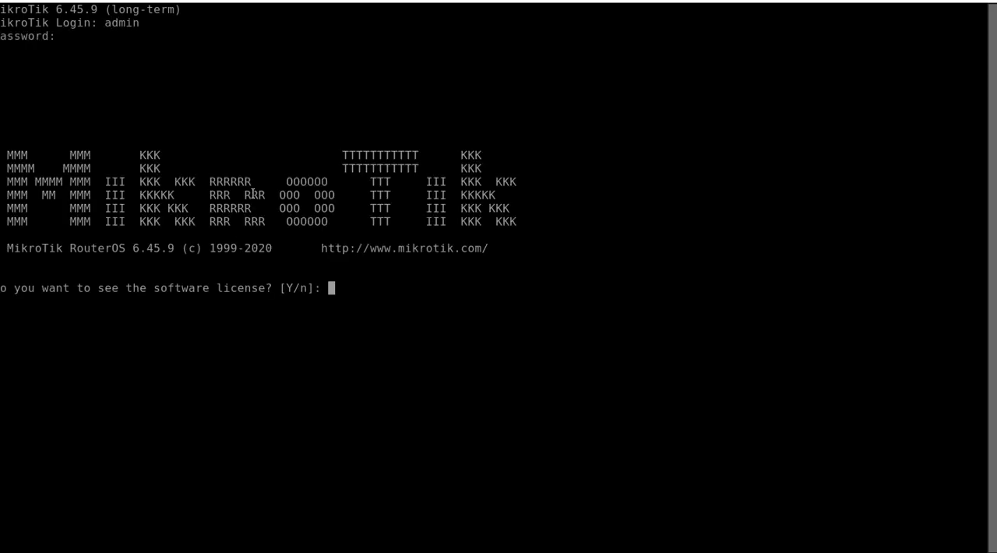
type("n")
key("Return")
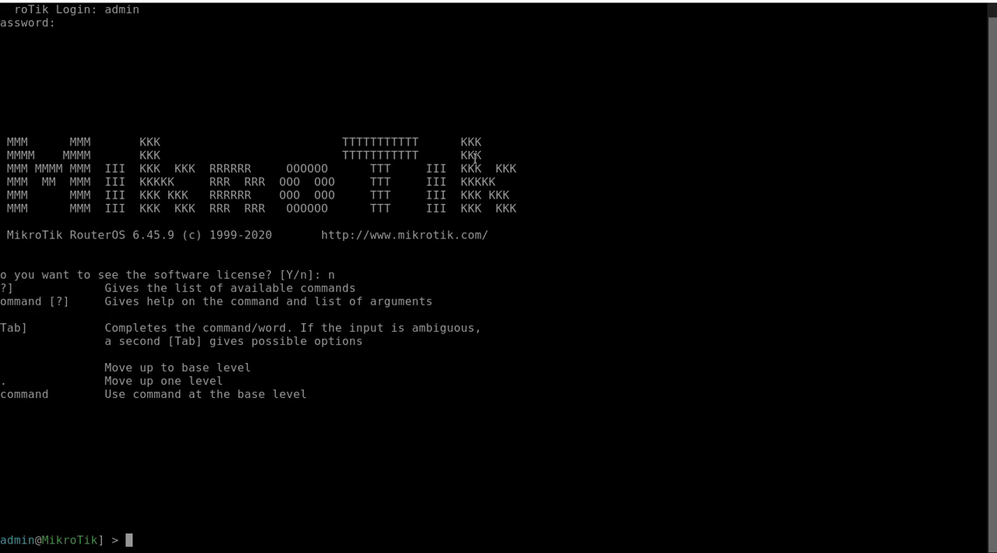
Step: Return to the topology and reopen the Router-OSPF-2 console at a fresh command prompt
key("ctrl+shift+Tab")
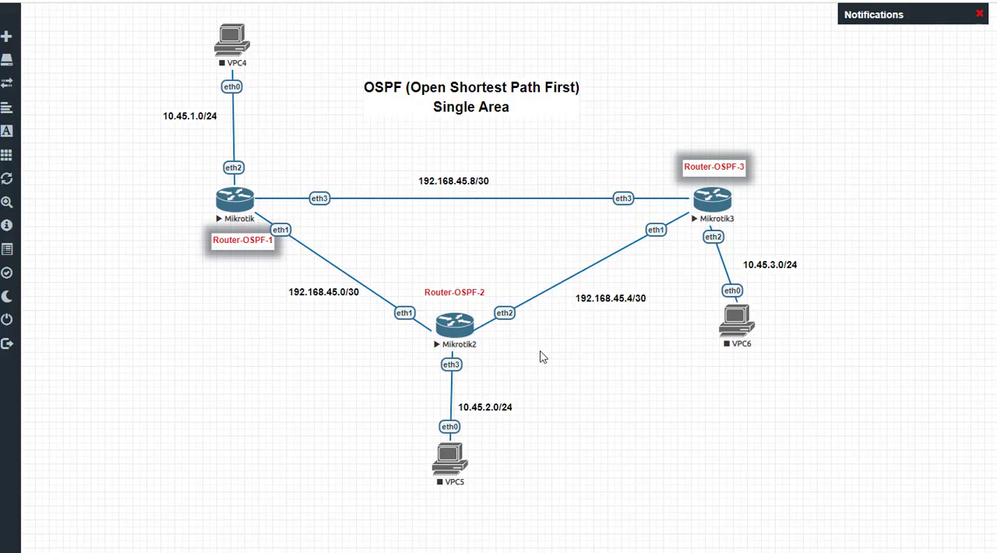
left_click(451, 324)
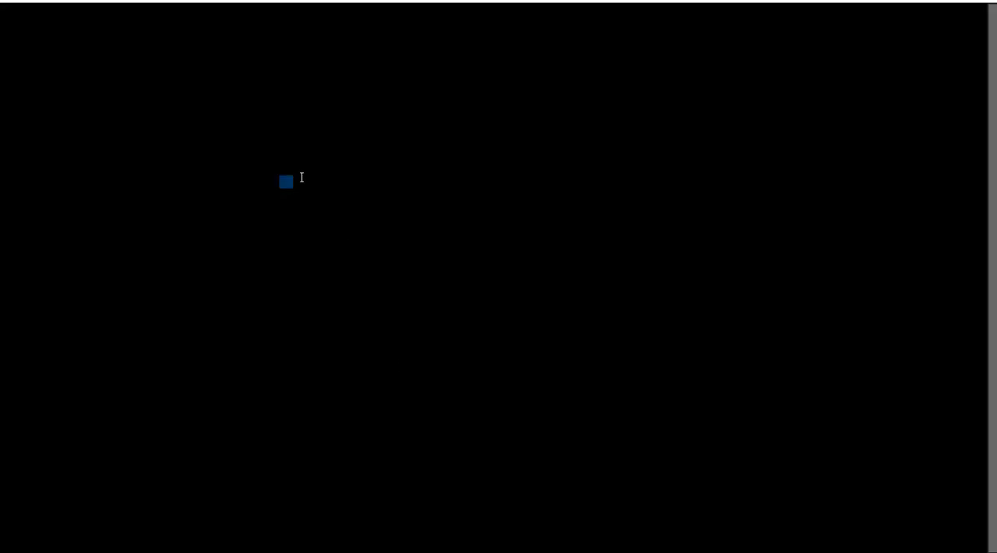
key("Return")
key("Return")
key("Return")
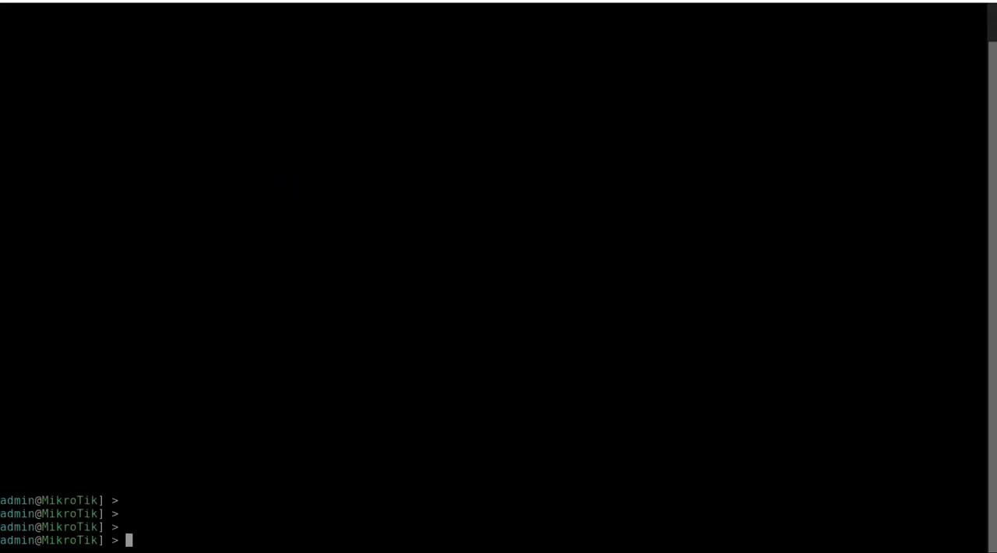
left_click(109, 1)
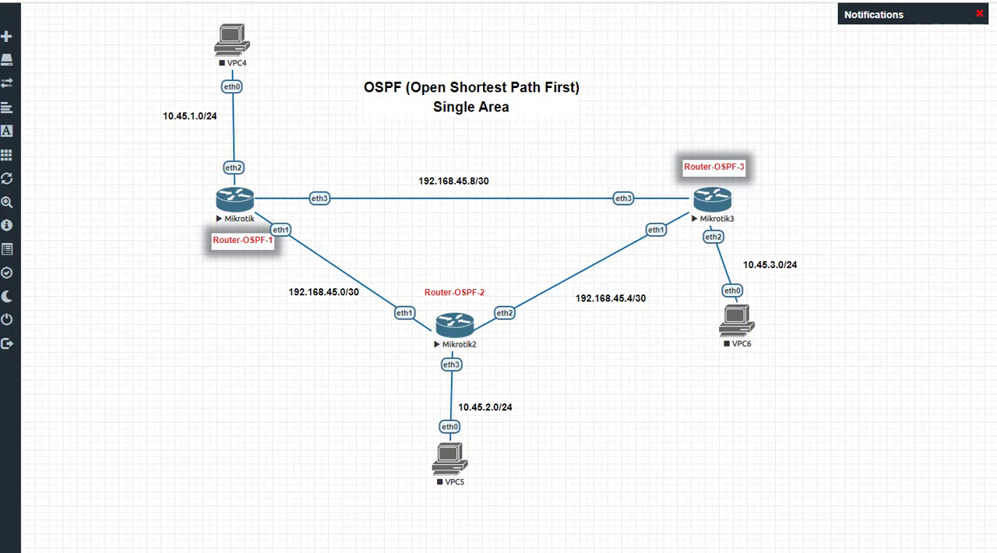
left_click(293, 1)
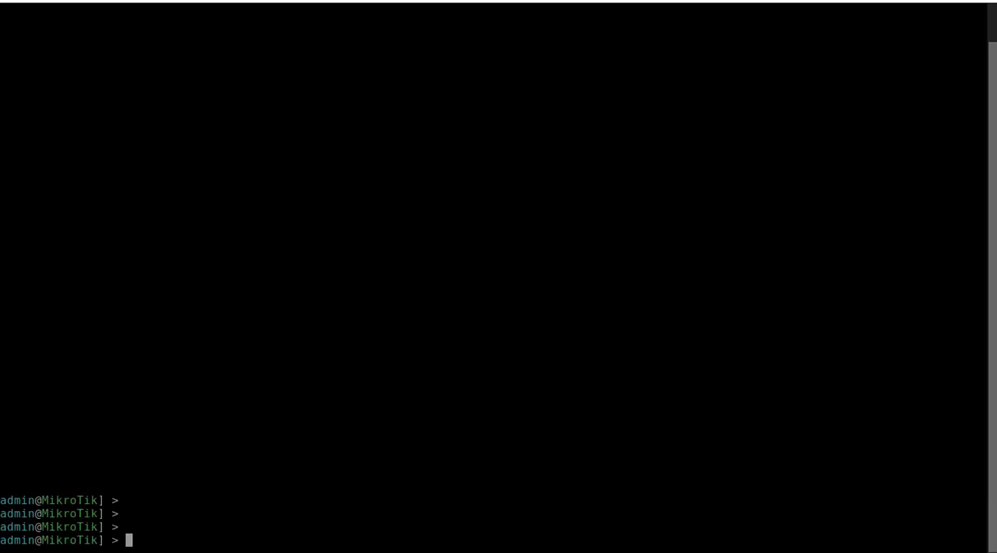
Step: Shrink and reposition the Router-OSPF-2 console window so the router's links in the topology stay visible beneath it
left_click_drag(249, 2, 492, 0)
double_click(493, 0)
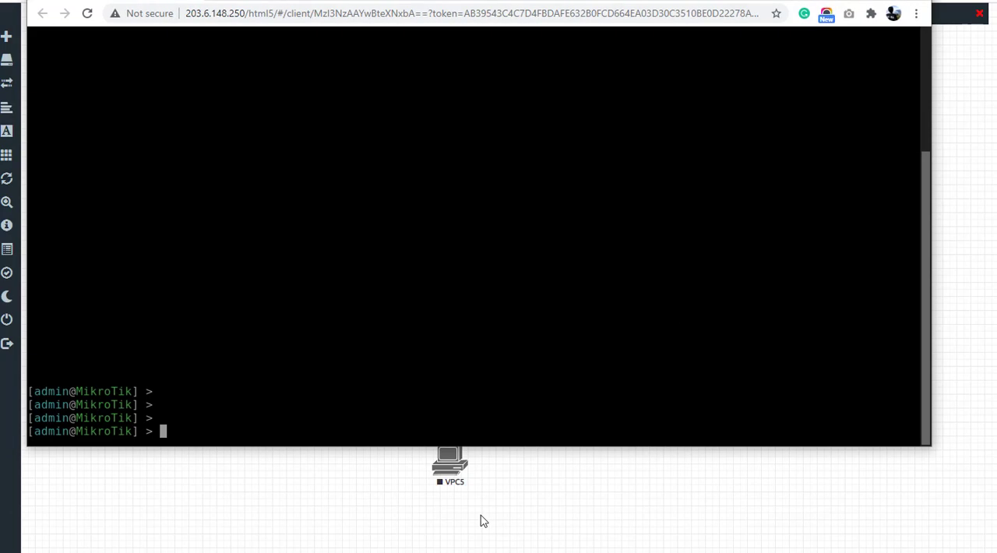
left_click_drag(496, 446, 561, 184)
left_click_drag(443, 0, 542, 5)
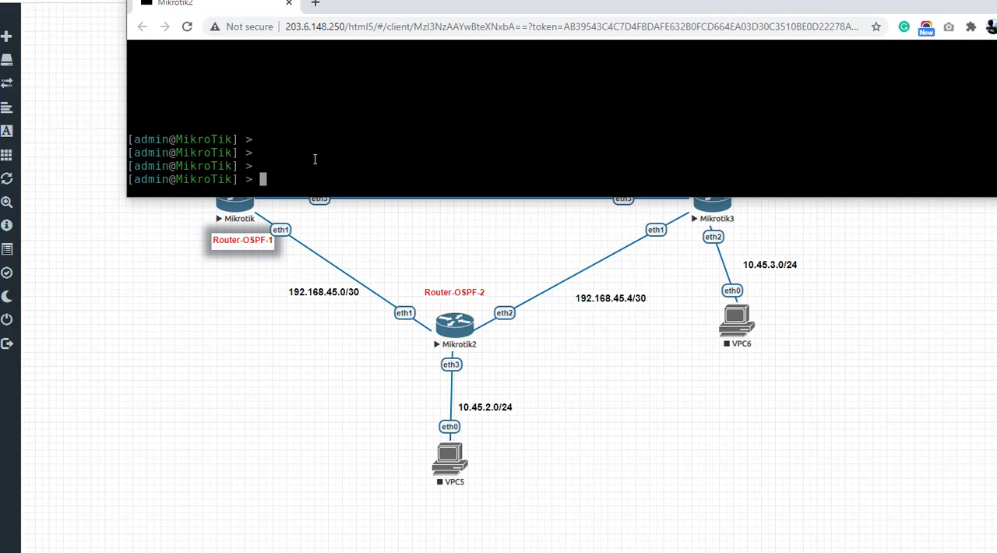
Step: Add the IP address 192.168.45.2/30 to interface ether1 on Router-OSPF-2, the link towards Router-OSPF-1
type("ip address add address=")
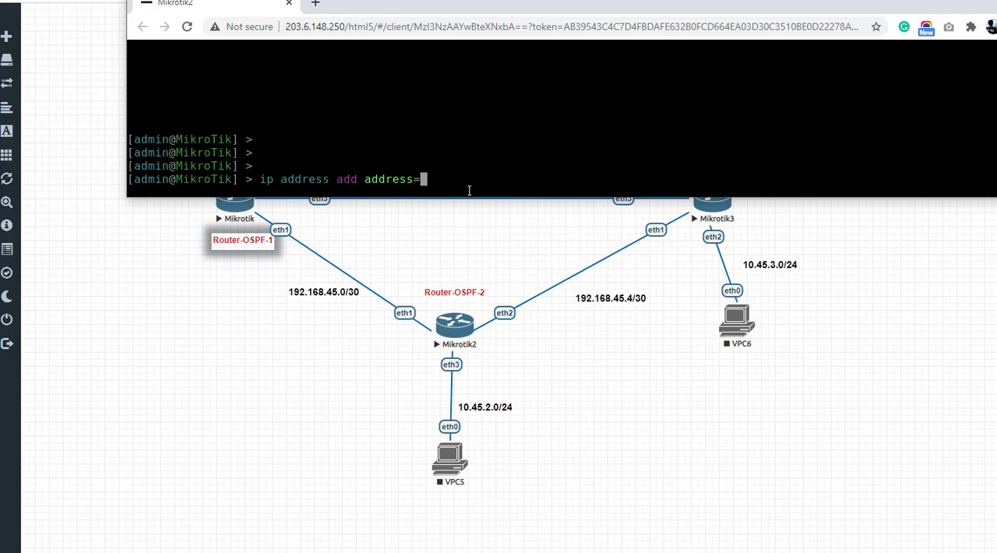
type("192.168.45")
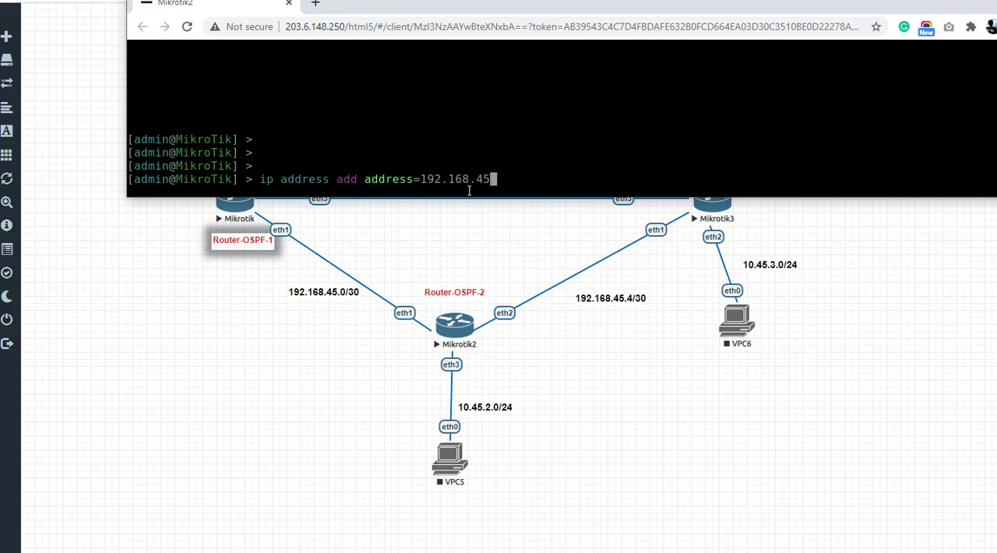
type(".2/30 i")
key("Tab")
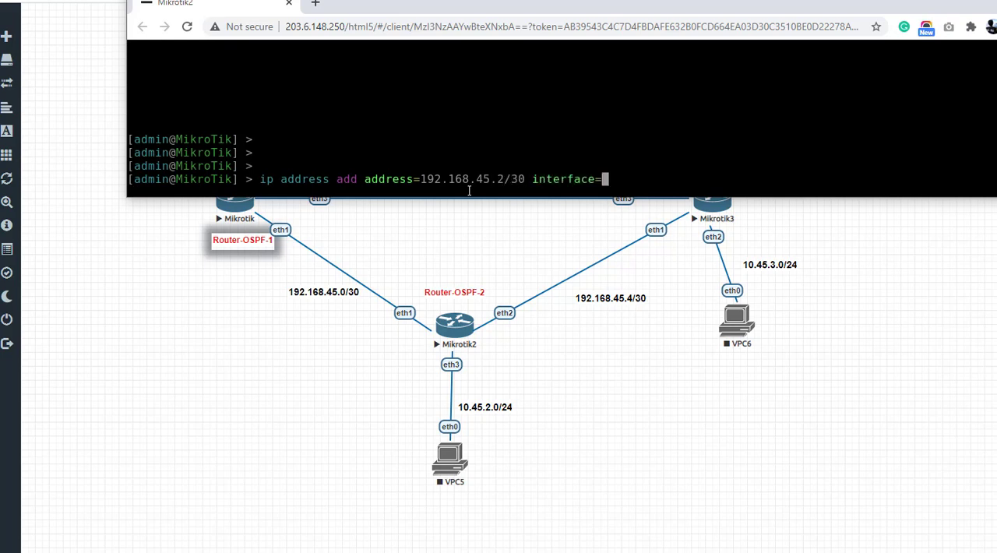
type("ether1")
key("Return")
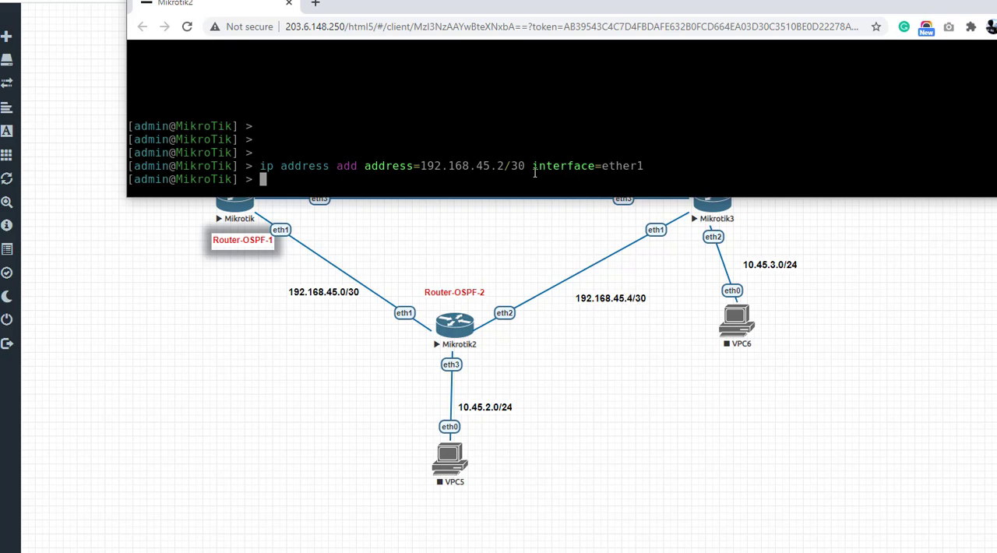
Step: Add the IP address 192.168.45.6/30 to interface ether2 on Router-OSPF-2, the link towards Router-OSPF-3
key("Up")
key("Left")
key("Left")
key("Left")
key("Left")
key("Left")
key("Left")
key("Left")
key("Left")
key("Left")
key("Left")
key("Left")
key("Left")
key("Left")
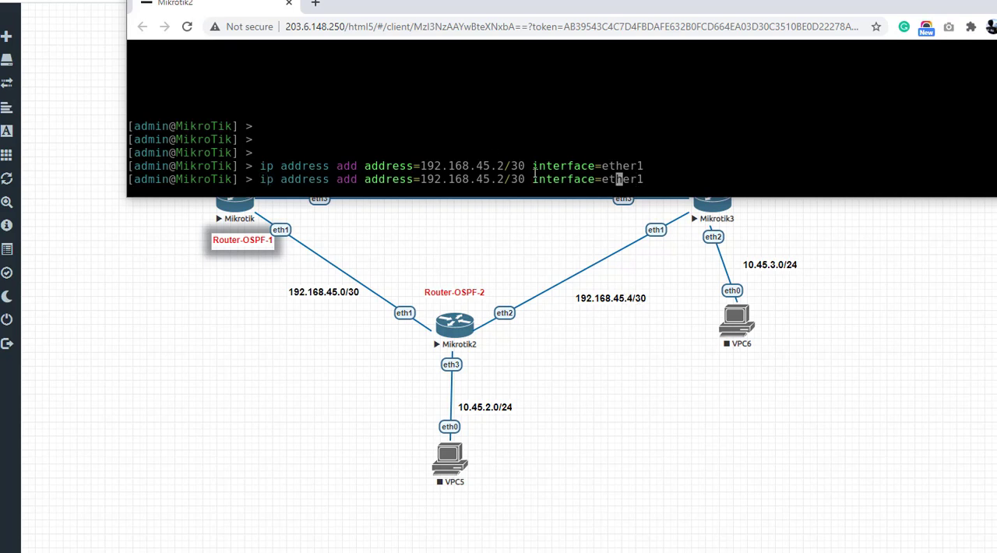
key("Left")
key("Left")
key("Left")
key("Left")
key("Left")
key("Left")
key("Left")
key("BackSpace")
type("6")
key("Right")
key("Right")
key("Right")
key("Right")
key("Right")
key("Right")
key("Right")
key("Right")
key("Right")
key("Right")
key("Right")
key("Right")
key("Right")
key("Right")
key("Right")
key("Right")
key("Right")
key("Right")
key("Right")
key("Right")
key("BackSpace")
type("2")
key("Return")
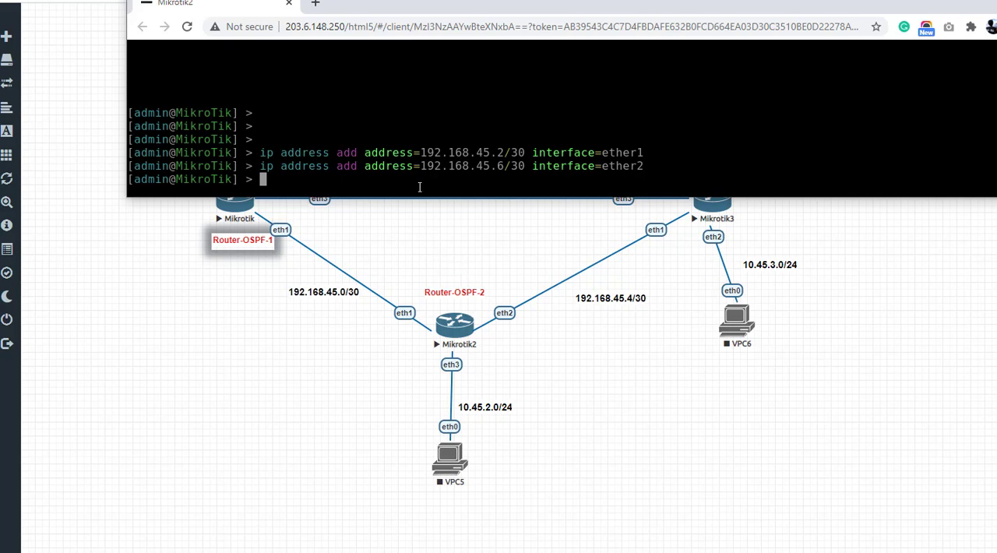
Step: Add the IP address 10.45.2.1/24 to interface ether3 on Router-OSPF-2, the link towards VPC5
type("ip address ad")
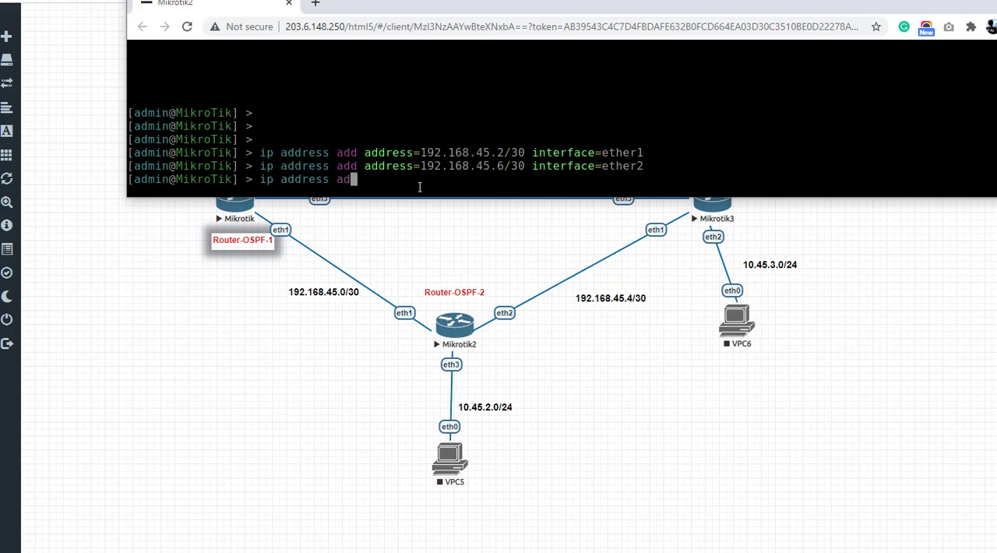
type("d address=10.45.2.1")
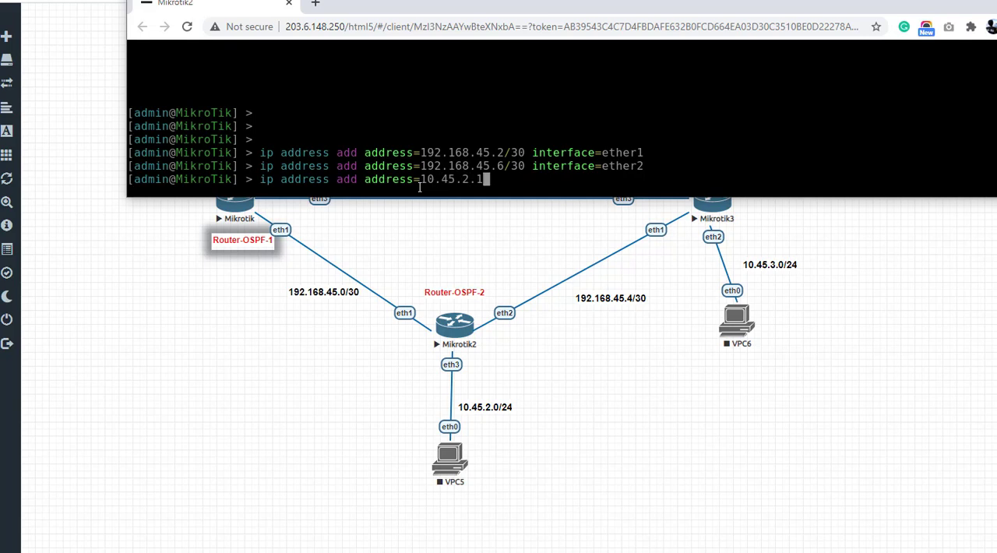
type("/24 i")
key("Tab")
type("ether3")
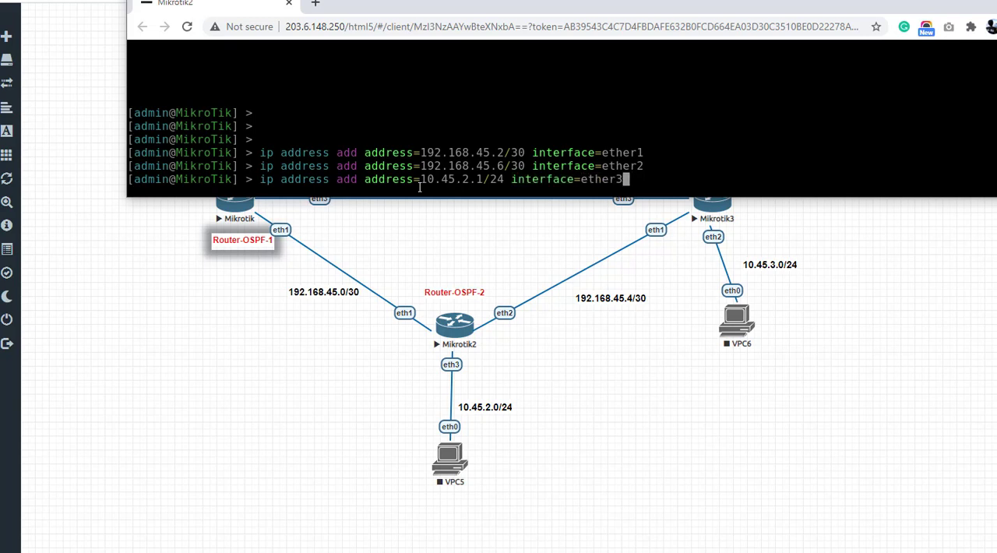
key("Return")
key("Return")
key("Return")
key("Return")
Step: Print the IP address list of Router-OSPF-2 to check the assigned interface addresses
type("ip")
key("BackSpace")
key("BackSpace")
type("ip d")
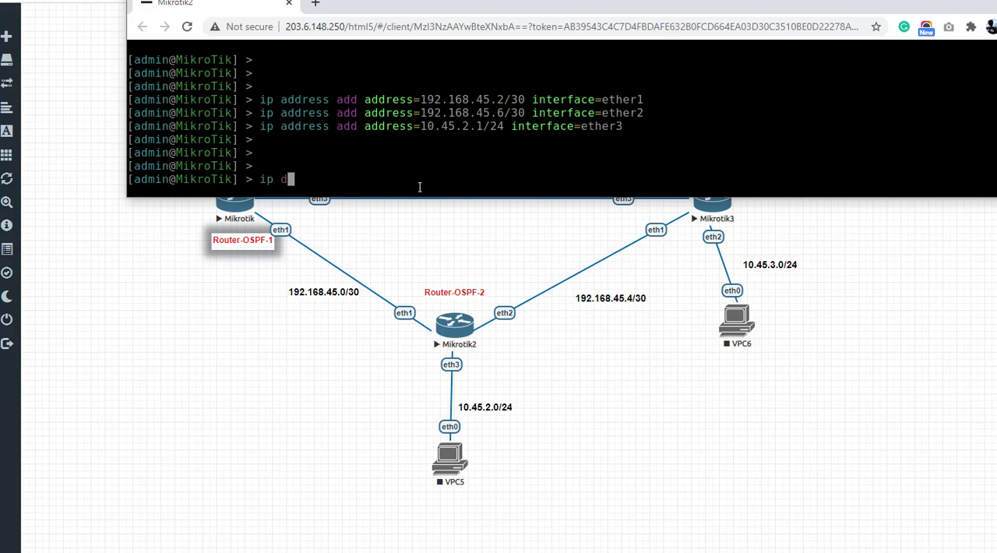
key("BackSpace")
type("ad")
key("Tab")
type("pr")
key("Tab")
key("Return")
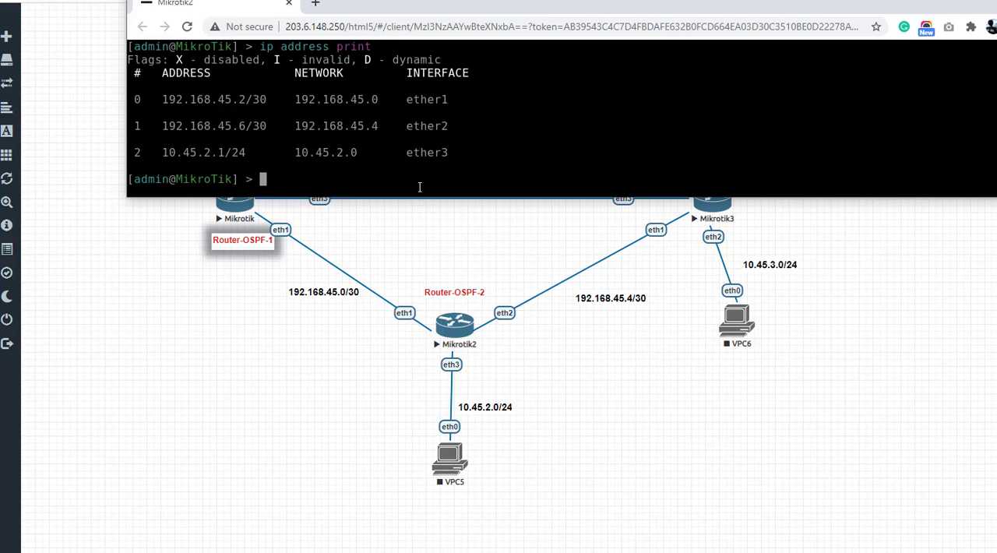
Step: Enter the routing ospf interface level on Router-OSPF-2 and widen the console window
type("routing ospf")
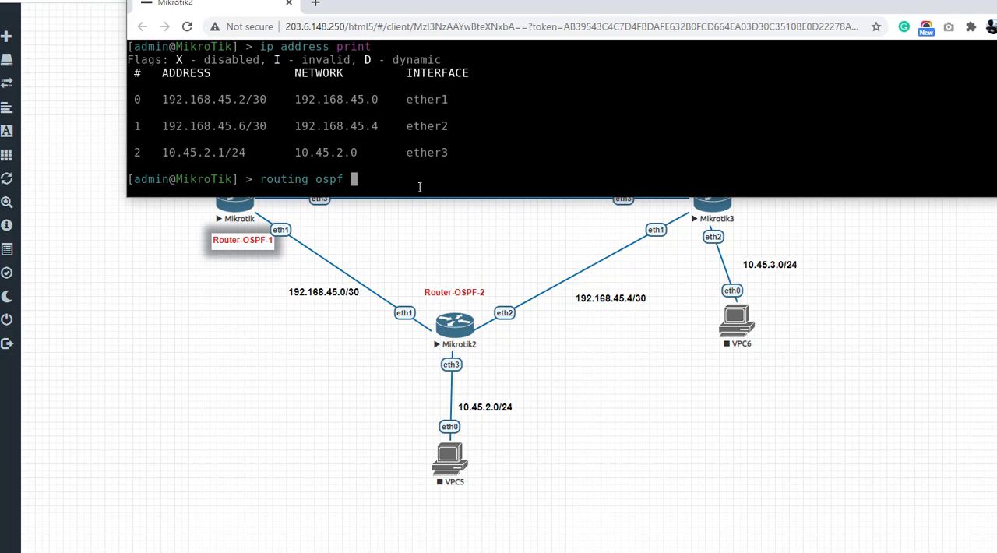
key("Return")
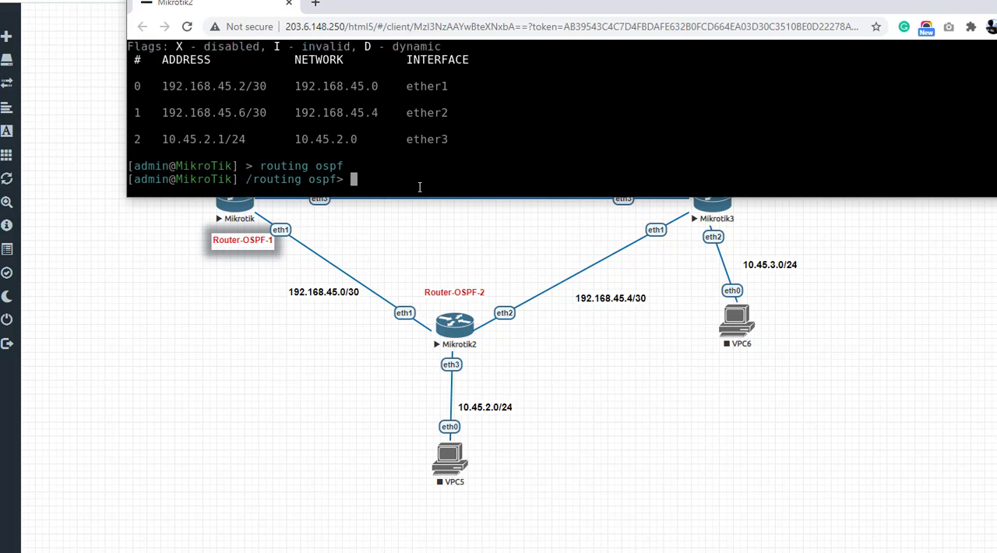
type("in")
key("Tab")
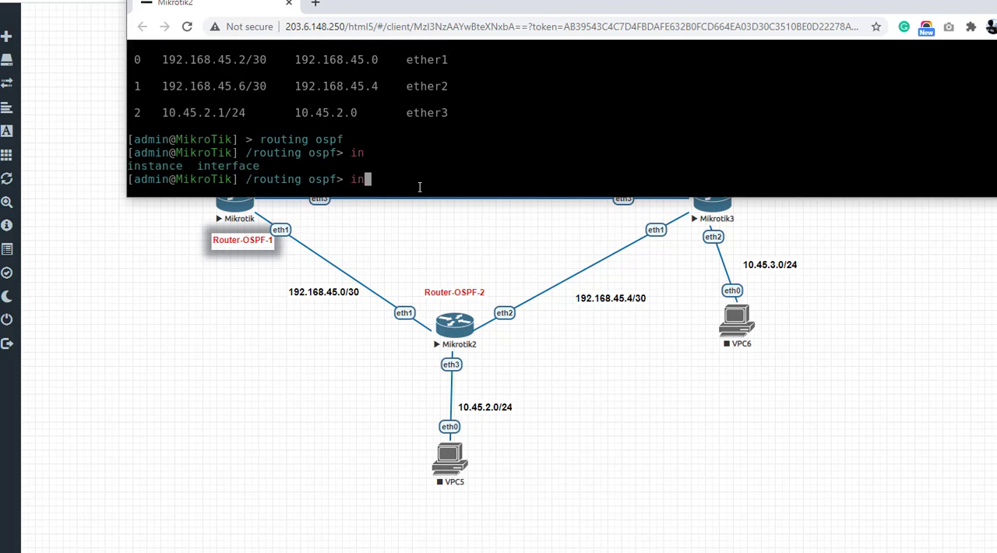
type("t")
key("Tab")
key("Return")
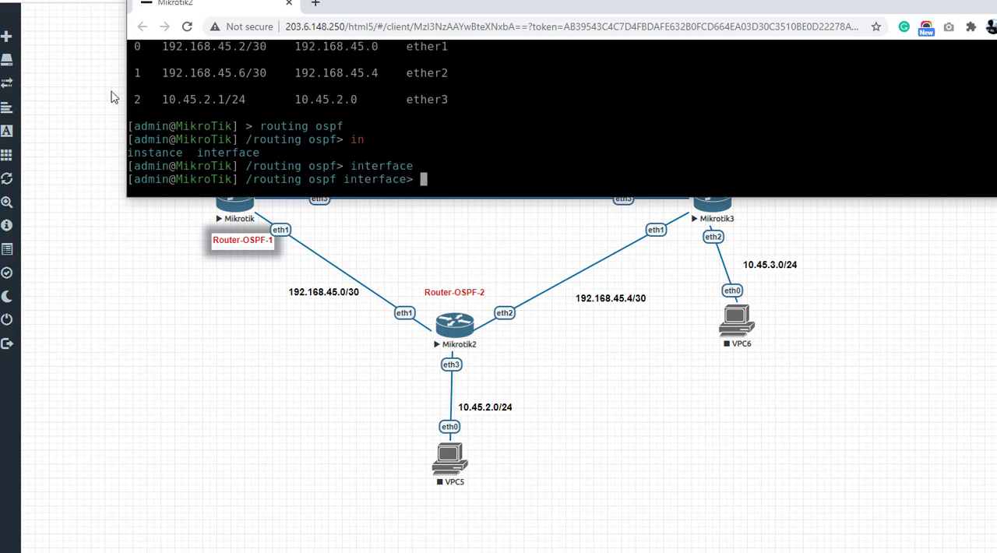
left_click_drag(123, 75, 56, 75)
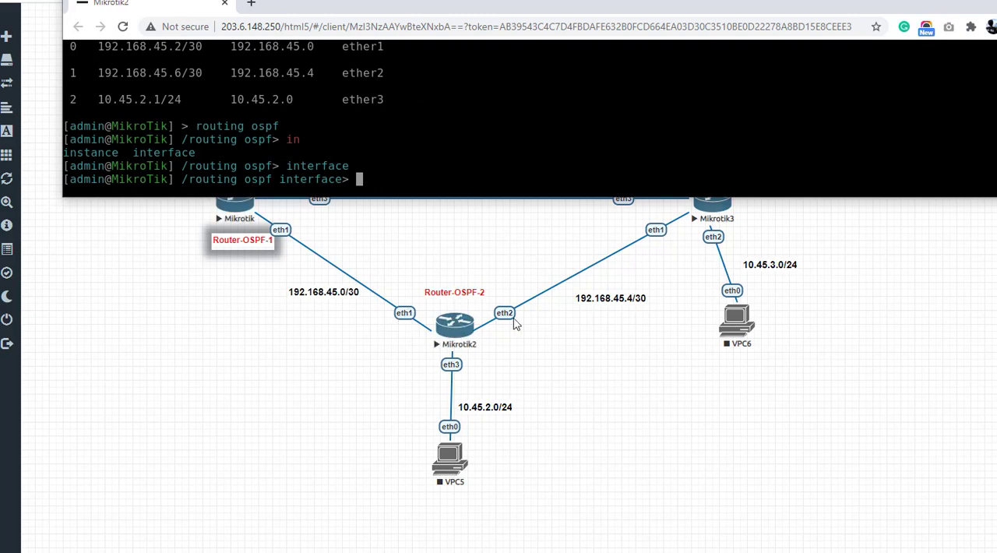
Step: Begin an add command for an OSPF interface entry with only ether1 as its interface
type("in")
key("BackSpace")
key("BackSpace")
type("add in")
key("Tab")
type("ether")
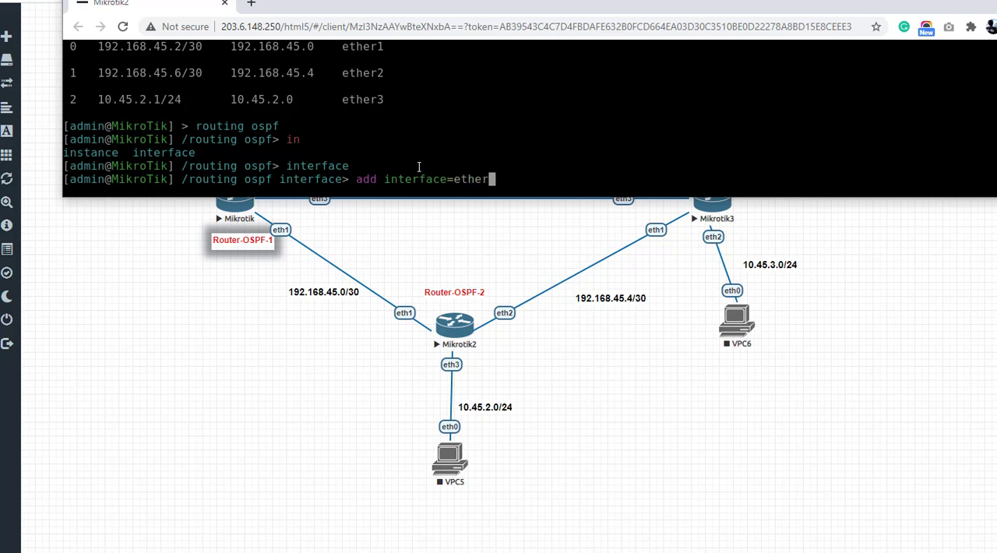
type("1,et")
key("BackSpace")
key("BackSpace")
key("BackSpace")
type("ethe2")
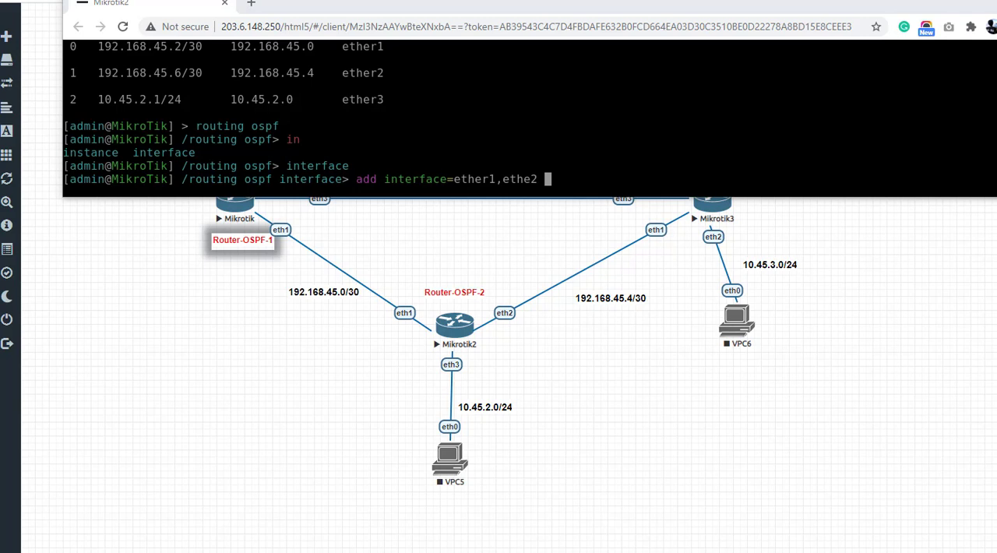
key("BackSpace")
key("BackSpace")
key("BackSpace")
key("BackSpace")
key("BackSpace")
key("BackSpace")
key("BackSpace")
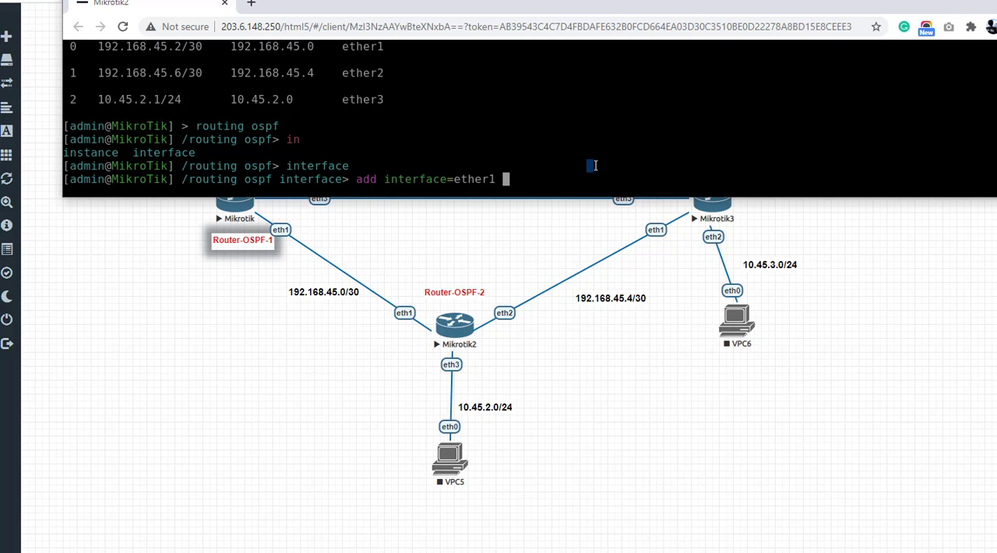
Step: Complete the ether1 OSPF interface entry with md5 authentication and the authentication key, and run the command
key("Tab")
key("Tab")
key("Tab")
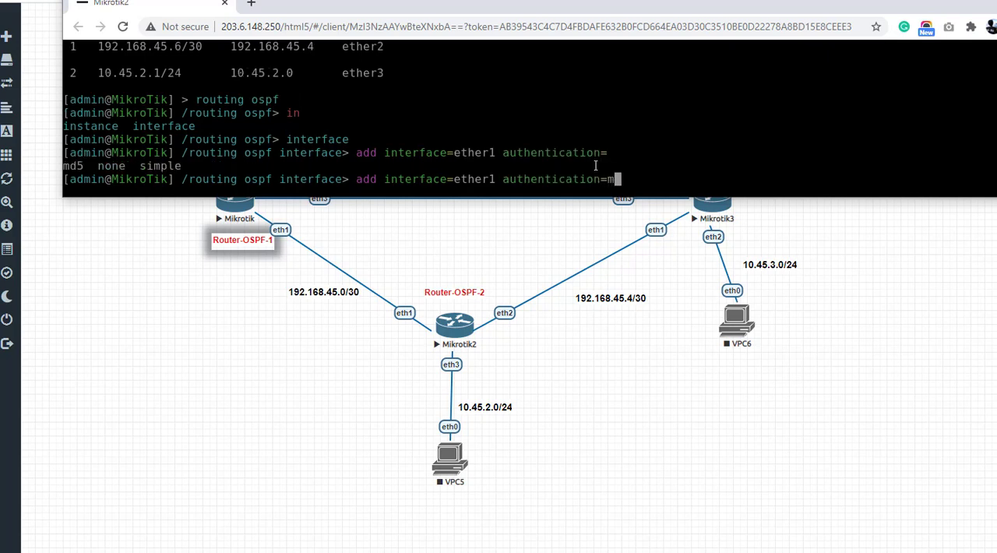
key("Tab")
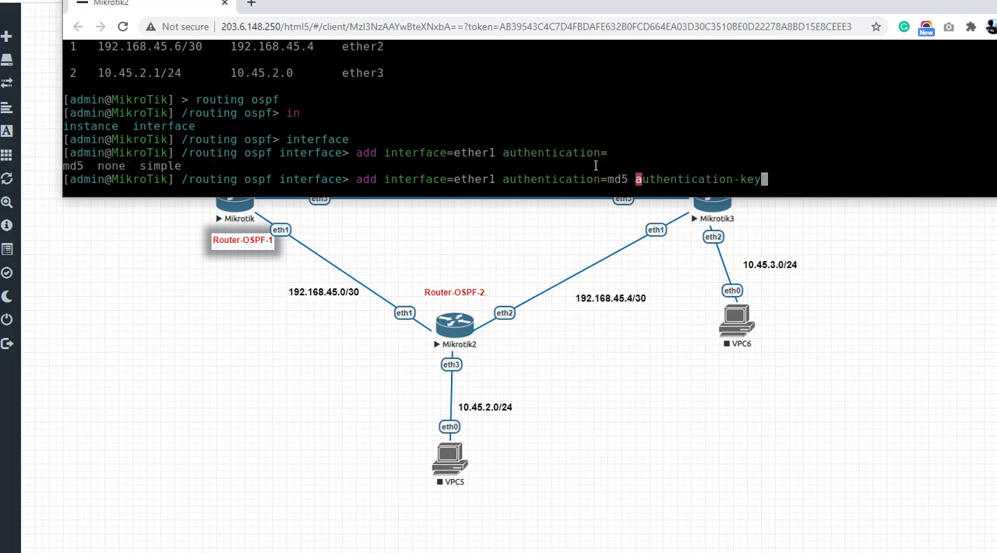
key("Tab")
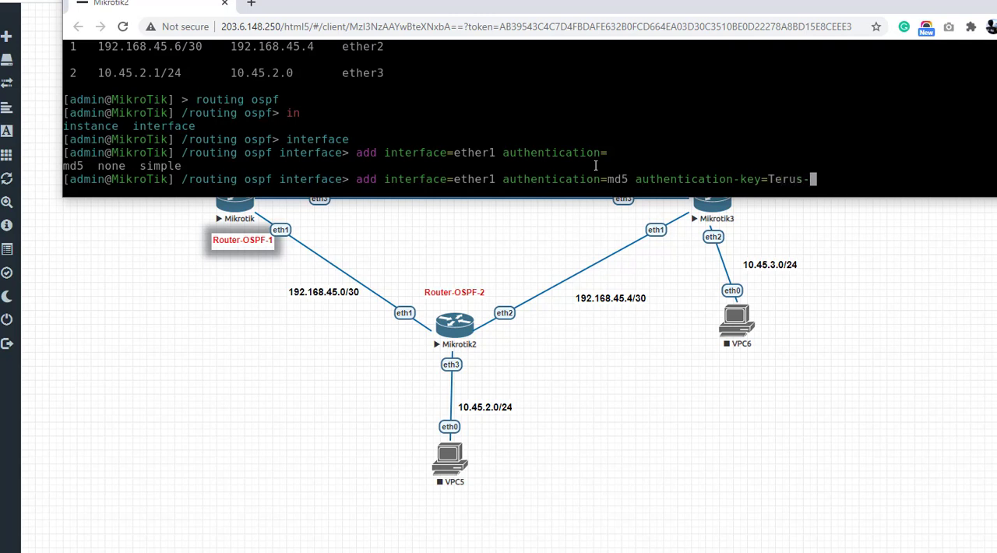
key("Return")
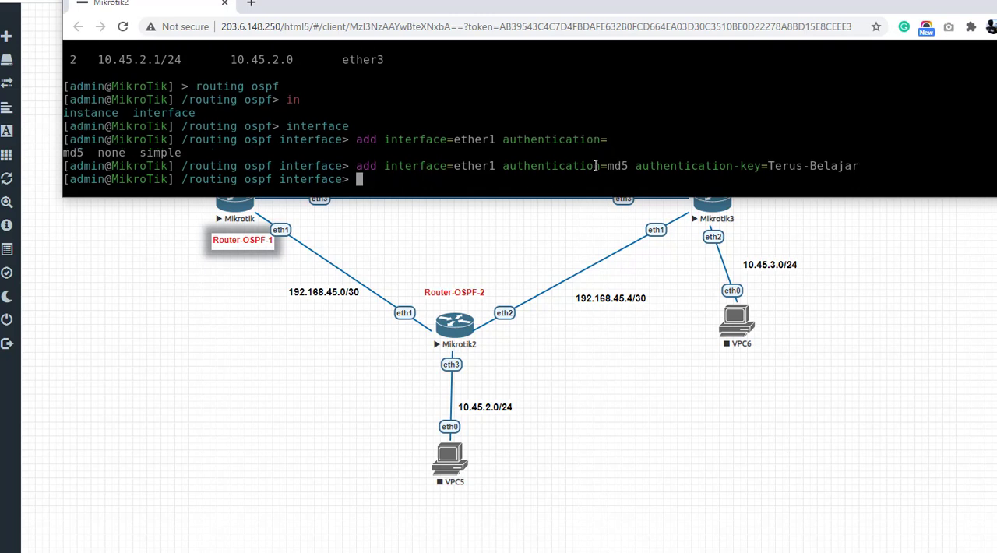
Step: Reuse the previous add command to create an OSPF interface entry for ether2 with the same md5 authentication settings
key("Up")
key("Left")
key("Left")
key("Left")
key("Left")
key("Left")
key("Left")
key("Left")
key("Left")
key("Left")
key("Left")
key("Left")
key("Left")
key("Left")
key("Left")
key("Left")
key("Left")
key("Left")
key("Left")
key("Left")
key("Left")
key("Left")
key("Left")
key("Left")
key("Left")
key("Left")
key("Left")
key("Left")
key("Left")
key("Left")
key("Left")
key("Left")
key("Left")
key("Left")
key("Left")
key("Left")
key("Left")
key("Left")
key("Left")
key("Left")
key("Left")
key("Left")
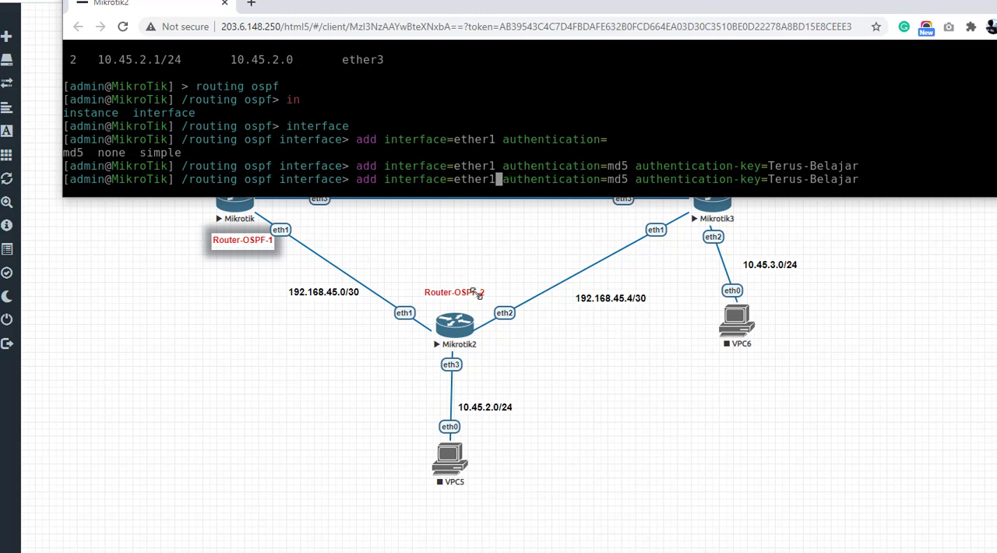
key("BackSpace")
type("2")
key("Return")
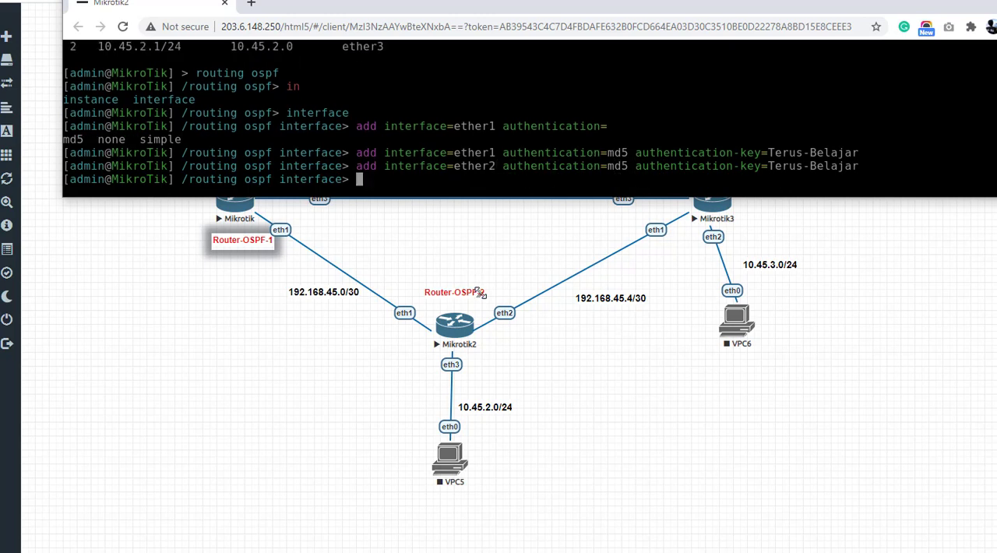
Step: Print the OSPF interface list of Router-OSPF-2 and reposition the console window so all its columns fit in view
type("print")
key("Return")
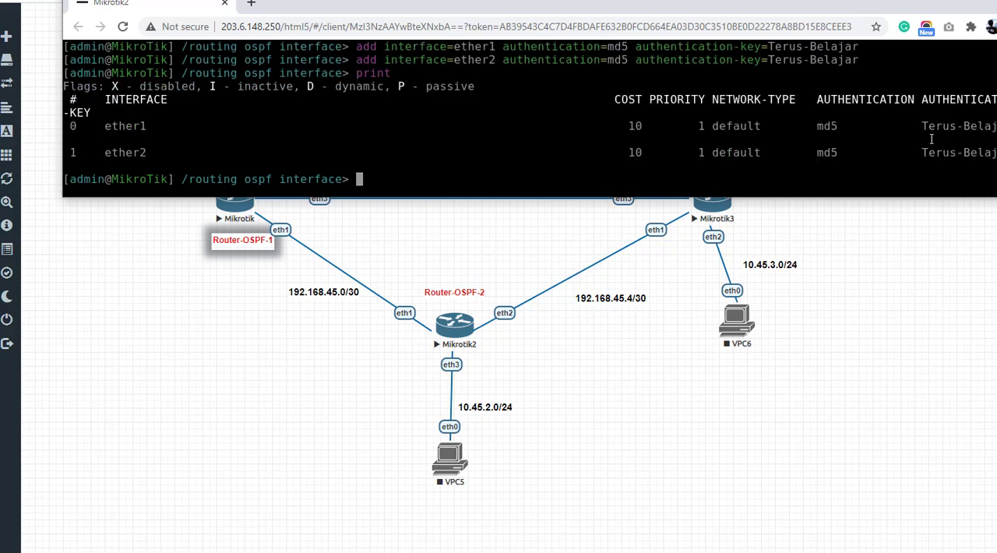
left_click_drag(763, 6, 707, 6)
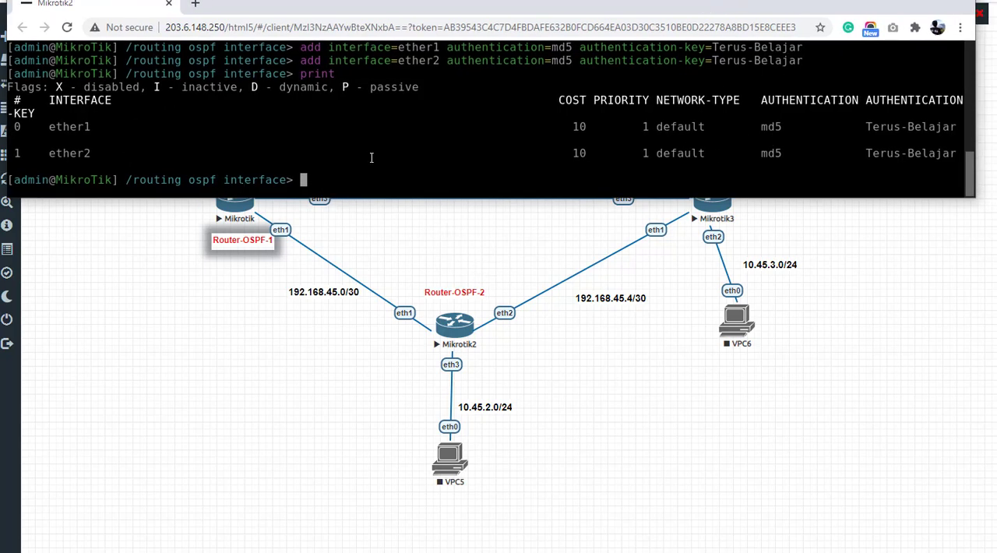
Step: Open the Router-OSPF-3 console from the topology and shrink its window so the router links stay visible beneath it
left_click(455, 246)
left_click(690, 202)
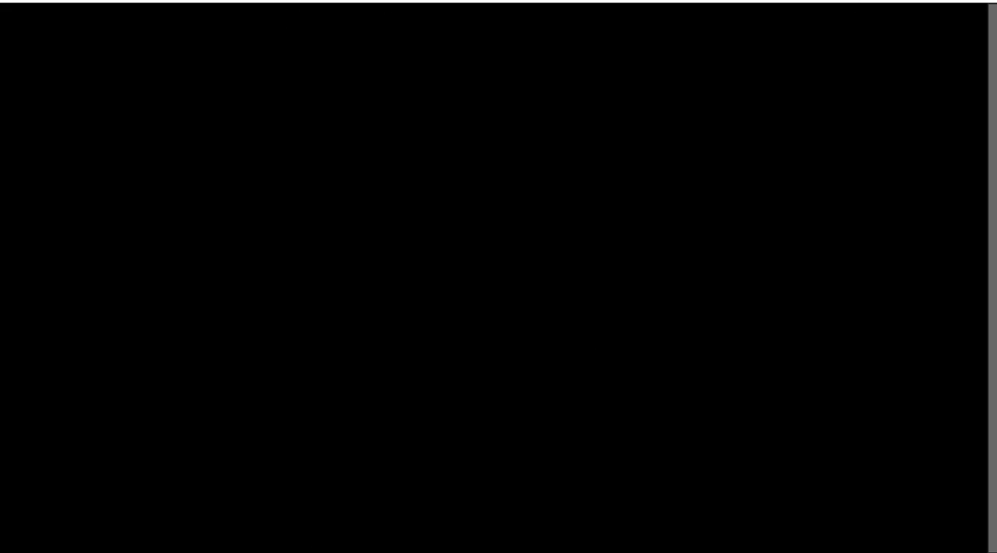
mouse_move(189, 545)
left_click(434, 457)
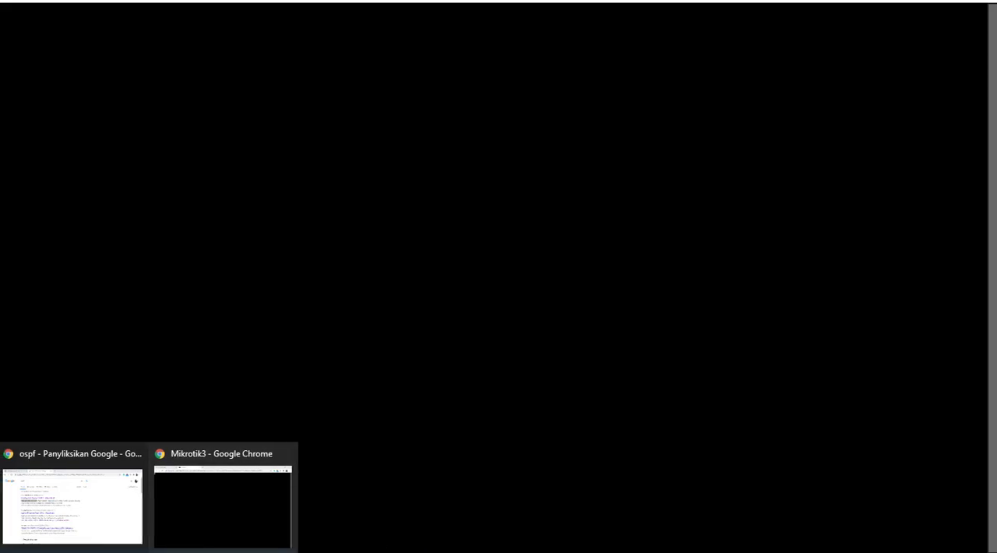
left_click_drag(296, 0, 351, 28)
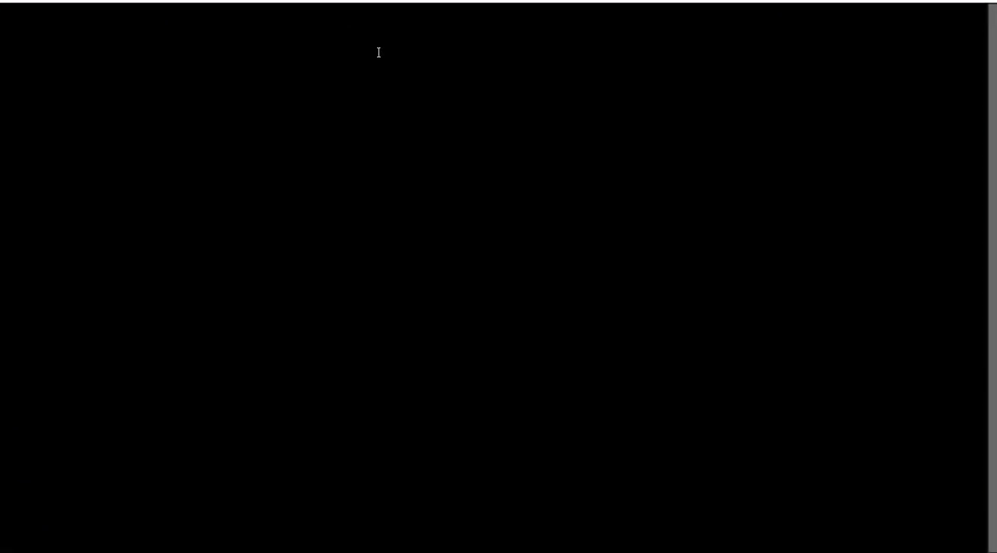
left_click(947, 0)
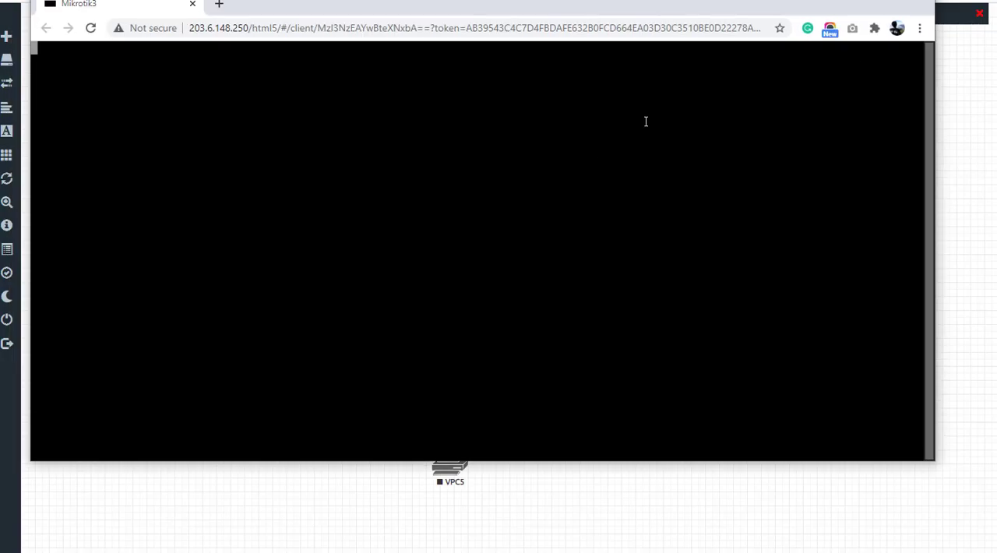
left_click_drag(585, 461, 568, 185)
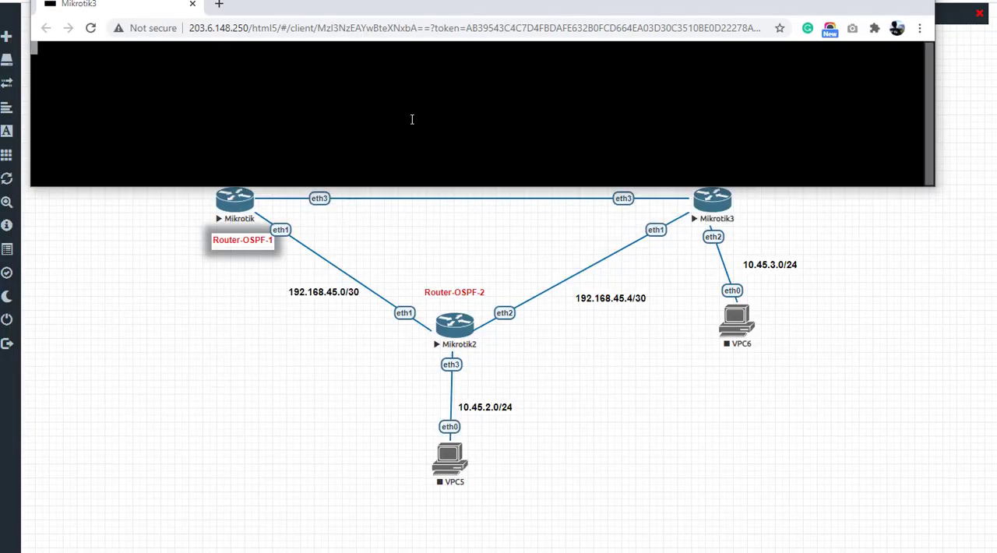
Step: Log in to Router-OSPF-3 as admin and decline viewing the software license
key("Return")
type("admin")
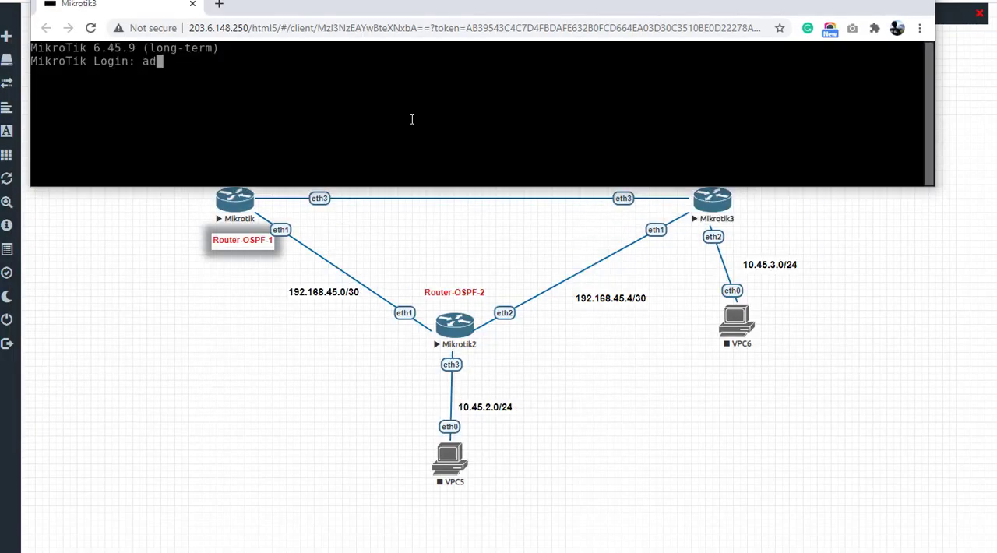
key("Return")
key("Return")
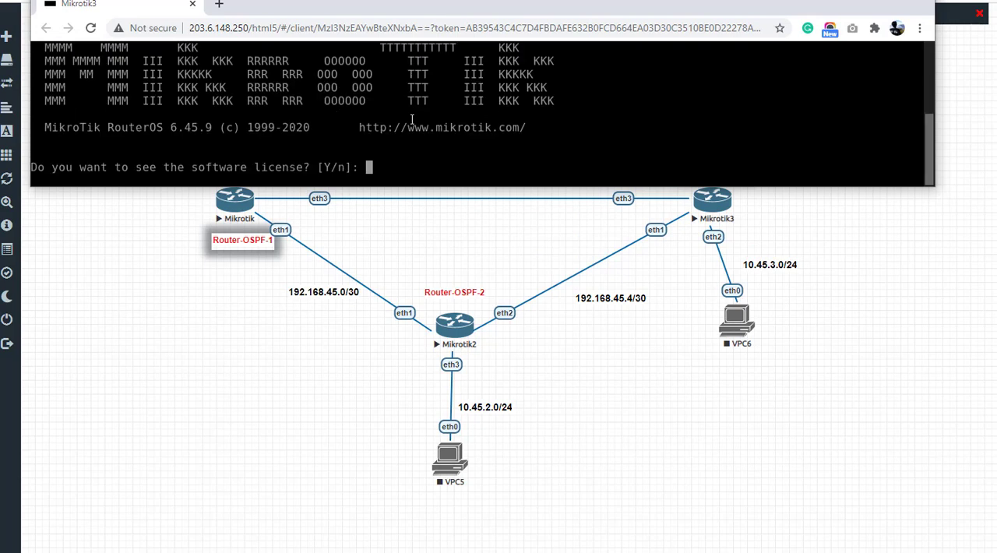
key("n")
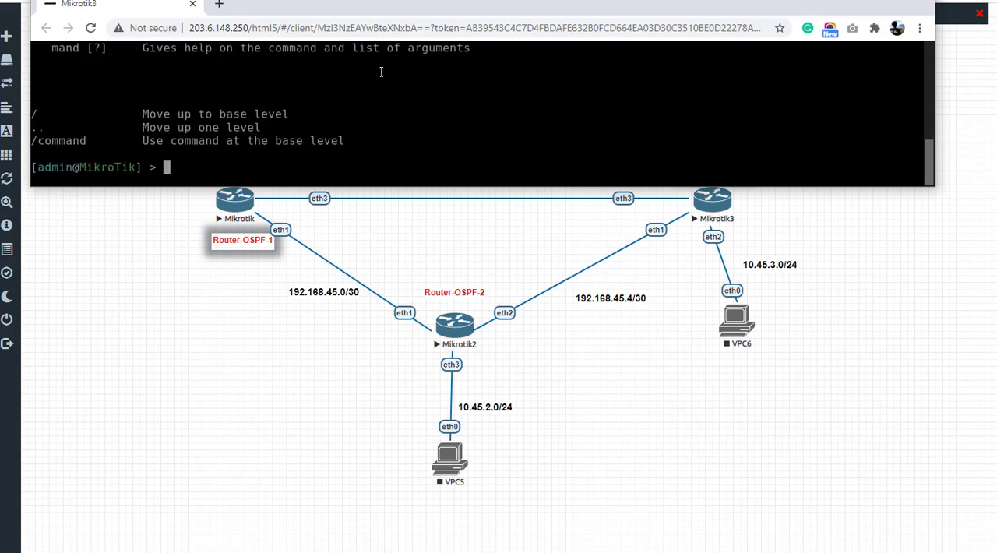
Step: Close and reopen the Router-OSPF-3 console, shorten its window, and bring up a fresh command prompt
left_click(193, 4)
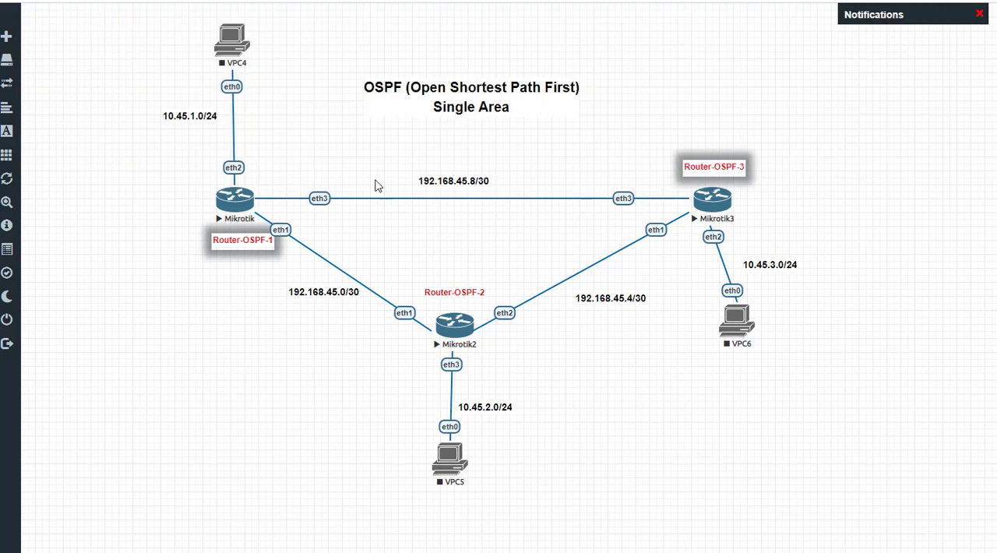
left_click(713, 203)
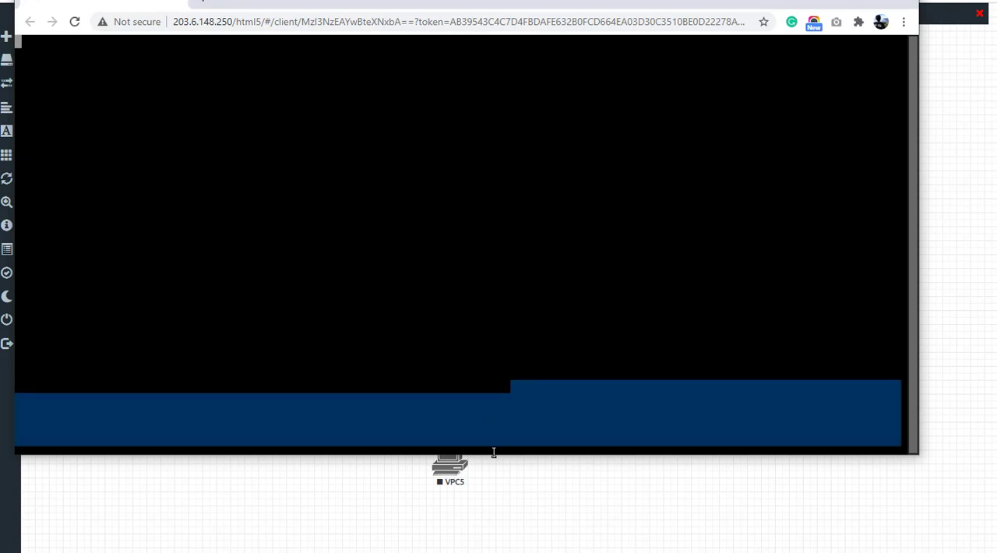
left_click_drag(493, 460, 525, 207)
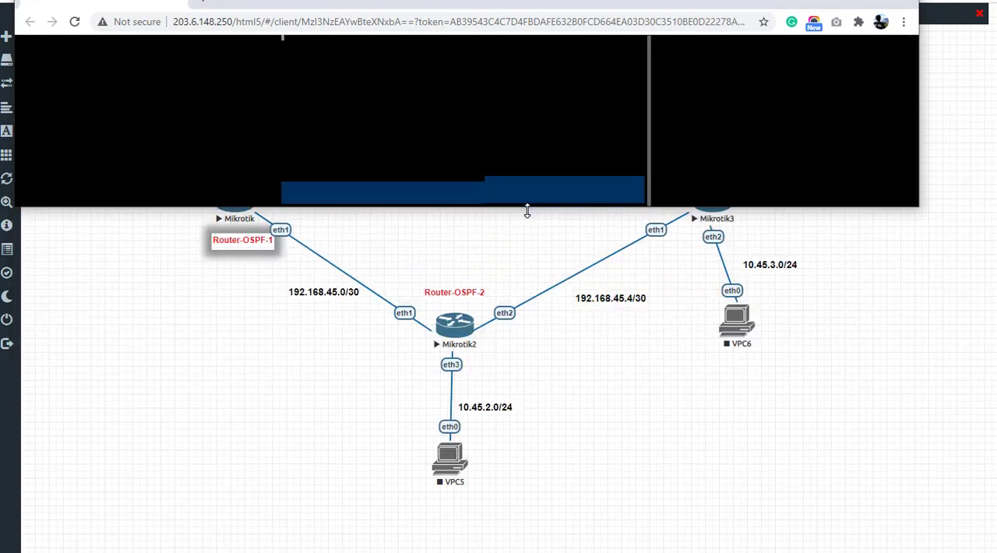
key("Return")
key("Return")
key("Return")
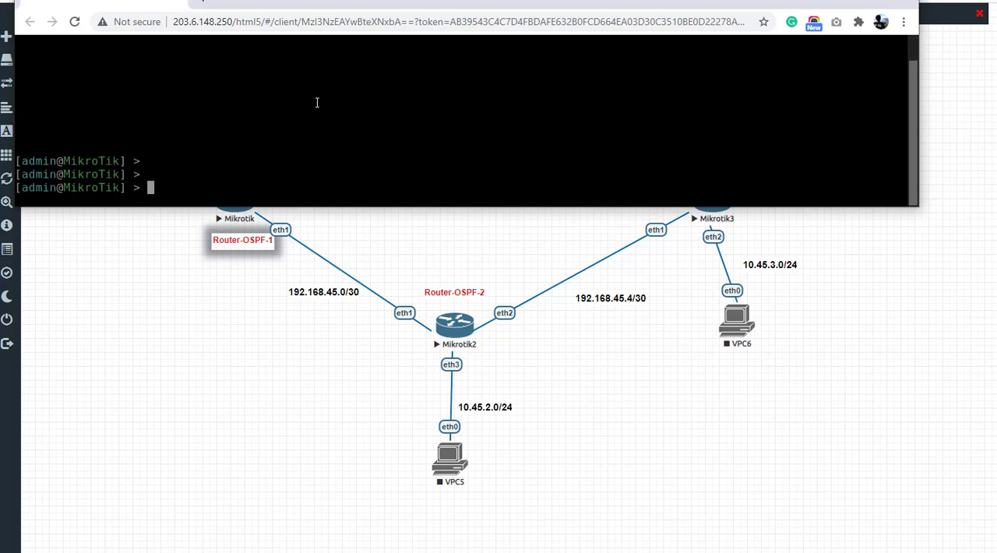
Step: Assign the address 192.168.45.10/30 to ether3 on Router-OSPF-3, keeping the link labels visible beneath the console
left_click_drag(553, 7, 594, 0)
type("ip ad")
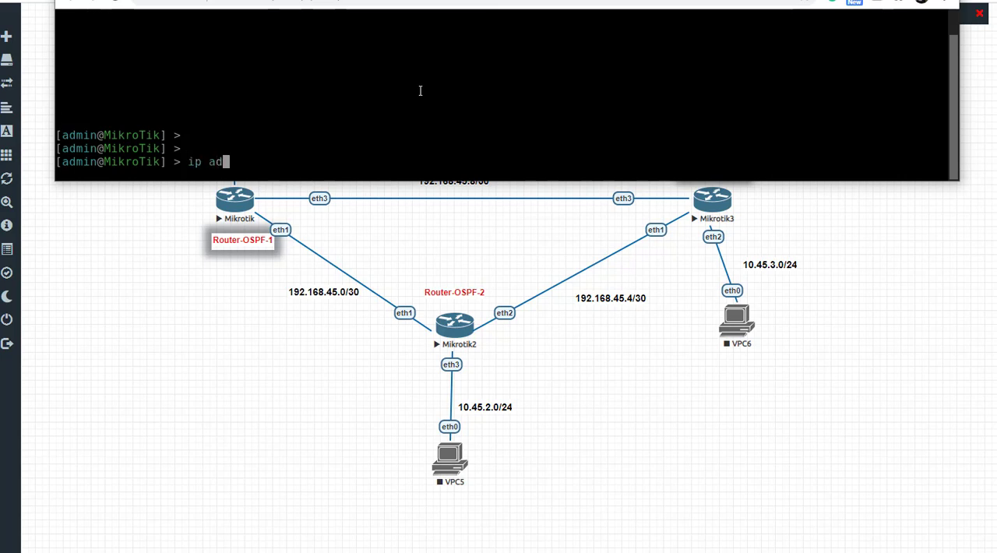
type("dress add address=")
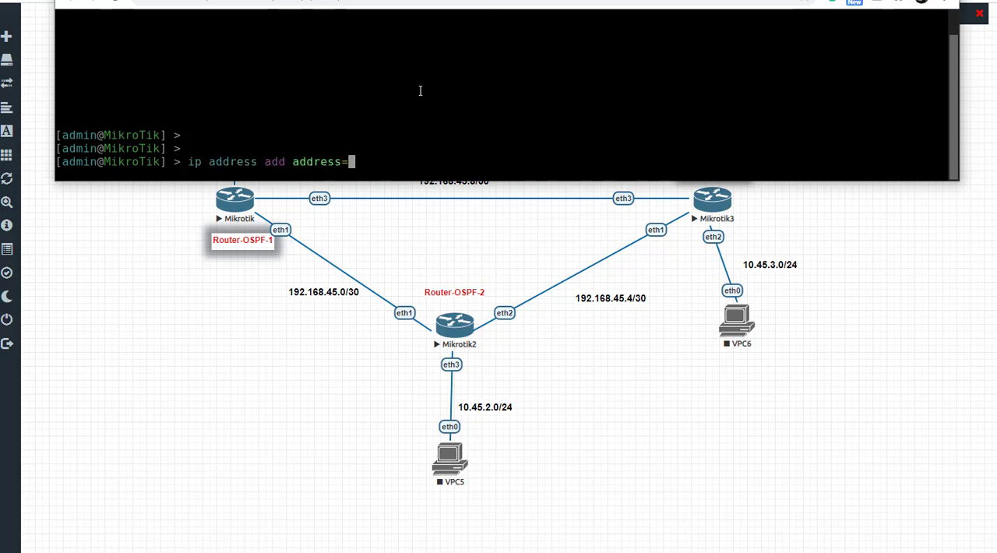
left_click_drag(610, 0, 601, 6)
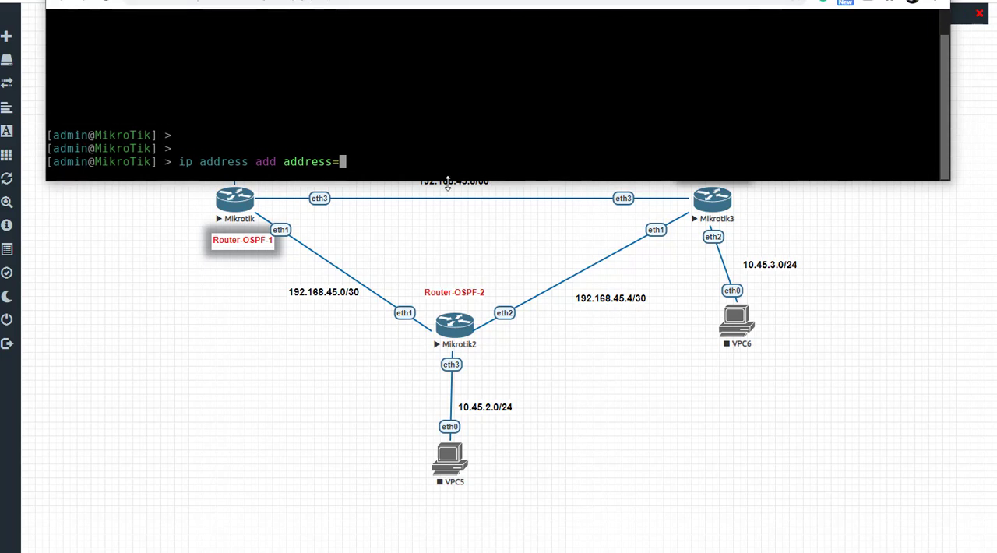
type("192.168")
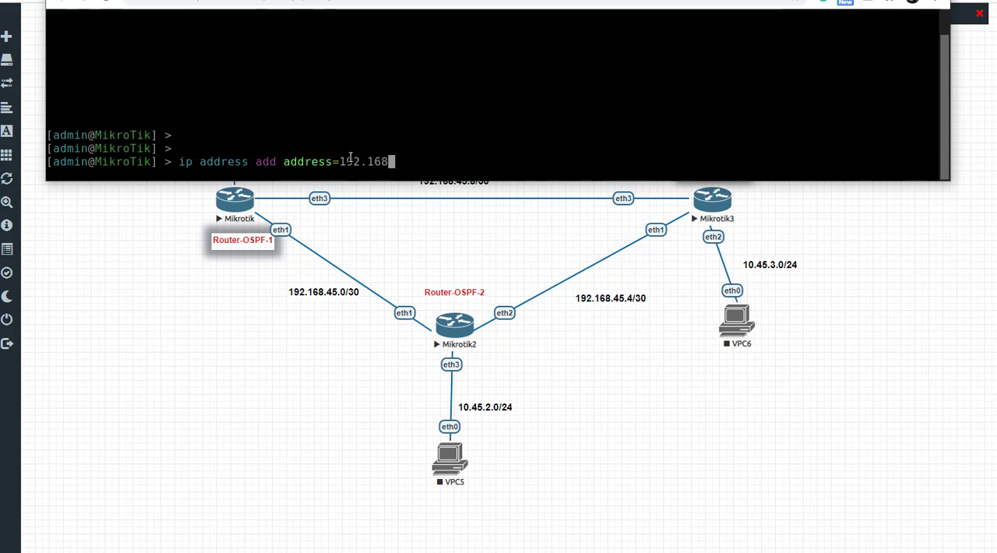
type(".45.10/30 interface=ether3")
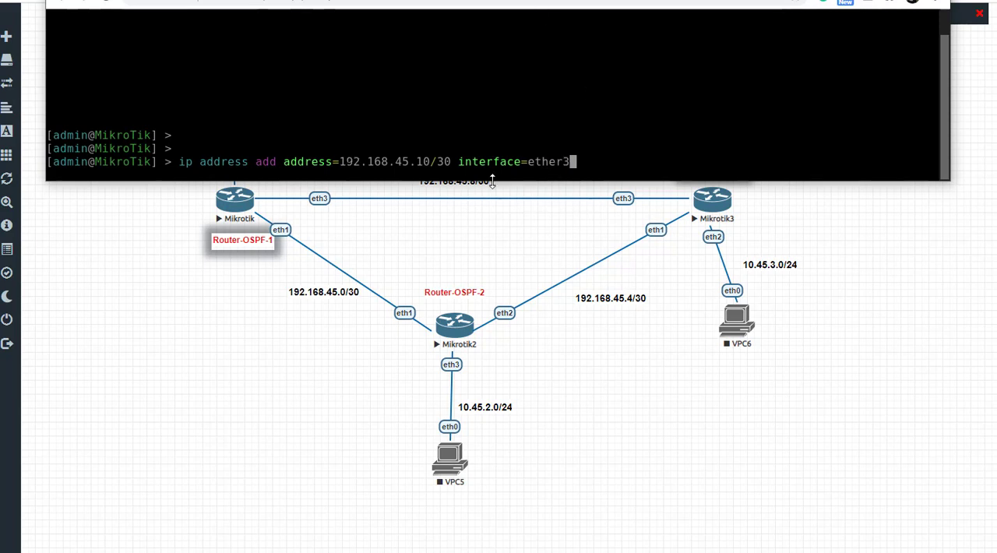
left_click_drag(493, 182, 492, 161)
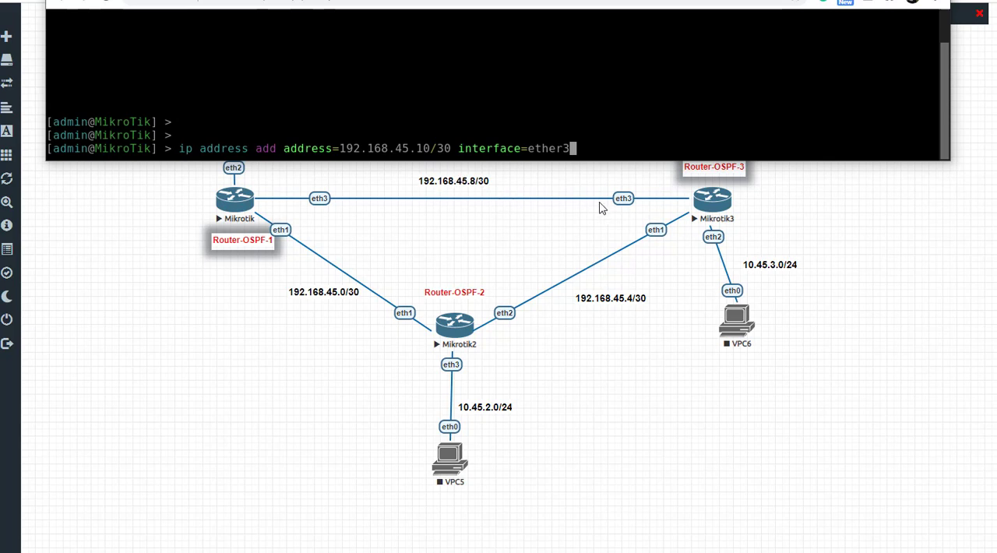
key("Return")
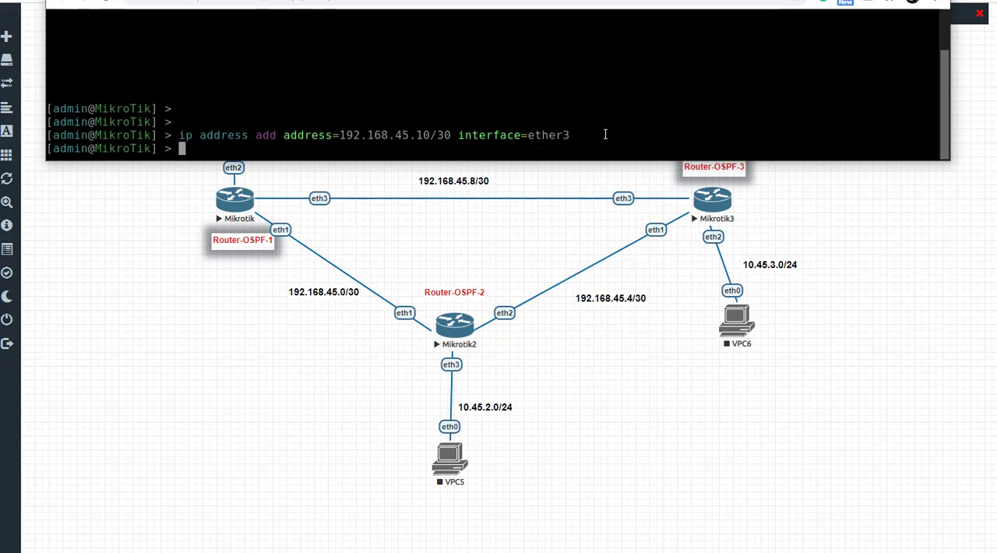
Step: Assign the address 192.168.45.5/30 to ether1 on Router-OSPF-3 for the link to Router-OSPF-2
type("ip address as")
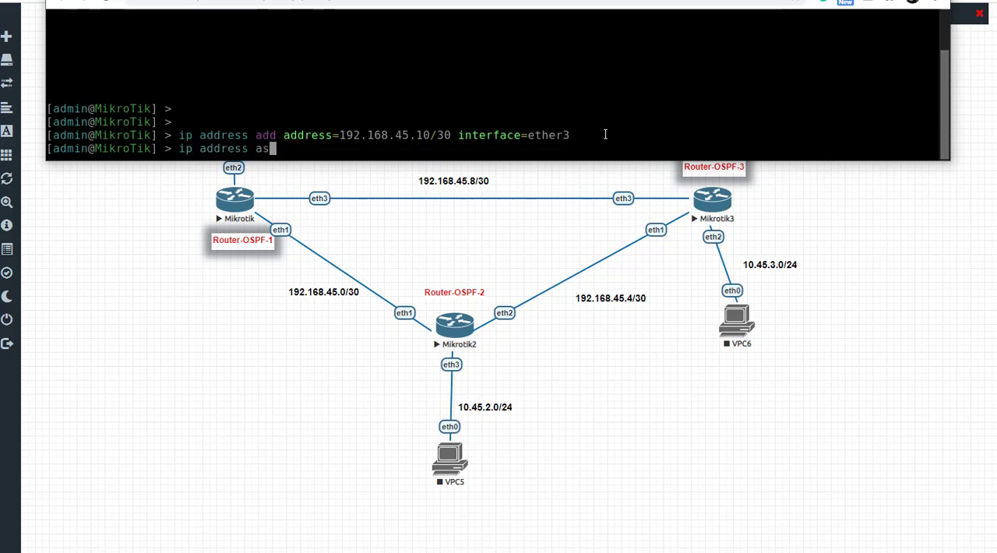
type("d ad=")
key("BackSpace")
key("BackSpace")
key("BackSpace")
key("BackSpace")
key("BackSpace")
key("BackSpace")
type("dd address=")
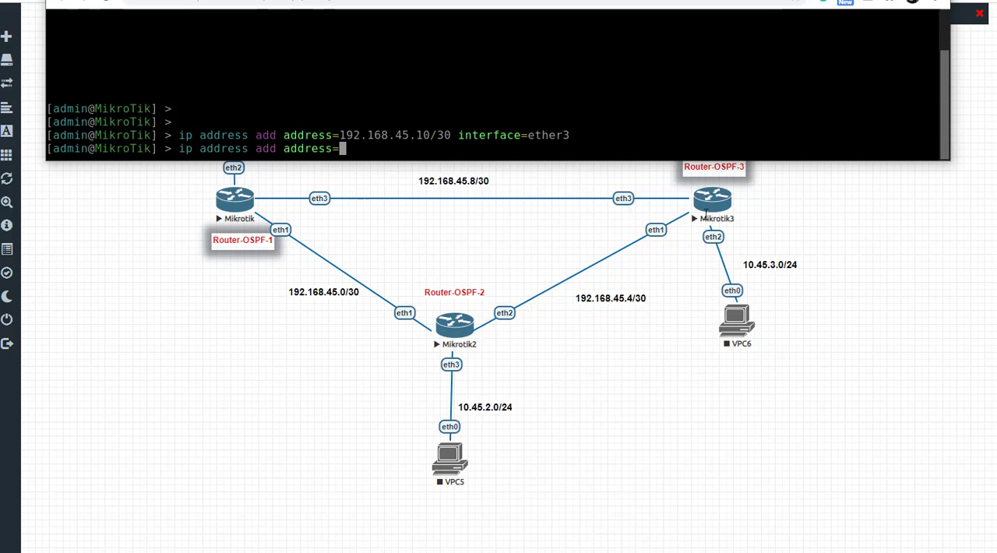
type("192.168.45.")
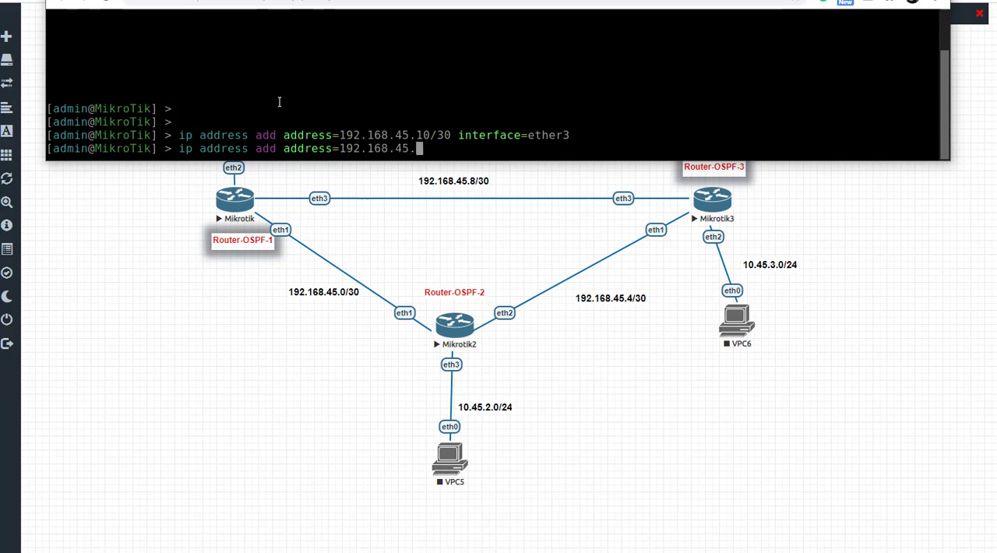
type("5/30 in")
key("Tab")
type("ether1")
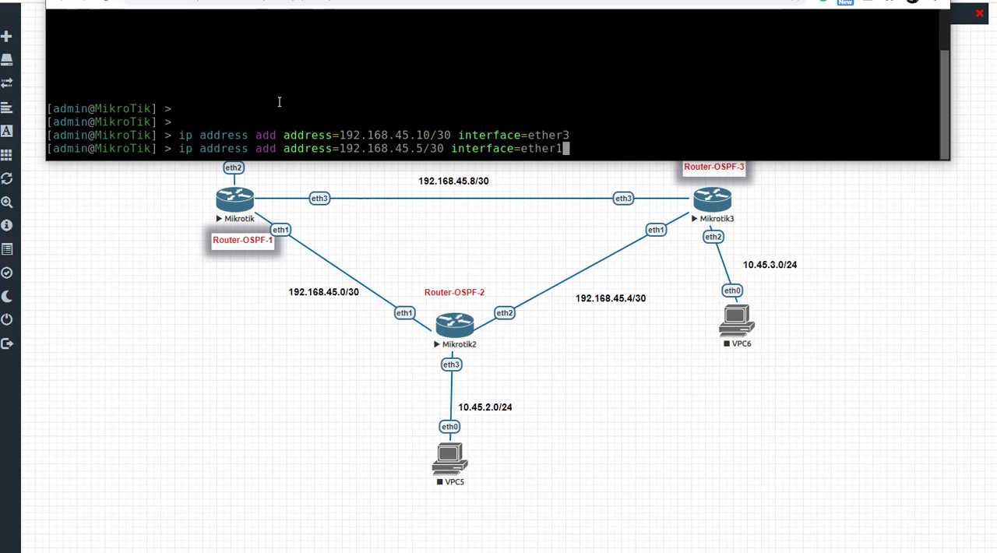
key("Return")
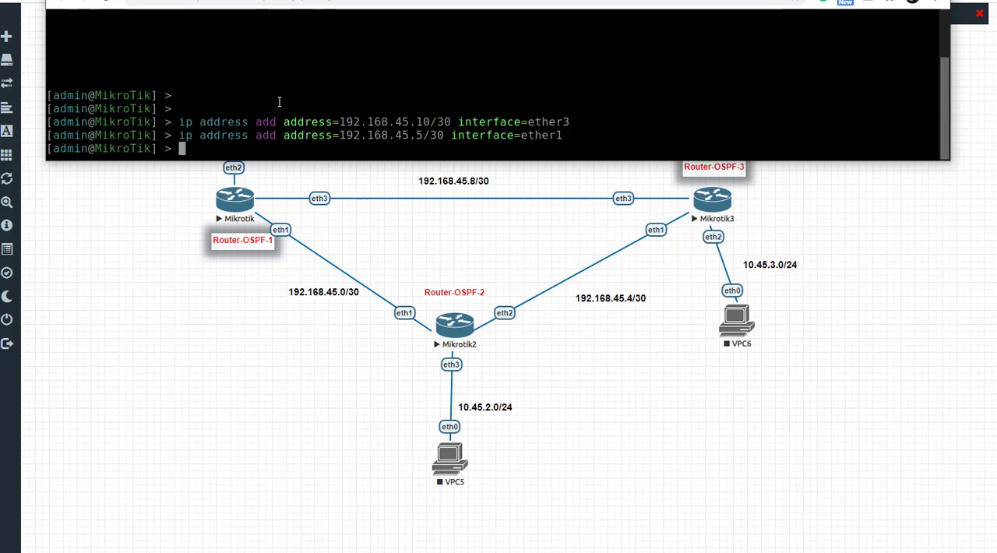
Step: Assign the LAN address 10.45.3.1/24 to ether2 on Router-OSPF-3
type("ip address ")
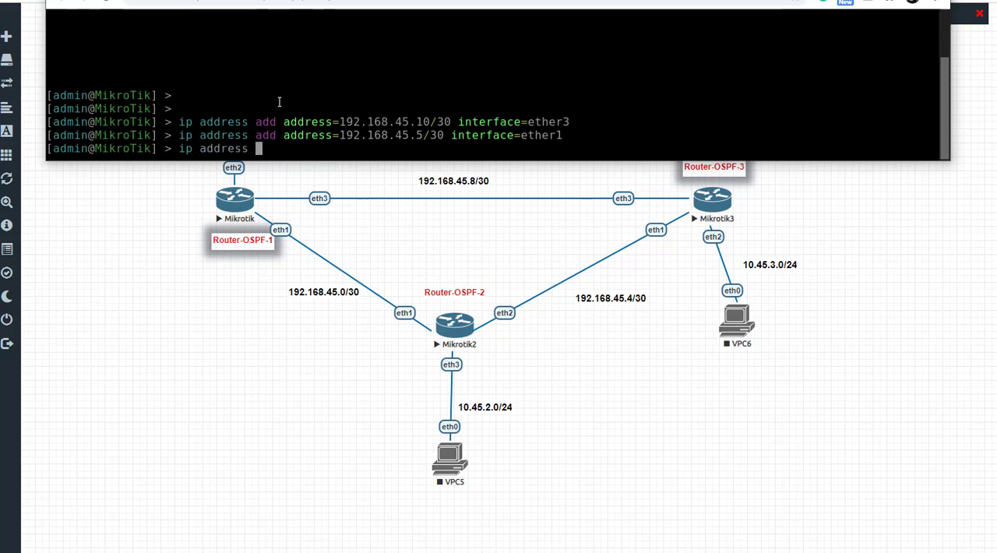
type("add address=")
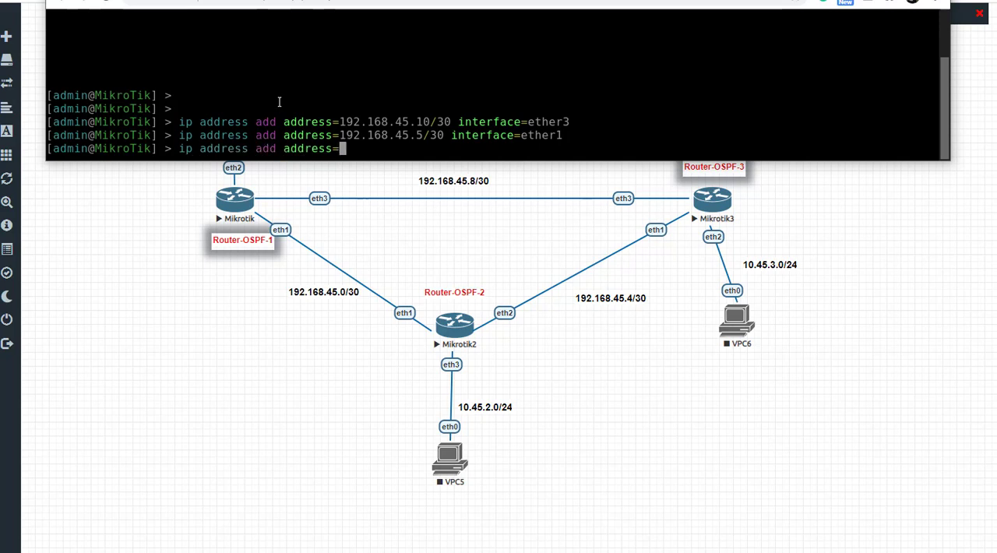
type("10.6")
key("BackSpace")
type("45.3.1/")
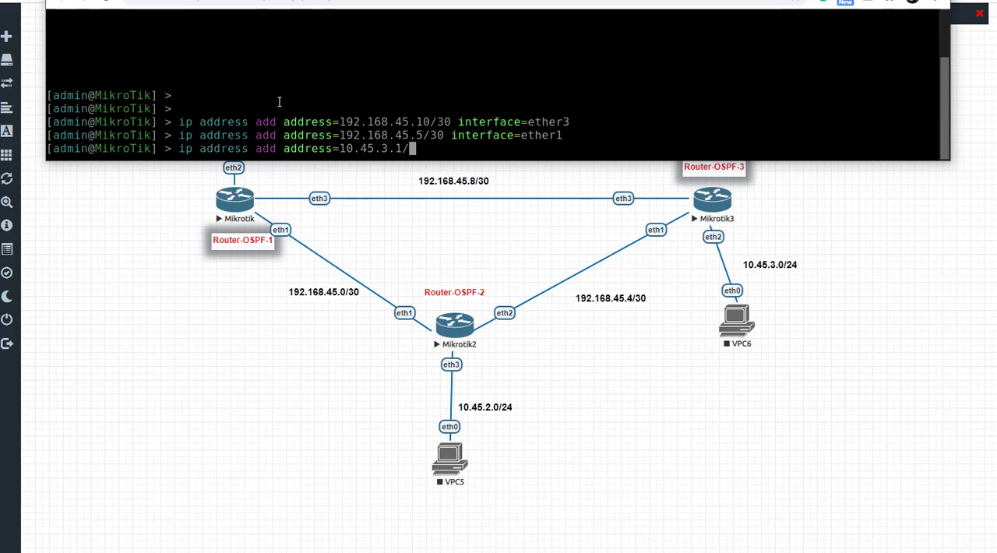
type("24 interface=")
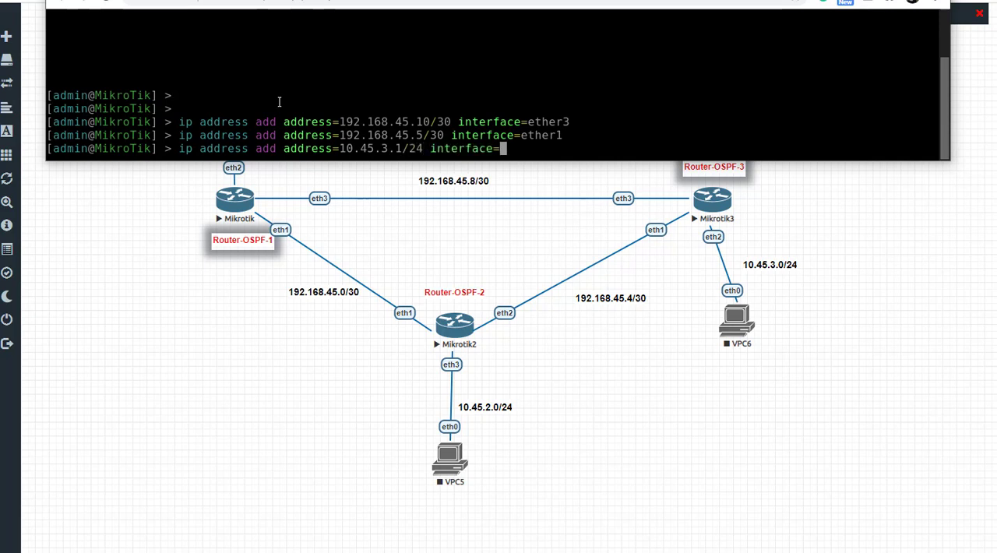
type("ether2")
key("Return")
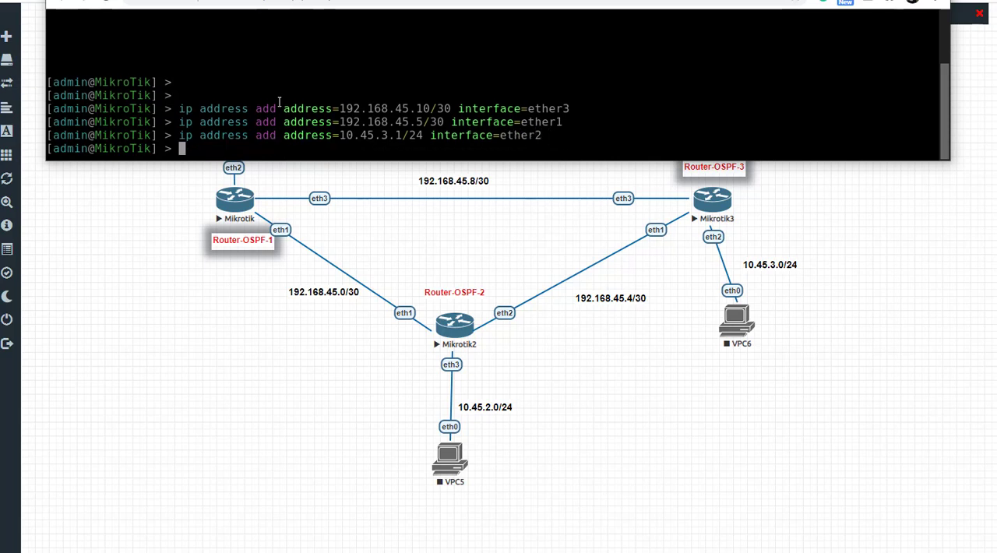
Step: Enter the routing ospf interface configuration level on Router-OSPF-3
type("routing ospf")
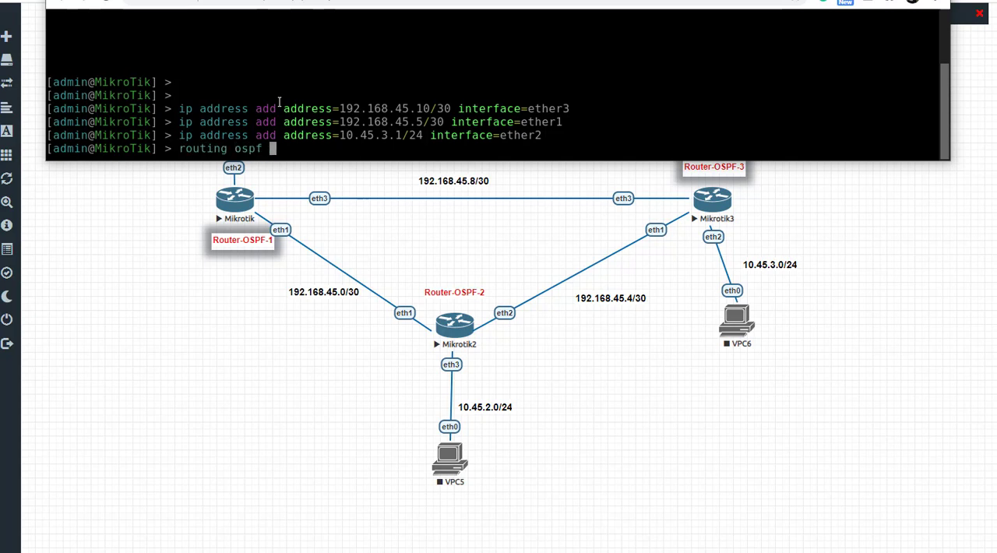
key("Return")
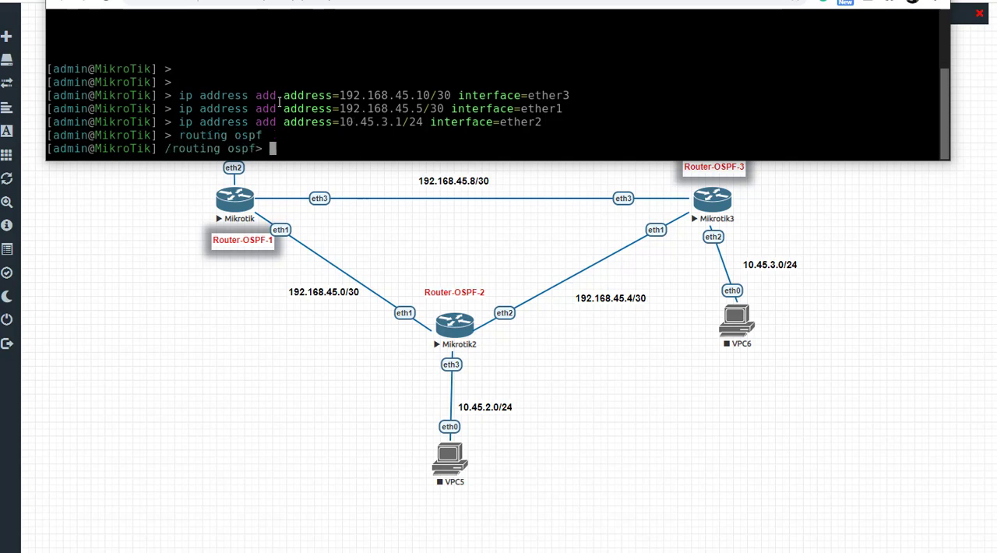
type("interface")
key("Return")
Step: Add ether3 as an OSPF interface with md5 authentication and enter the authentication key
type("add int")
key("Tab")
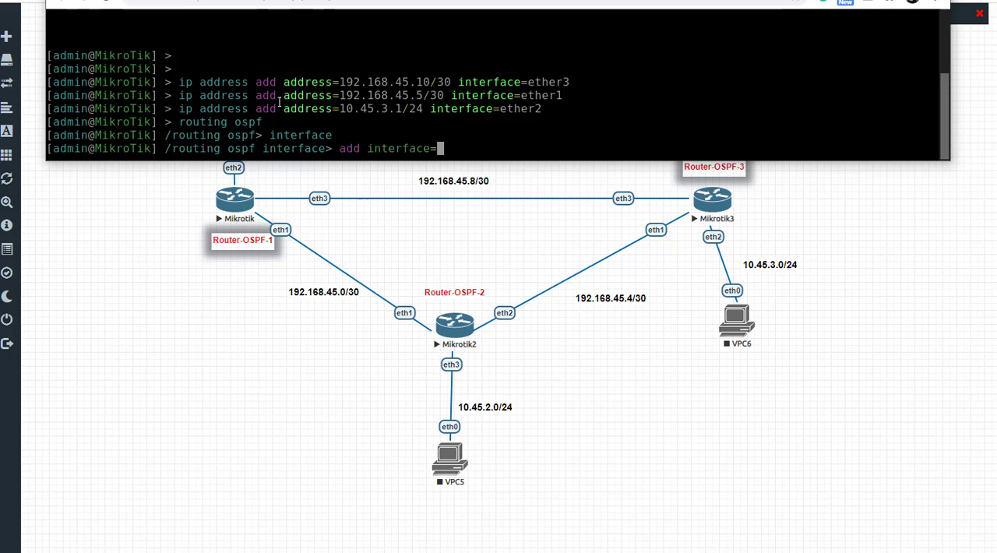
type("ether")
type("3 ")
type("sut")
key("BackSpace")
key("BackSpace")
key("BackSpace")
type("a")
key("Tab")
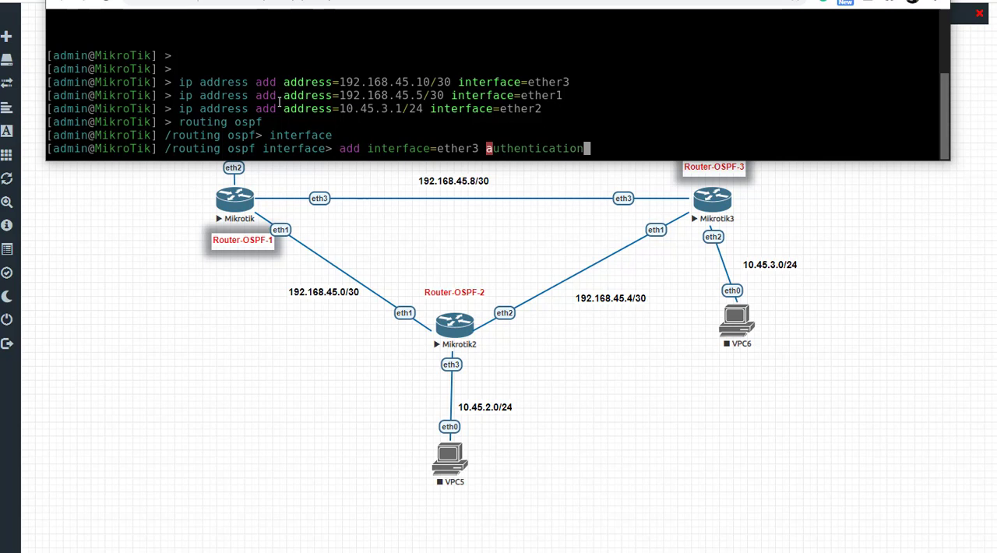
type("=md5 authentication-key")
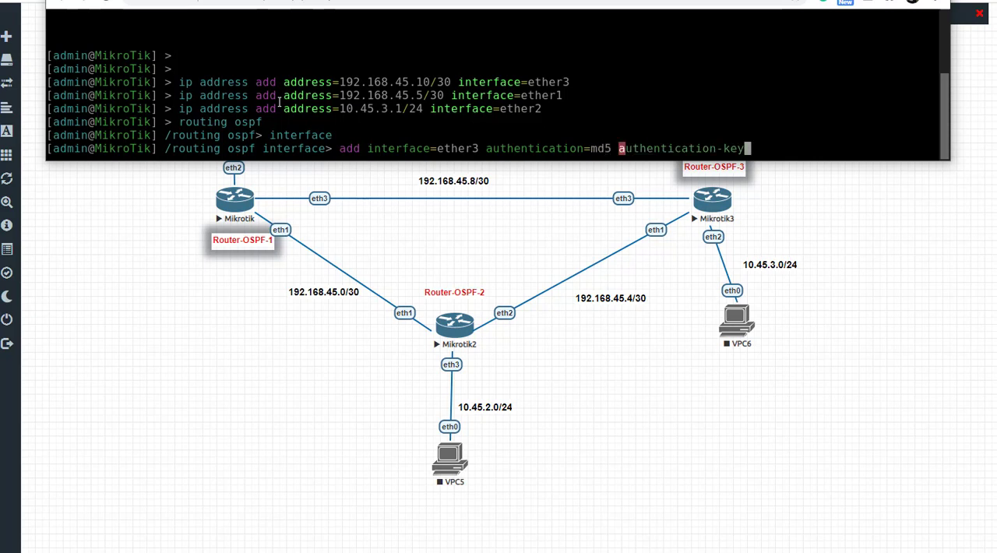
type("=Terus-Belajar")
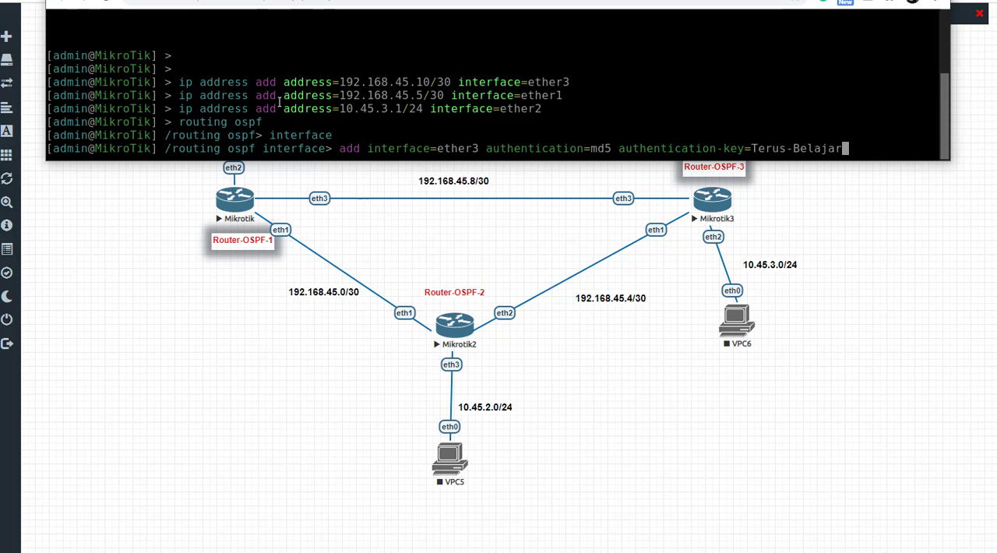
key("Return")
Step: Add ether1 as an OSPF interface by reusing the ether3 command with the same md5 authentication and authentication key
key("Up")
key("Left")
key("Left")
key("Left")
key("Left")
key("Left")
key("Left")
key("Left")
key("Left")
key("Left")
key("Left")
key("Left")
key("Left")
key("Left")
key("Left")
key("Left")
key("Left")
key("Left")
key("Left")
key("Left")
key("Left")
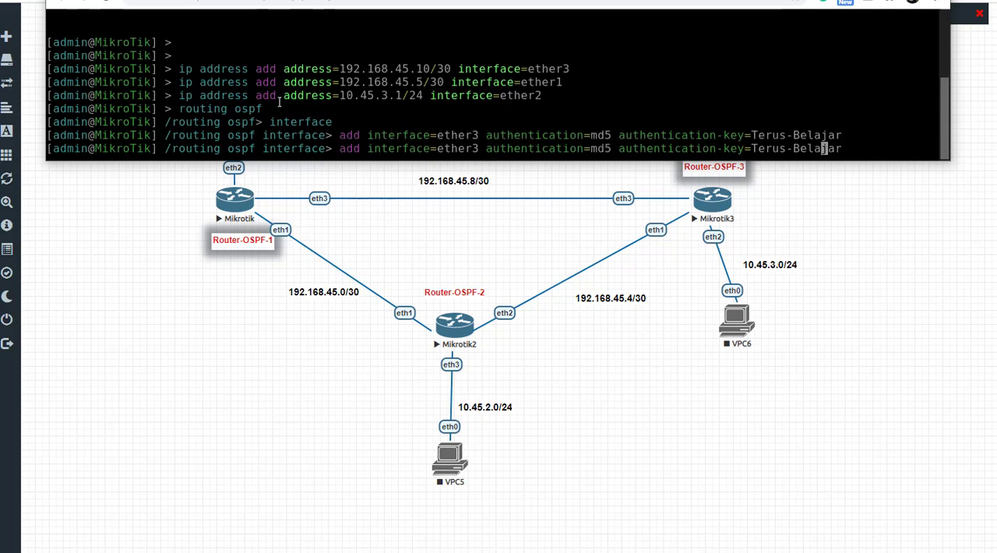
key("Left")
key("Left")
key("Left")
key("Left")
key("Left")
key("Left")
key("Left")
key("Left")
key("Left")
key("Left")
key("Left")
key("Left")
key("Left")
key("Left")
key("Left")
key("Left")
key("Left")
key("Left")
key("Left")
key("Left")
key("BackSpace")
type("1")
key("Return")
key("Return")
key("Return")
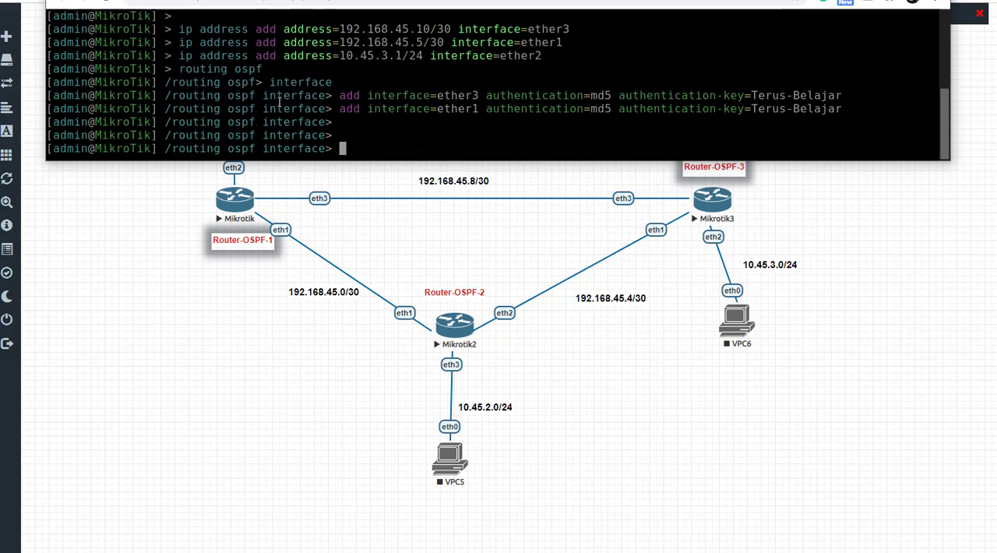
Step: Go back up to the routing ospf level and list its commands, highlighting neighbor
type("..")
key("Return")
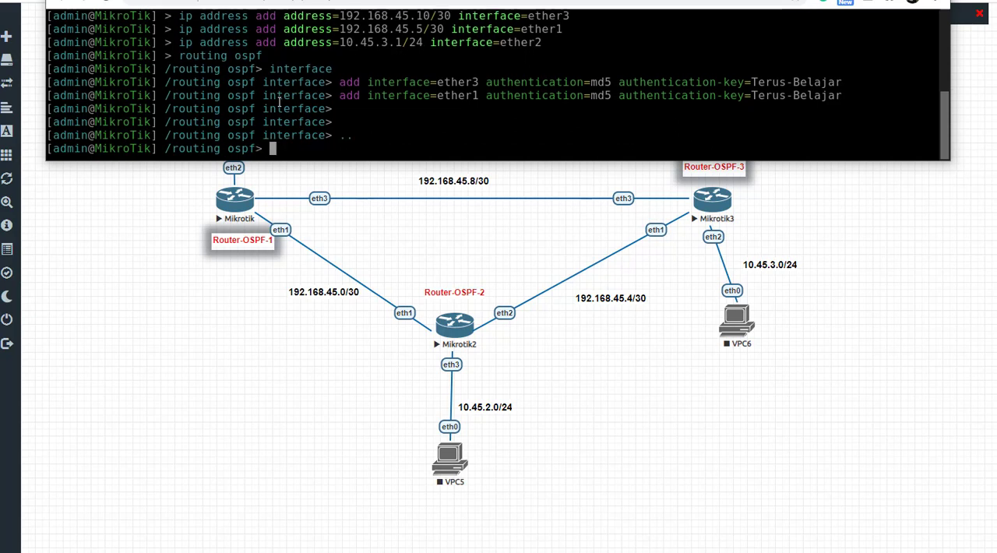
key("question")
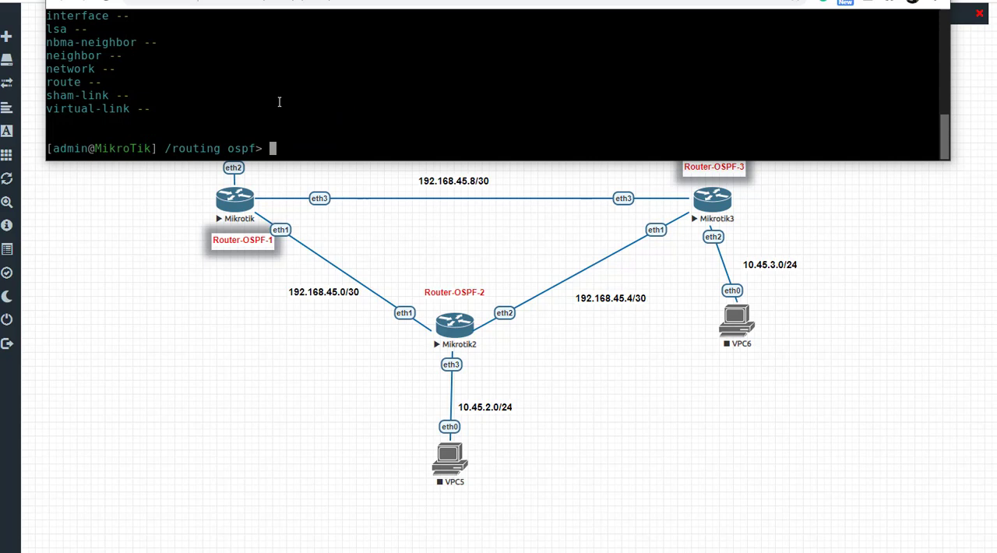
key("Tab")
key("Tab")
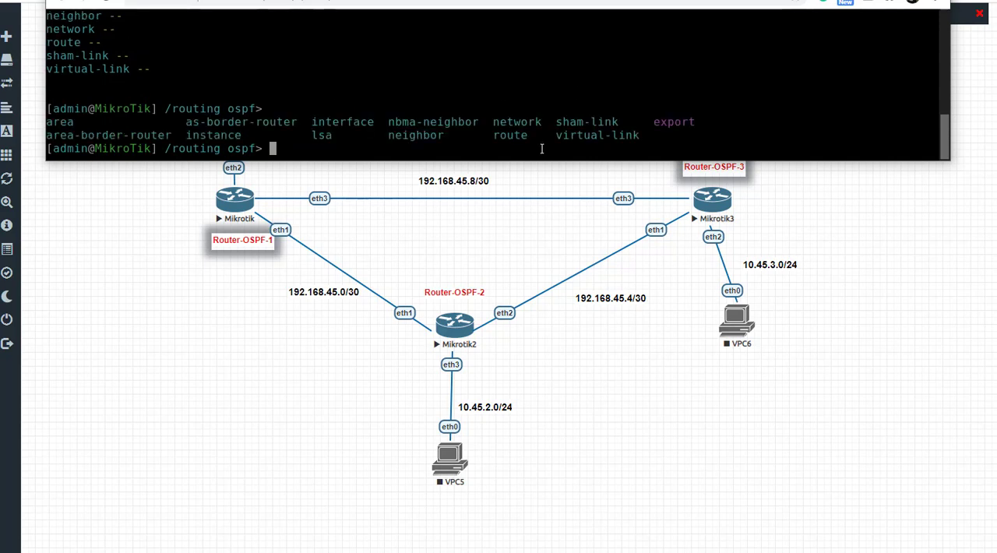
left_click_drag(388, 136, 450, 136)
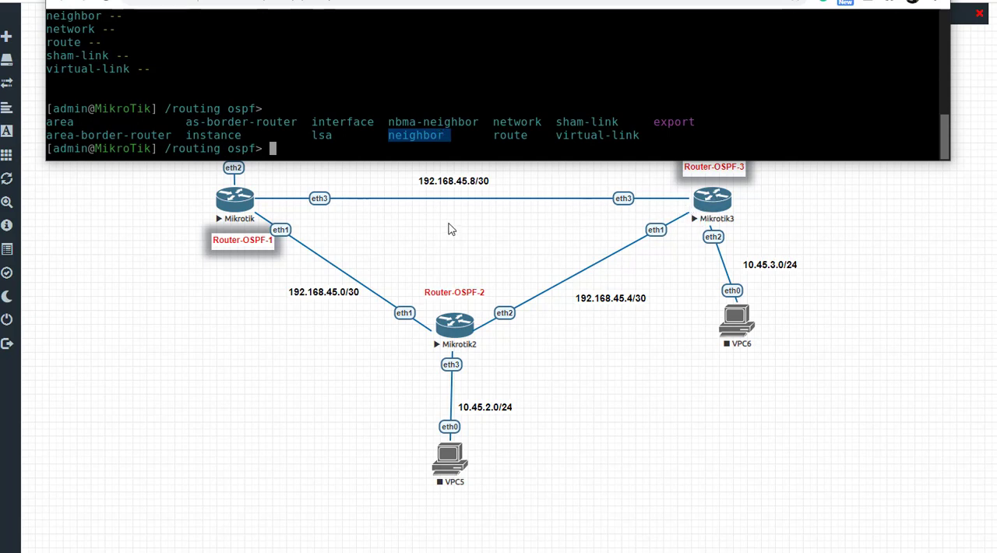
Step: Print the OSPF neighbor list of Router-OSPF-3 twice and bring up a fresh prompt
type("neighbor p")
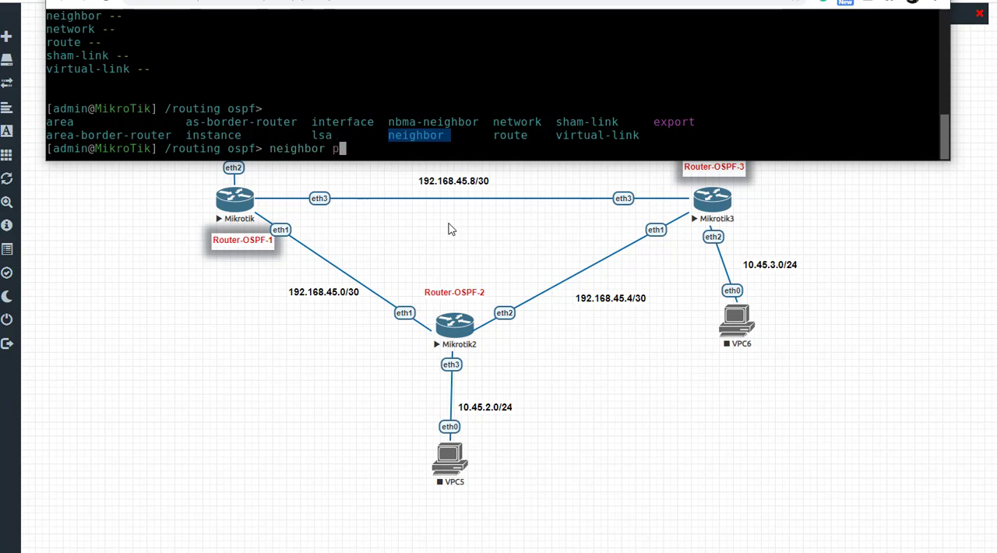
type("rint")
key("Return")
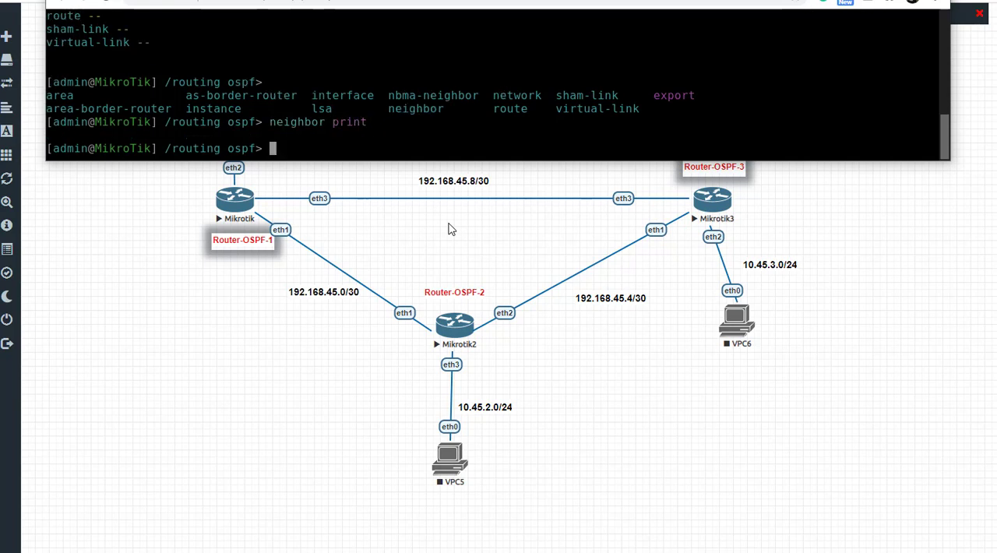
key("Up")
key("Return")
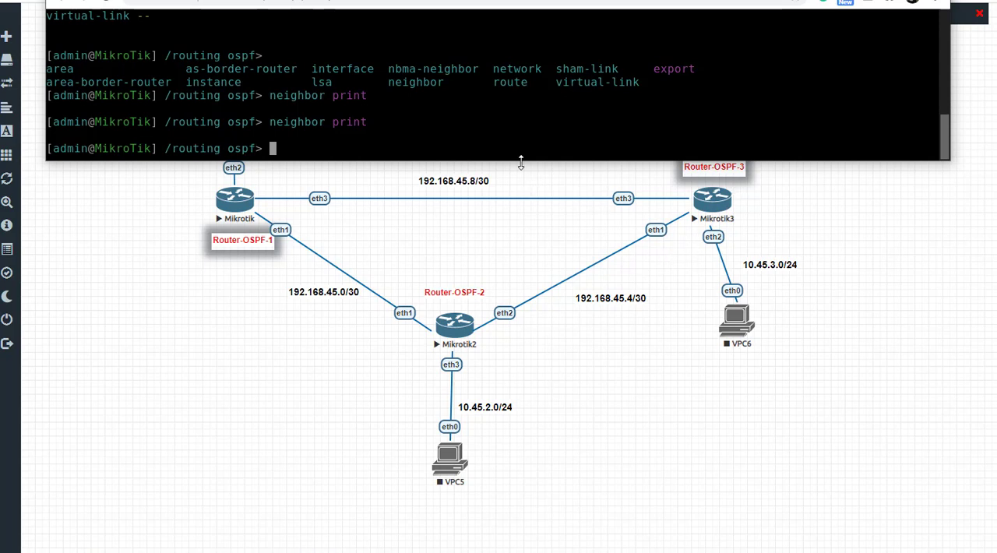
key("Return")
key("Return")
key("Return")
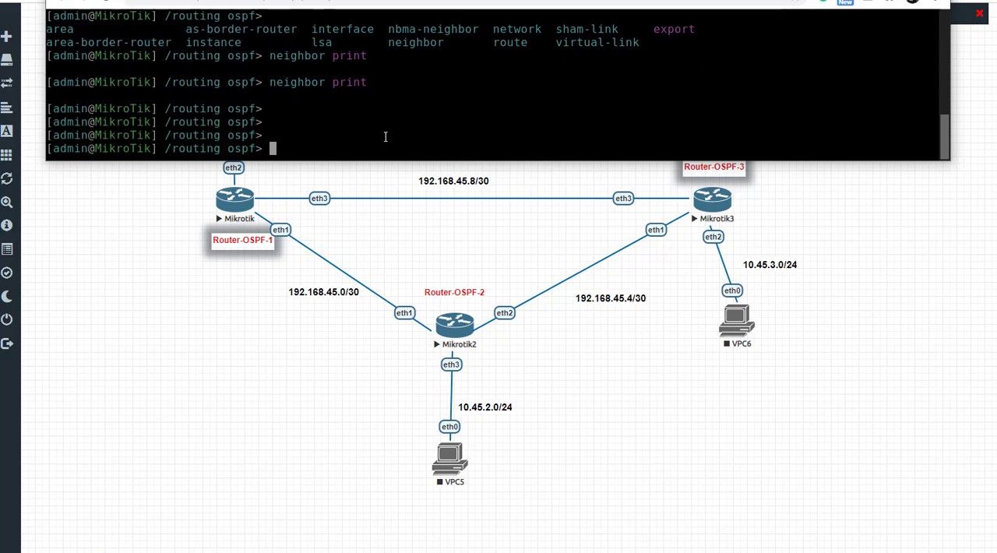
Step: Move up to the routing level, try the net command, and list the commands available there
type("..")
key("Return")
type("net")
key("Return")
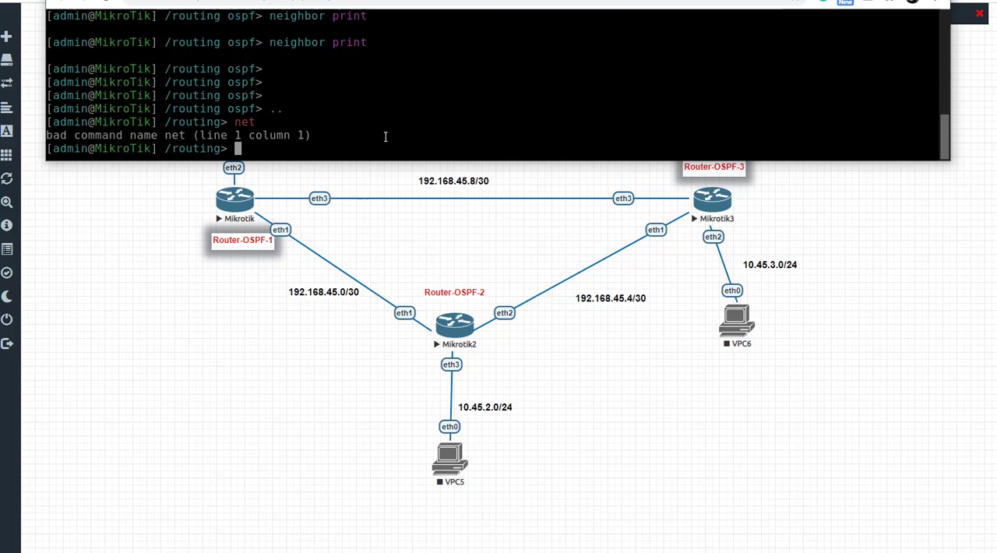
key("Tab")
key("Tab")
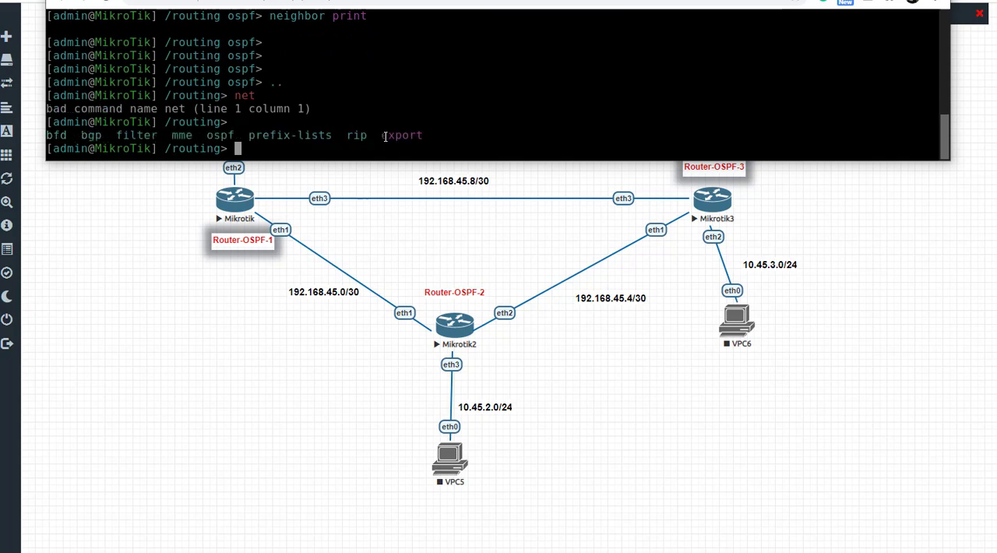
Step: Enter the routing ospf network level on Router-OSPF-3
type("ospf")
key("Return")
type("network")
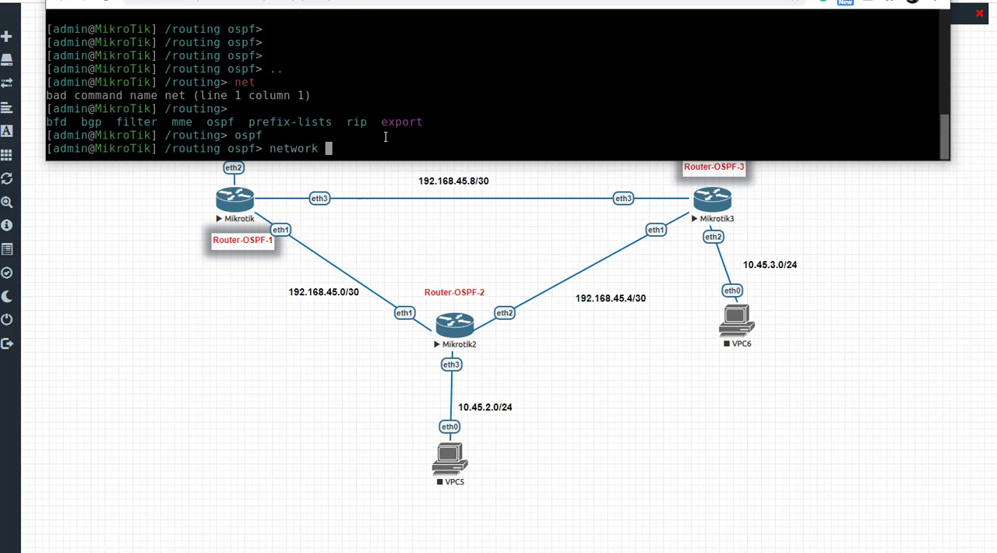
key("Return")
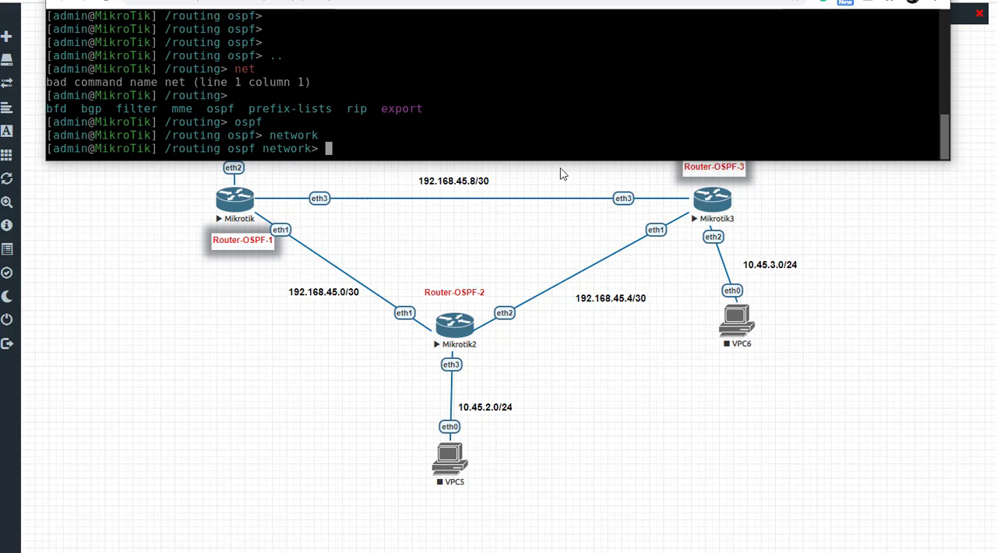
Step: Add the network 192.168.45.8/30 to OSPF area backbone on Router-OSPF-3
type("add network=")
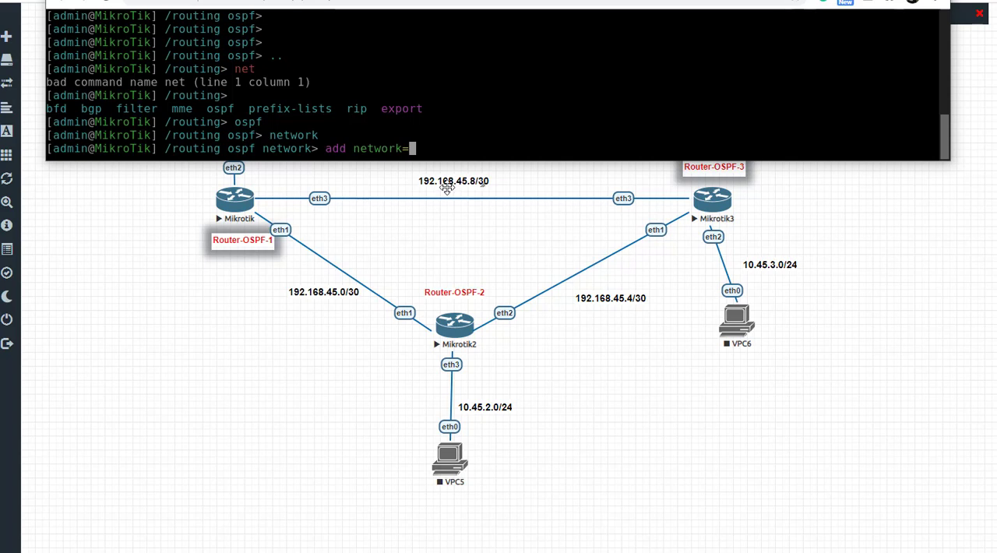
type("192.168.45.8/30")
key("Return")
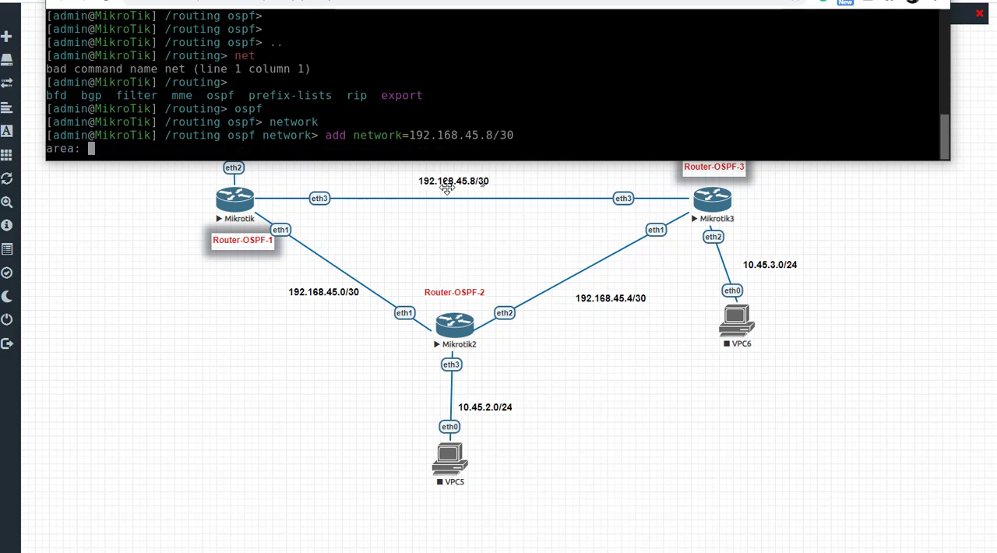
type("backbone")
key("Return")
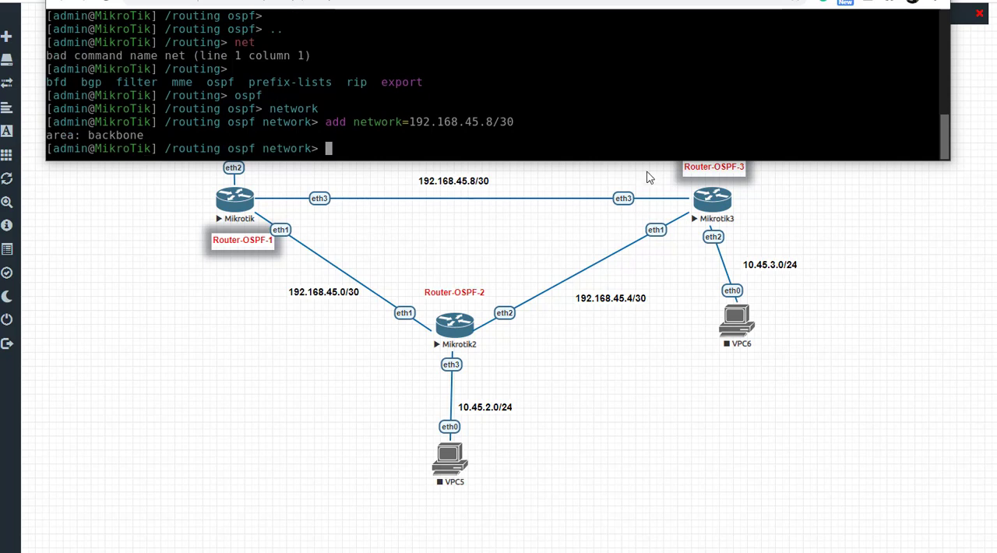
Step: Reuse the previous add command to advertise network 192.168.45.4/30 with area=backbone on Router-OSPF-3
key("Up")
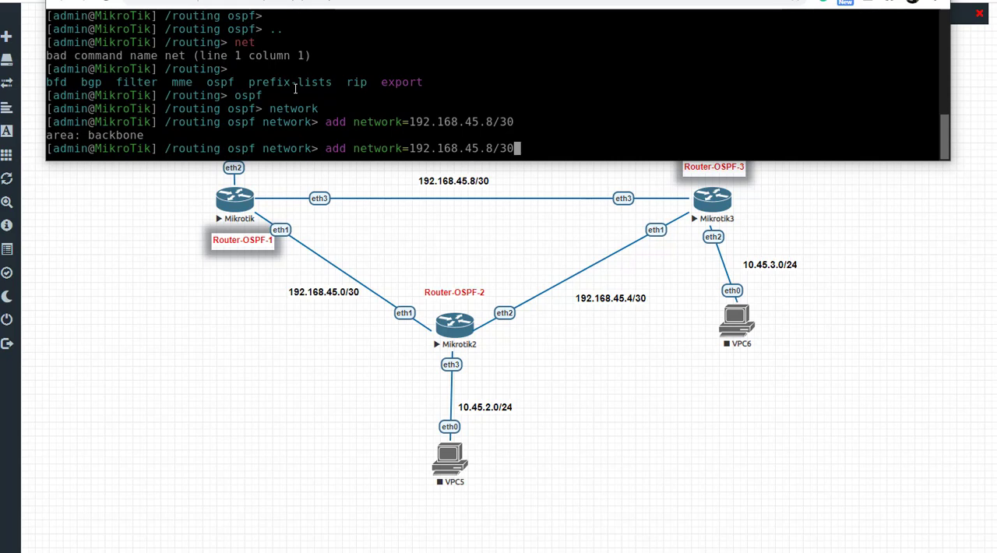
key("Left")
key("Left")
key("Left")
key("BackSpace")
type("4")
key("Right")
key("Right")
key("Right")
type("ar")
type("backbone")
key("Return")
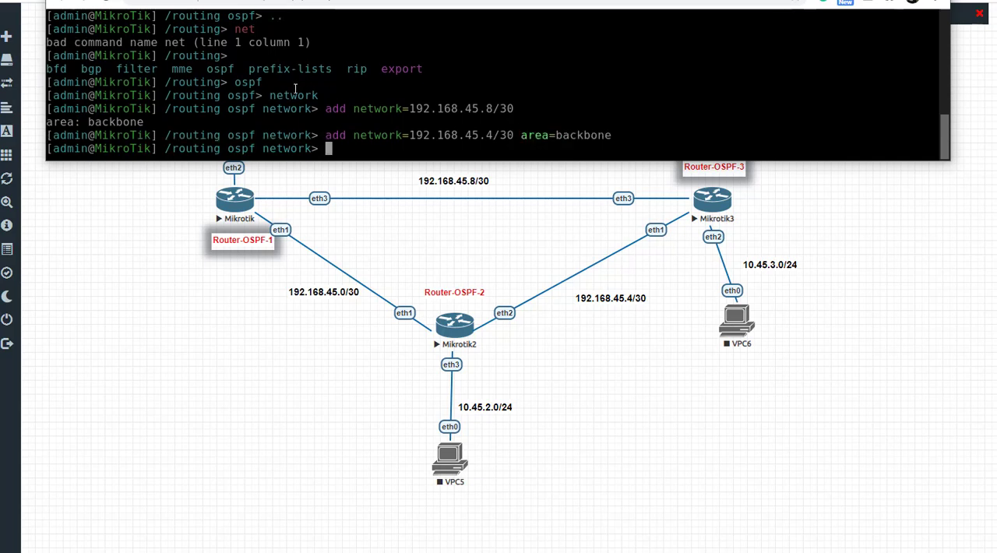
Step: Rework the last add command to advertise the LAN network 10.45.3.0/24 in area backbone on Router-OSPF-3
key("Up")
key("Left")
key("Left")
key("Left")
key("Left")
key("Left")
key("Left")
key("Left")
key("Left")
key("Left")
key("Left")
key("Left")
key("Left")
key("Left")
key("Left")
key("BackSpace")
key("BackSpace")
key("BackSpace")
key("BackSpace")
key("BackSpace")
key("BackSpace")
key("BackSpace")
key("BackSpace")
key("BackSpace")
key("BackSpace")
key("BackSpace")
key("BackSpace")
key("BackSpace")
key("BackSpace")
key("BackSpace")
type("10")
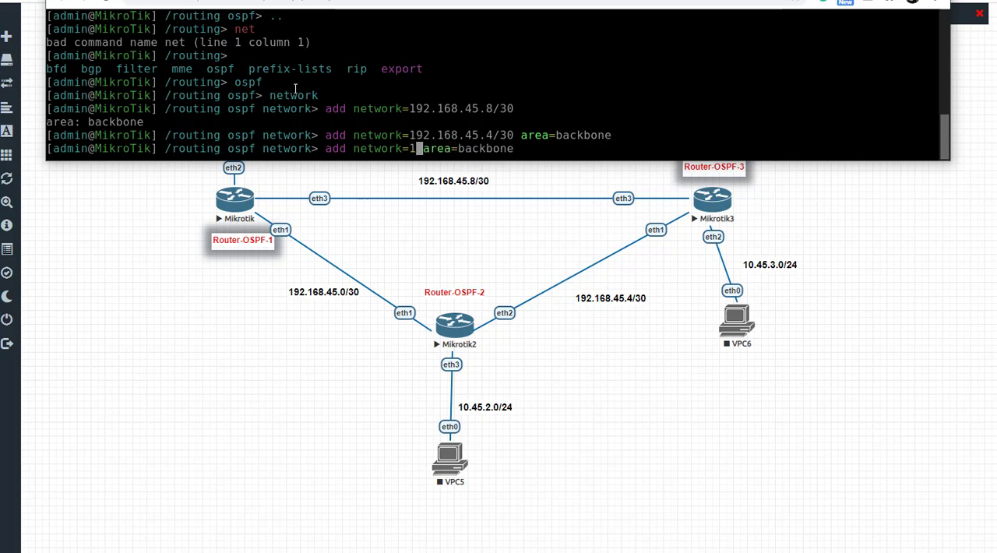
type(".45.")
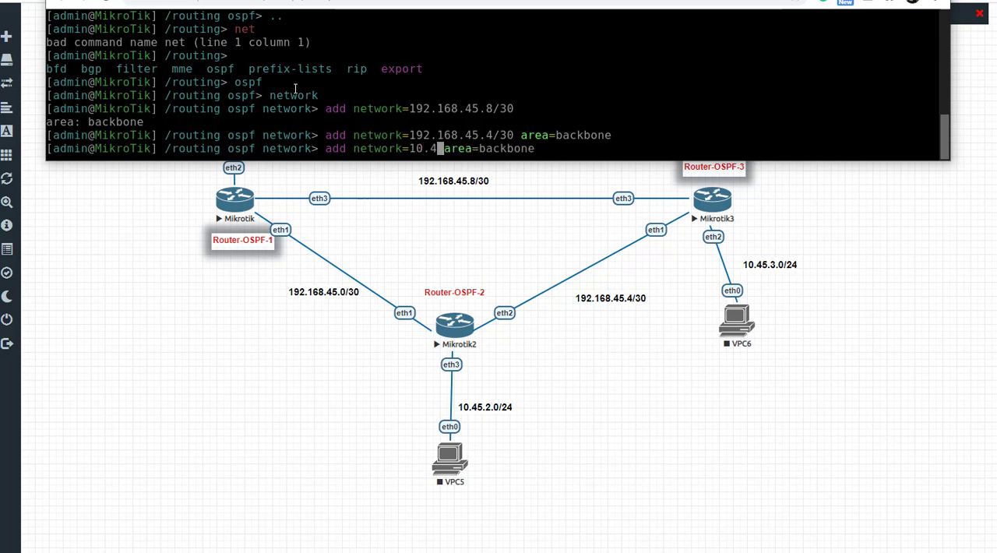
type("3.0")
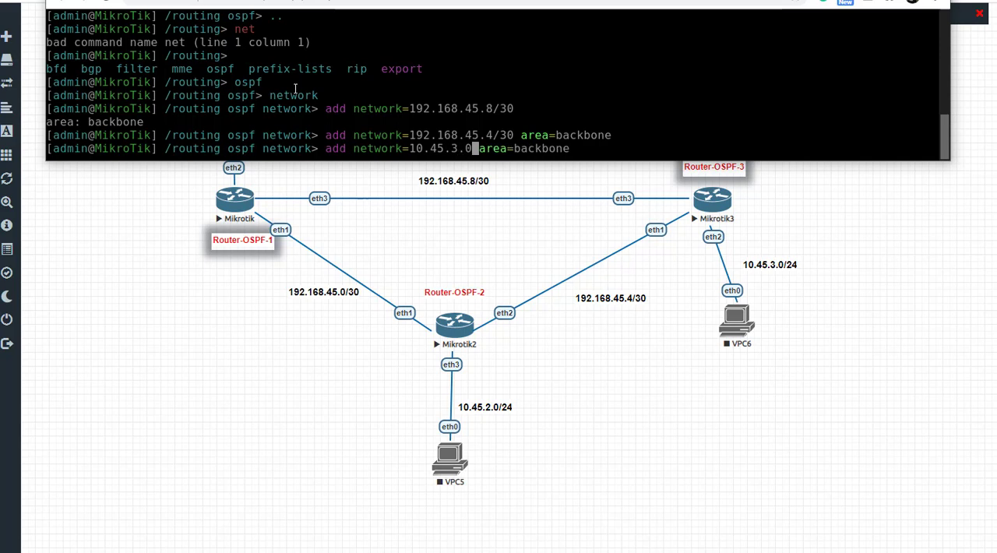
type("/24")
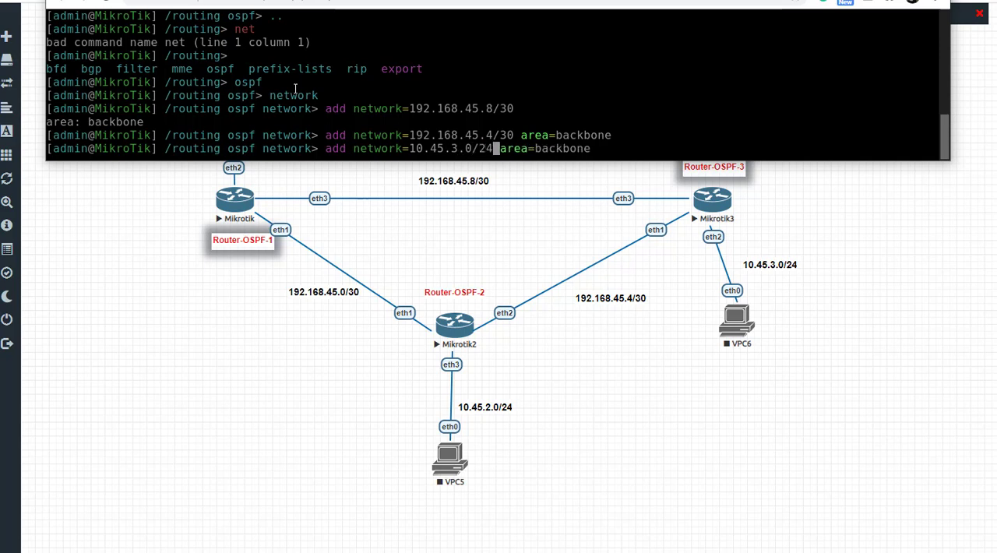
key("Return")
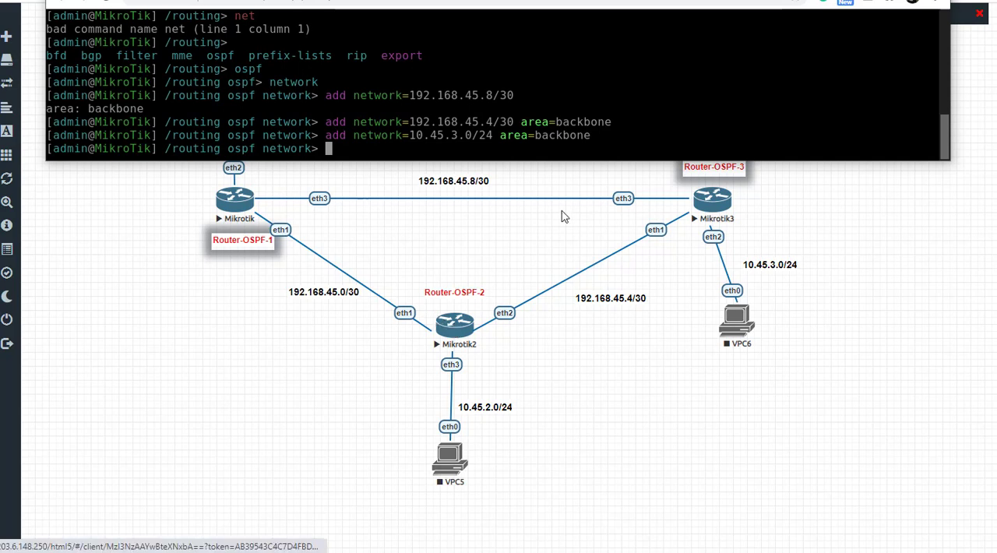
Step: Open the Router-OSPF-2 console, shrink and move its window to uncover the topology, and bring up a fresh prompt
left_click(446, 333)
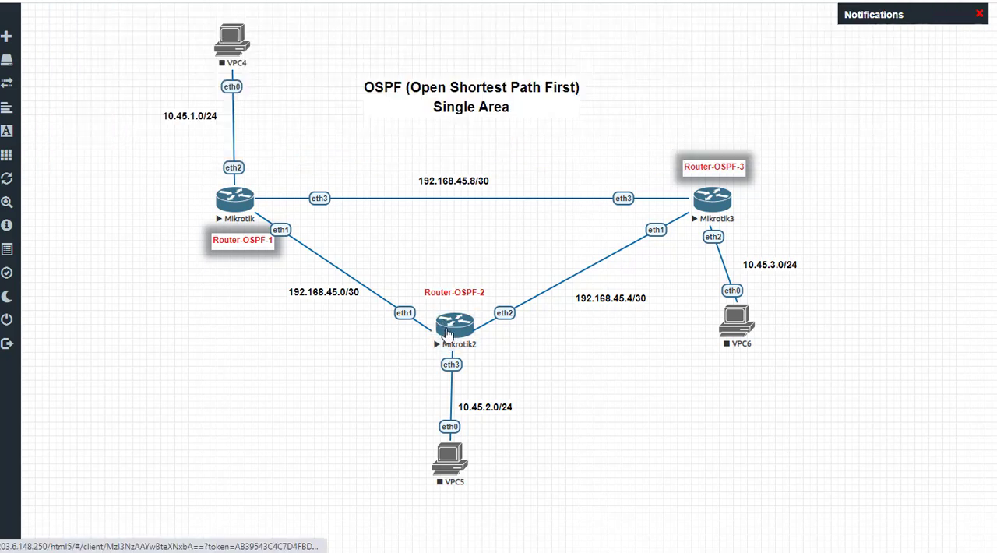
left_click(447, 333)
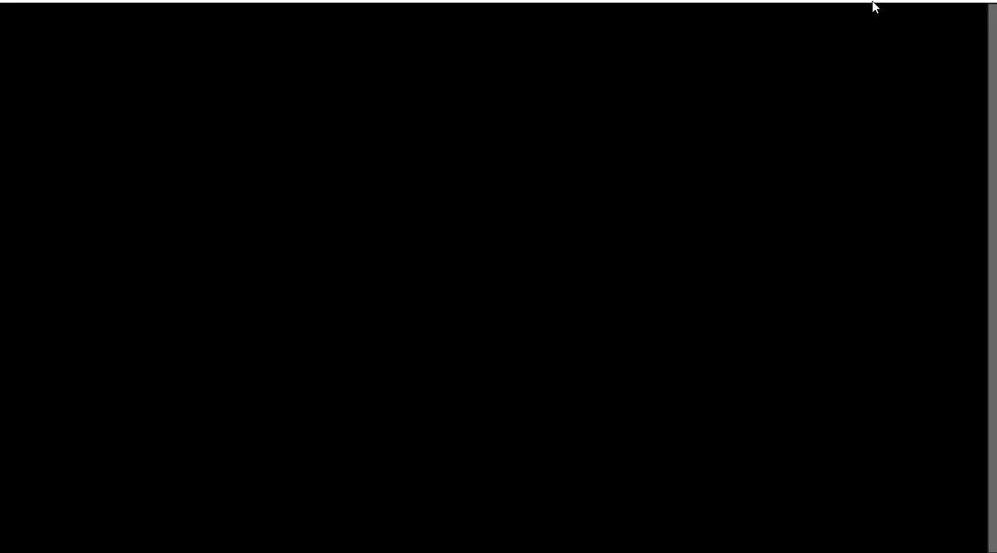
left_click_drag(264, 0, 117, 1)
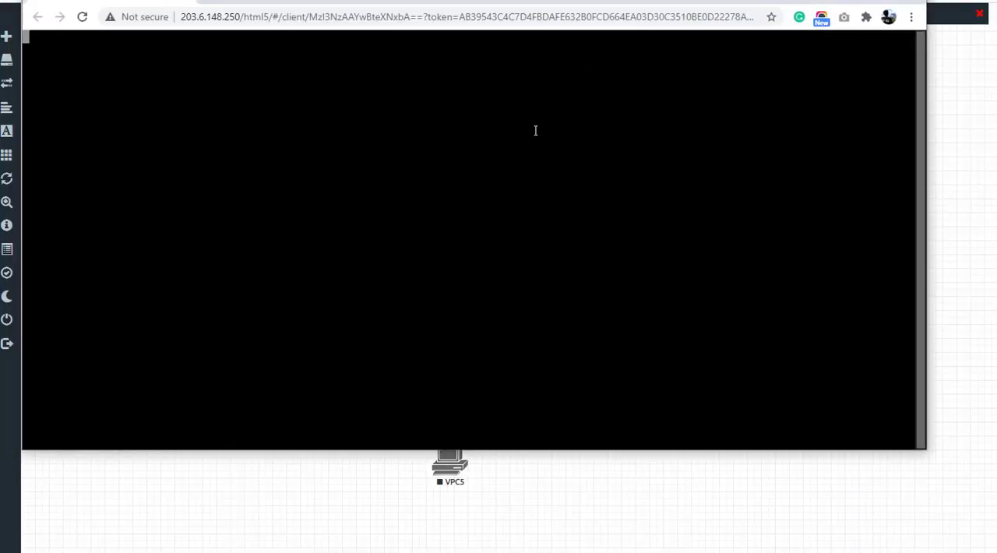
left_click_drag(485, 450, 528, 224)
left_click_drag(374, 6, 461, 8)
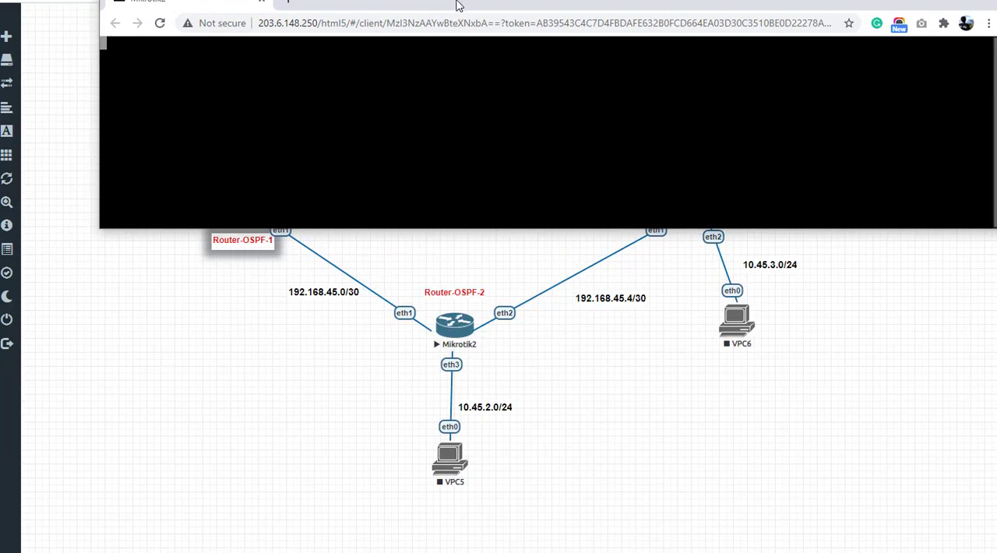
left_click(257, 95)
key("Return")
key("Return")
key("Return")
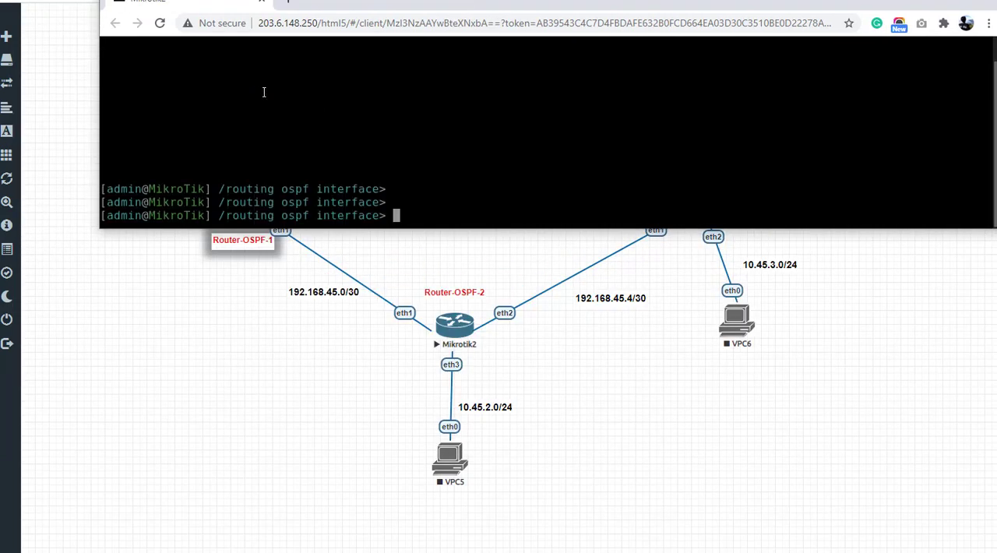
Step: Switch Router-OSPF-2 from the ospf interface level to network and add network 192.168.45.4/30 with area=backbone
type("..")
key("Return")
type("network")
key("Return")
type("a")
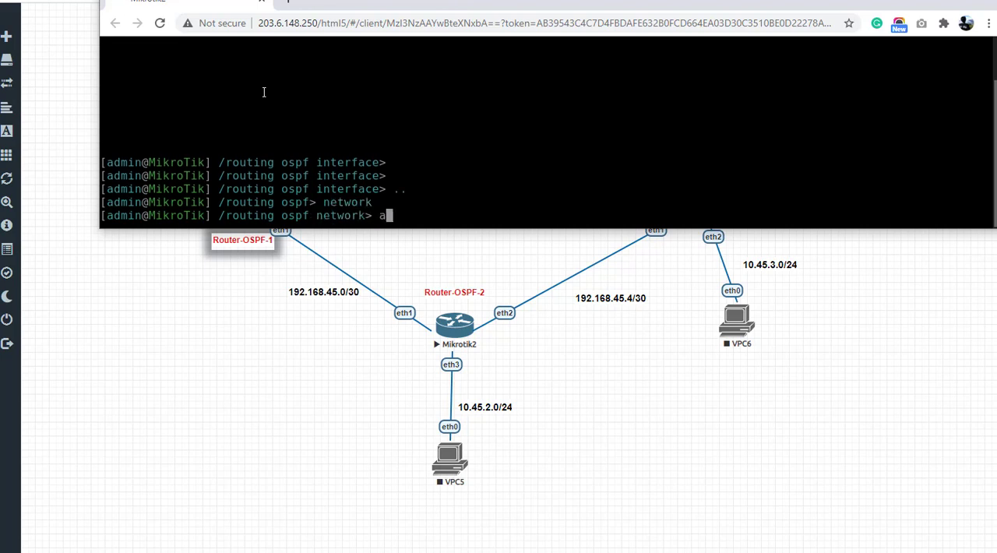
type("dd network=")
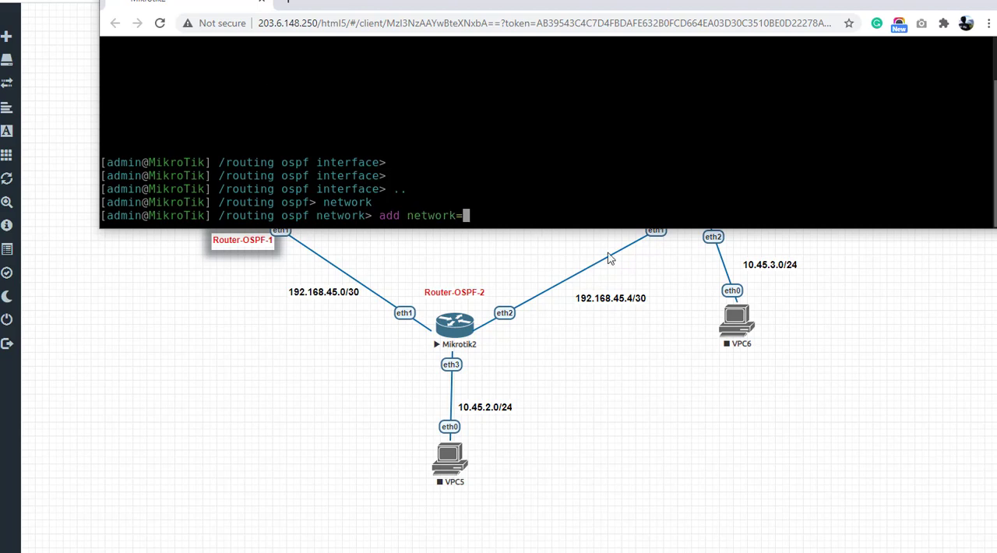
type("192.168")
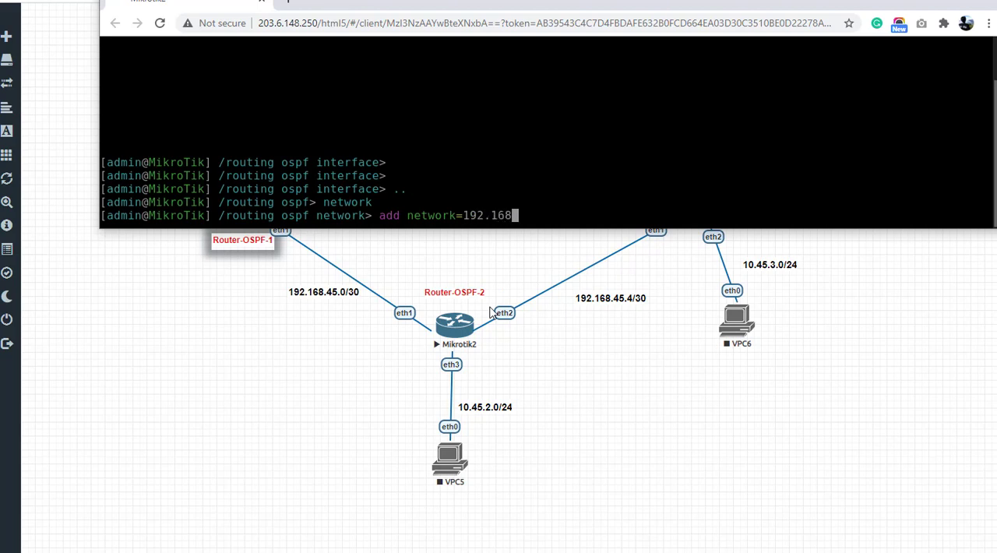
type(".45.4/30 area=b")
key("Tab")
key("Return")
Step: Reuse the previous add command to advertise network 192.168.45.0/30 in area backbone on Router-OSPF-2
key("Up")
key("Left")
key("Left")
key("Left")
key("Left")
key("Left")
key("Left")
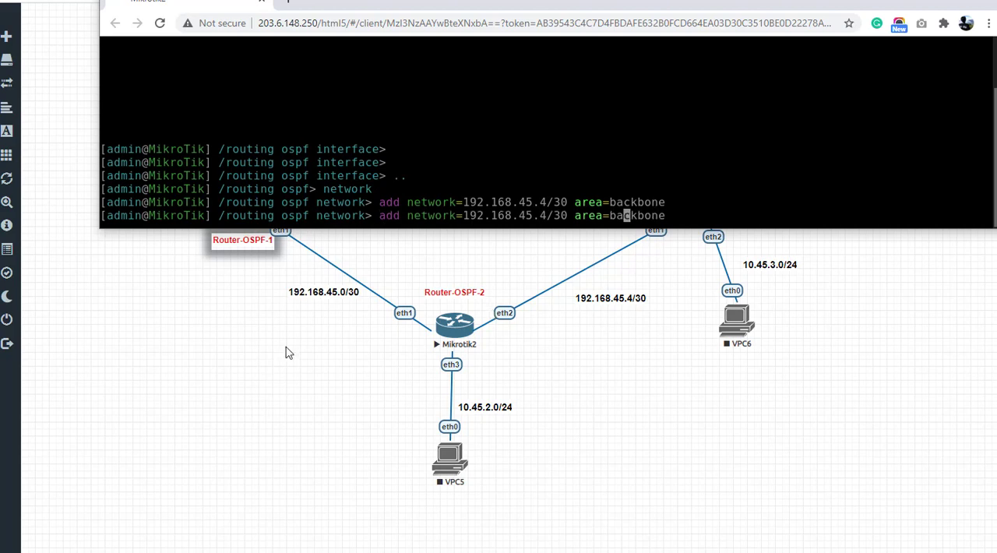
key("Left")
key("Left")
key("Left")
key("Left")
key("Left")
key("Left")
key("Left")
key("Left")
key("Left")
key("Left")
key("Left")
key("BackSpace")
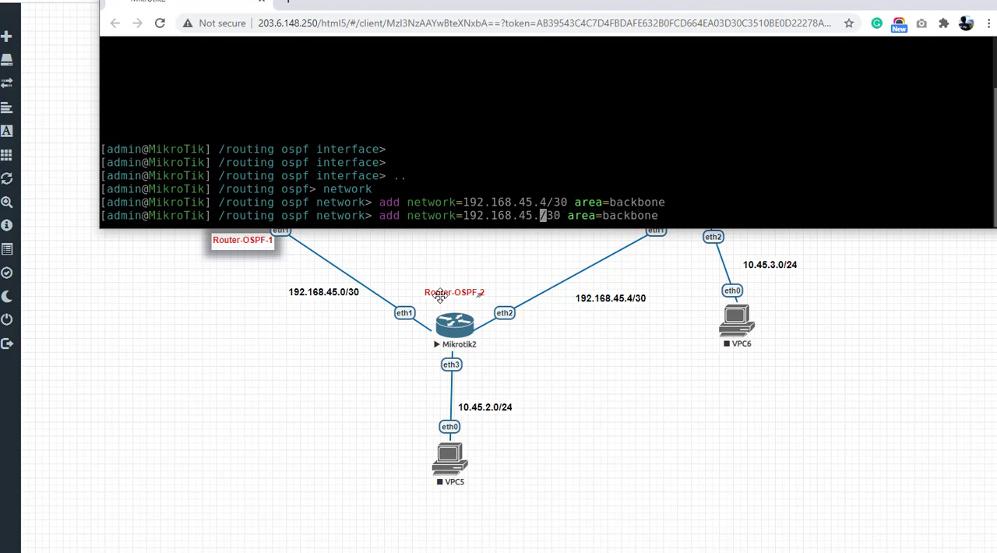
type("0")
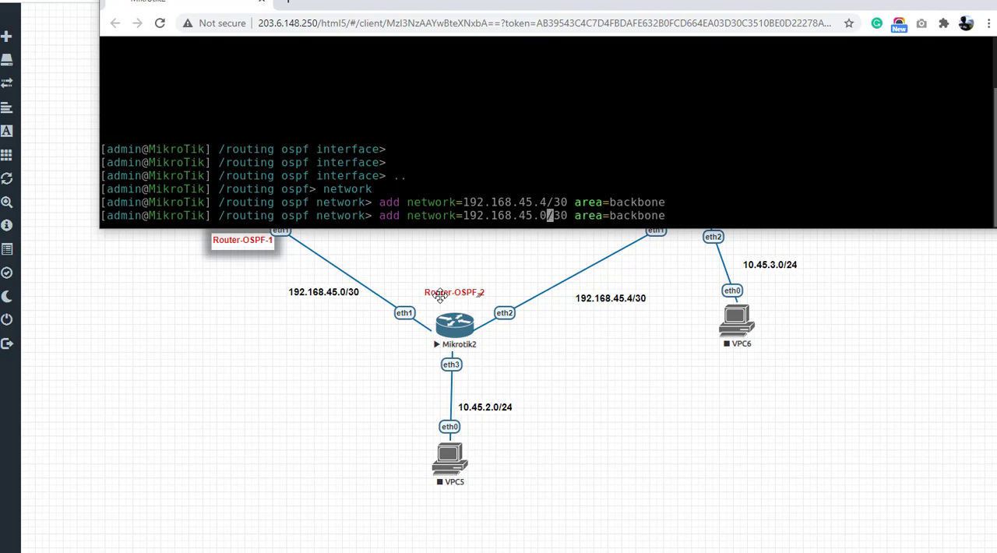
key("Return")
Step: Rework the last add command to advertise the LAN network 10.45.2.0/24 in area backbone on Router-OSPF-2
key("Up")
key("Left")
key("Left")
key("Left")
key("Left")
key("Left")
key("Left")
key("Left")
key("Left")
key("Left")
key("Left")
key("Left")
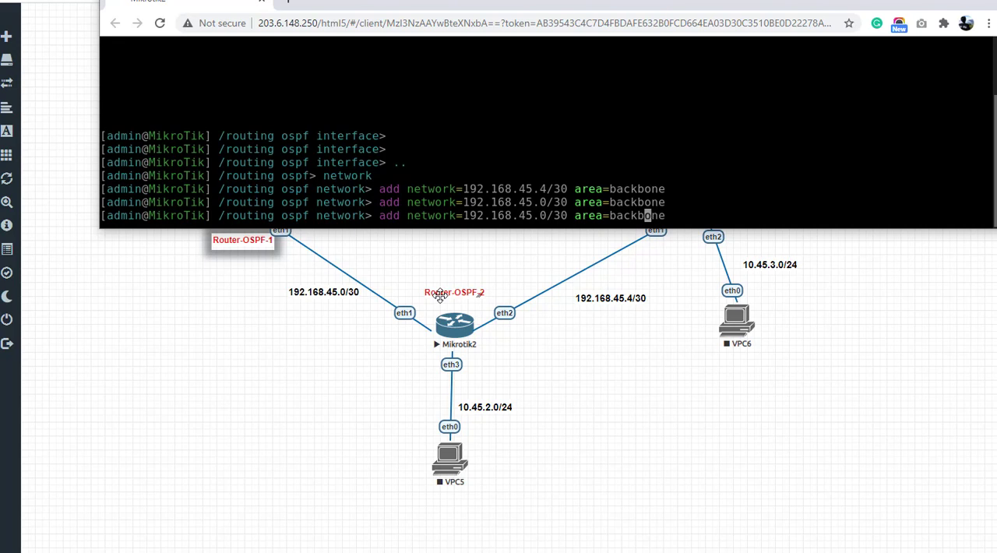
key("Left")
key("Left")
key("Left")
key("BackSpace")
key("BackSpace")
key("BackSpace")
key("BackSpace")
key("BackSpace")
key("BackSpace")
key("BackSpace")
key("BackSpace")
key("BackSpace")
key("BackSpace")
key("BackSpace")
key("BackSpace")
key("BackSpace")
key("BackSpace")
type("0.")
type("45")
type(".2.0")
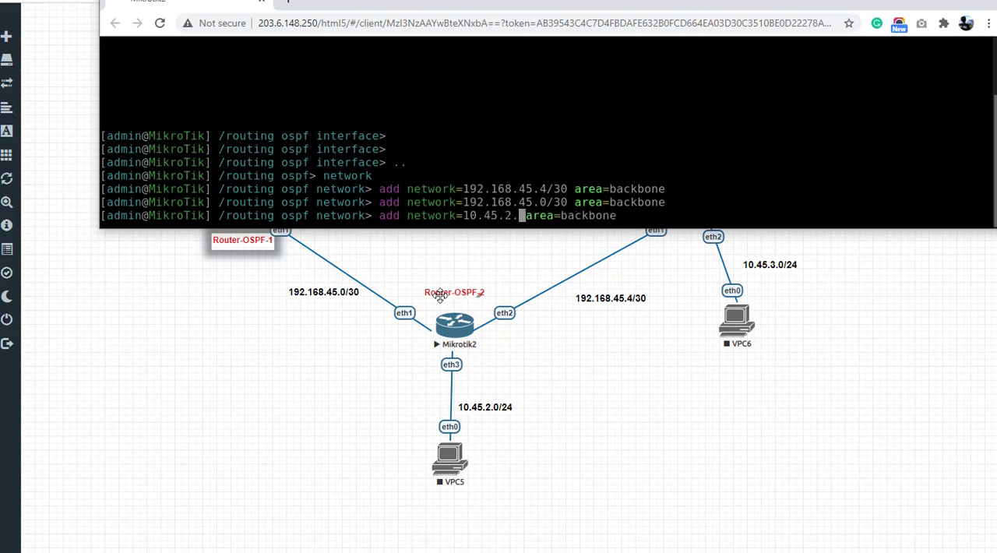
type("/24")
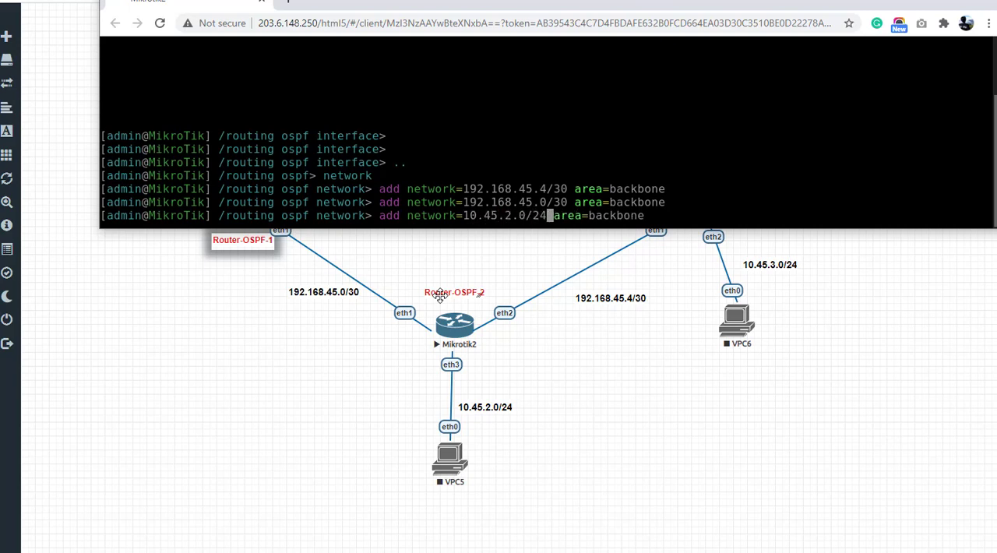
key("Return")
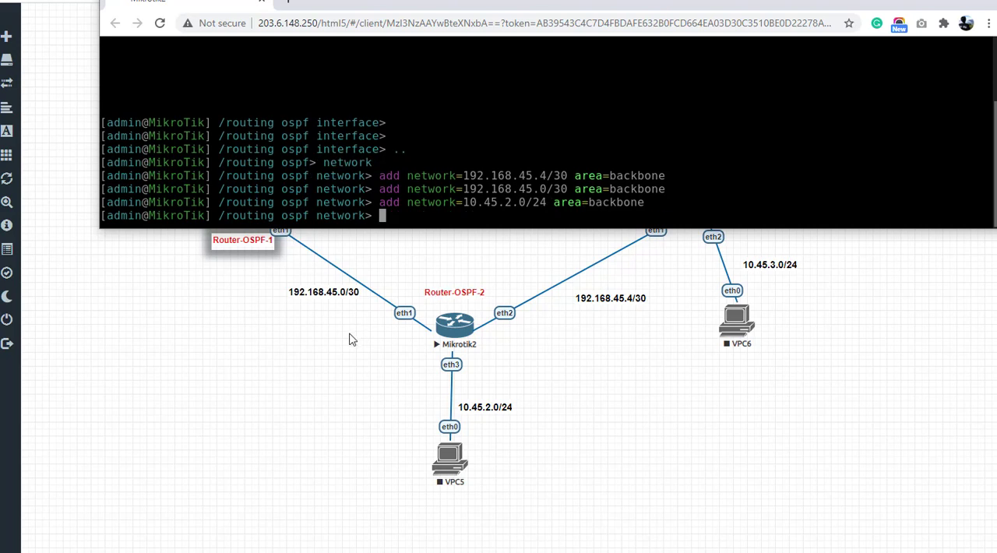
Step: Open the Router-OSPF-1 console, shrink and move its window clear of the router links, and bring up a fresh prompt
left_click(248, 331)
left_click(234, 212)
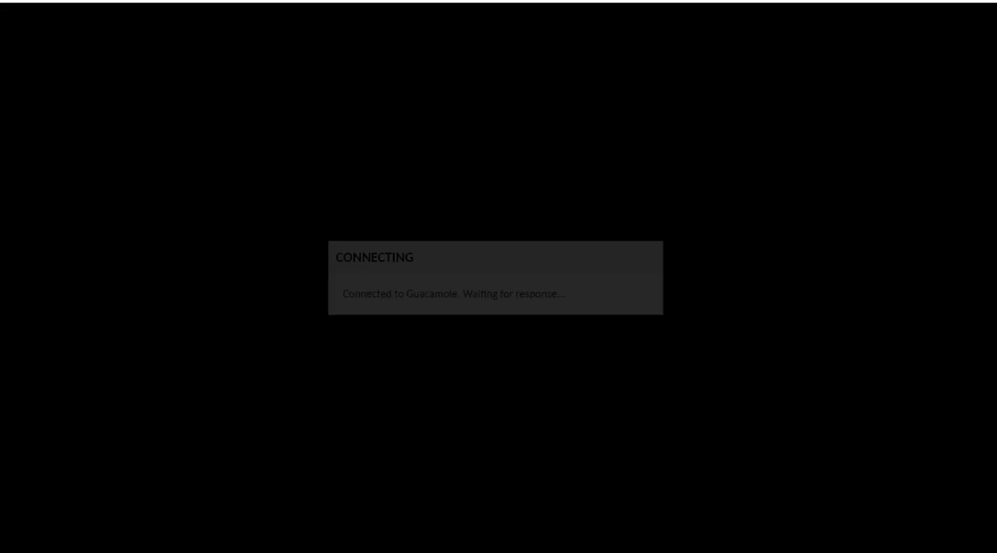
left_click_drag(347, 0, 376, 23)
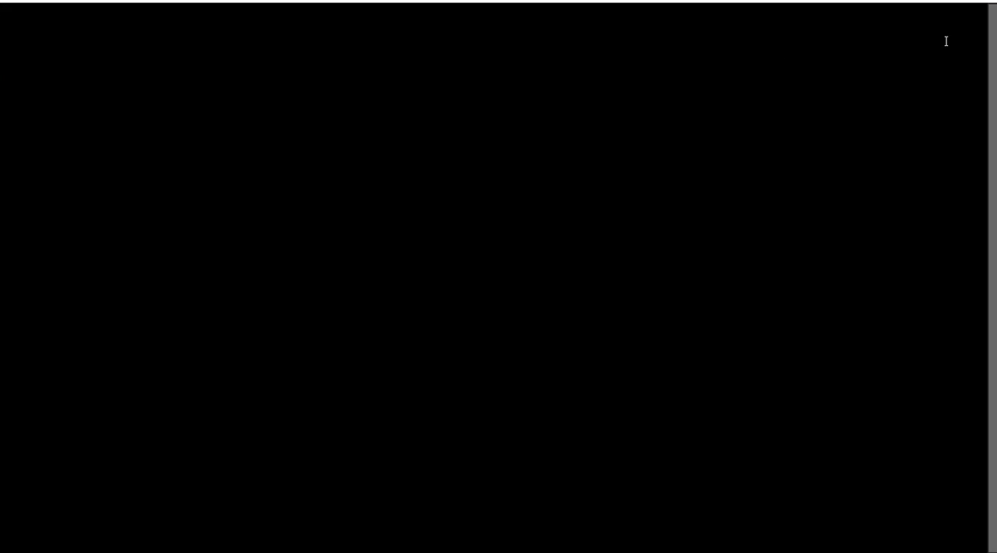
left_click(949, 0)
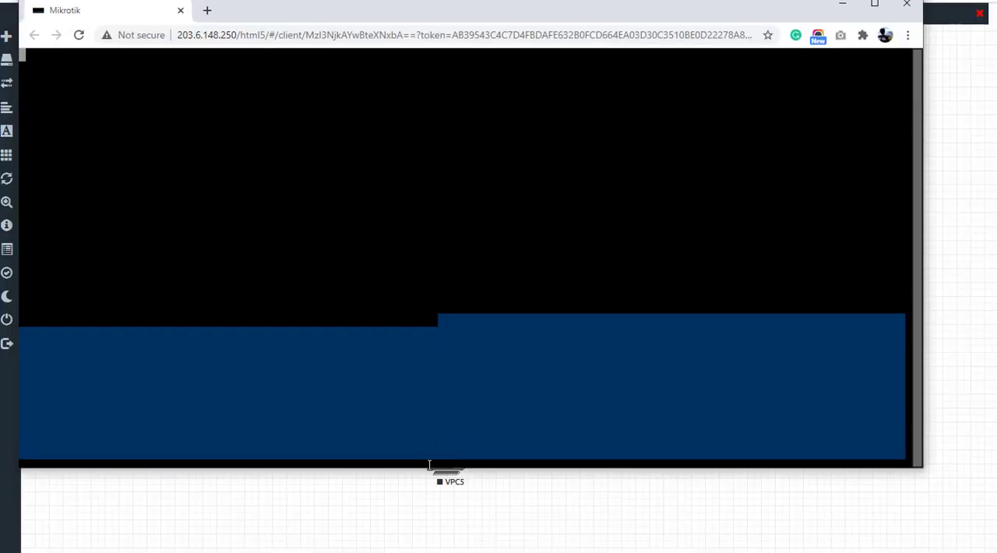
left_click_drag(429, 470, 470, 176)
left_click_drag(297, 15, 564, 3)
key("Return")
key("Return")
key("Return")
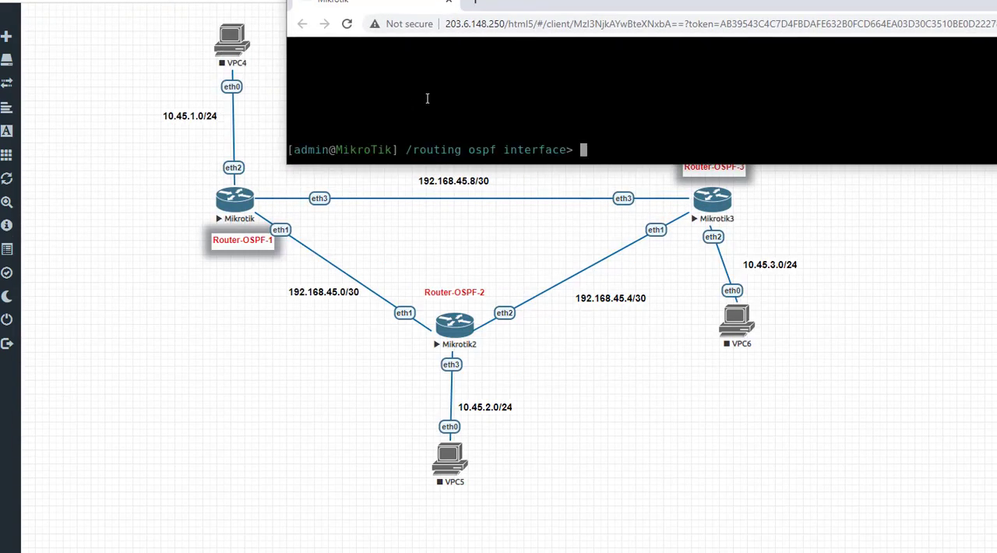
Step: Leave the ospf interface level on Router-OSPF-1 and enter the ospf network level
type("..")
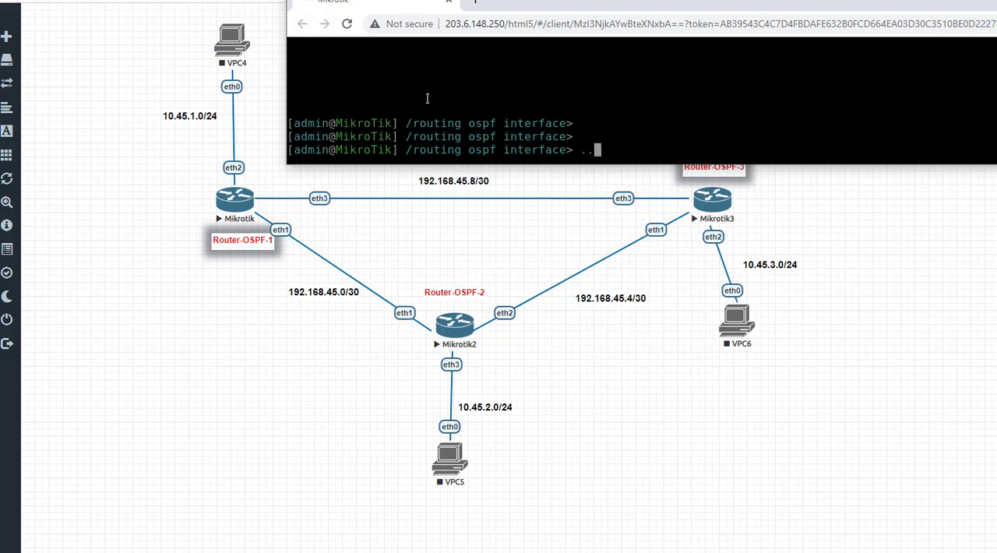
key("Return")
type("network")
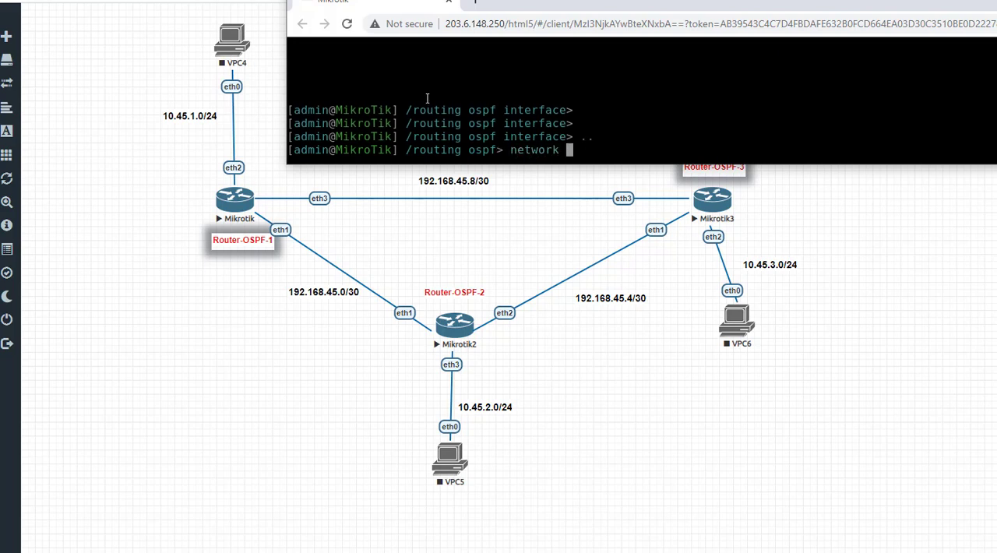
key("Return")
key("Return")
key("Return")
key("Return")
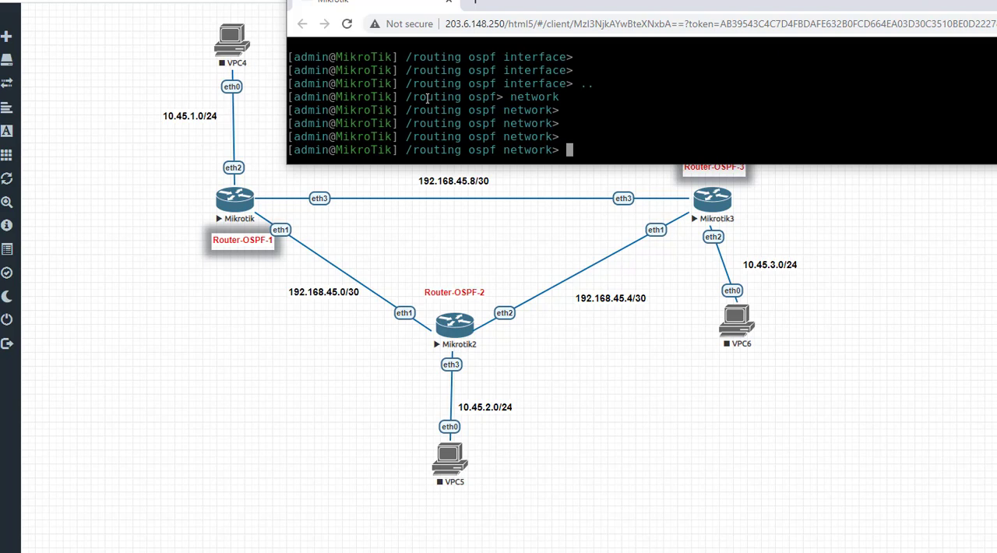
Step: Advertise network 192.168.45.8/30 with area=backbone on Router-OSPF-1
type("add network=")
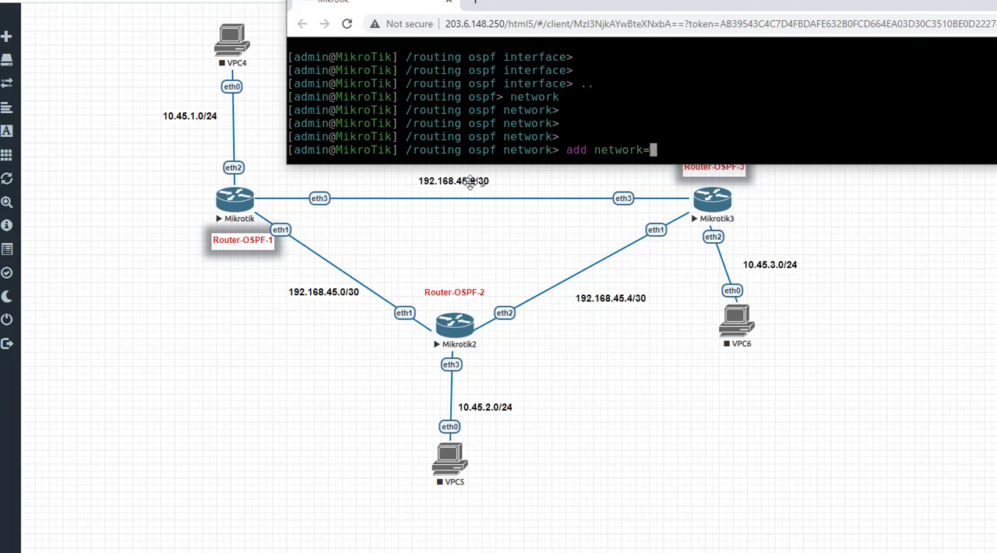
type("192.168.45")
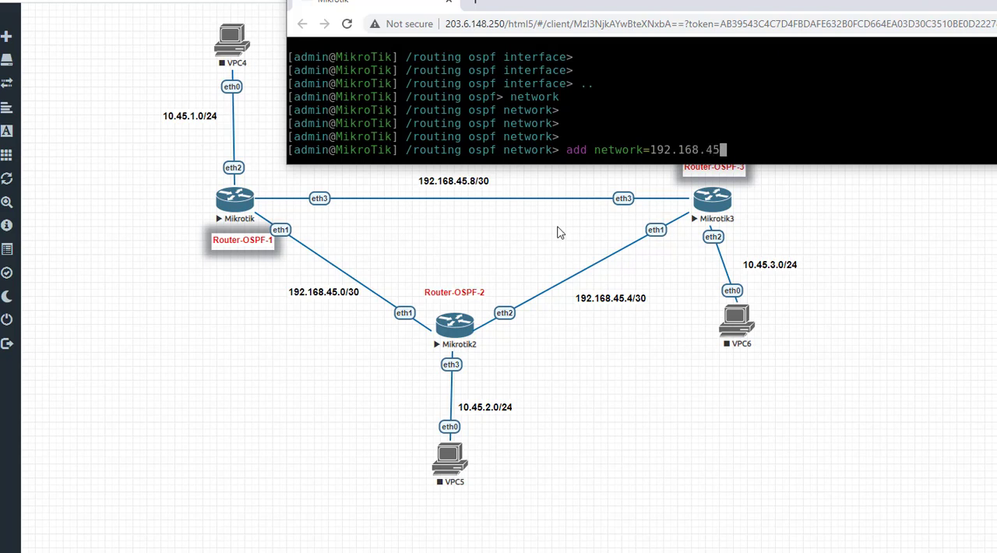
type(".8/30 area=b")
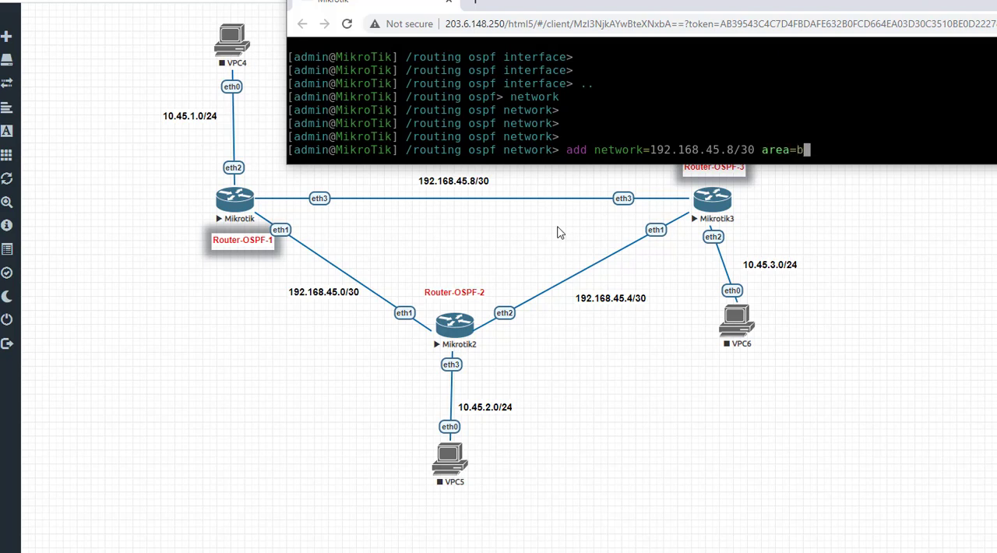
key("Tab")
key("Tab")
key("Tab")
key("Return")
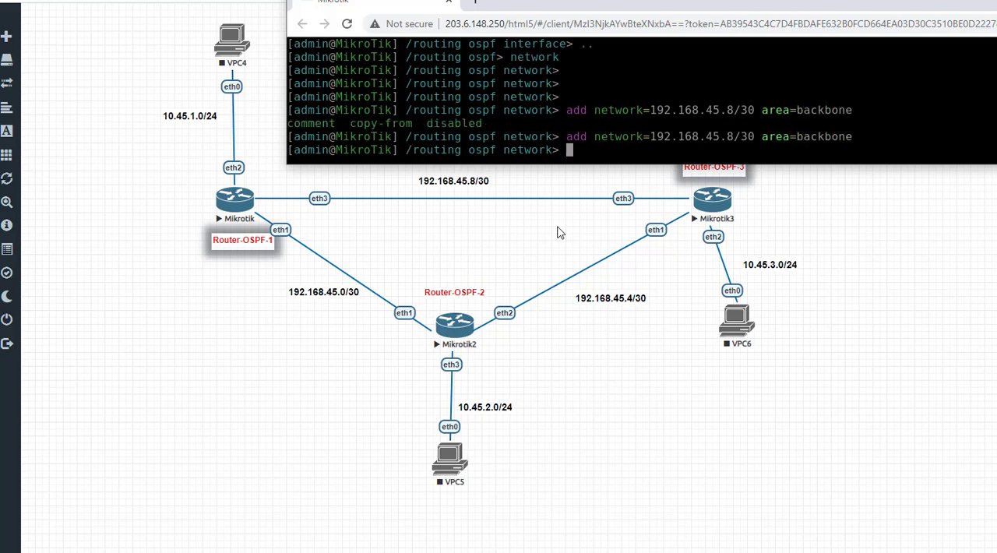
Step: Reuse the previous add command to advertise network 192.168.45.0/30 in area backbone on Router-OSPF-1
key("Up")
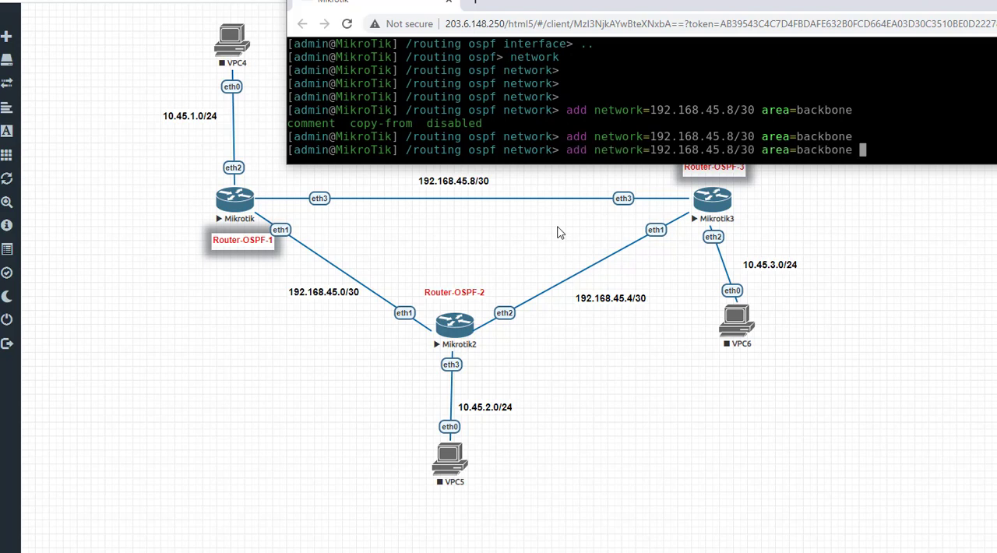
key("Left")
key("Left")
key("Left")
key("Left")
key("Left")
key("Left")
key("Left")
key("Left")
key("Left")
key("Left")
key("Left")
key("Left")
key("Left")
key("Left")
key("Left")
key("Left")
key("Left")
key("Left")
key("Right")
key("BackSpace")
type("0")
key("Return")
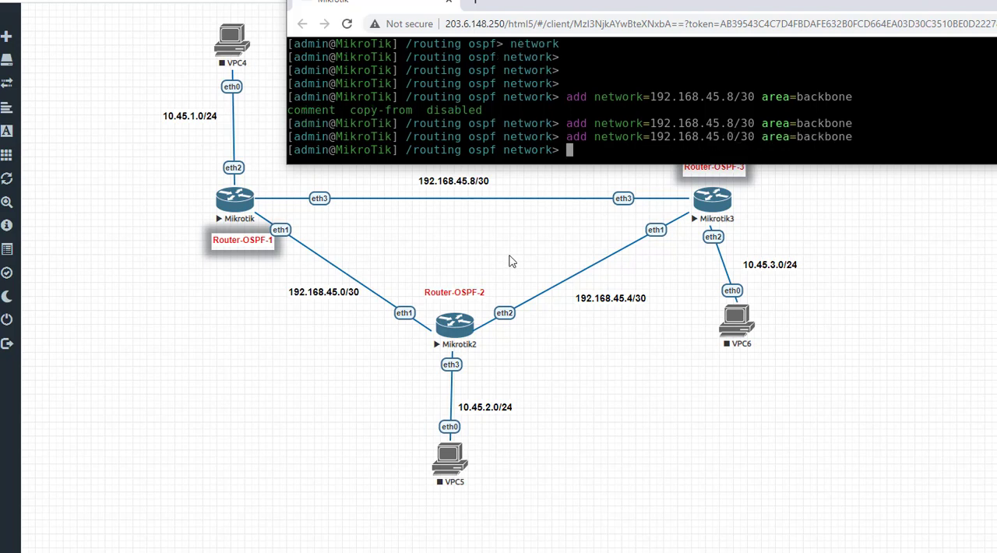
Step: Rework the last add command to advertise the LAN network 10.45.1.0/24 in area backbone on Router-OSPF-1
key("Up")
key("Left")
key("Left")
key("Left")
key("Left")
key("Left")
key("Left")
key("Left")
key("Left")
key("Left")
key("Left")
key("Left")
key("Left")
key("Left")
key("Left")
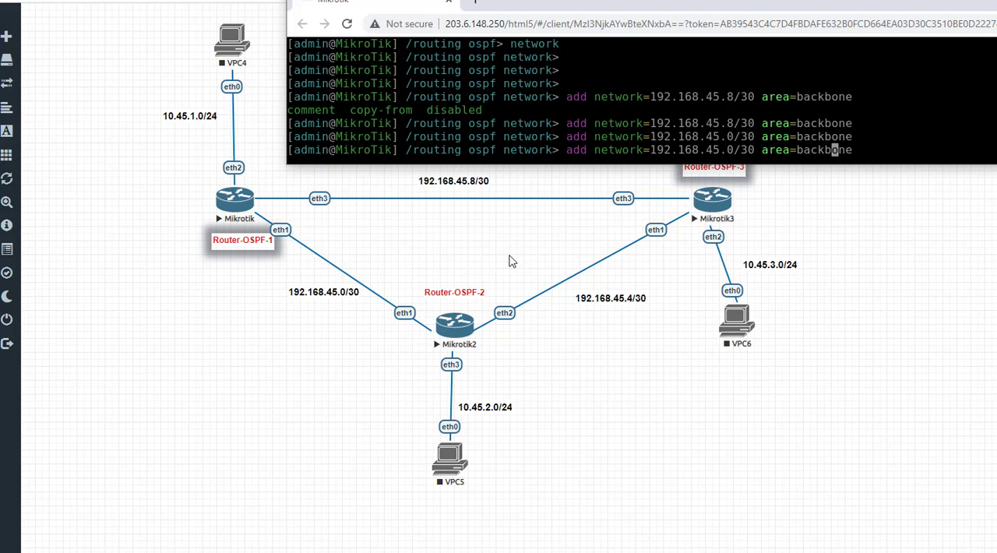
key("BackSpace")
key("BackSpace")
key("BackSpace")
key("BackSpace")
key("BackSpace")
key("BackSpace")
key("BackSpace")
key("BackSpace")
key("BackSpace")
key("BackSpace")
key("BackSpace")
key("BackSpace")
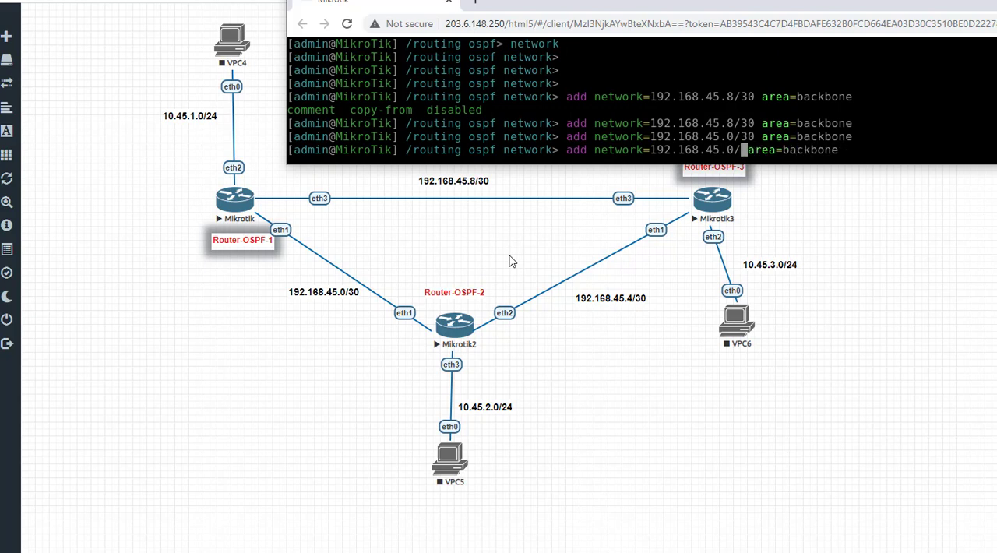
key("BackSpace")
key("BackSpace")
key("BackSpace")
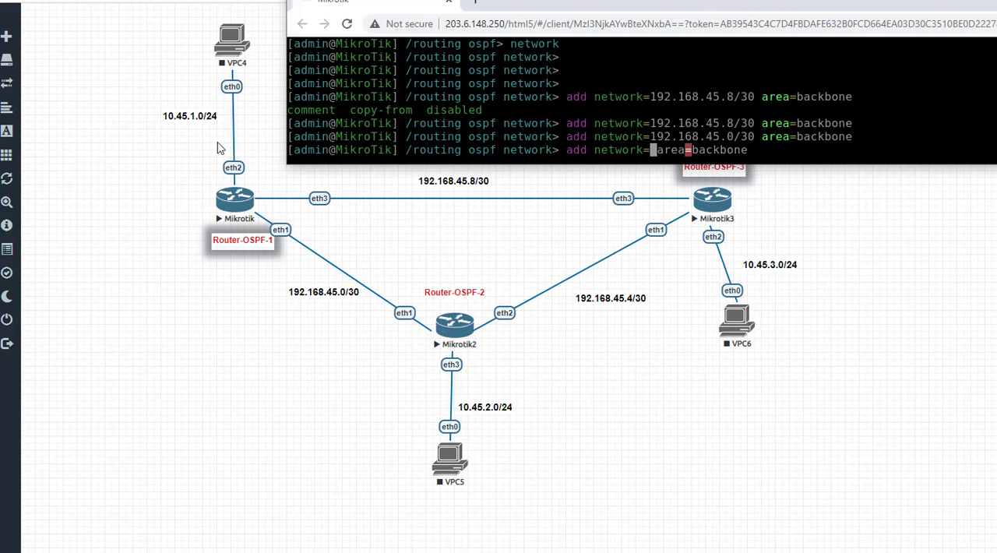
type("10")
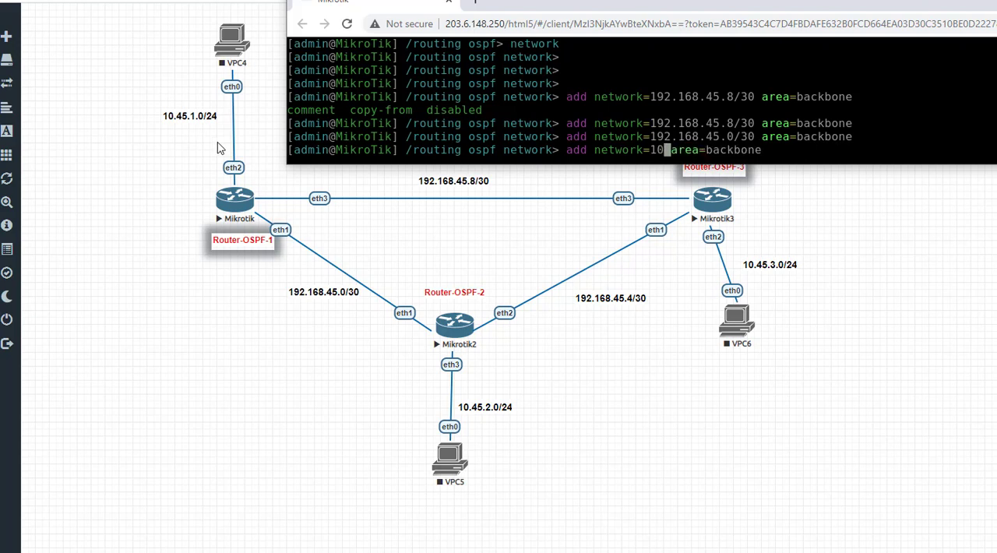
type(".5")
key("BackSpace")
type("45.1.0/24")
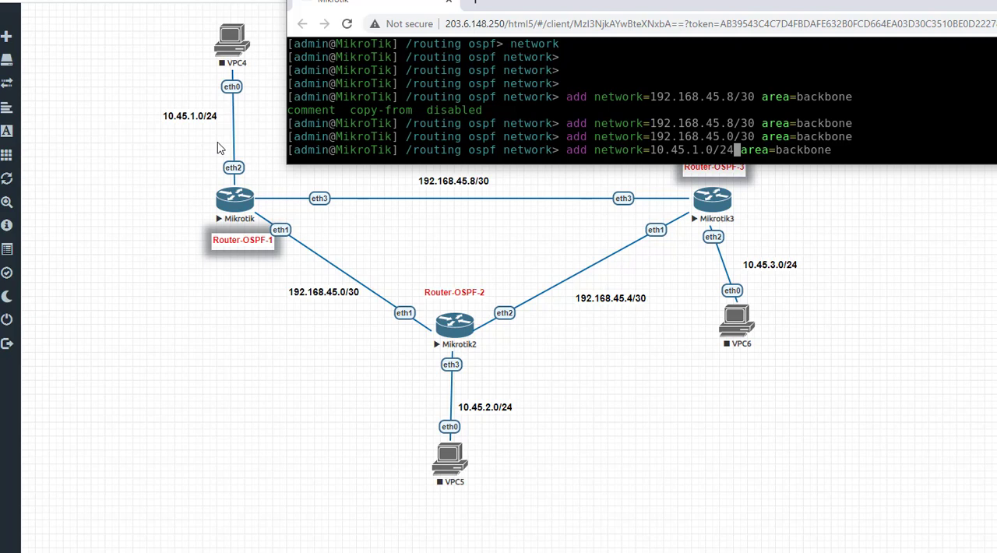
key("Return")
key("Return")
key("Return")
key("Return")
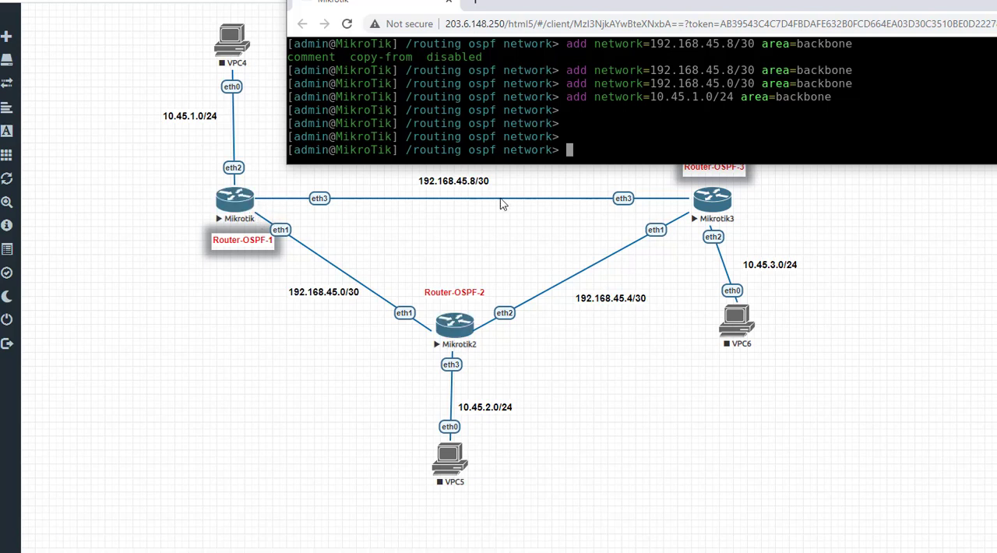
Step: Go back to the ospf level on Router-OSPF-1, enter neighbor and print the OSPF neighbor list
type("..")
key("Return")
key("Return")
key("Return")
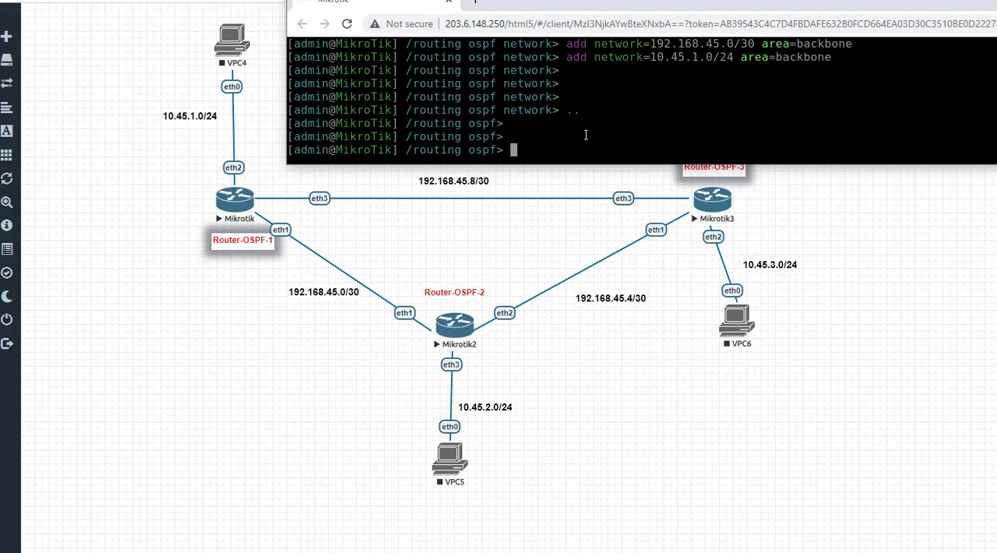
type("n")
key("Tab")
key("Tab")
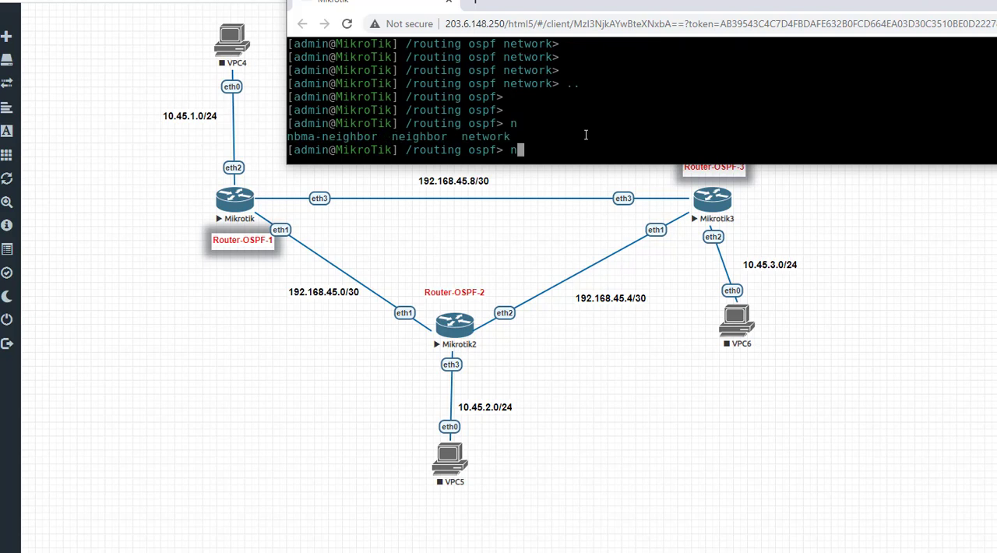
type("eighbor")
key("Return")
type("print")
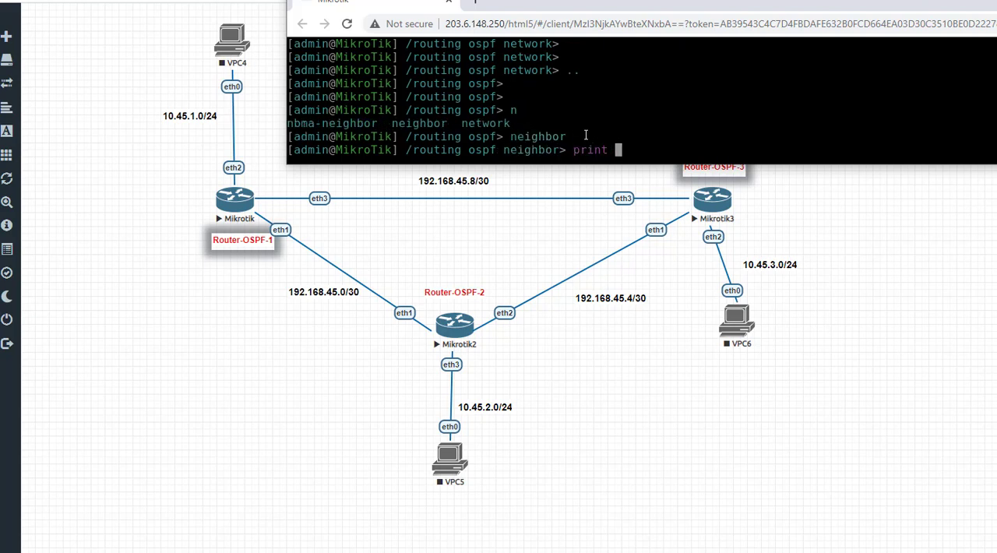
key("Return")
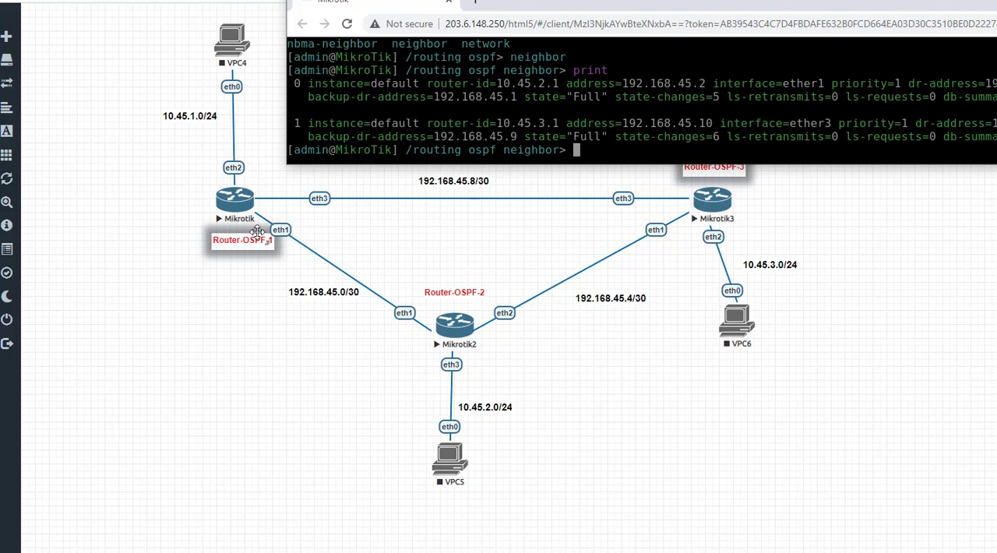
Step: Enlarge and reposition the console window, and examine the router-id of each listed OSPF neighbor
left_click_drag(632, 166, 632, 216)
left_click_drag(561, 8, 693, 0)
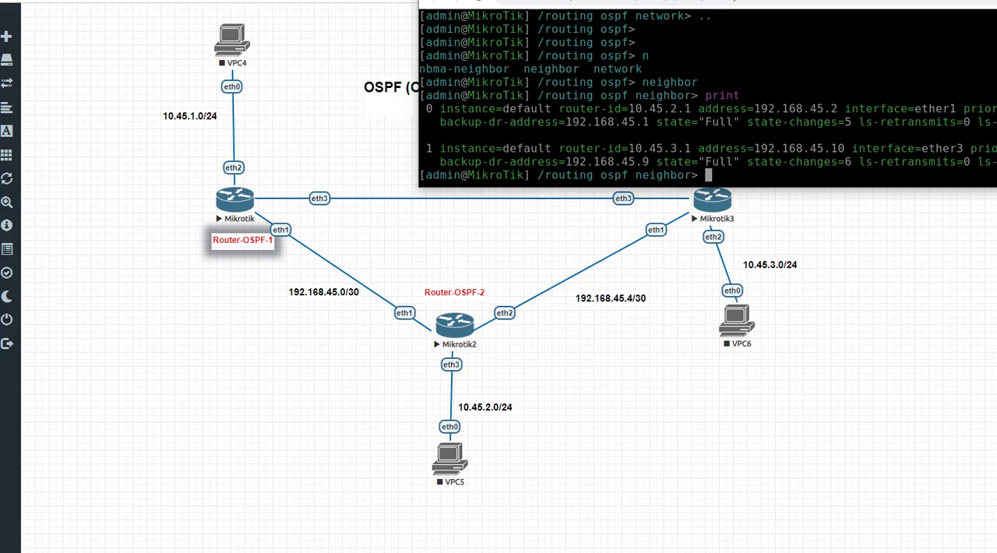
left_click_drag(841, 1, 754, 1)
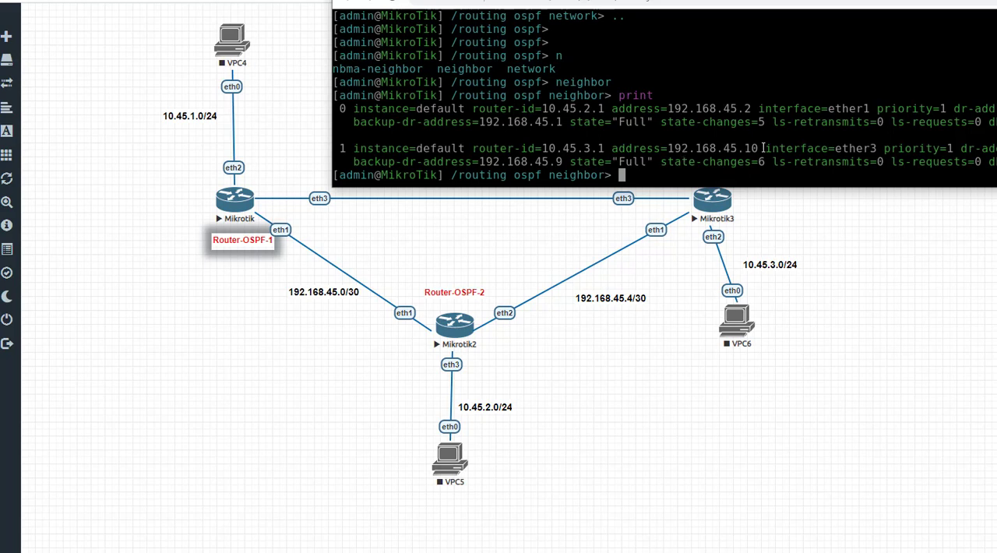
left_click_drag(542, 109, 604, 109)
left_click_drag(548, 148, 602, 148)
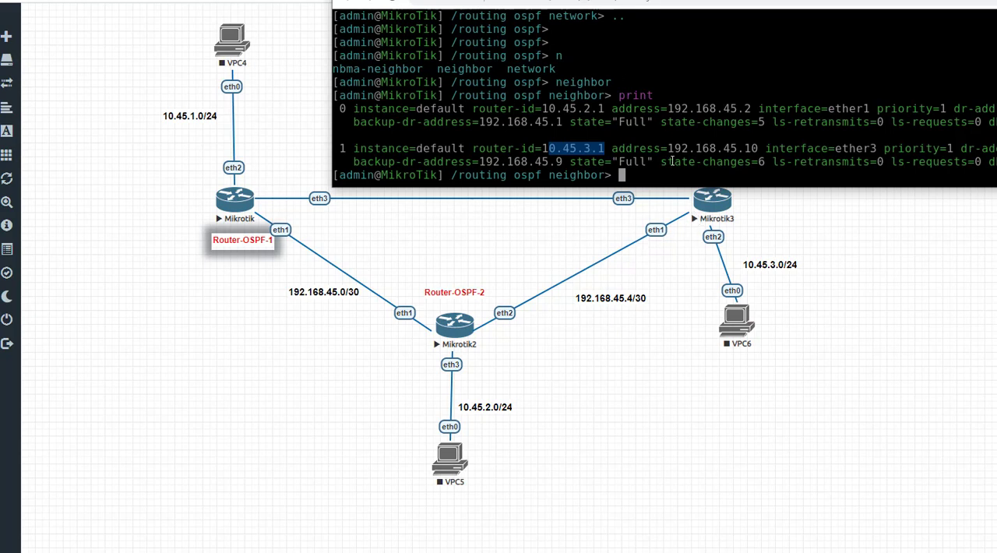
Step: Print the IP route table on Router-OSPF-1 with /ip route print and examine the route to 10.45.2.0/24
key("Return")
key("Return")
type("ip")
key("BackSpace")
key("BackSpace")
type("ip ")
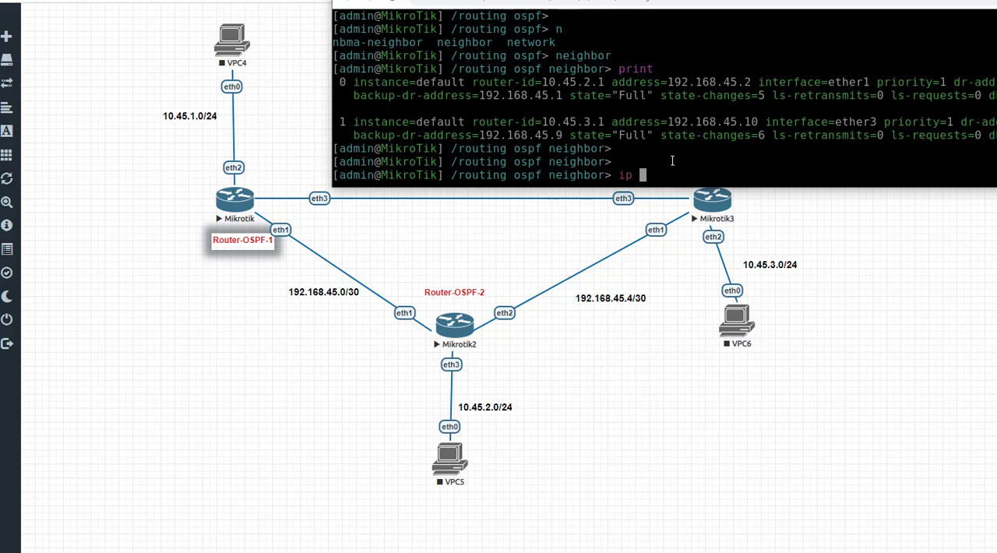
type("ro")
key("BackSpace")
key("BackSpace")
key("BackSpace")
key("BackSpace")
key("BackSpace")
type("/ip route print")
key("Return")
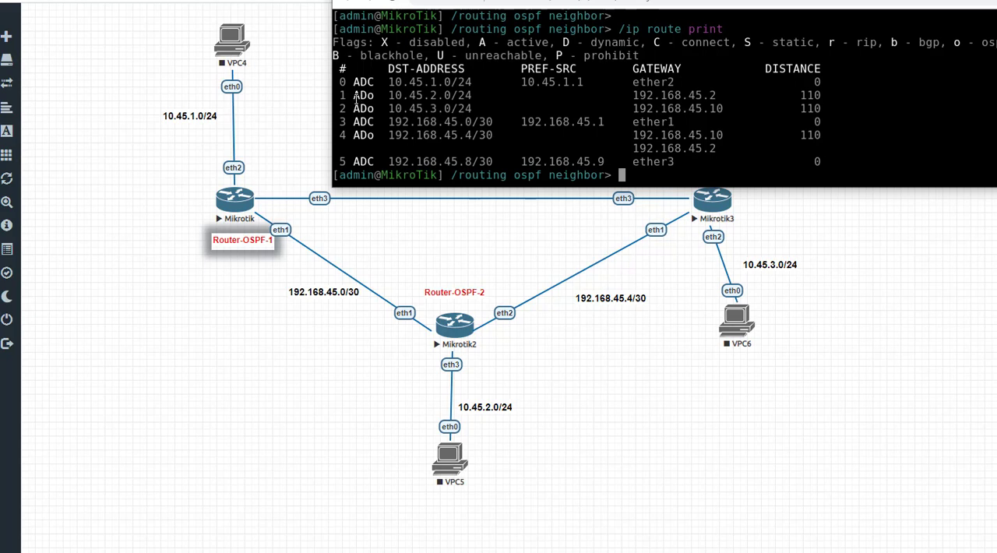
left_click_drag(371, 95, 375, 95)
left_click_drag(390, 94, 472, 94)
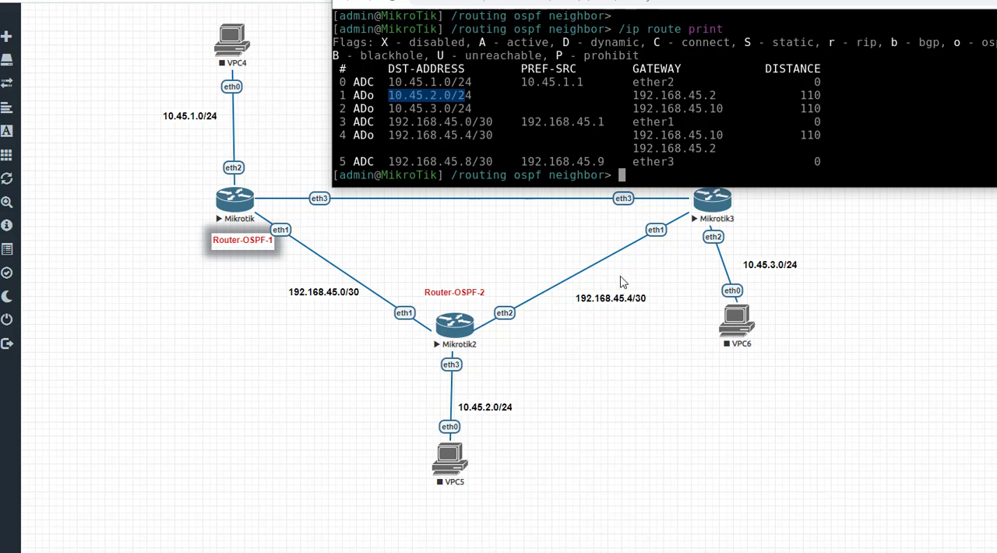
Step: Examine the two gateways listed for the route to 192.168.45.4/30 in Router-OSPF-1's route table
left_click_drag(635, 136, 729, 165)
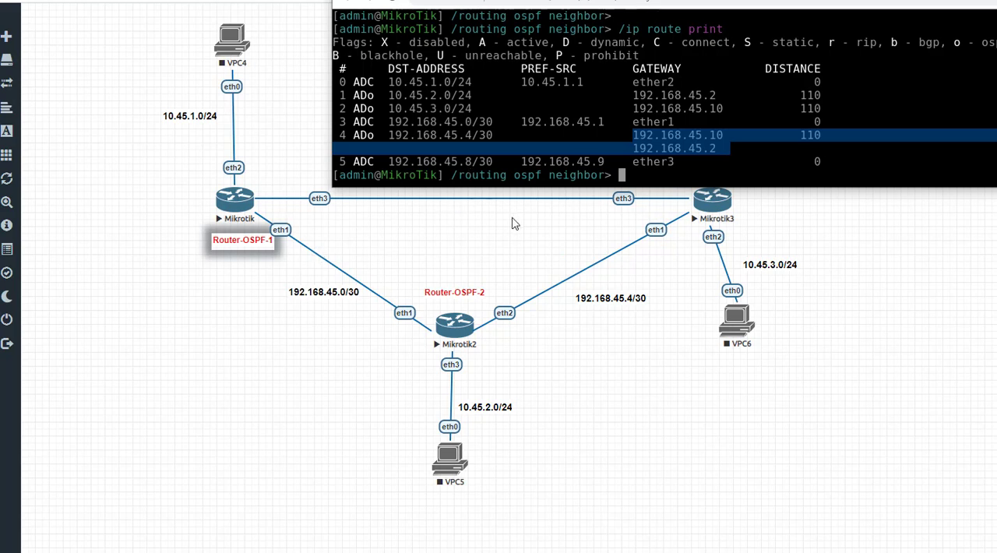
Step: Start the three virtual PCs VPC4, VPC5 and VPC6 in the topology
left_click(232, 49)
left_click(233, 45)
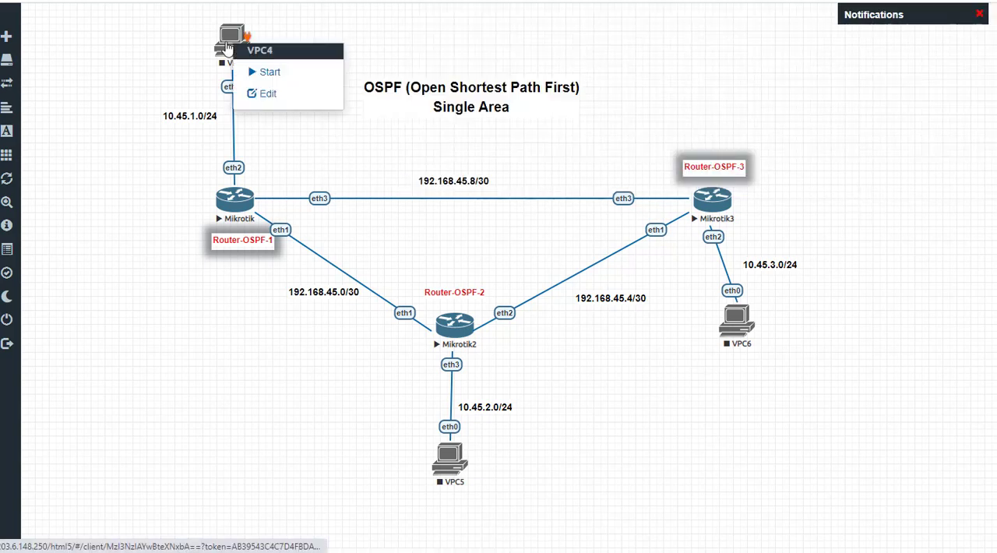
left_click(265, 72)
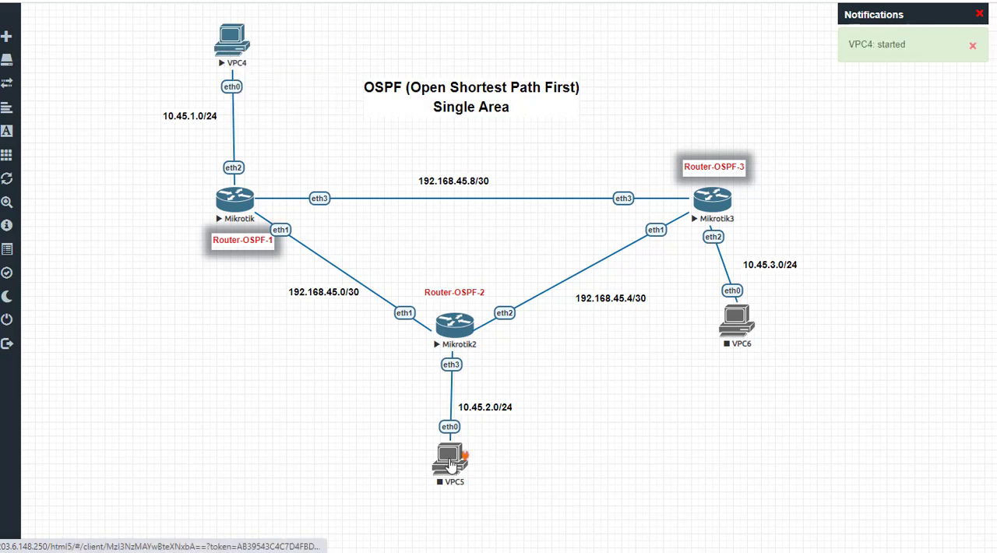
left_click(450, 464)
left_click(484, 489)
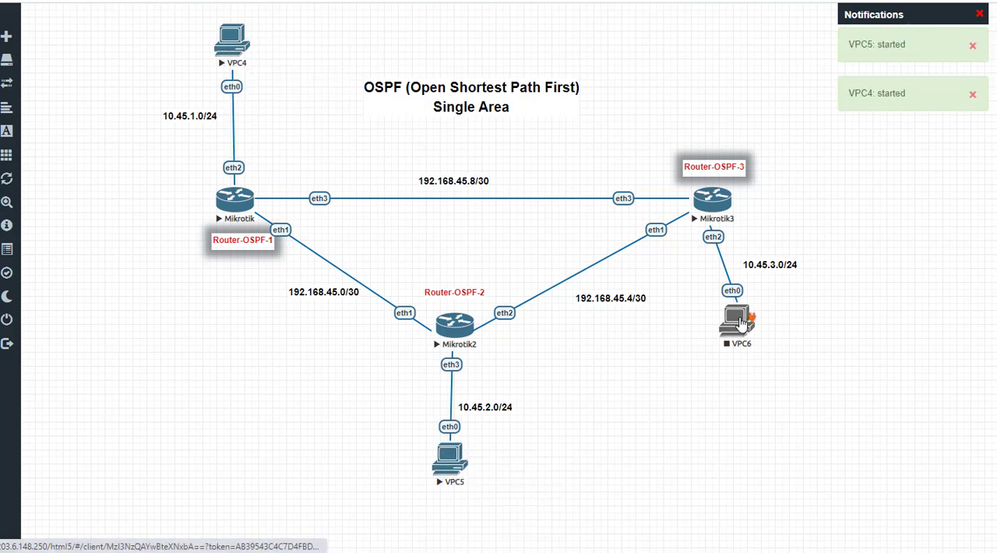
left_click(737, 320)
left_click(773, 350)
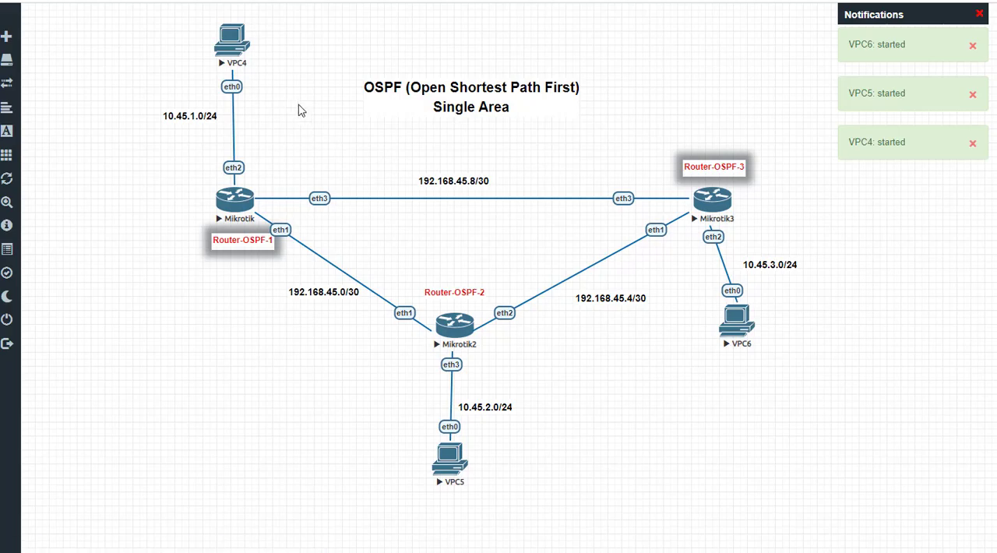
Step: Open the VPC4 console, list its available commands and show the PC's current IP settings
left_click(241, 52)
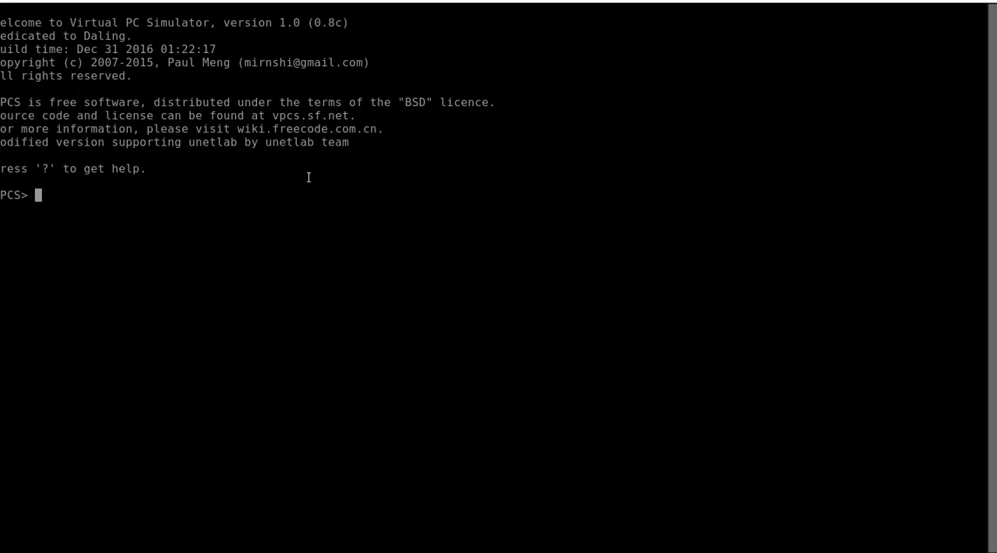
key("Return")
key("Return")
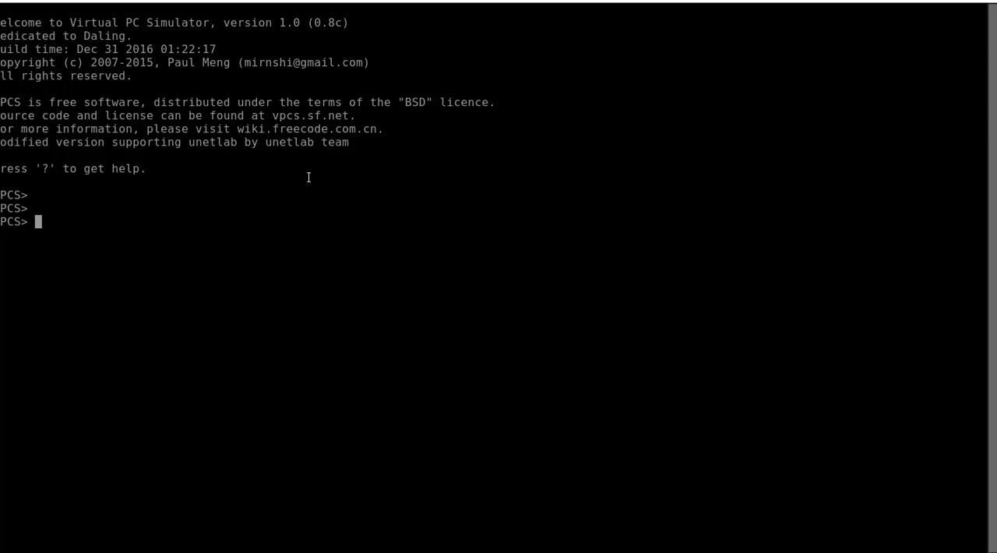
type("?")
key("Return")
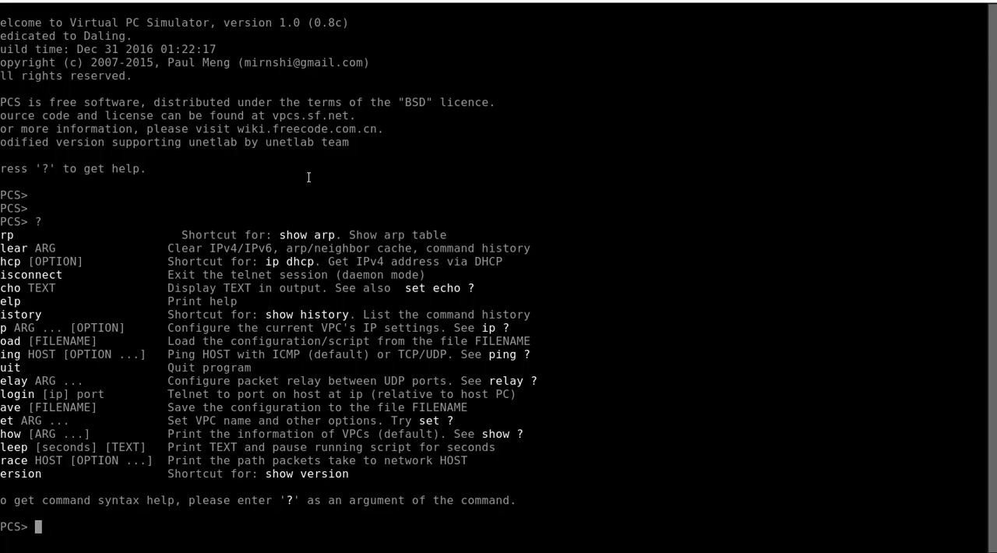
type("sho")
key("Return")
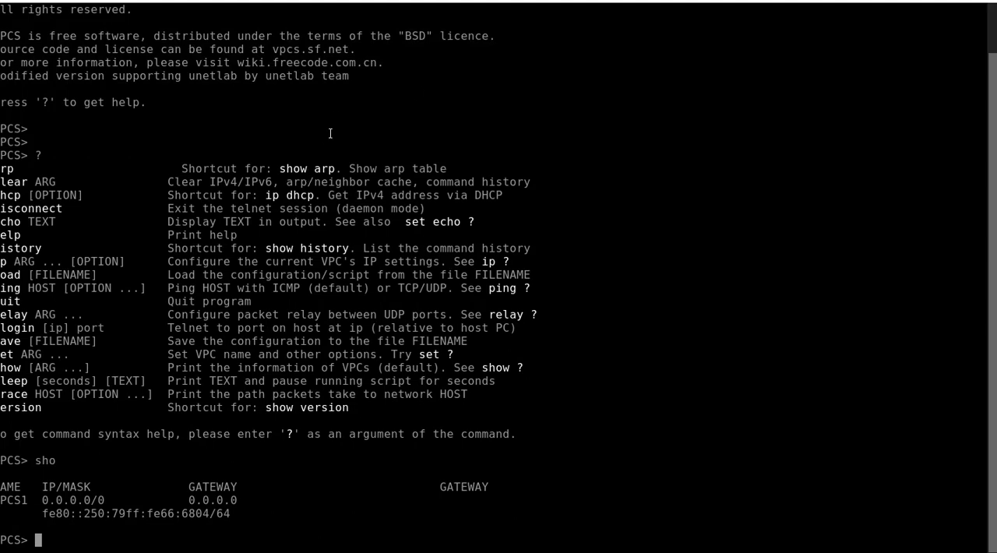
Step: Assign VPC4 the address 10.45.1.2/24 with gateway 10.45.1.1 using the ip command
left_click(950, 0)
left_click_drag(412, 114, 557, 0)
type("ip 10.45.1")
key("BackSpace")
type("2.2")
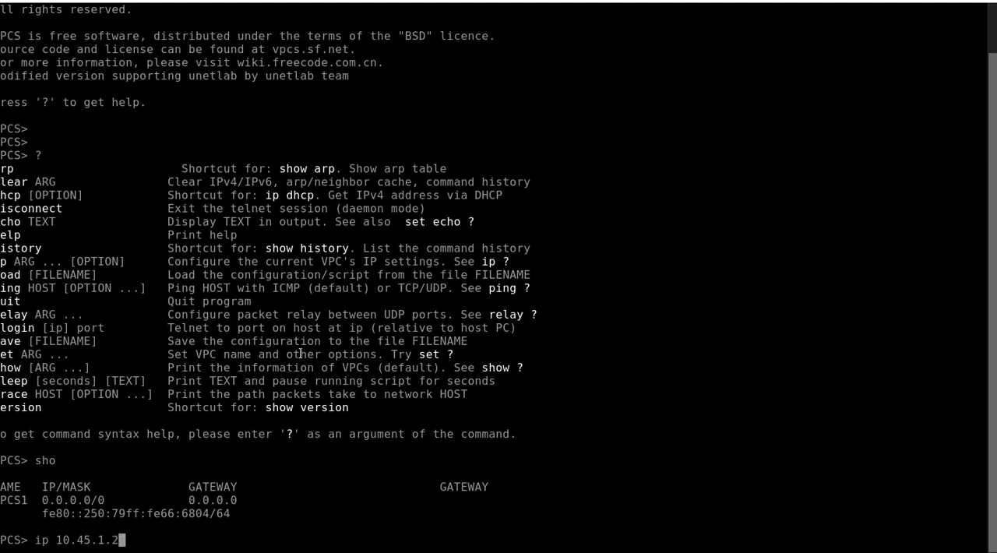
type("/24 10.45.1.1")
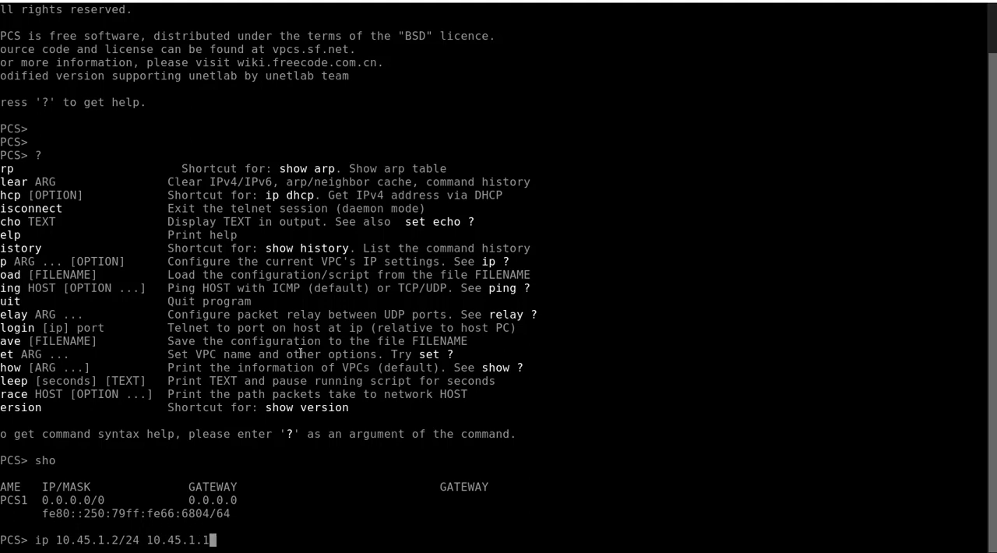
key("Return")
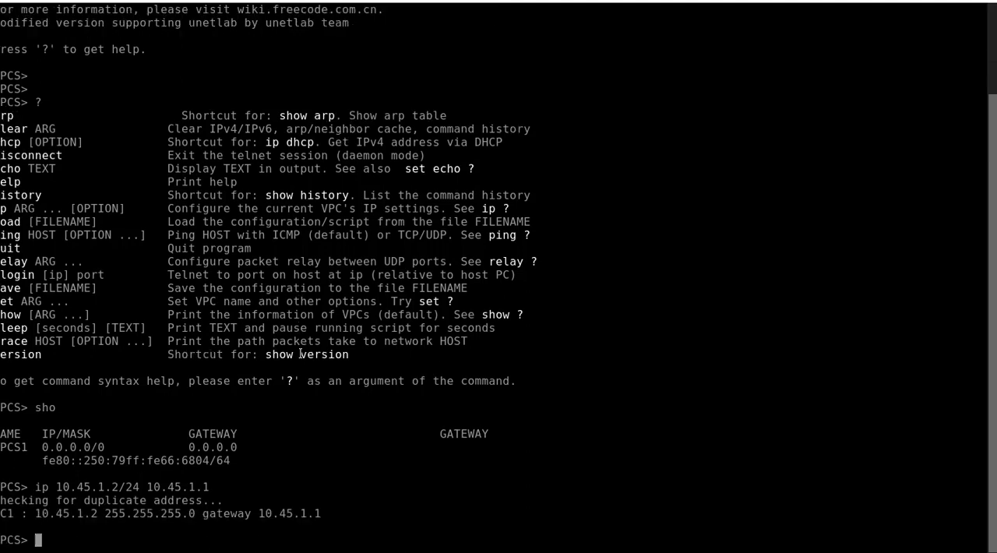
Step: Ping VPC4's gateway 10.45.1.1 from its console and stop the ping after a few replies
type("ping 10.45.1.1")
key("Return")
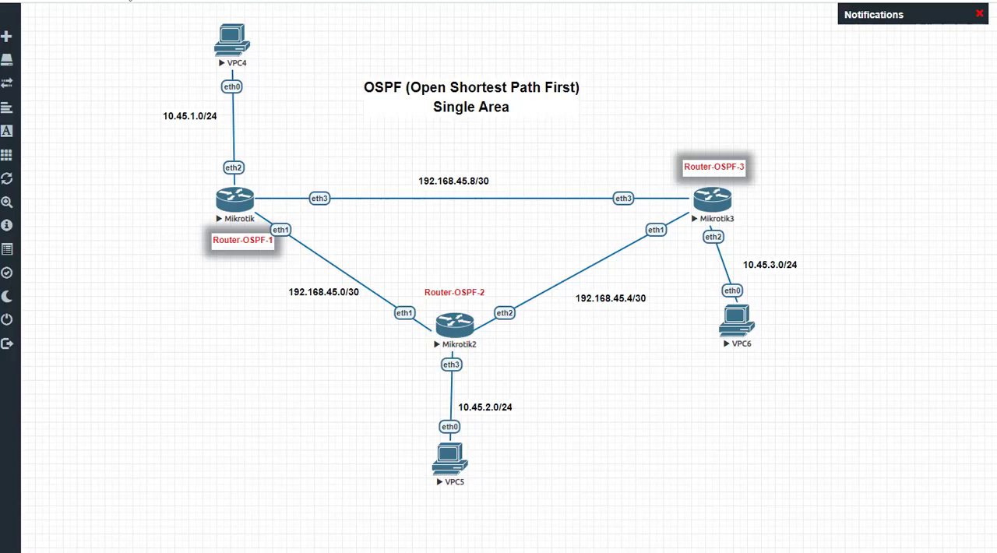
Step: Open the VPC5 console and assign it the address 10.45.2.2/24 with gateway 10.45.2.1
left_click(442, 460)
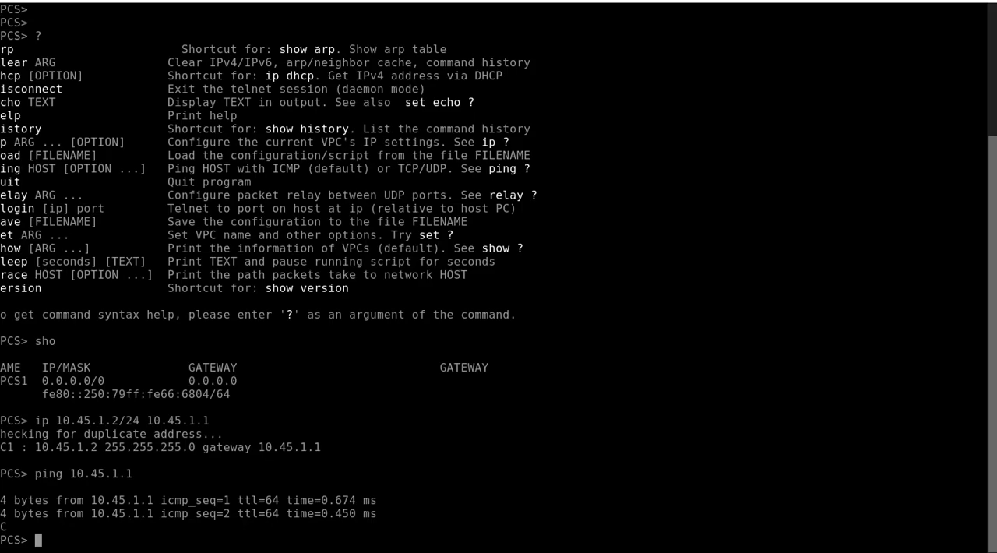
type("ip 10.")
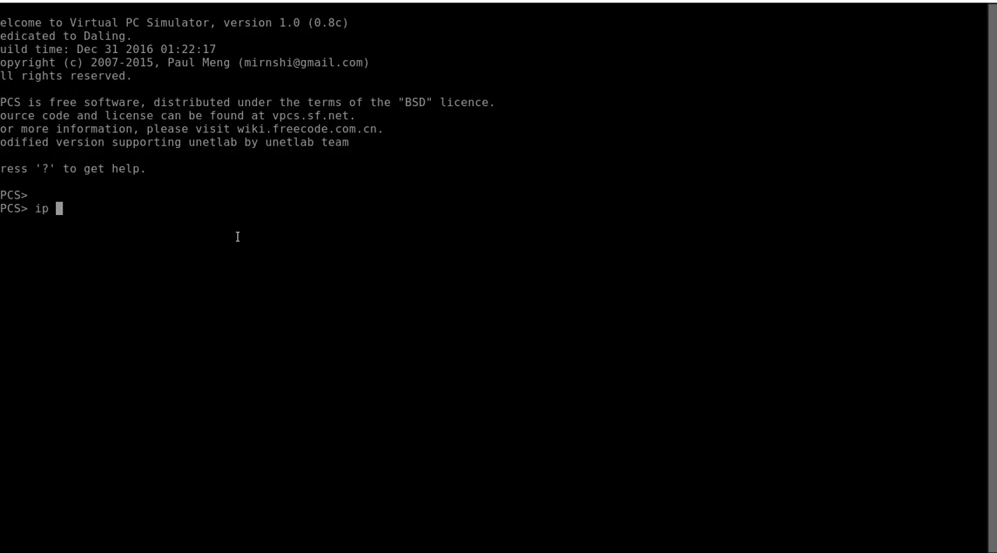
type("45.2.2/2")
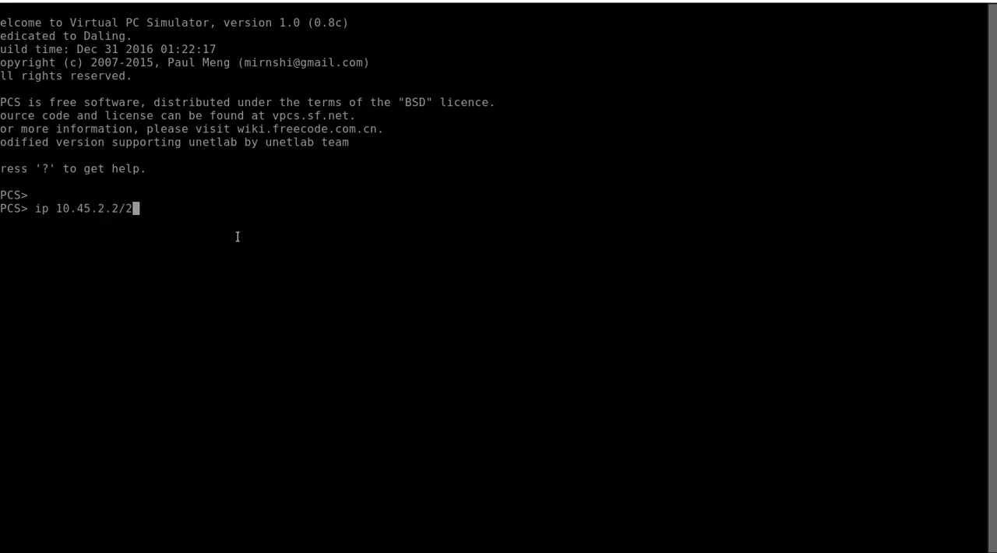
type("4 10.45")
type(".45.2.1")
key("Return")
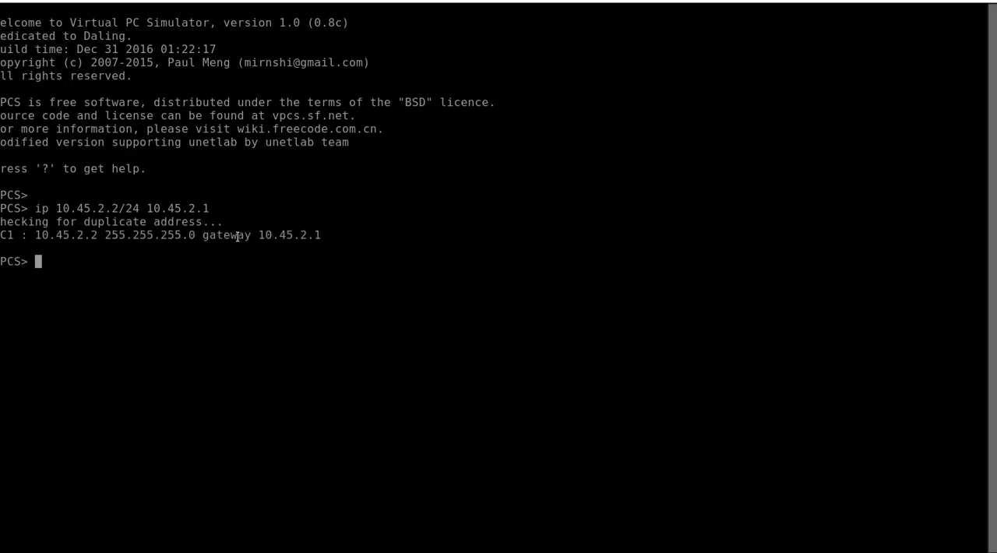
Step: Open the VPC6 console and assign it the address 10.45.3.2/24 with gateway 10.45.3.1
left_click(156, 0)
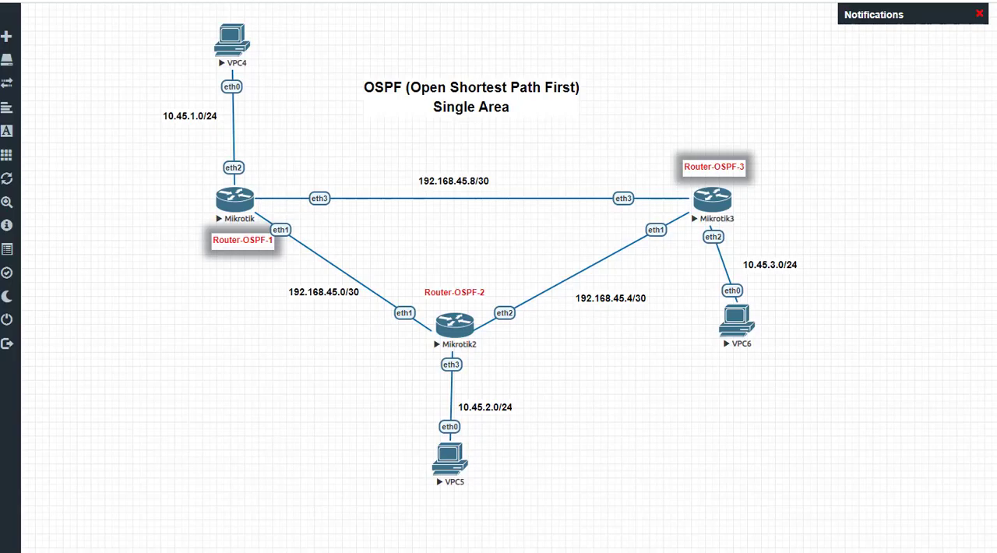
left_click_drag(737, 325, 737, 323)
left_click(736, 318)
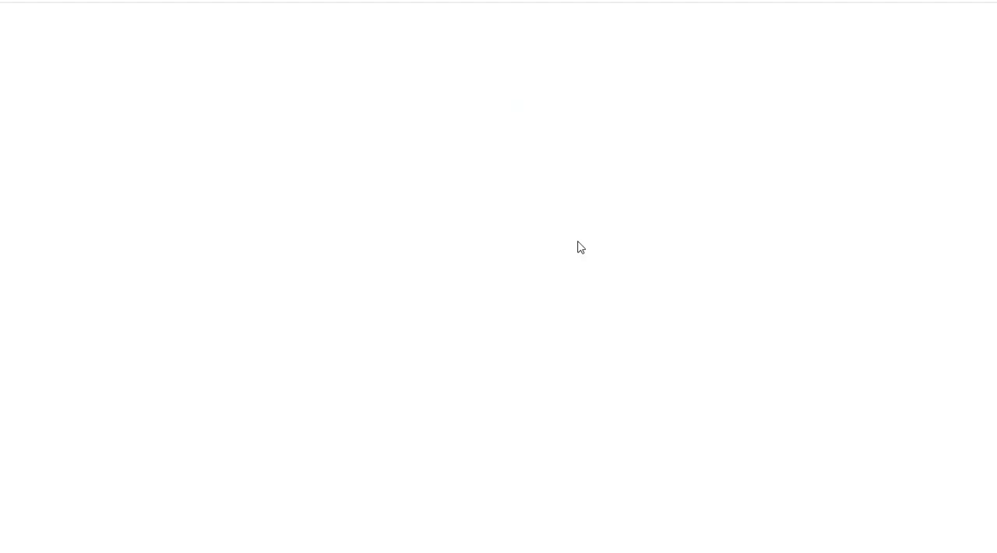
type("ip ")
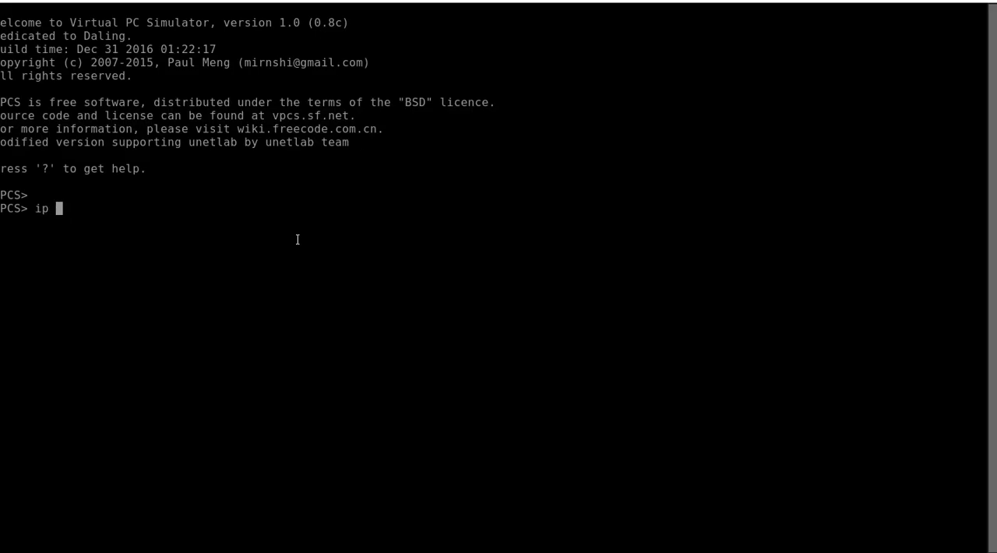
type("10.45.3.2/24 10.4")
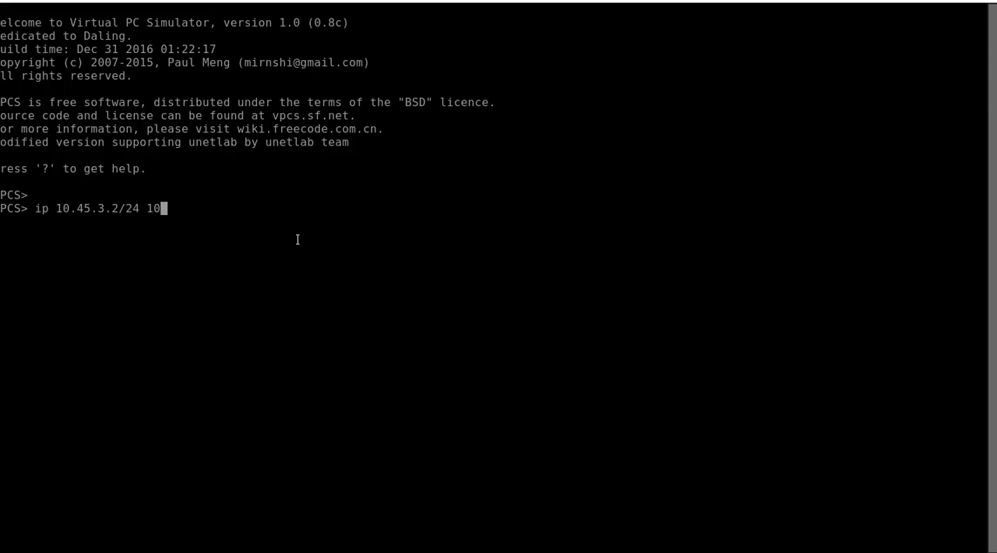
type("5.3.1")
key("Return")
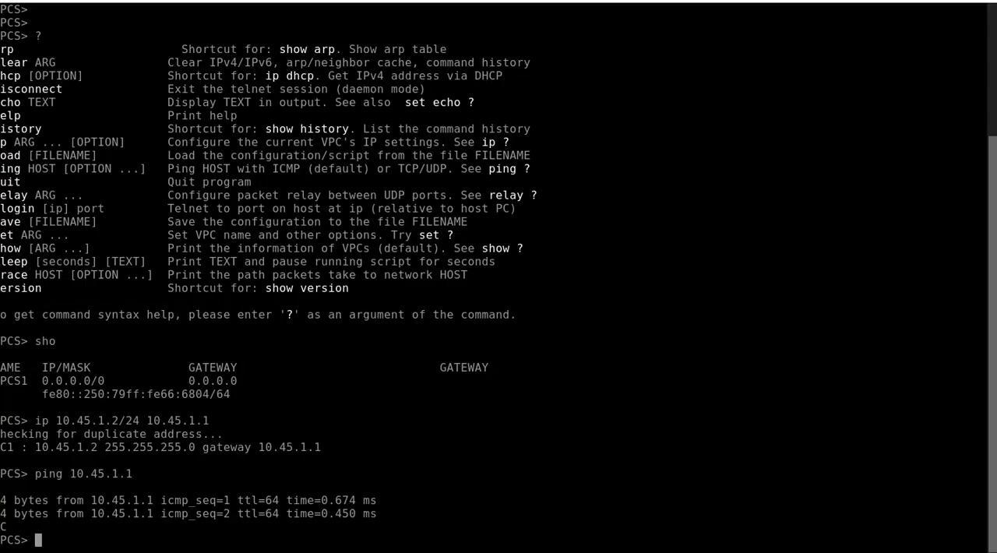
Step: Return to the VPC4 console, ping VPC6 at 10.45.3.2 and review the replies
key("Return")
key("Return")
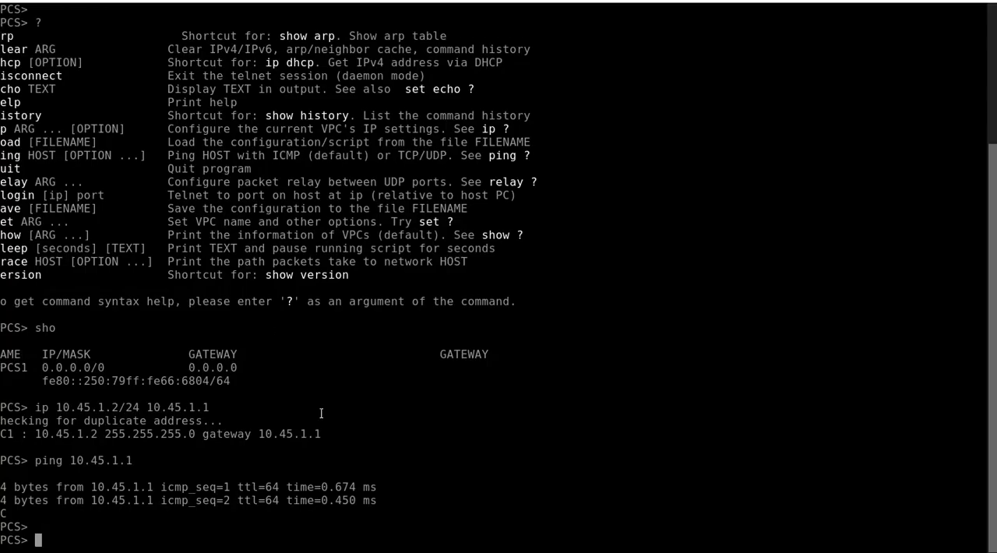
type("ping")
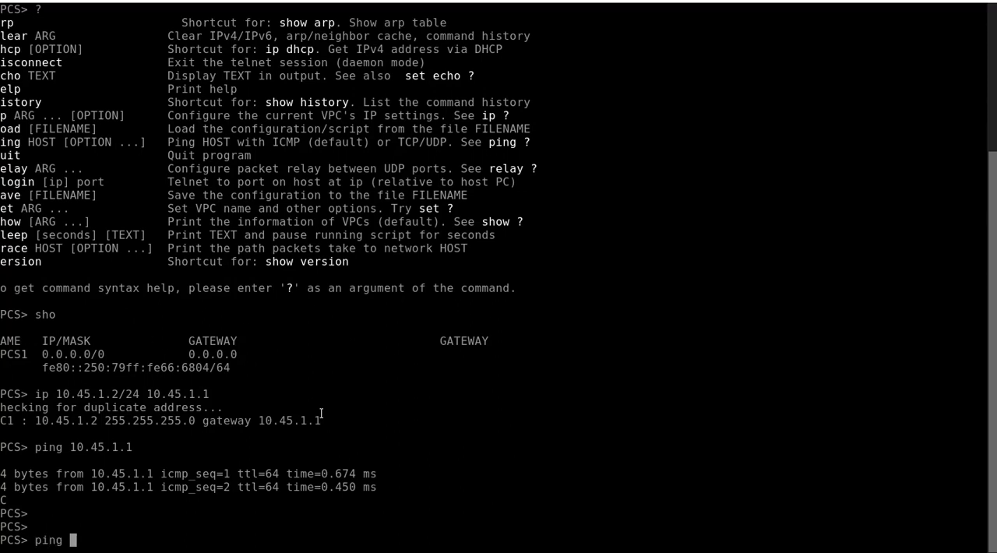
type(" 10.45.3.2")
key("Return")
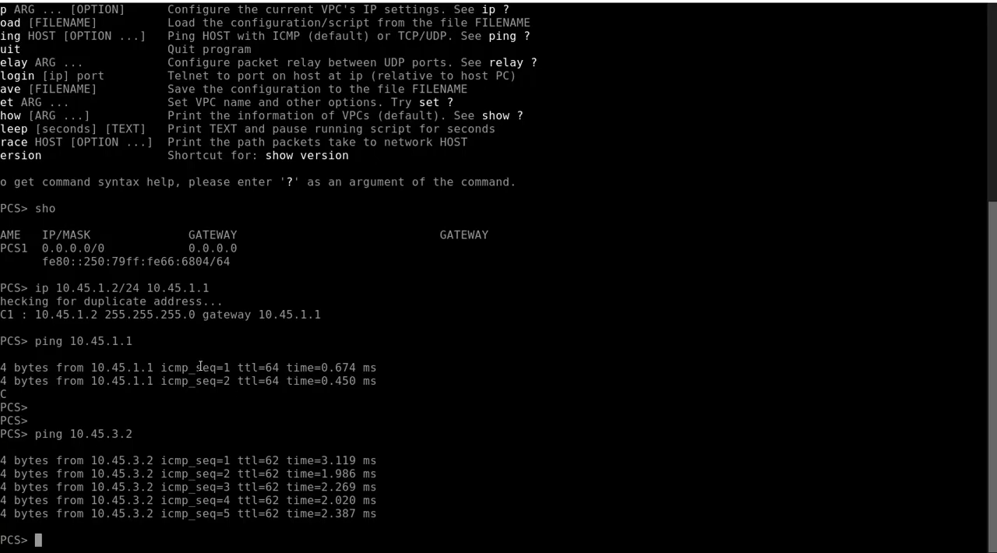
scroll(118, 336, "up", 1)
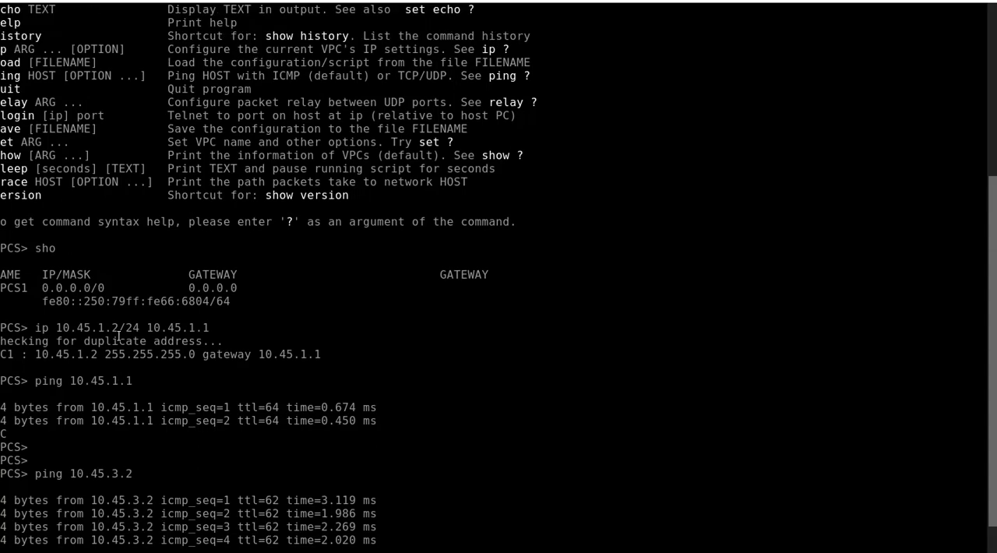
scroll(119, 336, "down", 1)
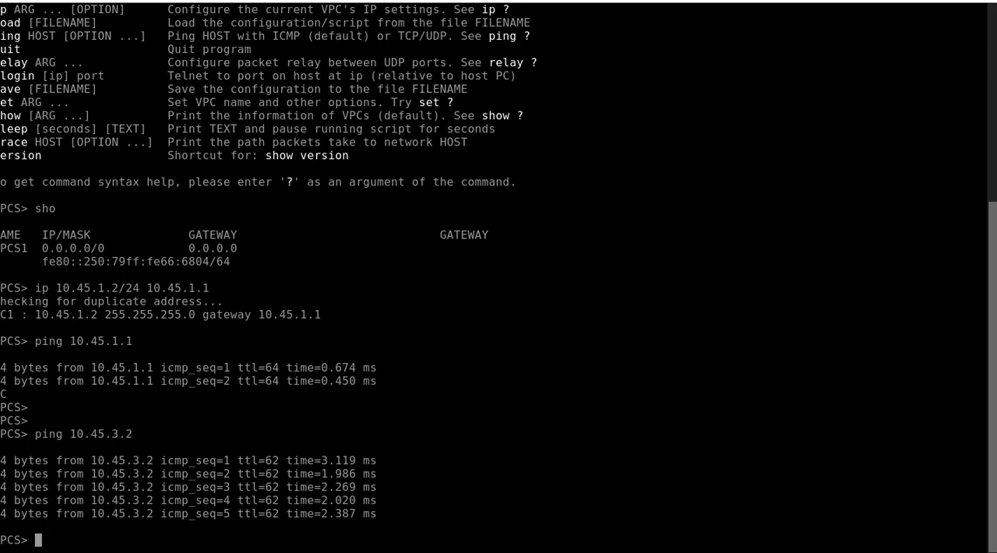
Step: Ping the address 192.168.45.5 on the link between Router-OSPF-2 and Router-OSPF-3 from VPC4
left_click(269, 1)
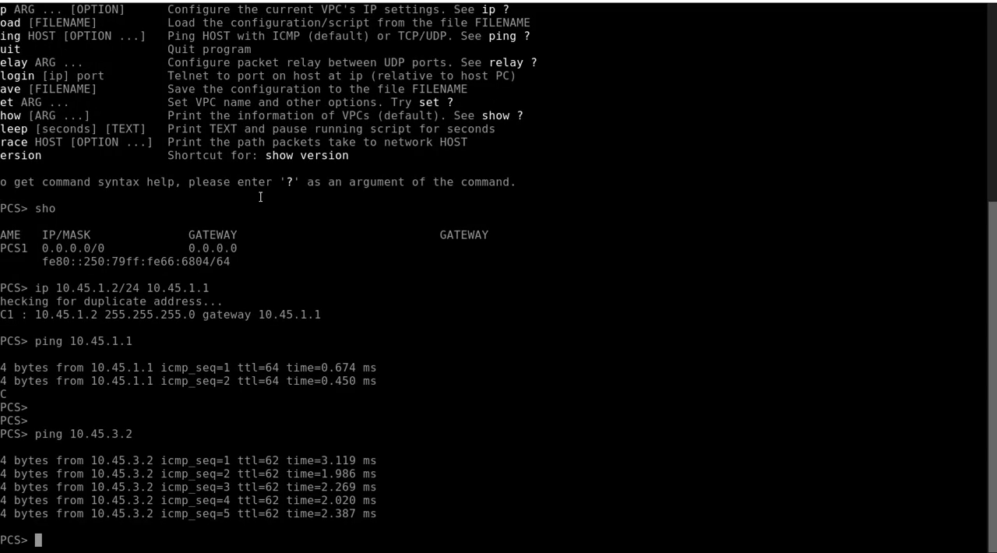
type("ping 192.168,45")
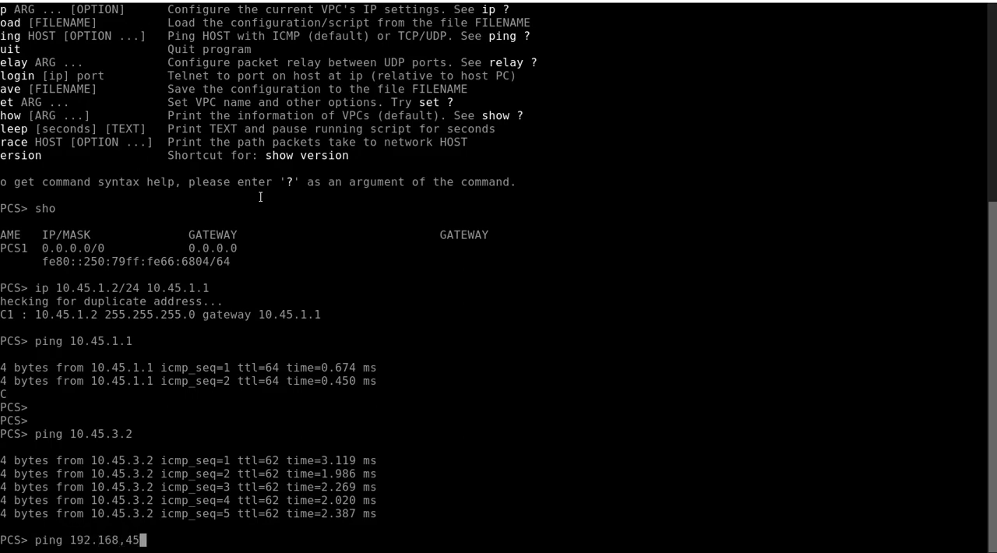
key("BackSpace")
key("BackSpace")
key("BackSpace")
type(".45.5")
key("Return")
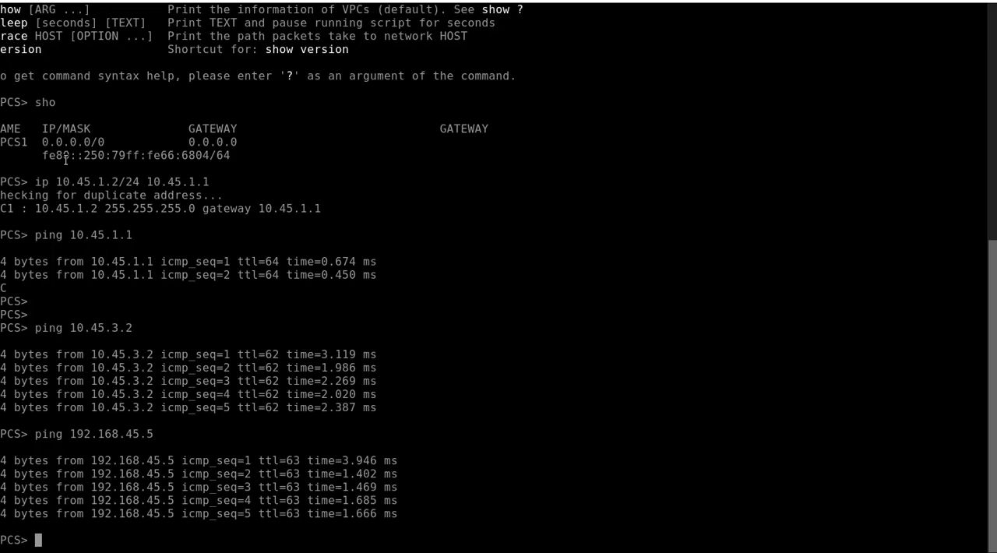
Step: Trace the path from VPC4 to 192.168.45.5 with the trace command
left_click_drag(2, 35, 28, 37)
type("tracer")
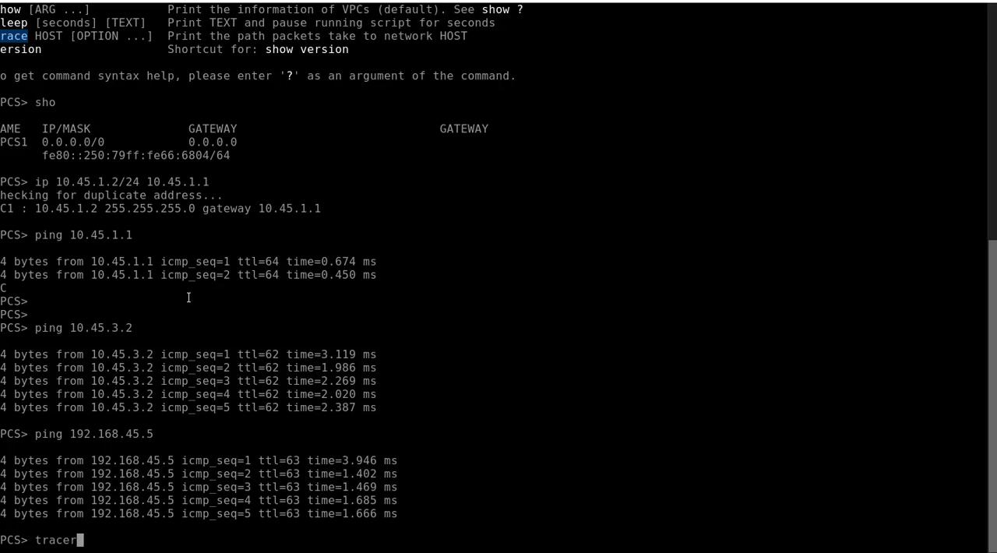
key("BackSpace")
type("192.168.45")
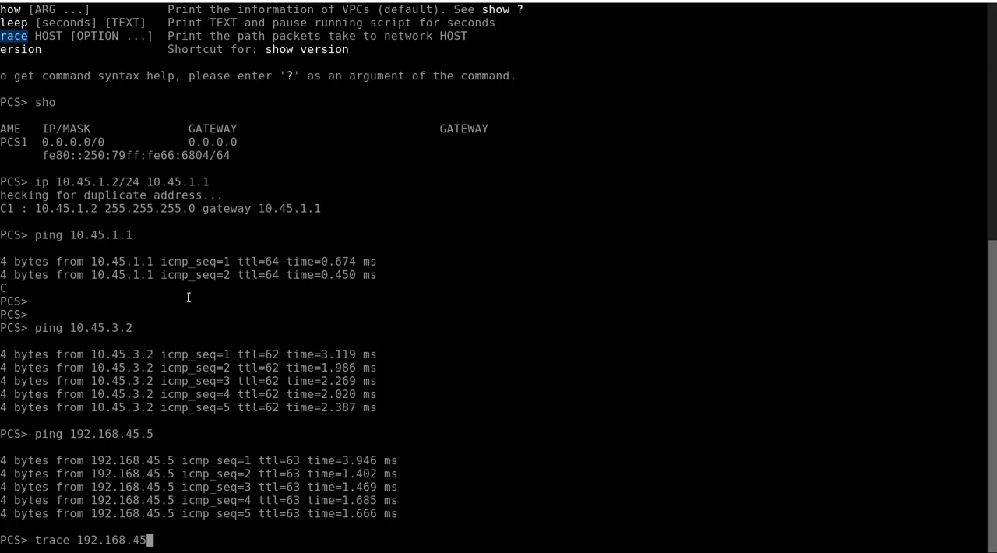
type(".5")
key("Return")
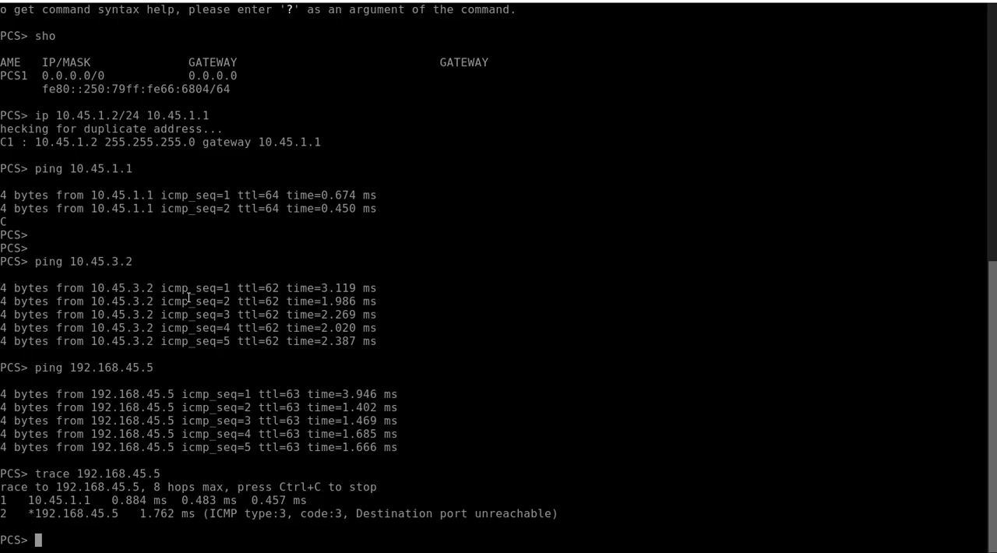
Step: Rework the last trace command on VPC4 to trace the path to 192.168.45.6
key("Up")
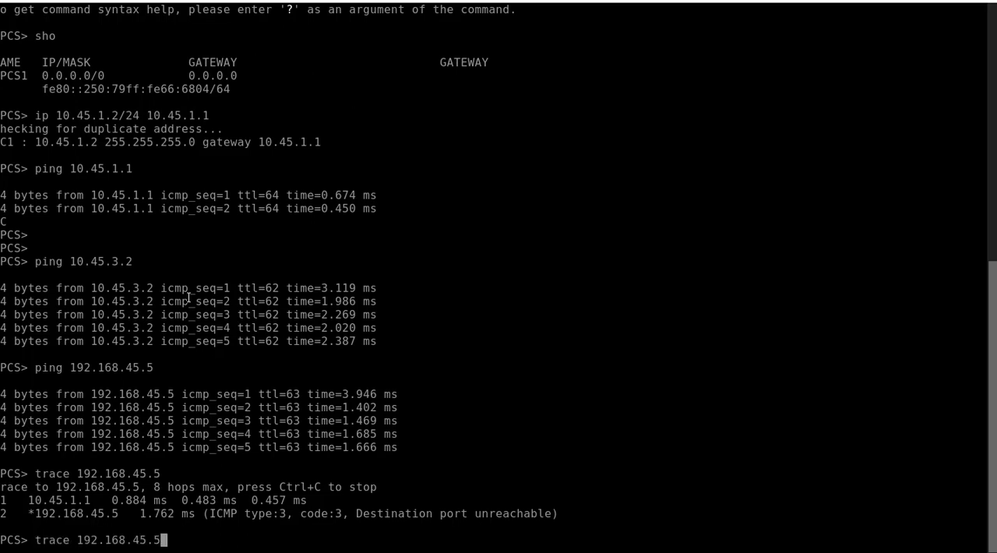
key("BackSpace")
type("6")
key("Return")
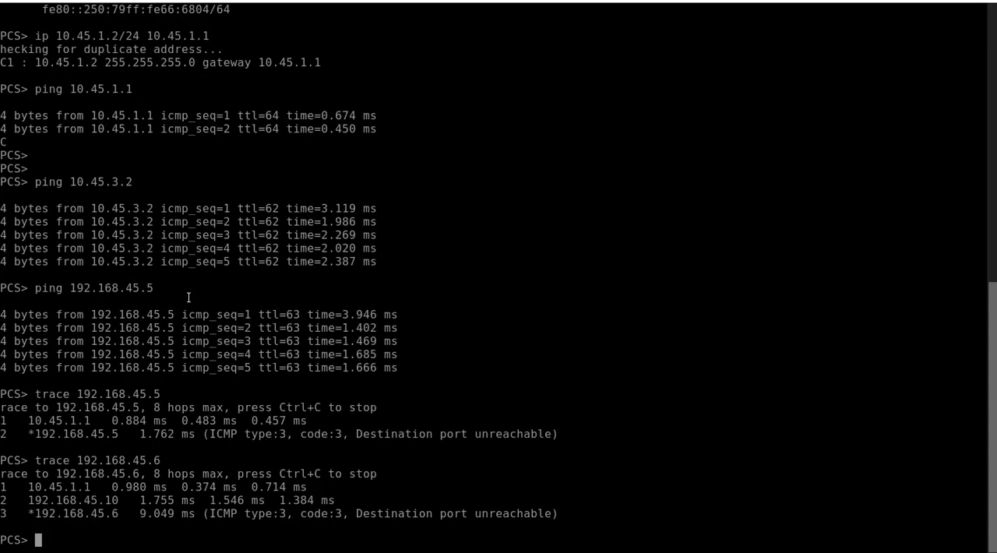
Step: Trace the path from VPC4 to VPC6 at 10.45.3.2 and compare its hops with those of the 192.168.45.6 trace
key("Up")
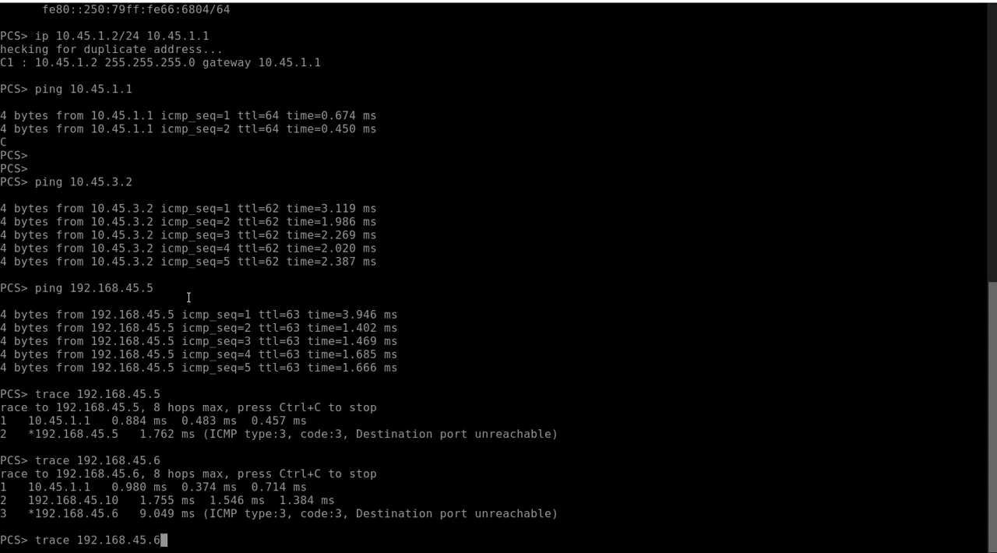
key("BackSpace")
key("BackSpace")
key("BackSpace")
key("BackSpace")
key("BackSpace")
key("BackSpace")
key("BackSpace")
key("BackSpace")
key("BackSpace")
key("BackSpace")
key("BackSpace")
key("BackSpace")
type("10.60.")
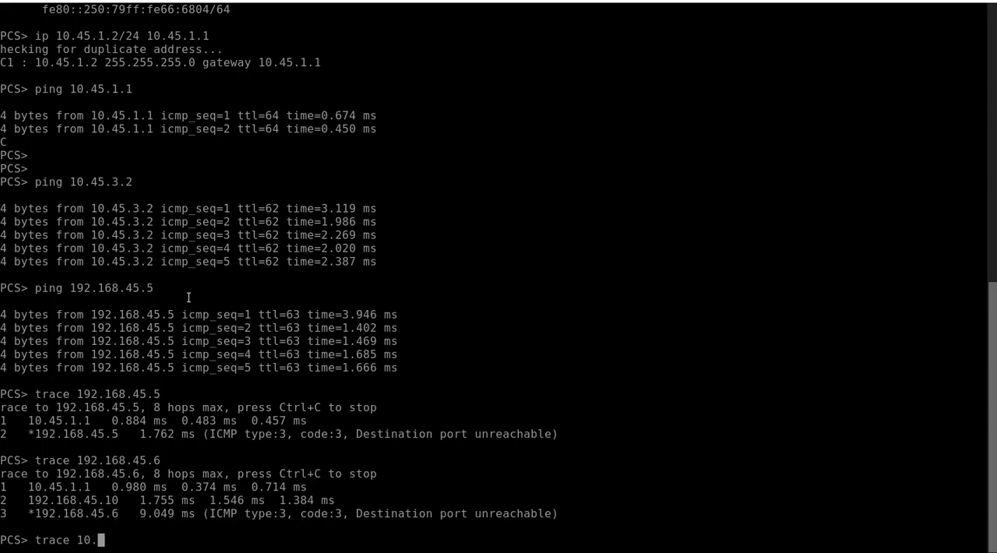
key("BackSpace")
key("BackSpace")
key("BackSpace")
type("45.3.2")
key("Return")
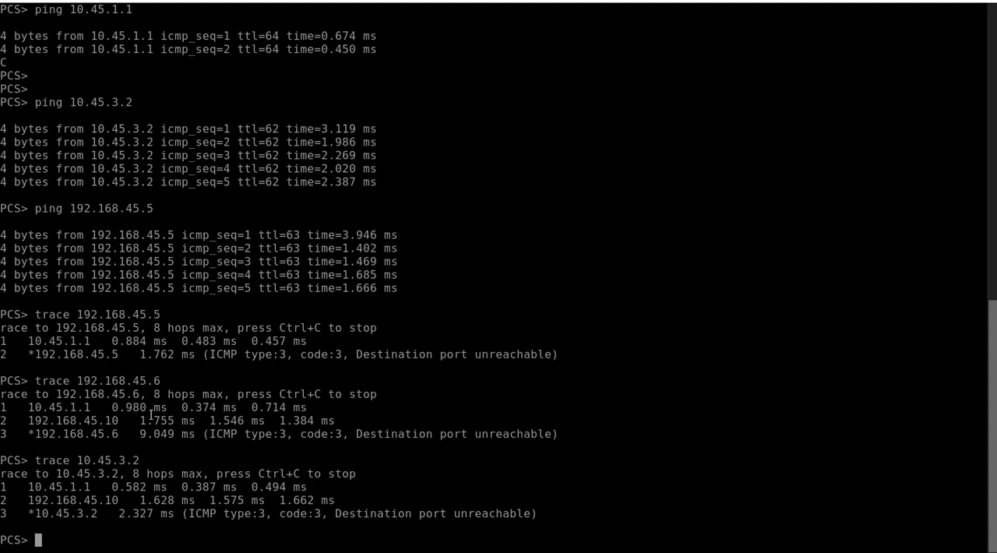
left_click_drag(28, 420, 118, 423)
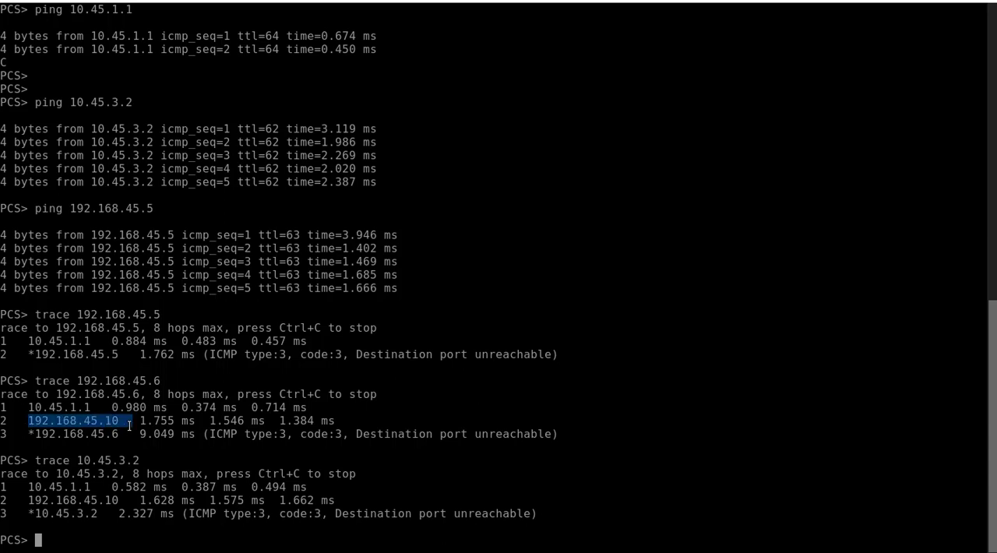
left_click_drag(29, 487, 119, 499)
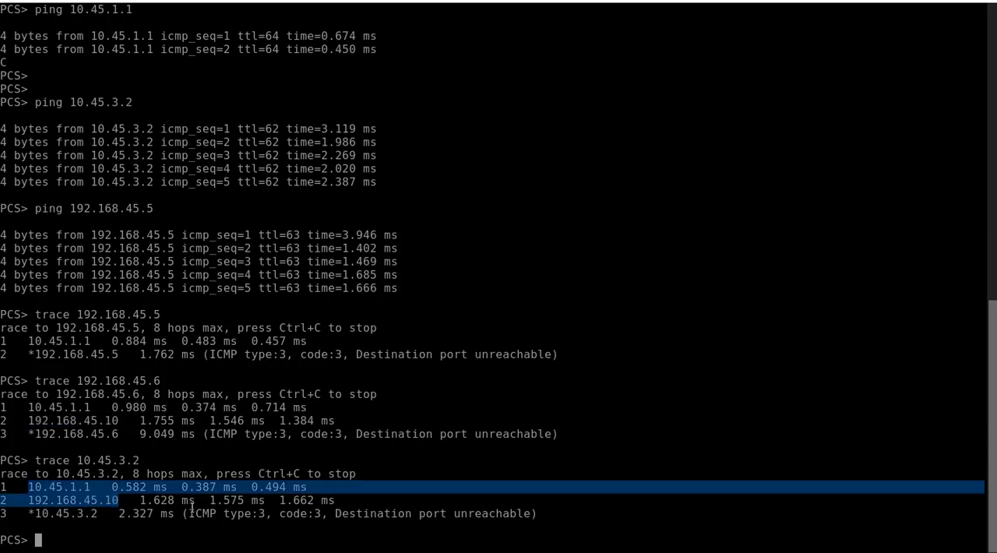
Step: Rerun the trace from VPC4 to 192.168.45.6 five times to check whether the path varies
key("Up")
key("Up")
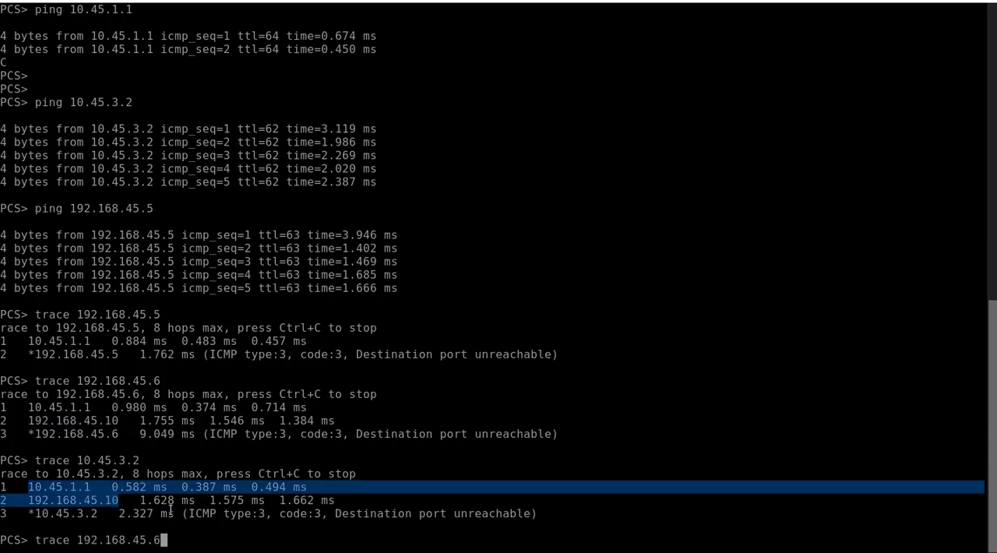
key("Return")
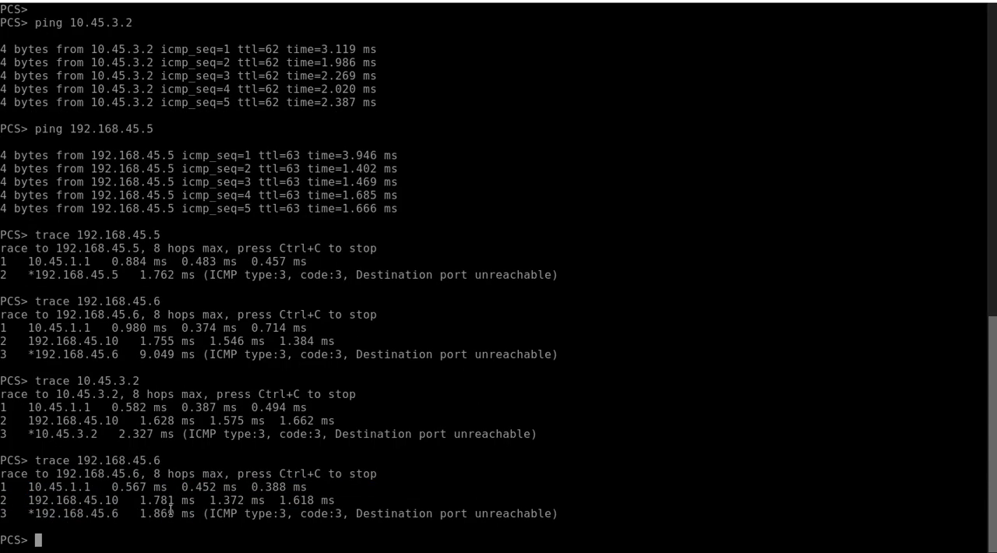
key("Up")
key("Return")
key("Up")
key("Return")
key("Up")
key("Return")
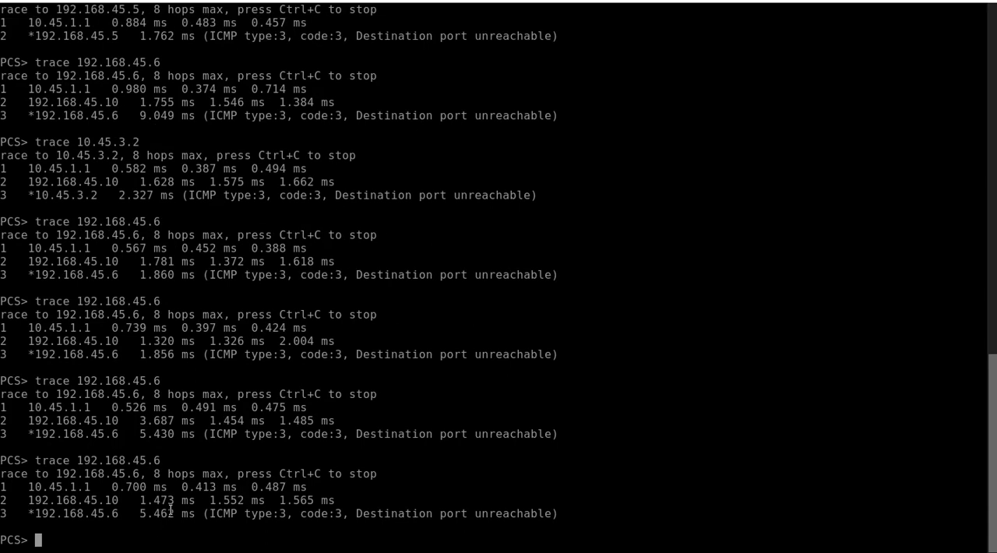
key("Up")
key("Return")
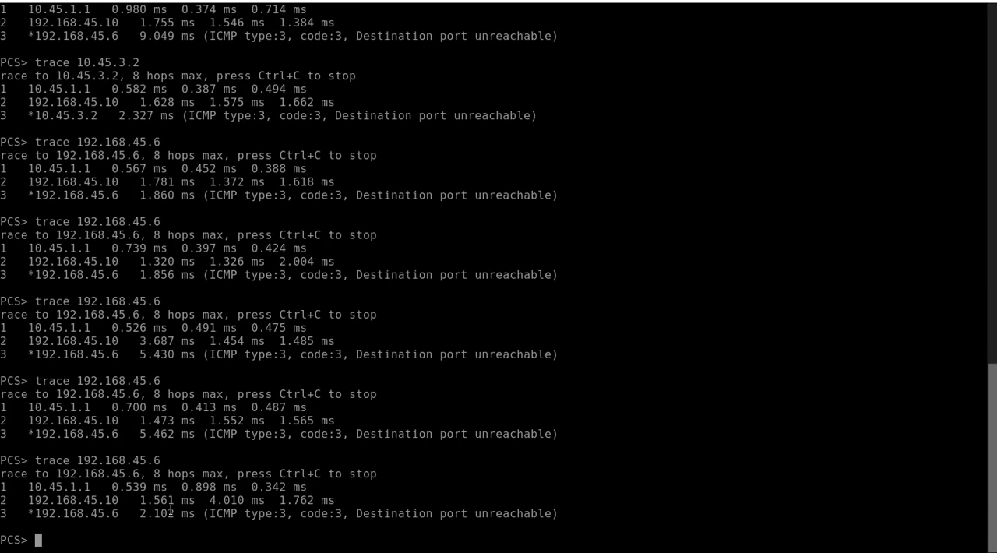
Step: Trace the path from VPC4 to 10.45.3.2 two more times
key("Up")
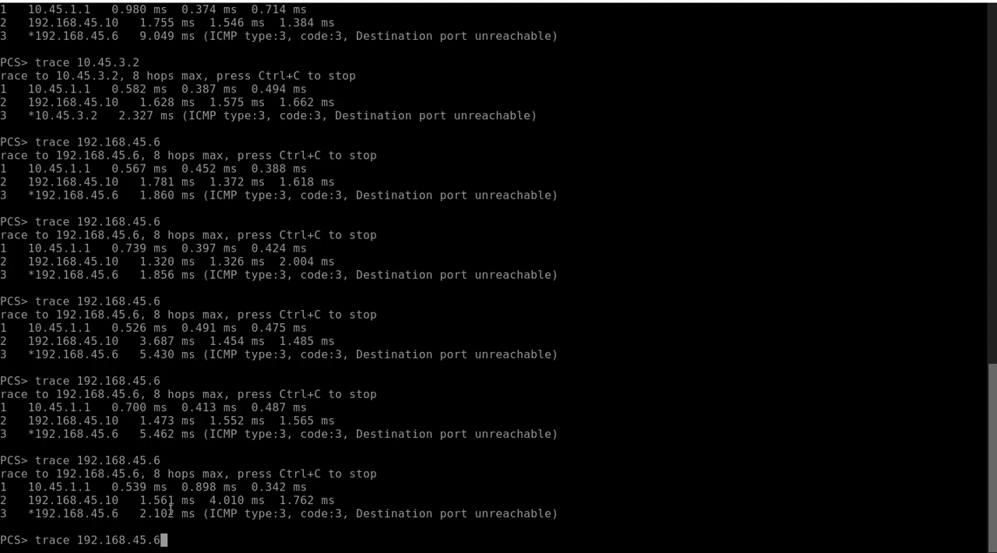
key("Up")
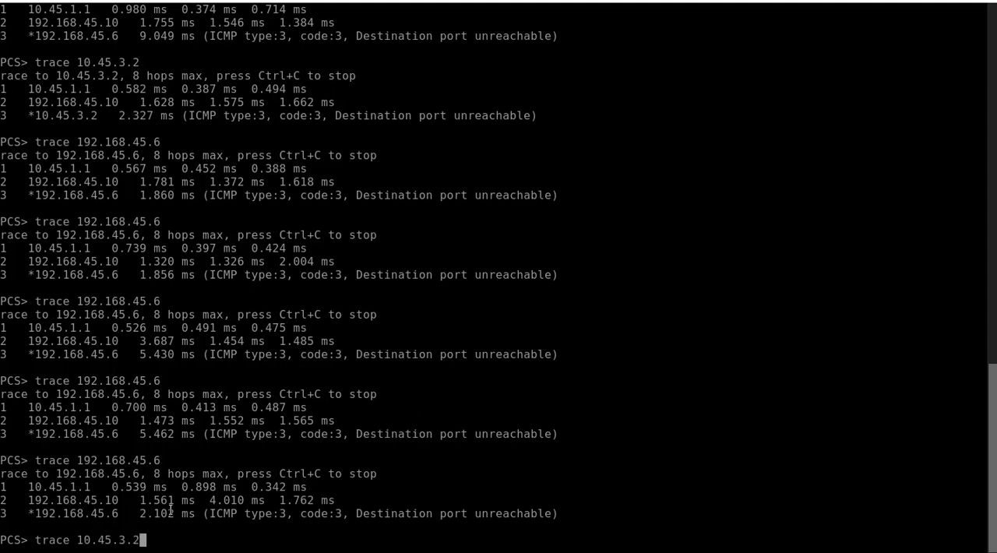
key("Return")
key("Up")
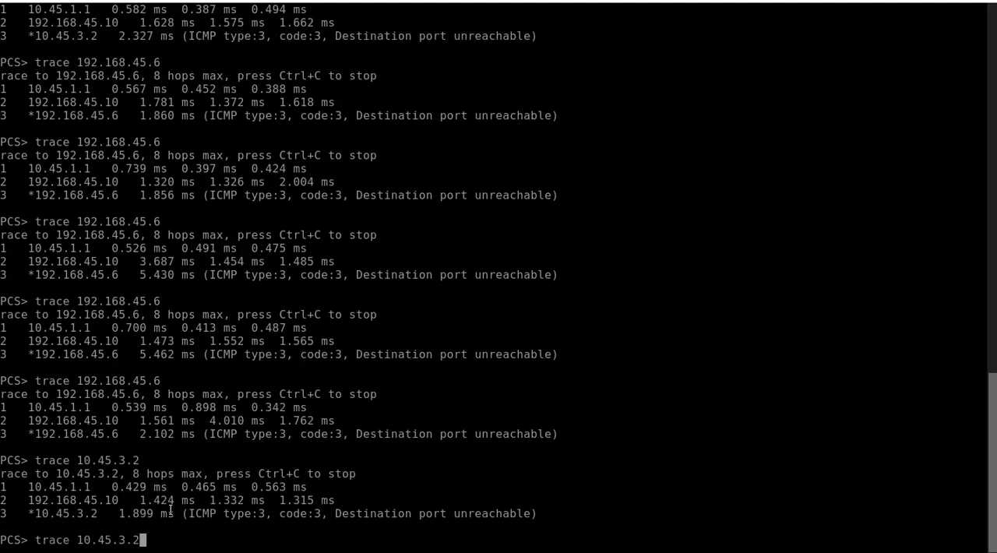
key("Return")
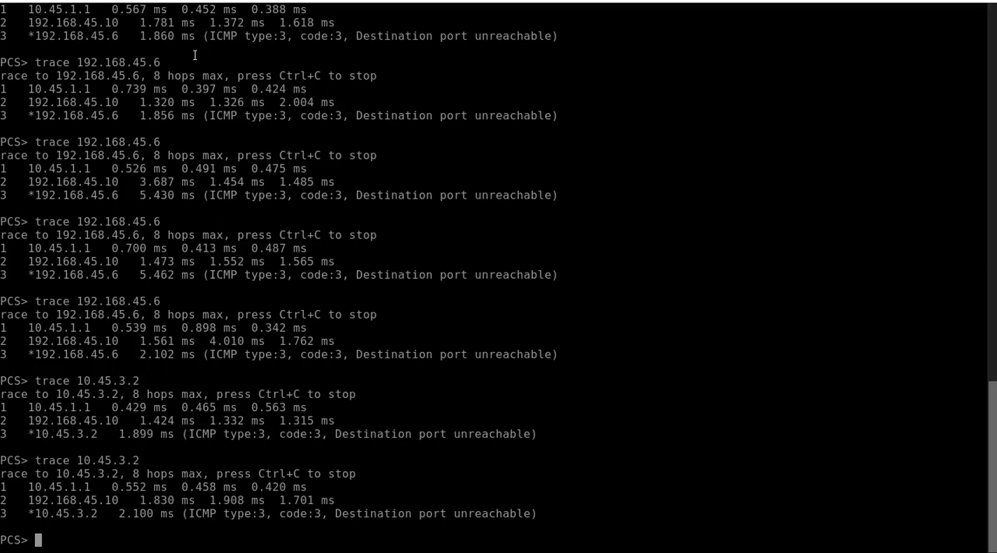
Step: Switch from the VPC4 console to the EVE topology diagram
left_click(214, 1)
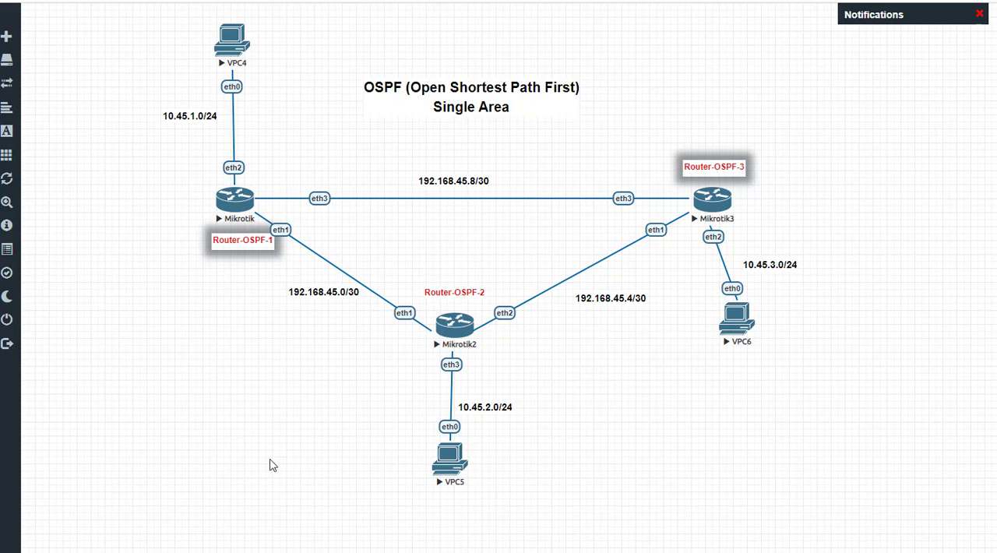
mouse_move(181, 552)
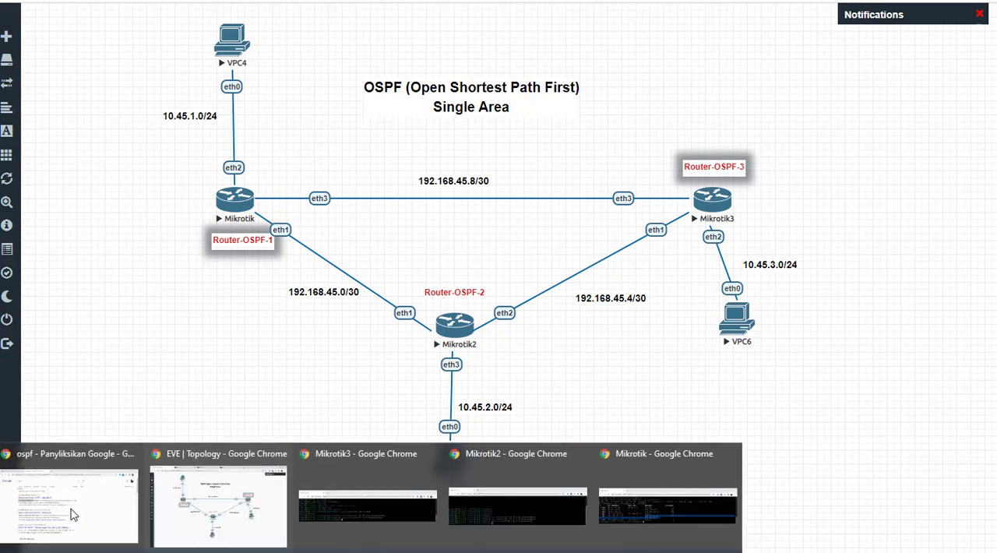
mouse_move(15, 323)
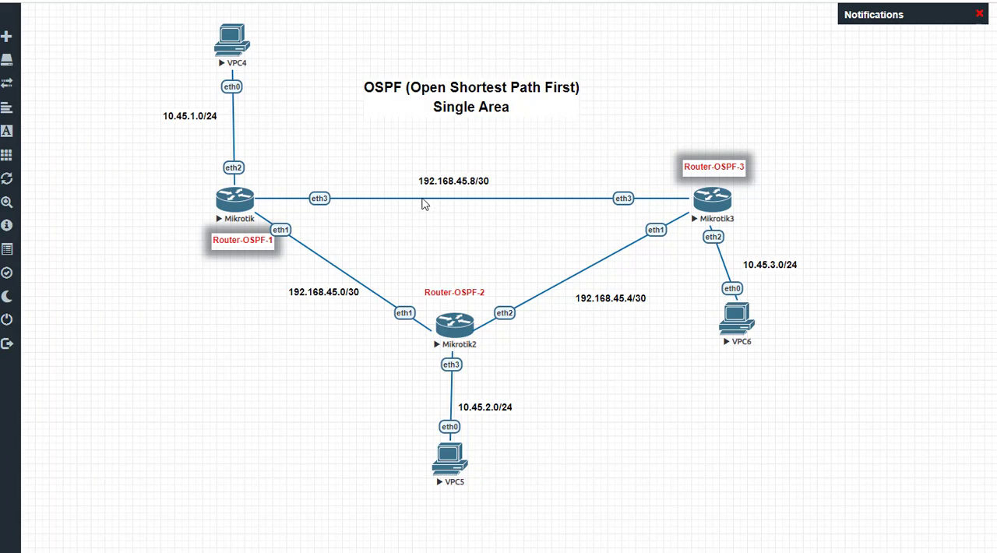
right_click(425, 204)
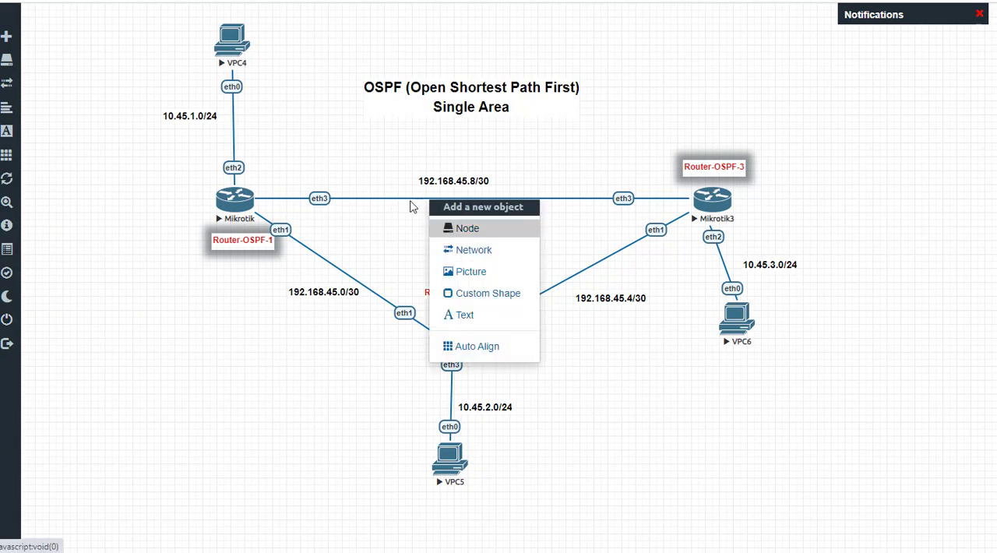
right_click(399, 203)
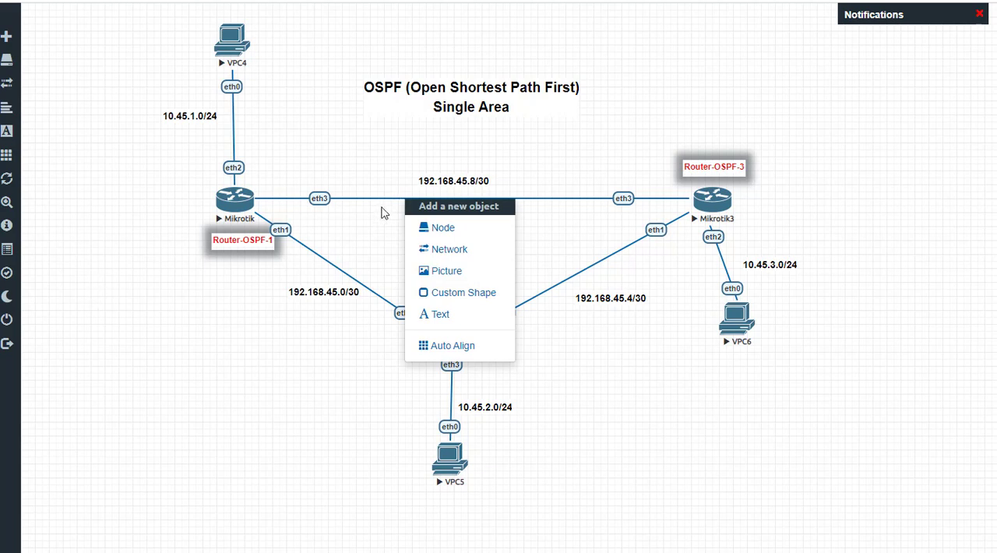
right_click(383, 203)
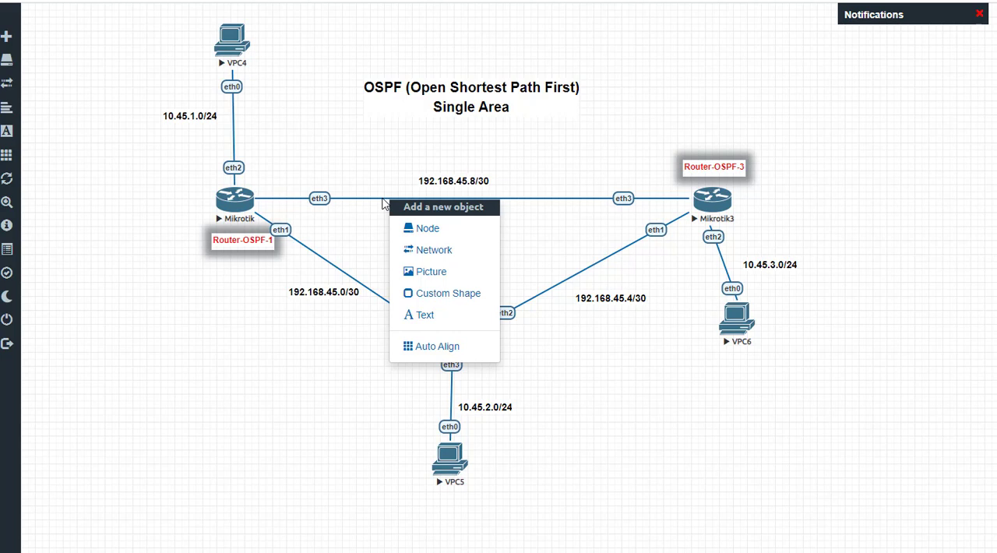
left_click(382, 204)
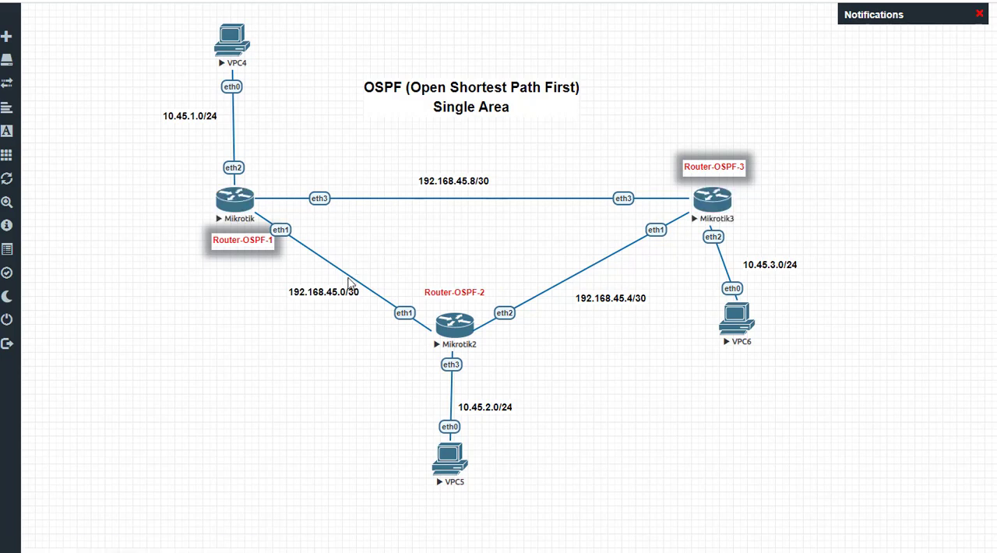
right_click(350, 281)
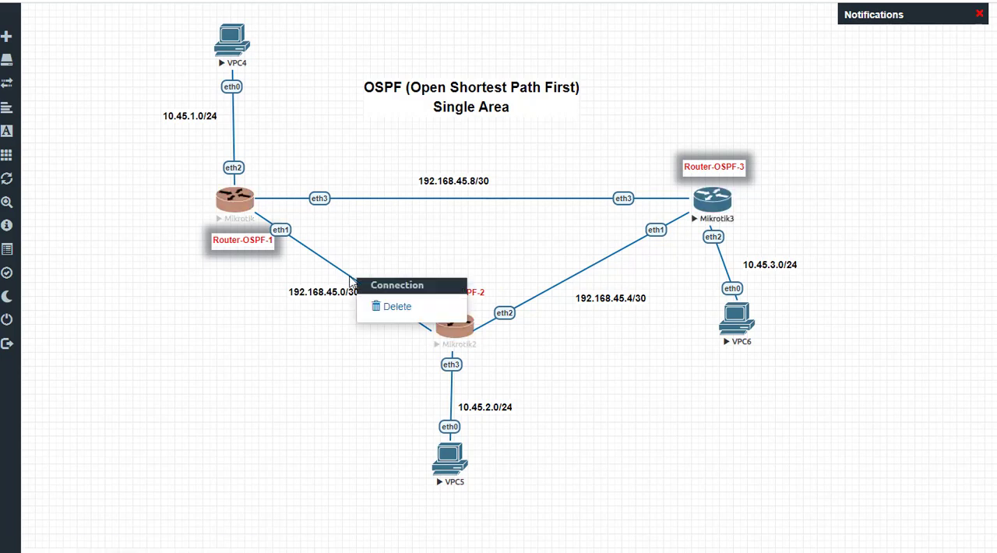
Step: Delete the 192.168.45.8/30 connection between the eth3 interfaces of Router-OSPF-1 and Router-OSPF-3
right_click(413, 204)
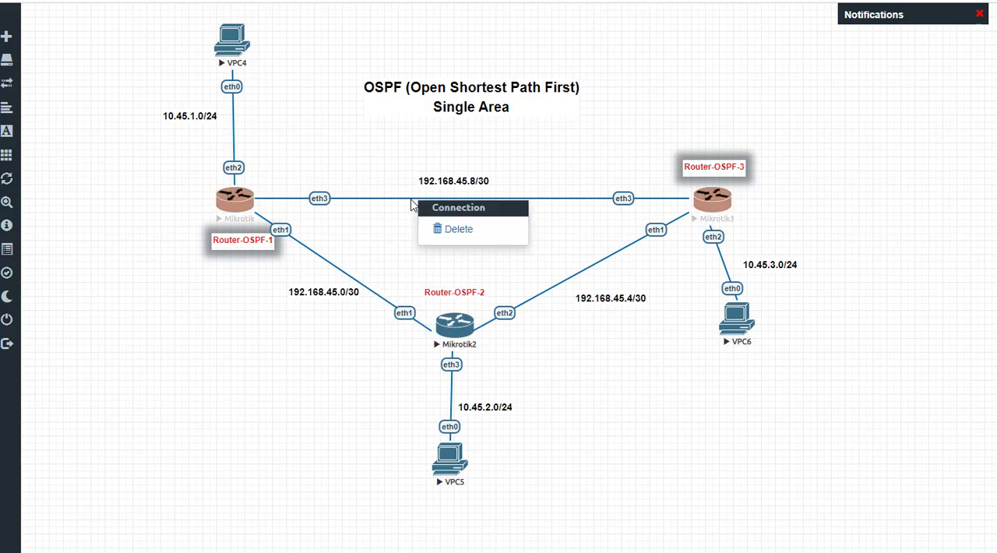
left_click(457, 229)
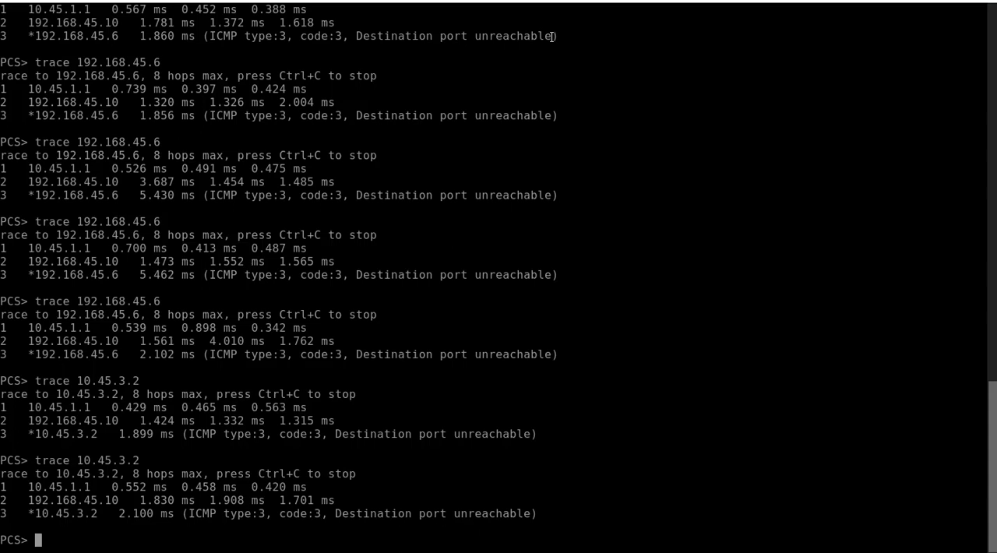
Step: In the VPC4 console, repeat the trace to 10.45.3.2 four times to check the route without the direct link
key("Up")
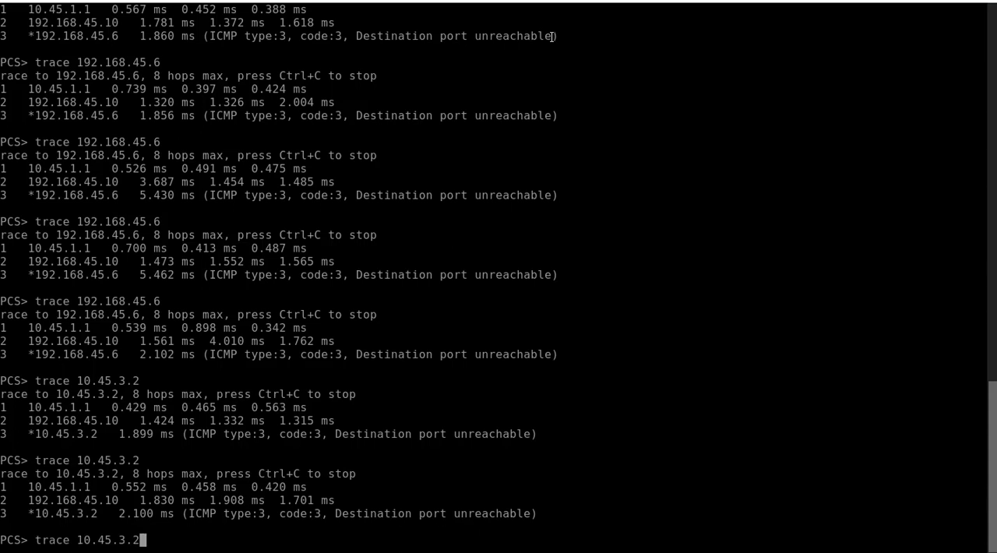
key("Return")
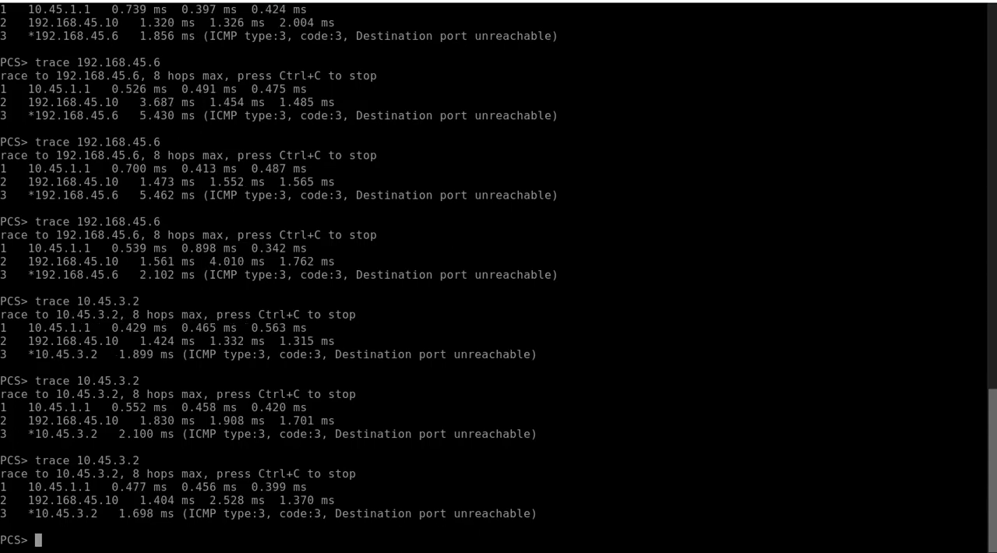
key("Up")
key("Return")
key("Up")
key("Return")
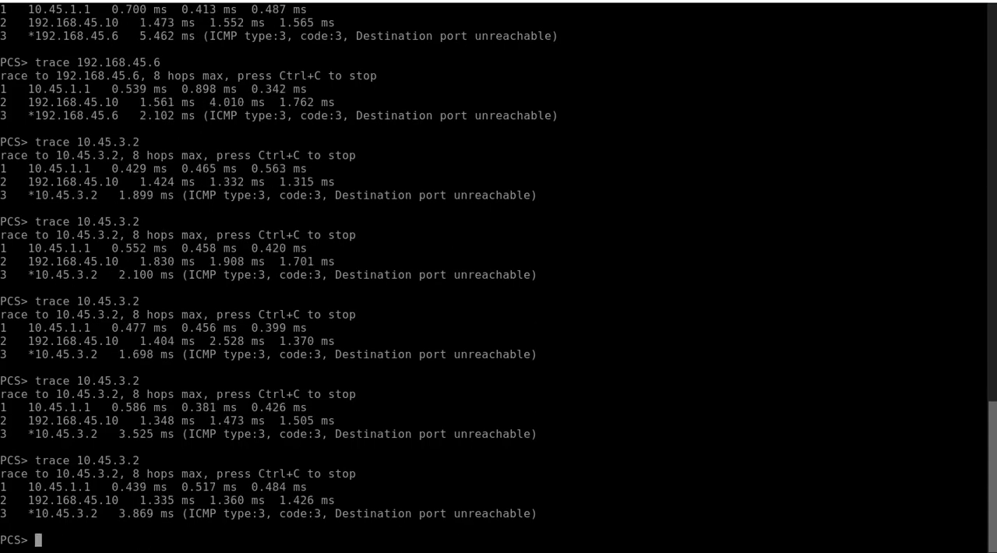
key("Up")
key("Return")
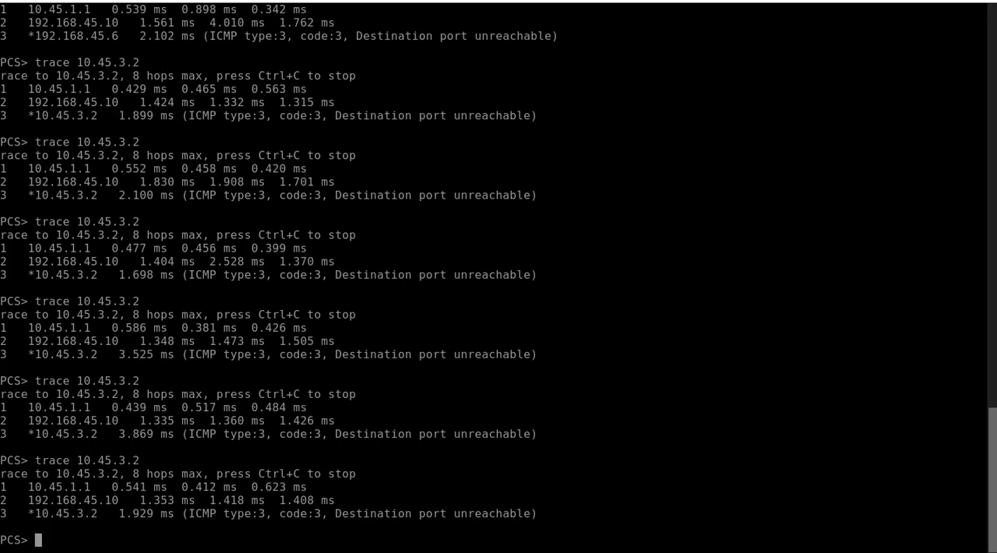
left_click(901, 1)
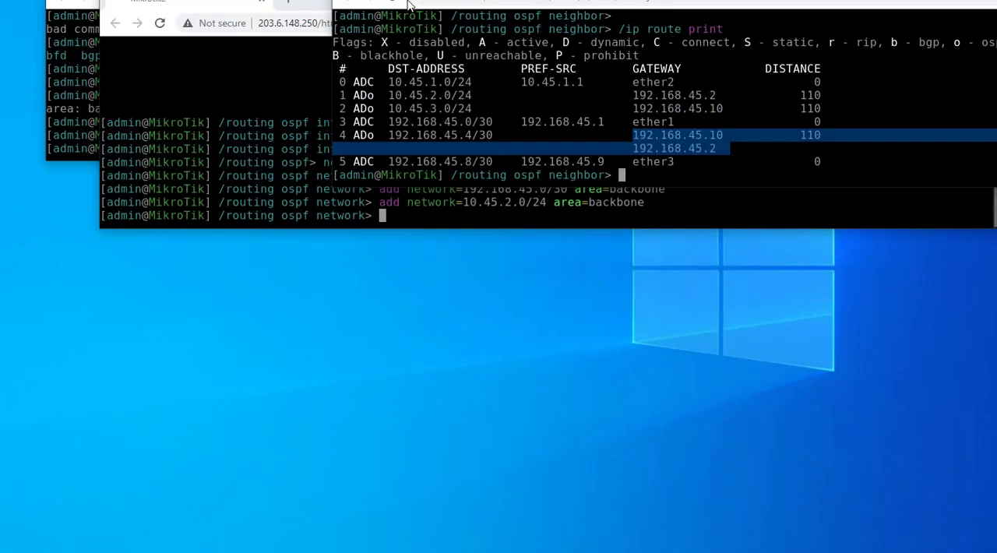
mouse_move(206, 551)
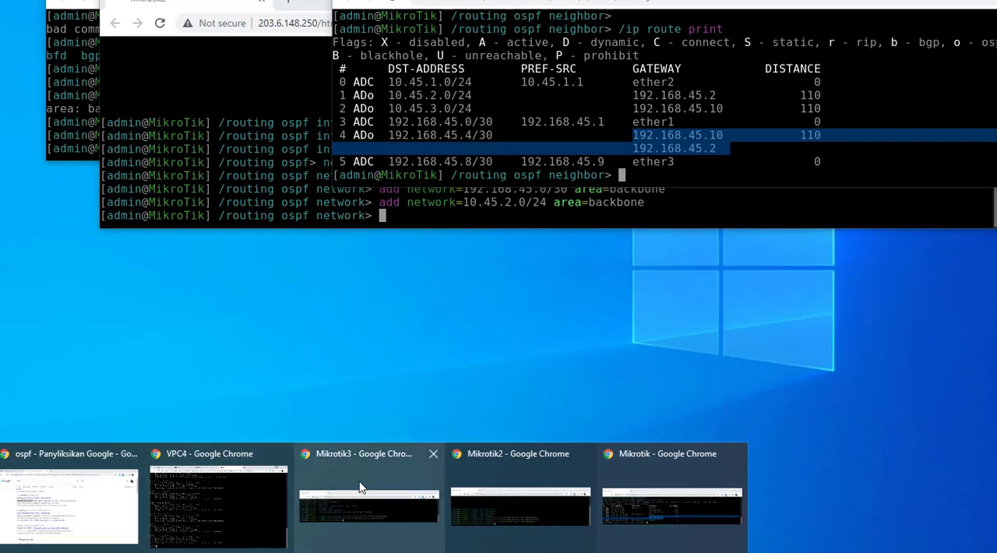
left_click(207, 461)
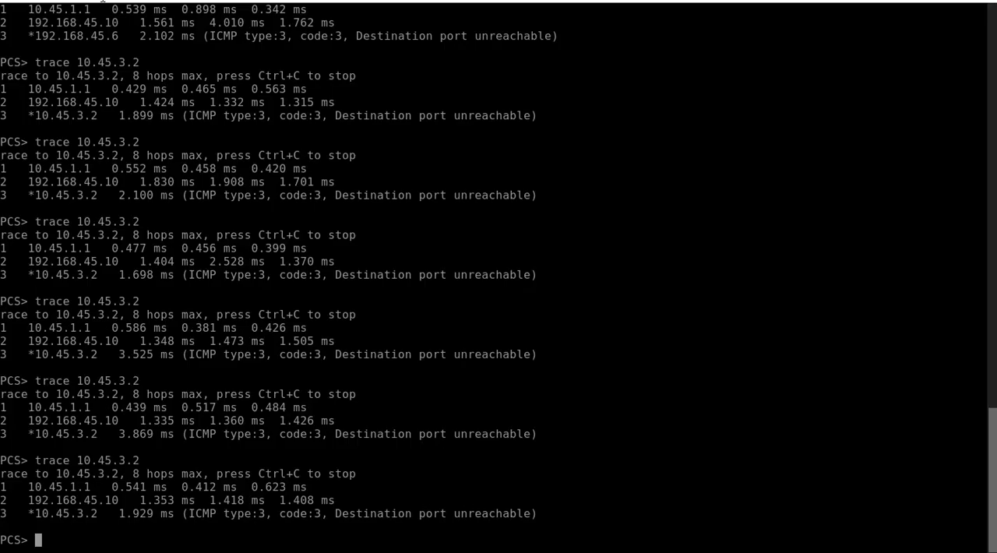
Step: Check the topology, then ping VPC6 at 10.45.3.2 from the VPC4 console and stop the ping early
left_click(108, 2)
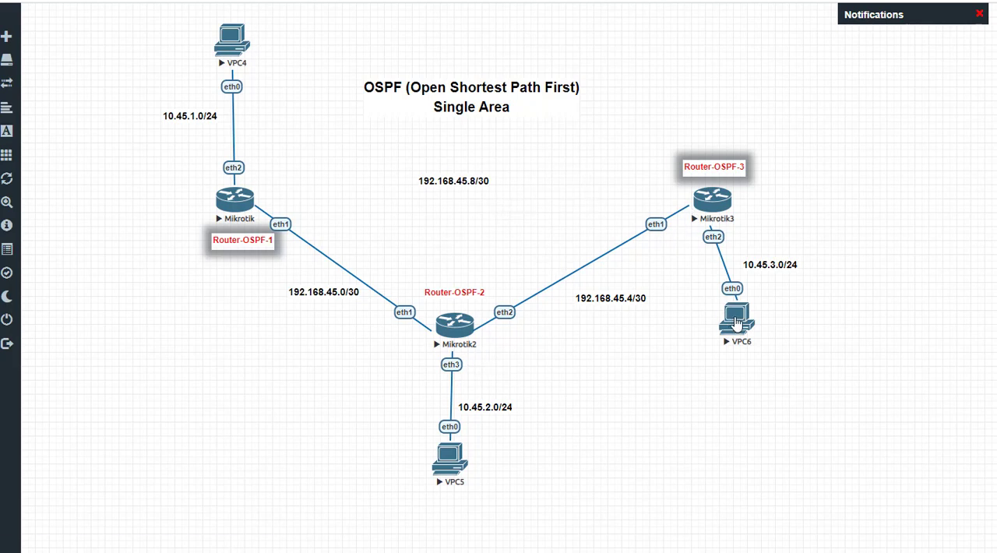
left_click(234, 39)
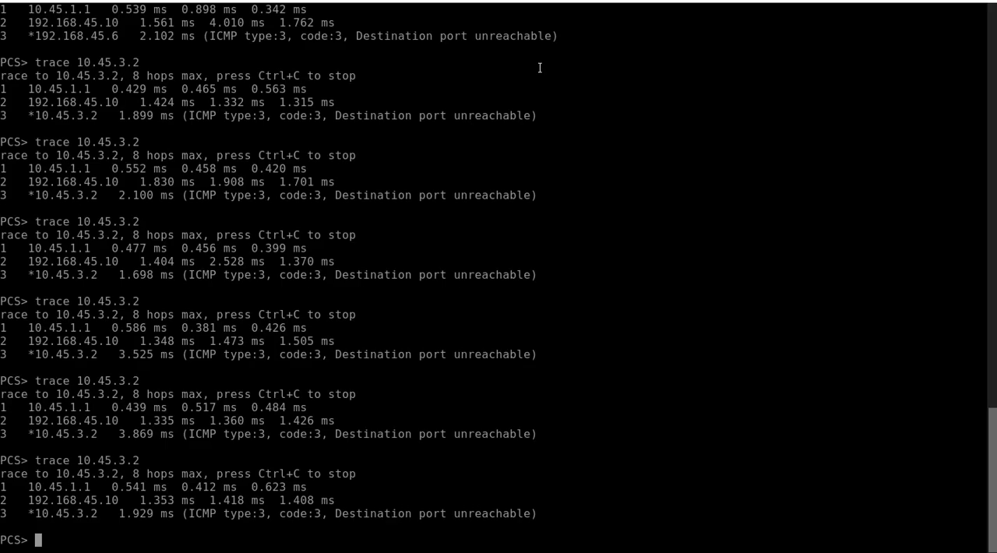
type("ping 10.45.3.2")
key("Return")
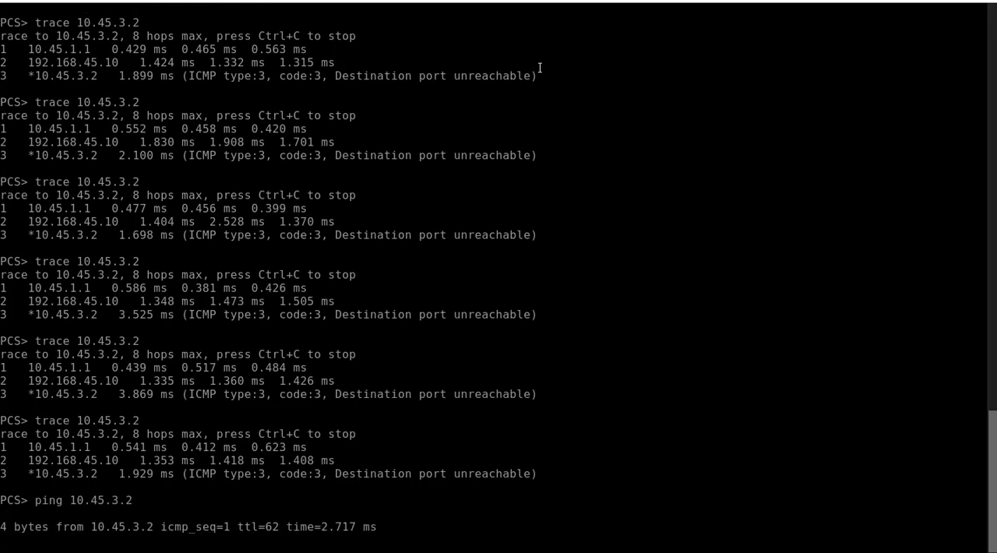
key("ctrl+c")
Step: Trace the path from VPC4 to 10.45.3.2 once more after the ping
key("Up")
key("Up")
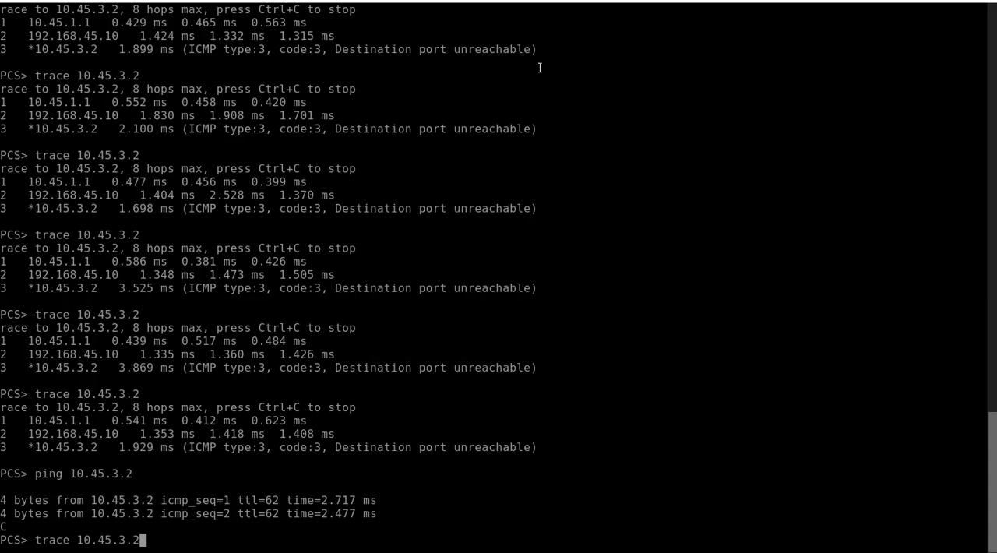
key("Return")
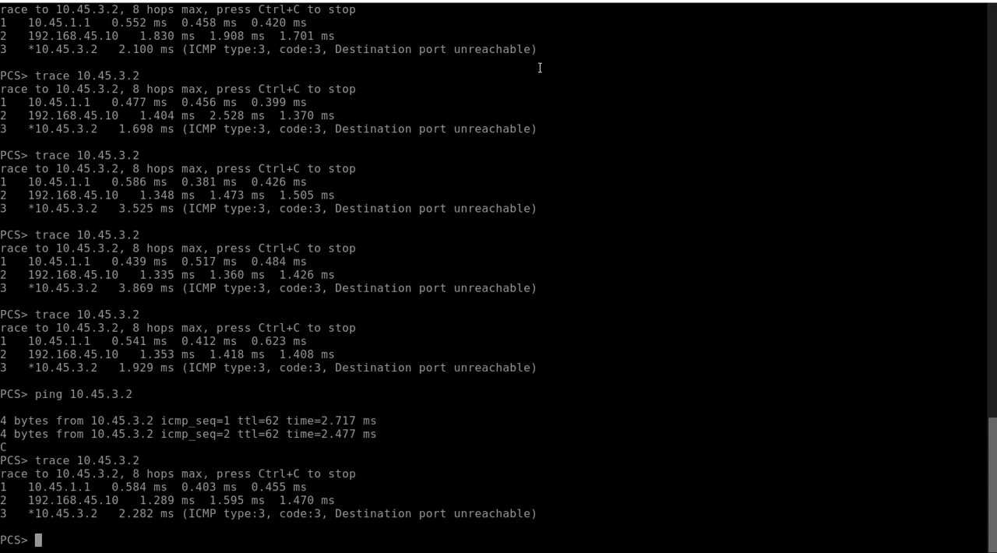
Step: Repeat the trace from VPC4 to 10.45.3.2 three more times
key("Up")
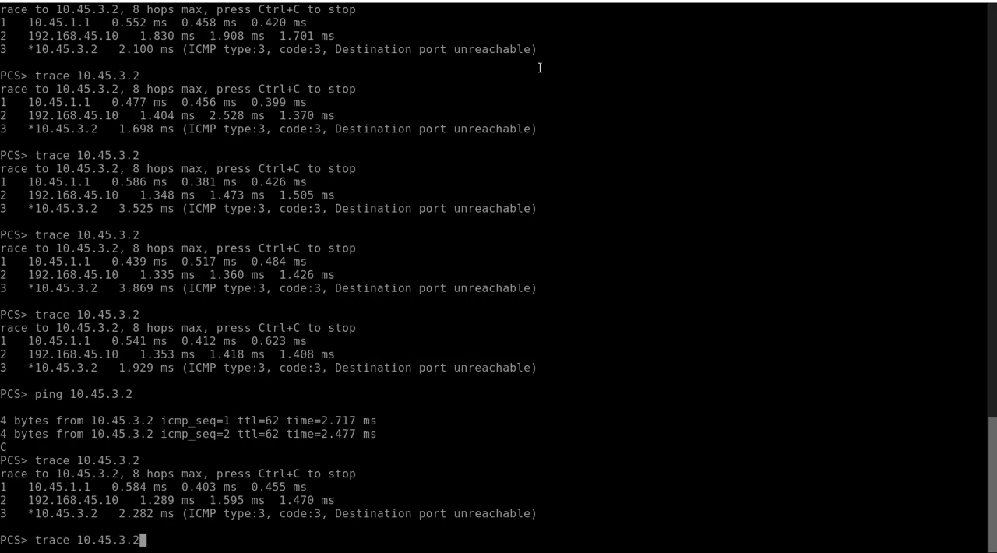
key("Return")
key("Up")
key("Return")
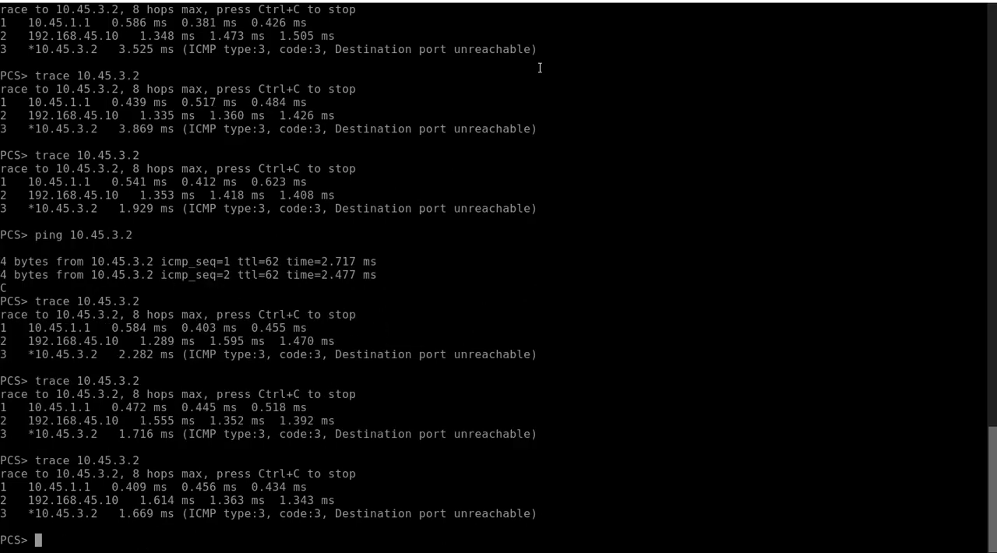
key("Up")
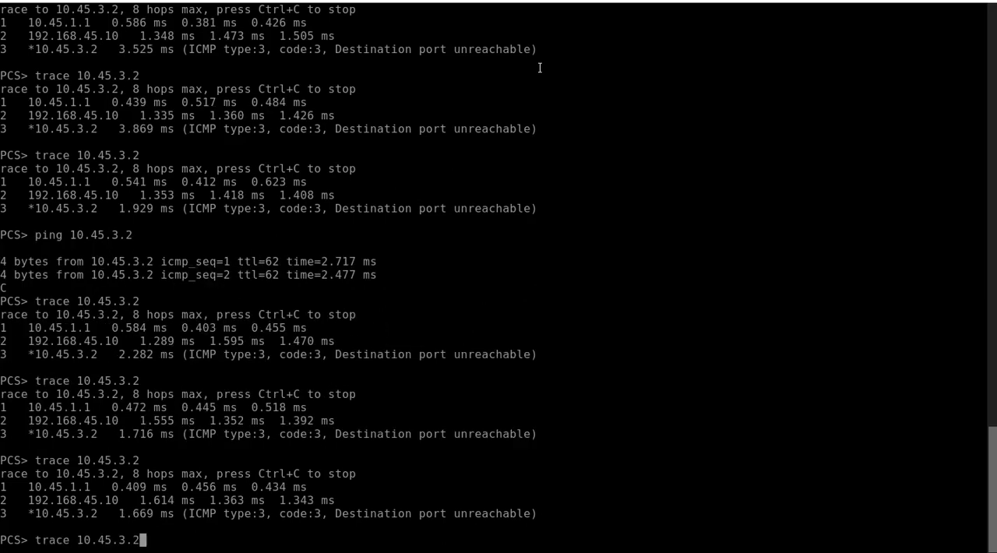
key("Return")
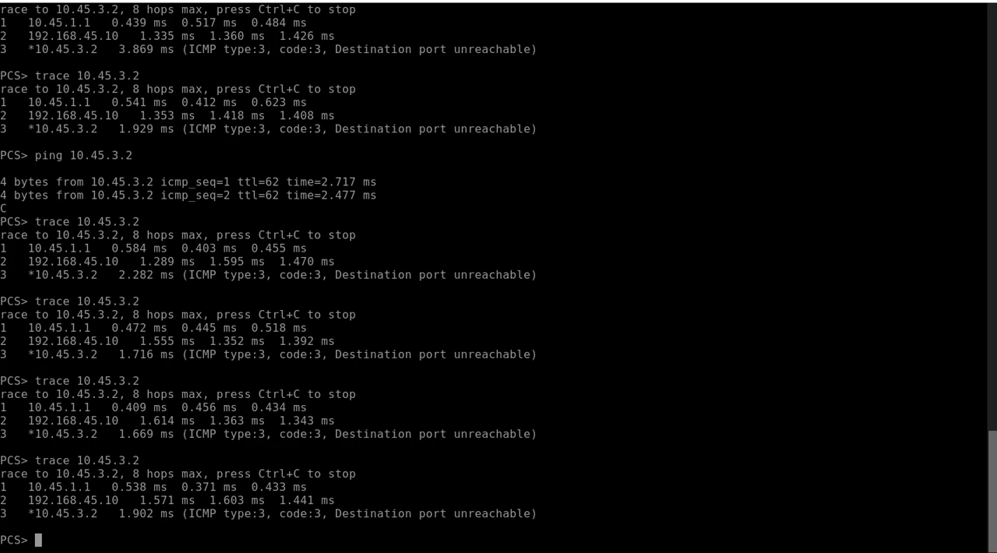
Step: Review the topology, then run a full ping to 10.45.3.2 from the VPC4 console
left_click(143, 2)
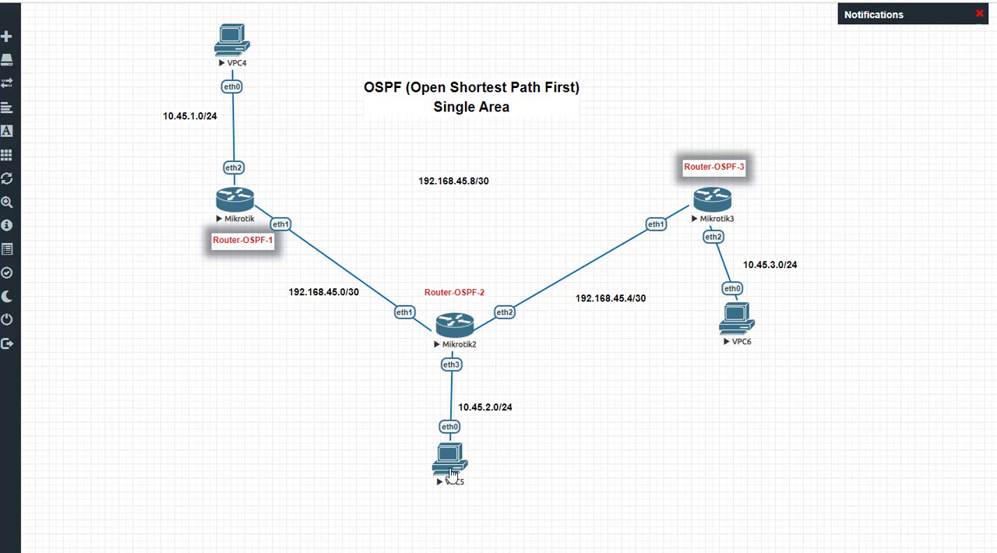
key("alt+Tab")
left_click(382, 365)
key("alt+Tab")
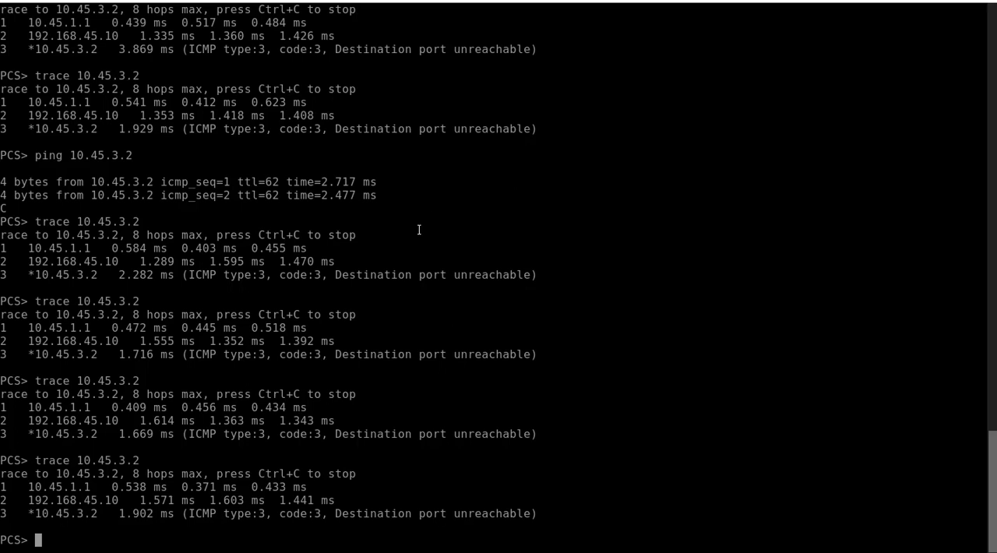
key("Up")
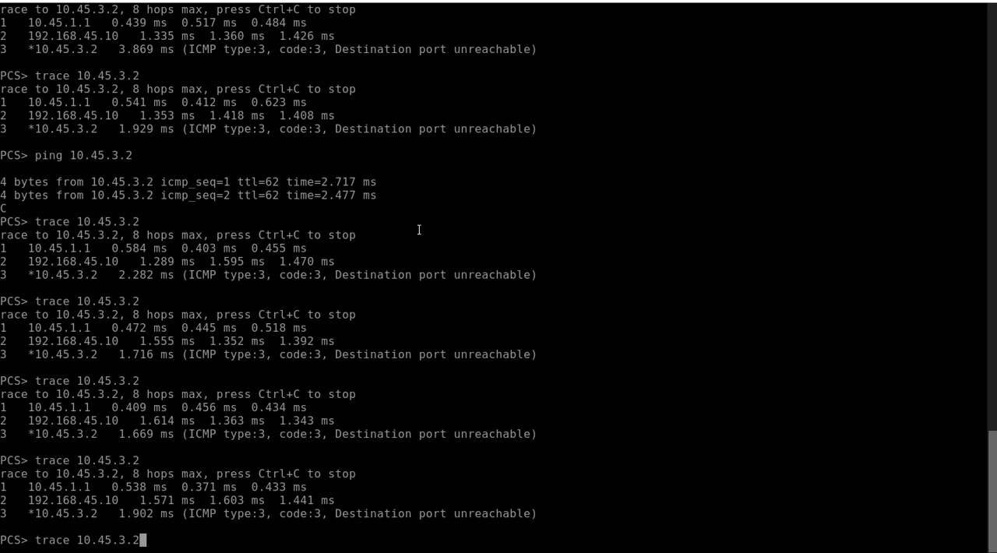
key("Up")
key("Return")
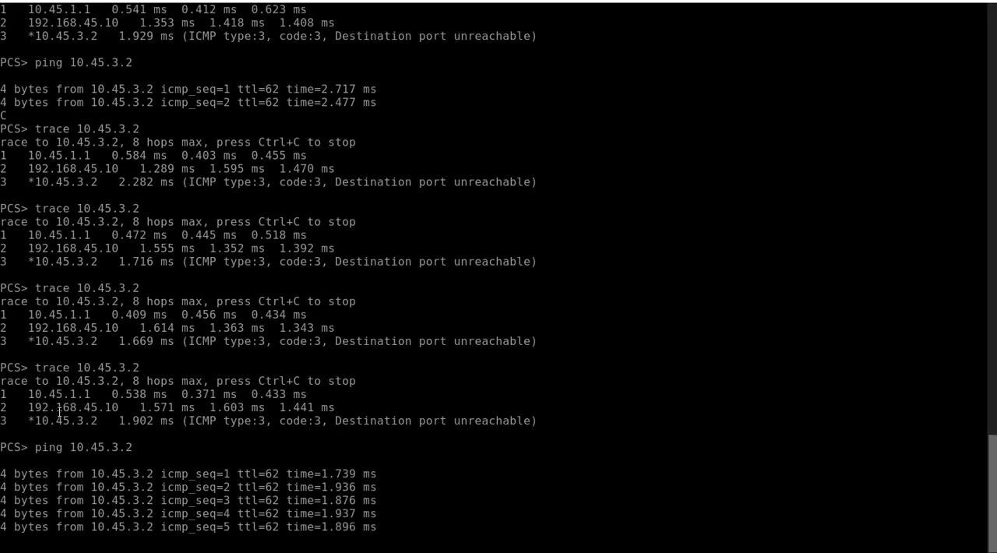
Step: Highlight the second-hop address in VPC4's latest trace and compare it with the topology
left_click_drag(28, 406, 70, 394)
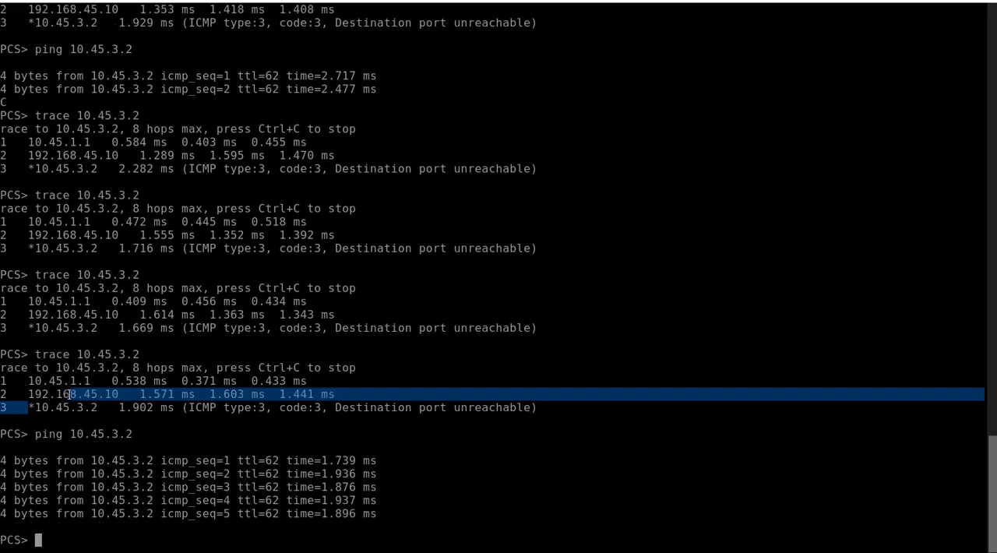
left_click_drag(28, 393, 119, 394)
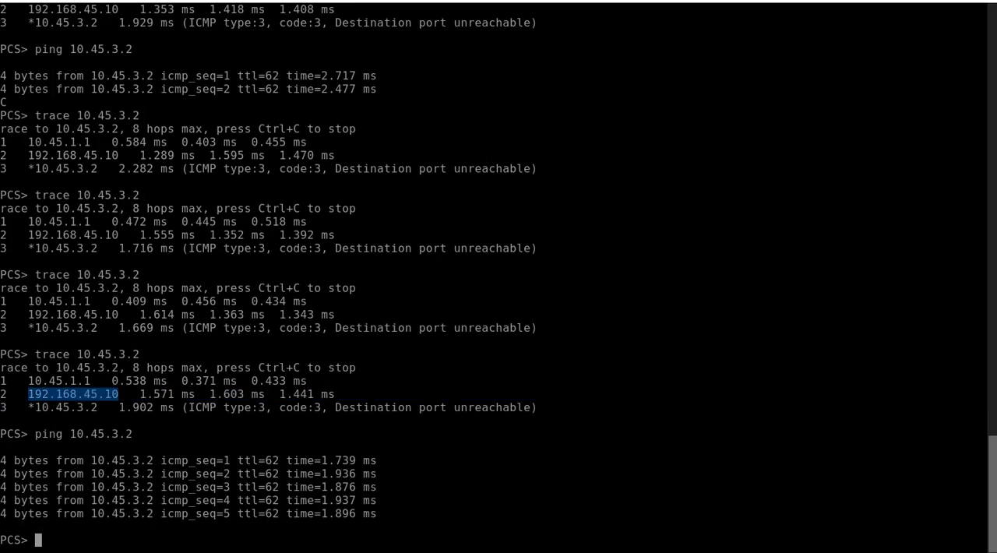
left_click(78, 1)
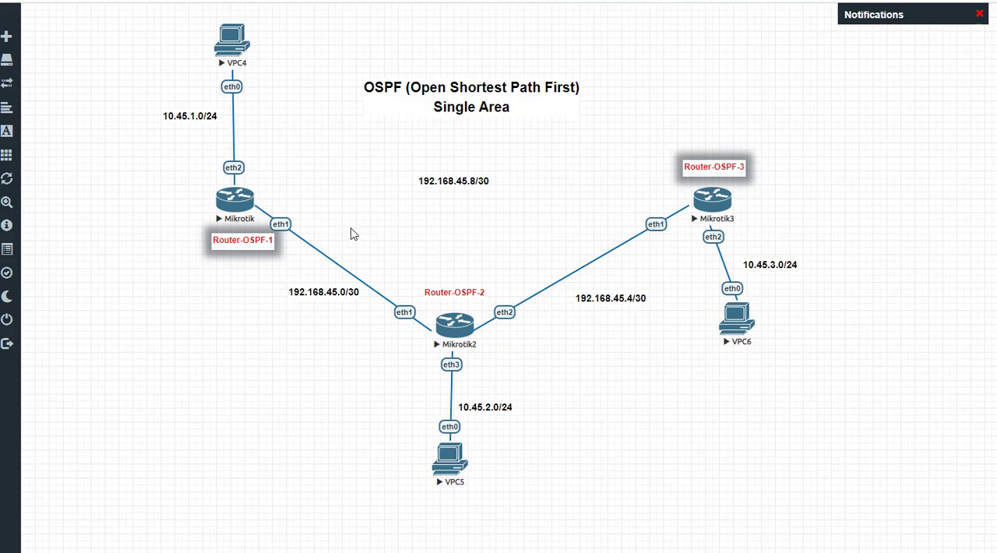
key("alt+Tab")
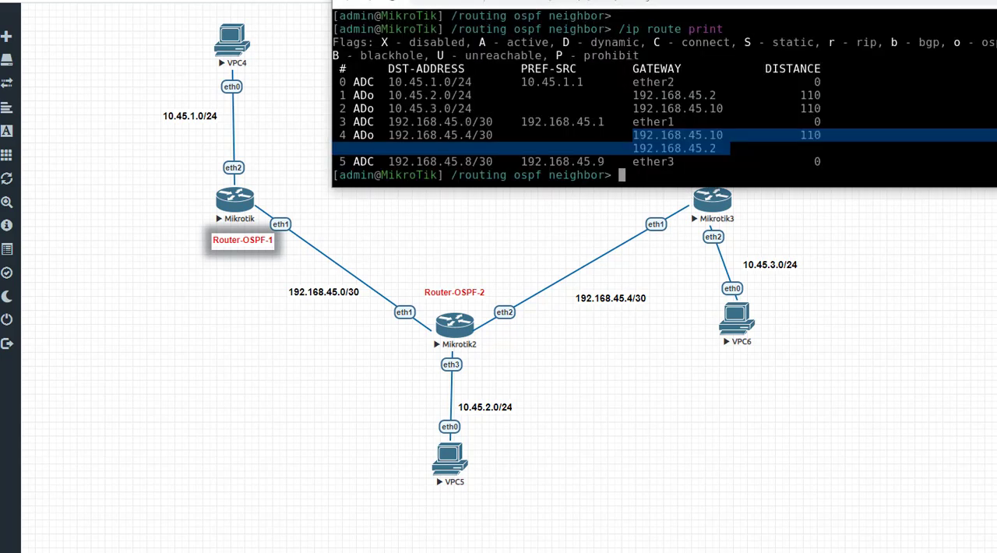
key("alt+Tab")
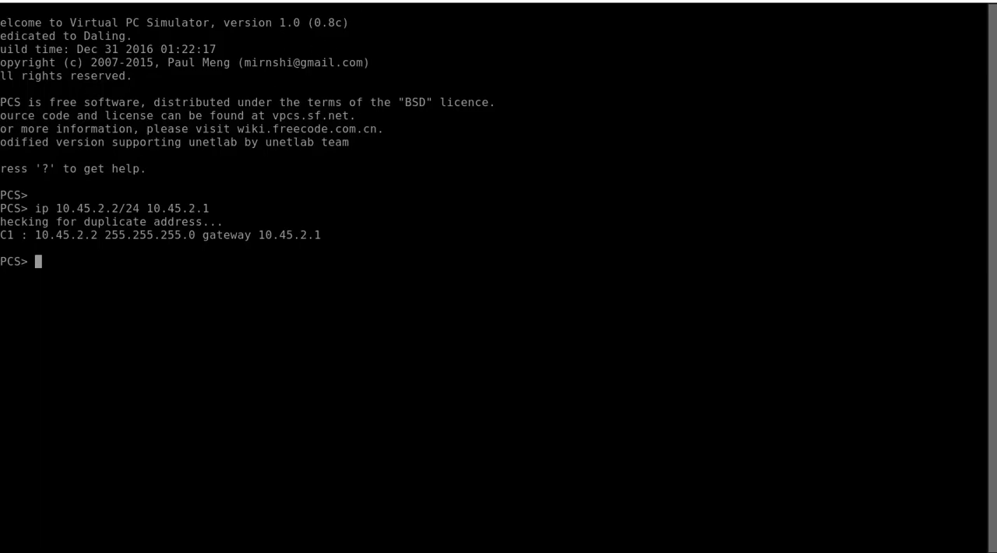
key("alt+Tab")
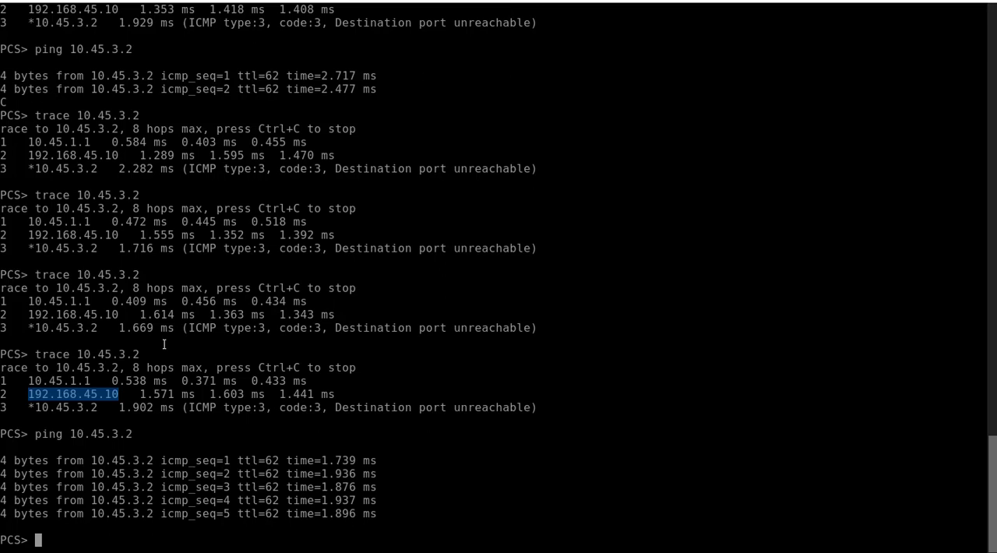
Step: Ping 10.45.3.2 from VPC4 again and recheck the last trace's second hop against the topology
key("Up")
key("Return")
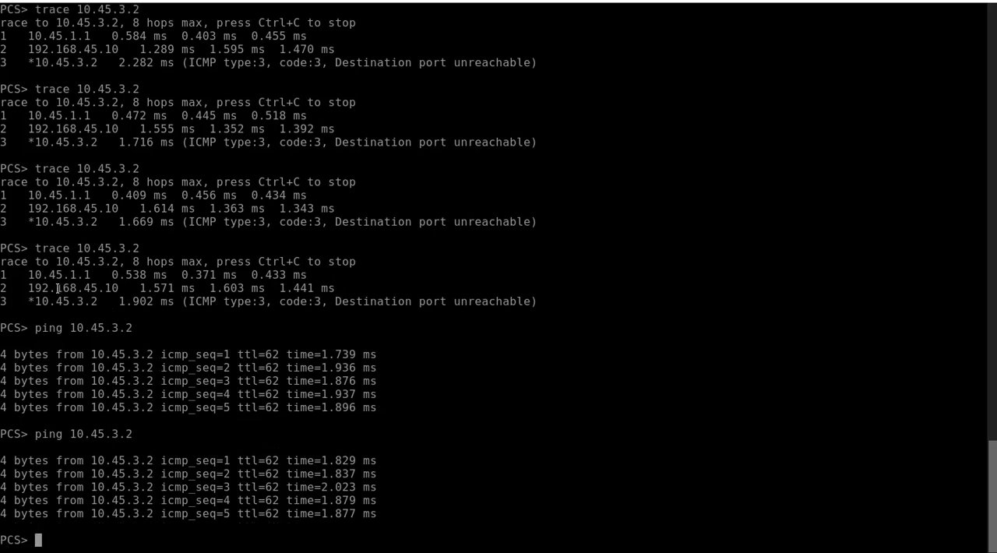
left_click_drag(29, 288, 127, 288)
left_click(179, 1)
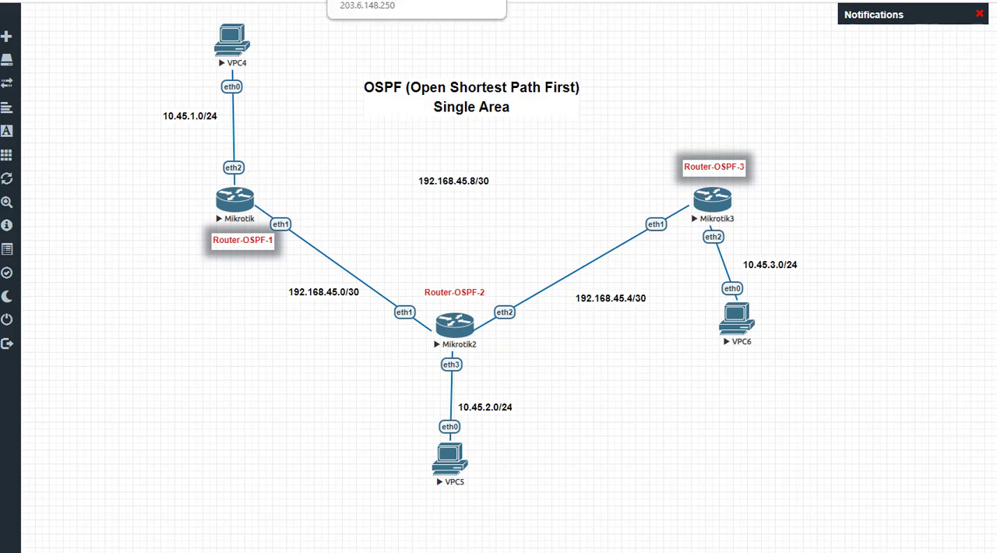
left_click(386, 1)
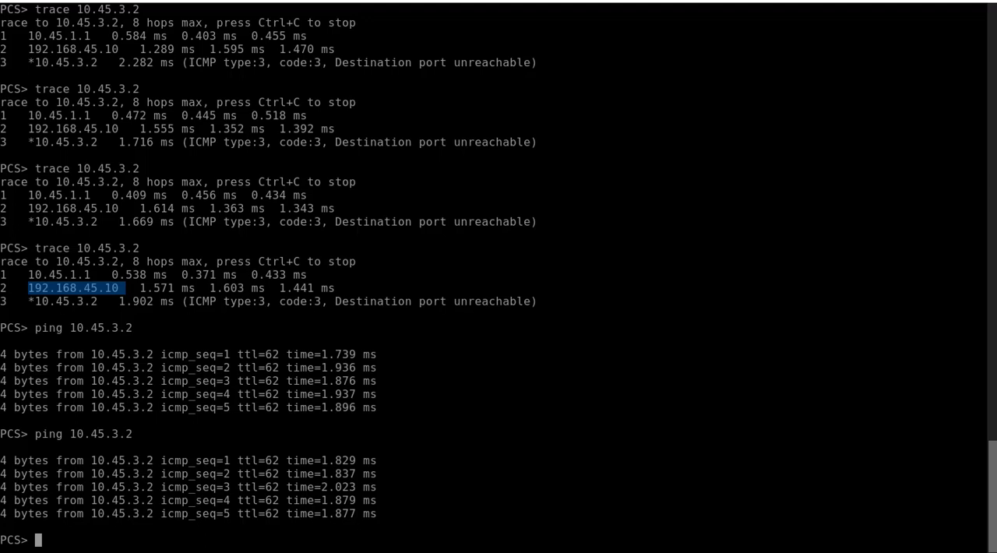
Step: In the VPC6 console, ping VPC4 at 10.45.1.2 and stop the ping early
left_click(285, 0)
key("Up")
key("BackSpace")
key("BackSpace")
key("BackSpace")
key("BackSpace")
key("BackSpace")
key("BackSpace")
key("BackSpace")
key("BackSpace")
key("BackSpace")
key("BackSpace")
key("BackSpace")
key("BackSpace")
key("BackSpace")
key("BackSpace")
key("BackSpace")
key("BackSpace")
key("BackSpace")
key("BackSpace")
key("BackSpace")
key("BackSpace")
key("BackSpace")
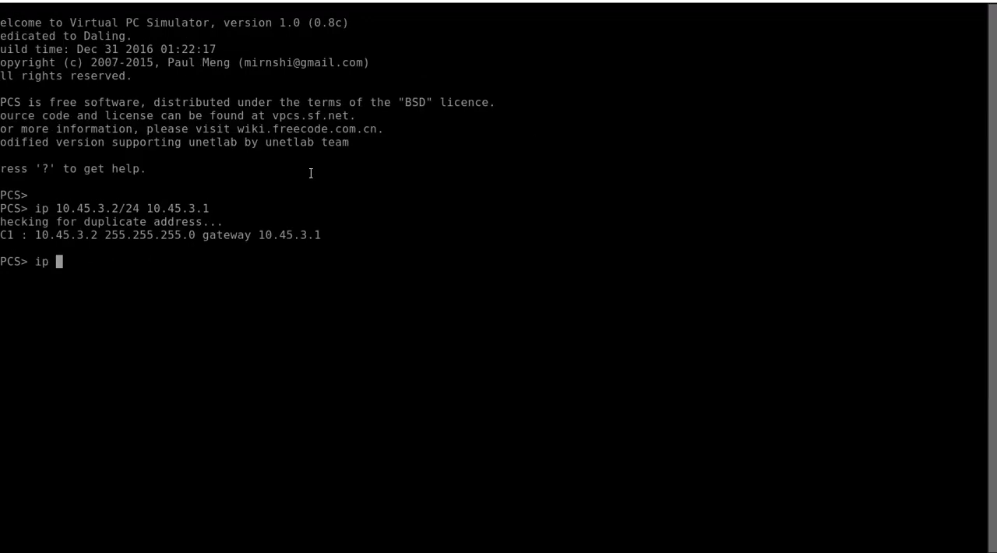
type("ping 10.5")
key("BackSpace")
type("45")
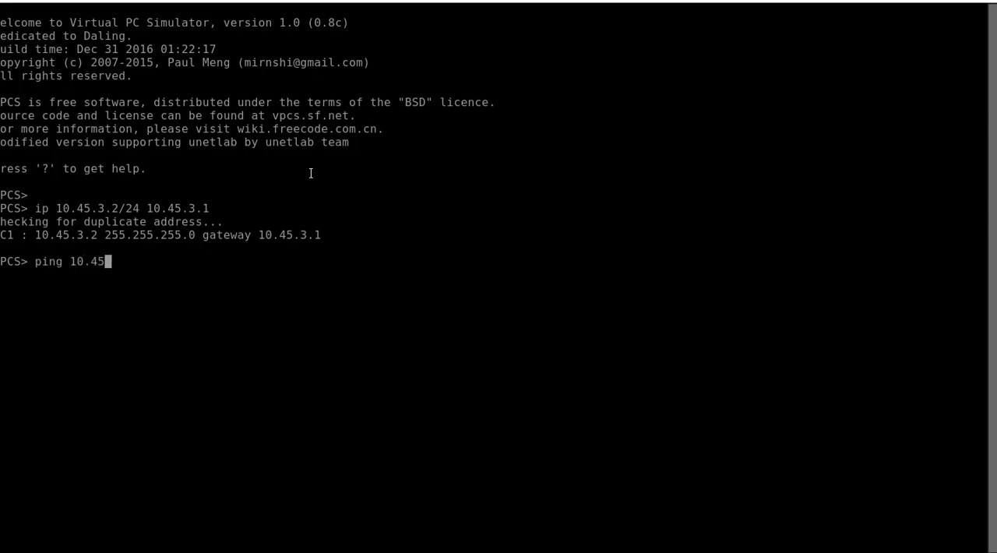
type(".1.2")
key("Return")
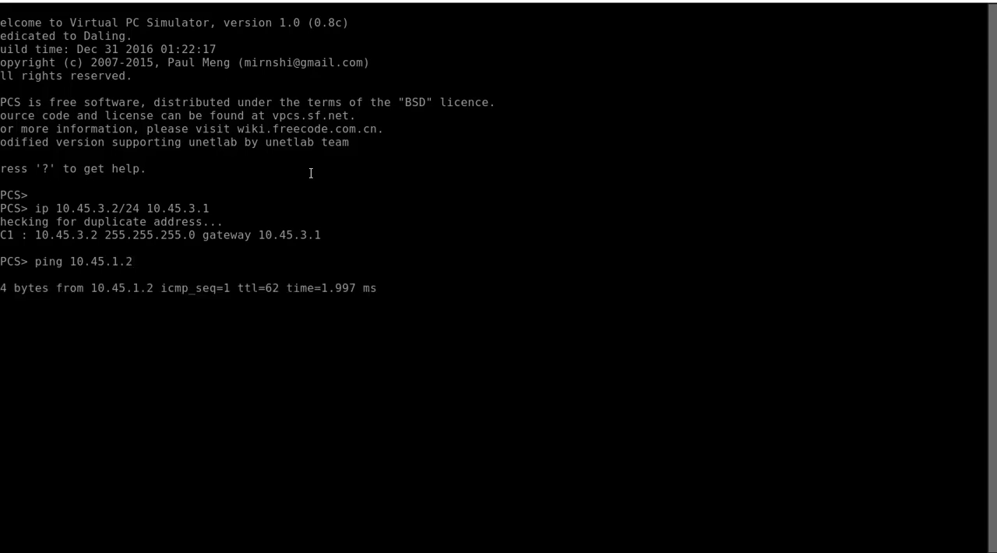
key("ctrl+c")
Step: Try to trace the path from VPC6 to 10.45.1.2 with the command "tarce 10.45.1.2"
key("Up")
key("Left")
key("Left")
key("Left")
key("Left")
key("Left")
key("Left")
key("Left")
key("Left")
key("Left")
key("Left")
key("BackSpace")
key("BackSpace")
key("BackSpace")
key("BackSpace")
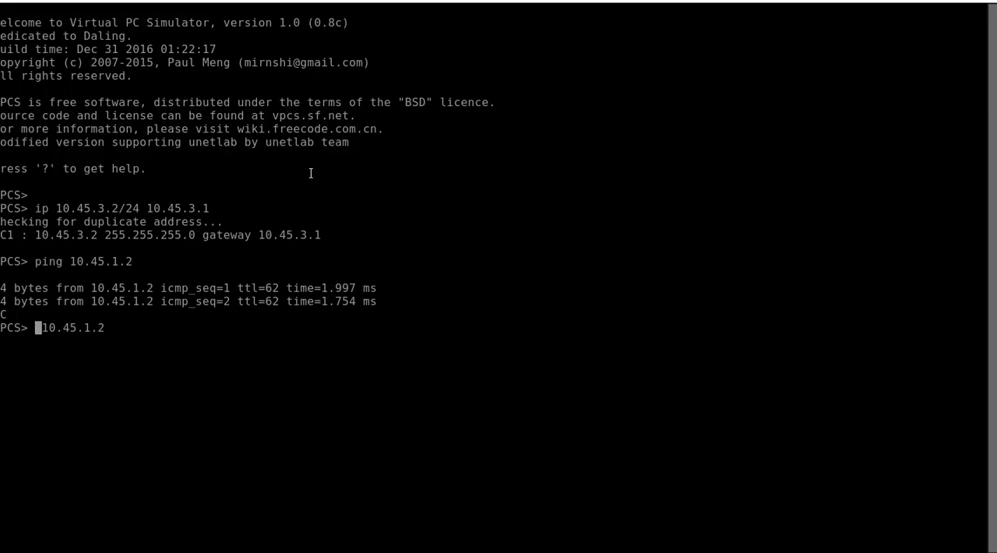
type("tarce")
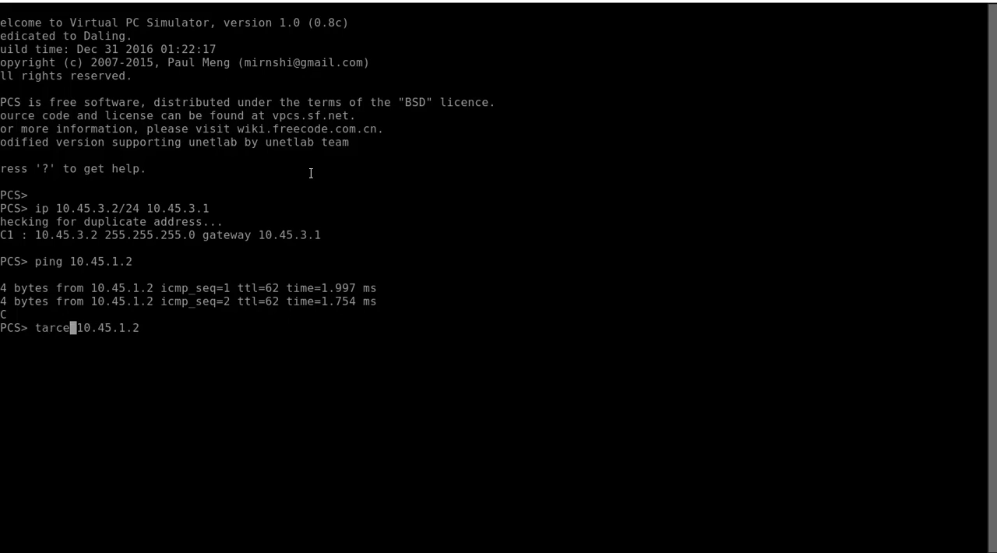
key("Return")
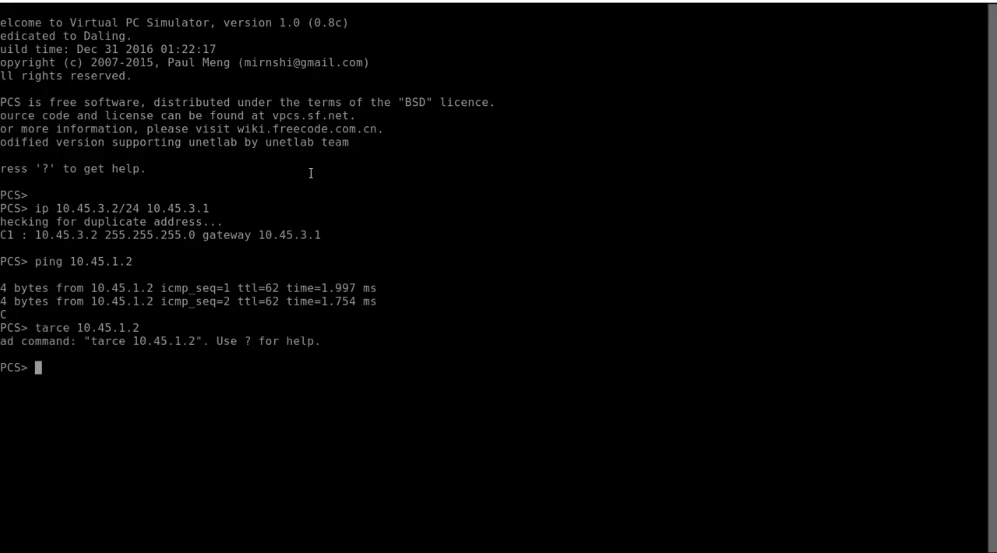
Step: List the console's available commands, then run "trace 10.45.1.2" from VPC6
type("?")
key("Return")
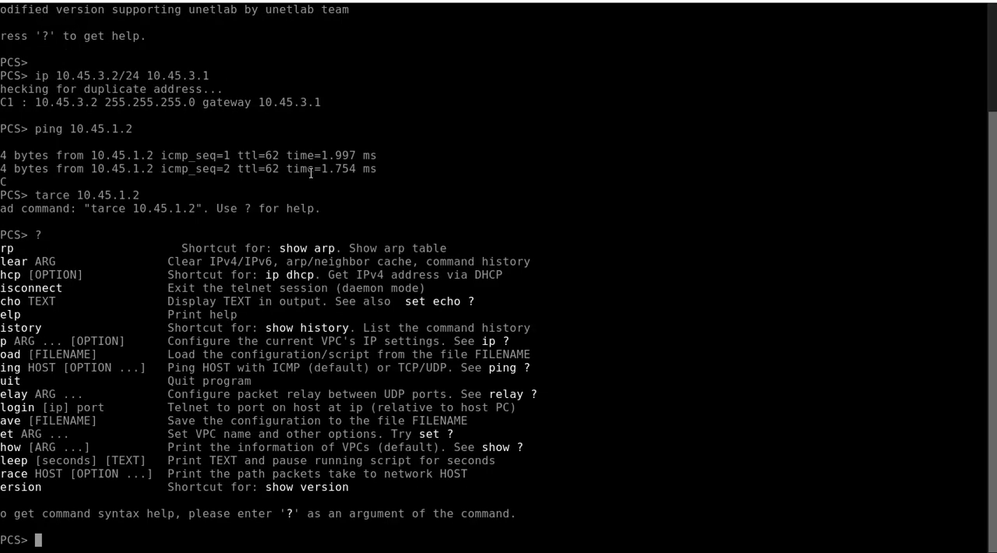
type("tracer")
key("BackSpace")
type("10.45.1.2")
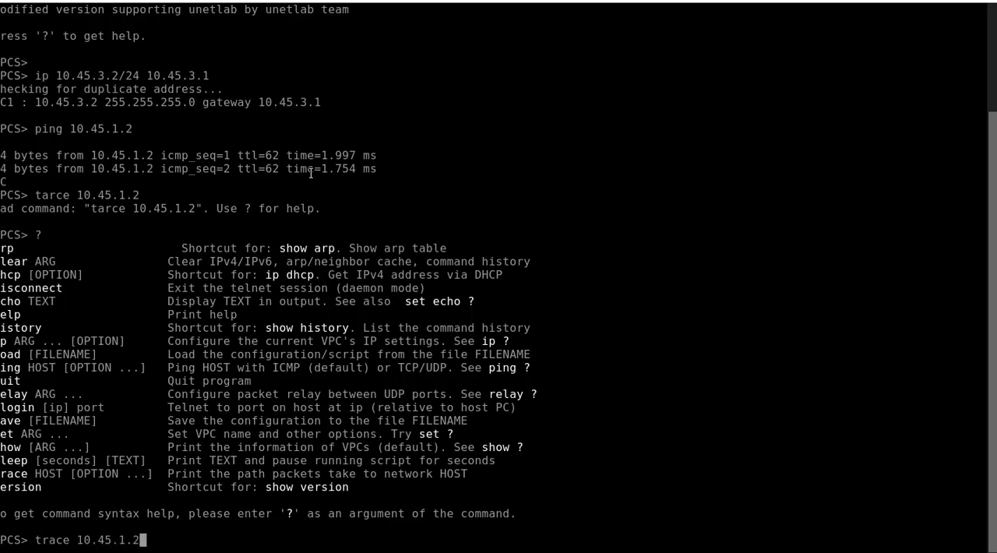
key("Return")
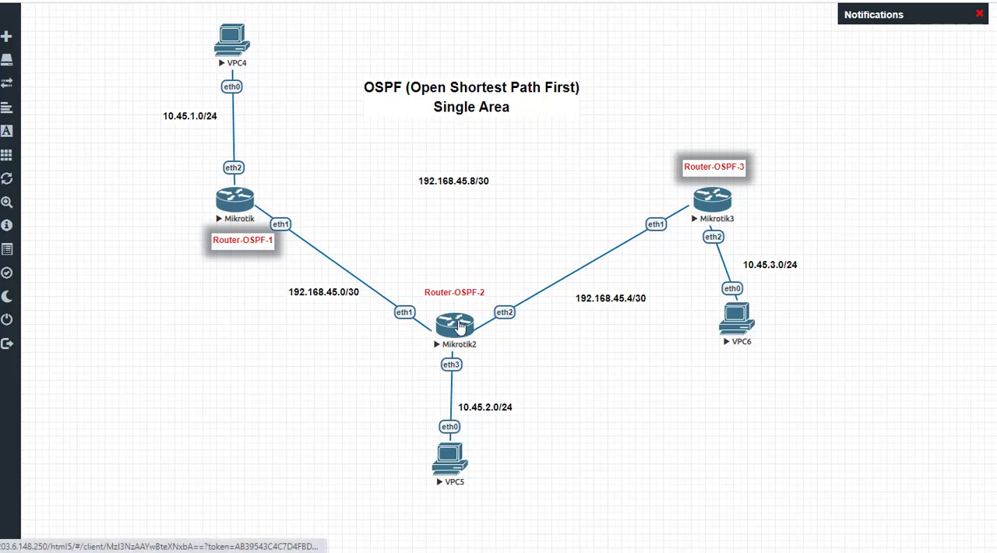
Step: Open the Router-OSPF-2 console, print its routing table with "/ip route print", and inspect the 10.45.1.0/24 route
left_click(456, 327)
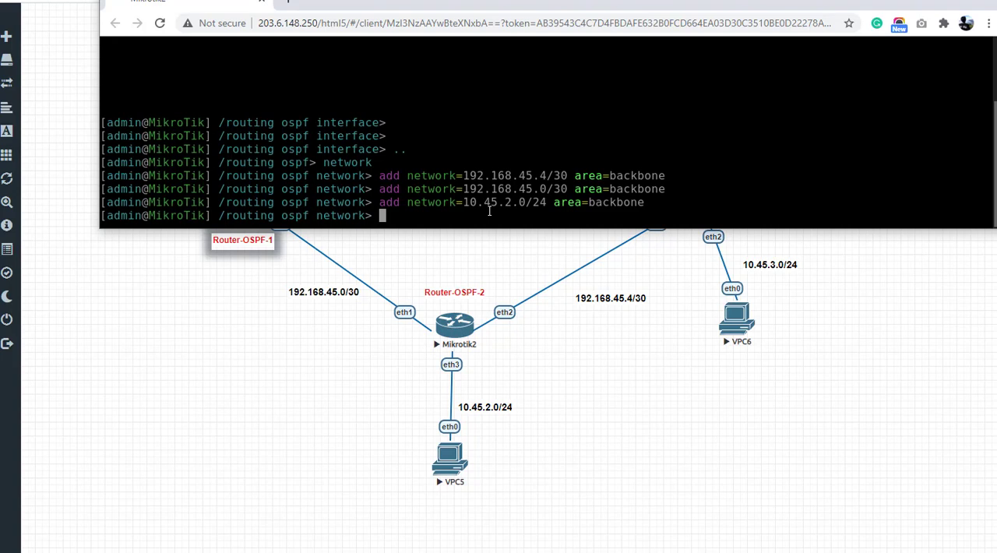
type("/ip route print")
key("Return")
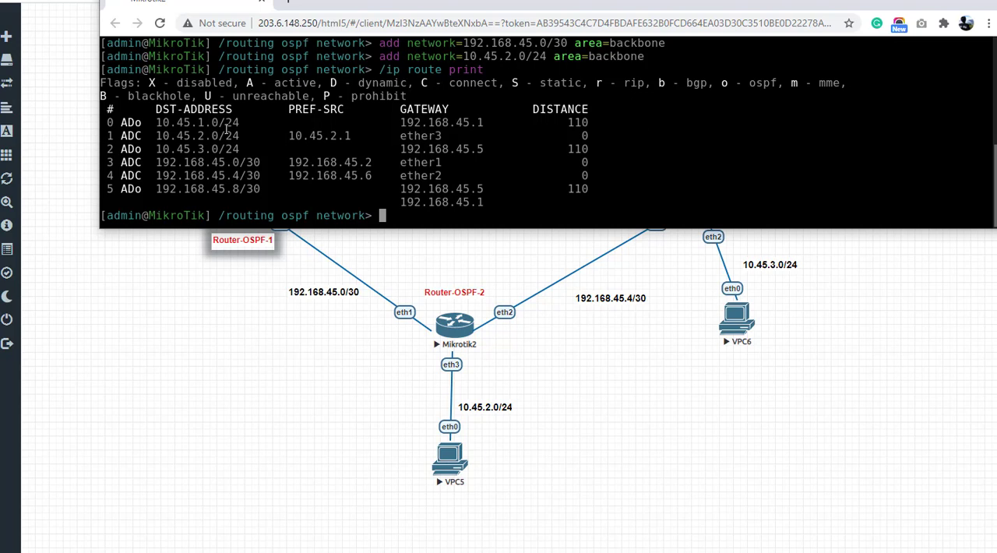
left_click_drag(196, 123, 274, 123)
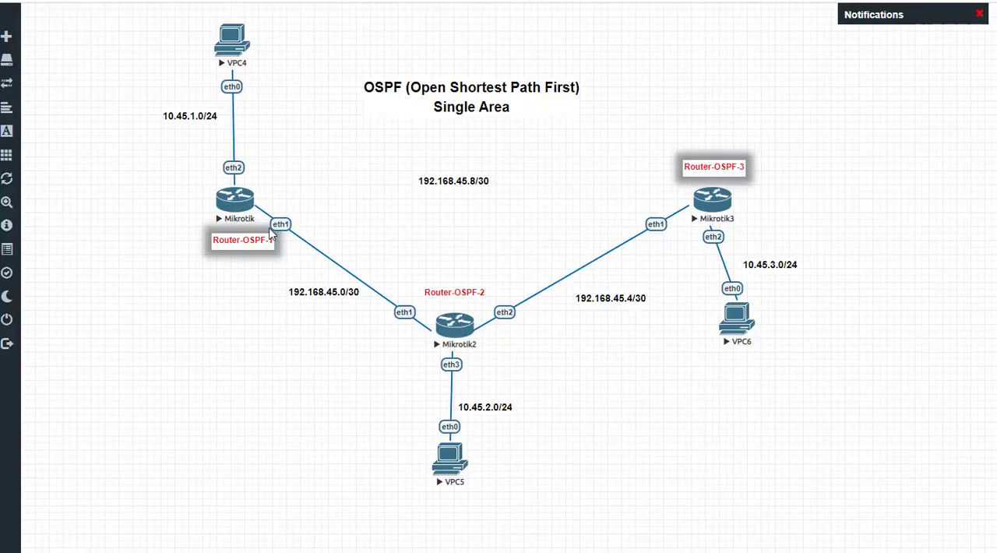
Step: In the Router-OSPF-1 console, print the routing table again and compare the gateways for 192.168.45.4/30 with the topology
left_click(236, 199)
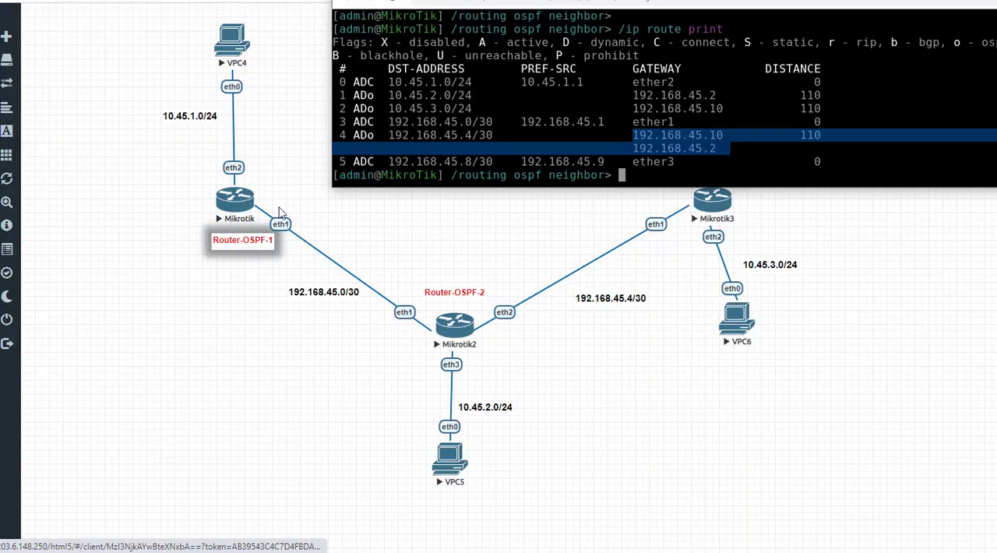
left_click(679, 159)
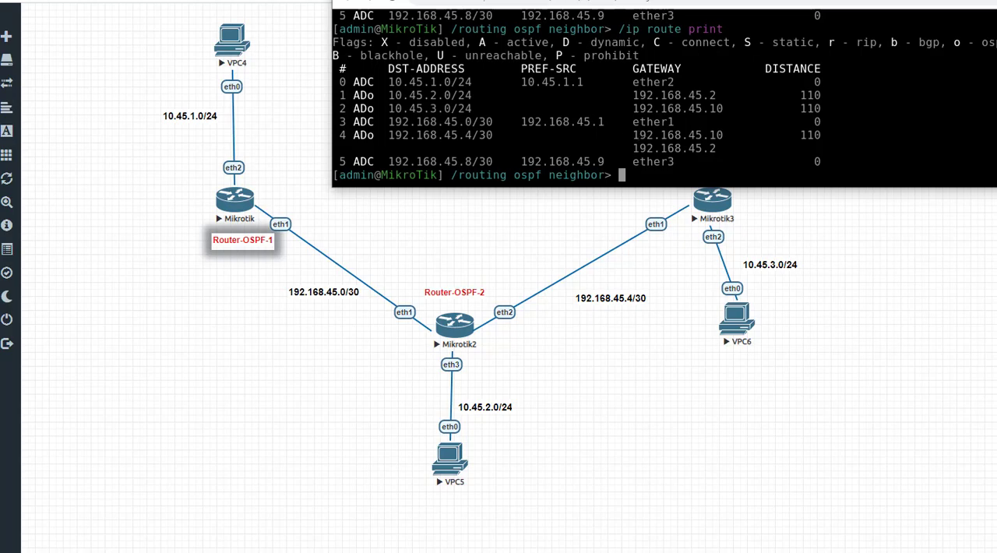
double_click(582, 0)
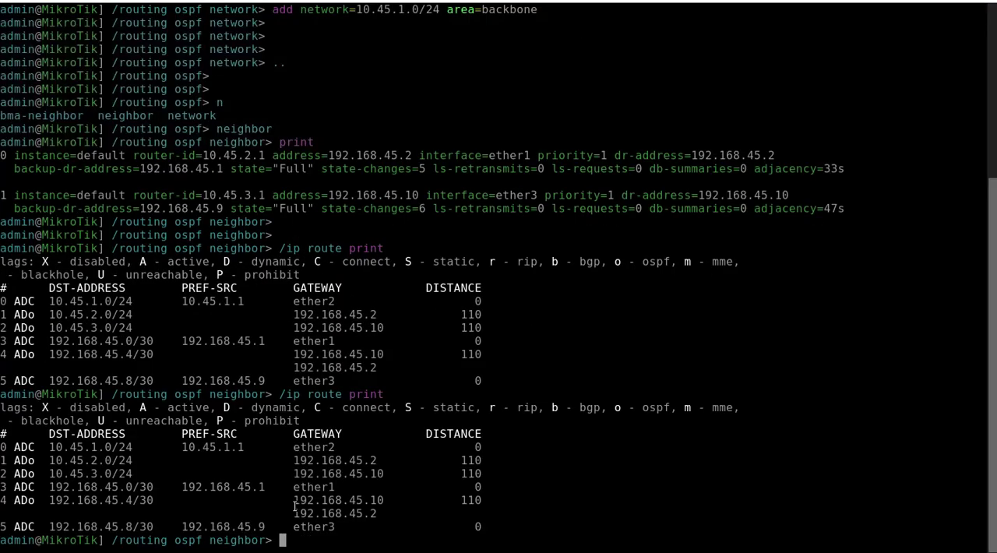
left_click_drag(292, 500, 489, 500)
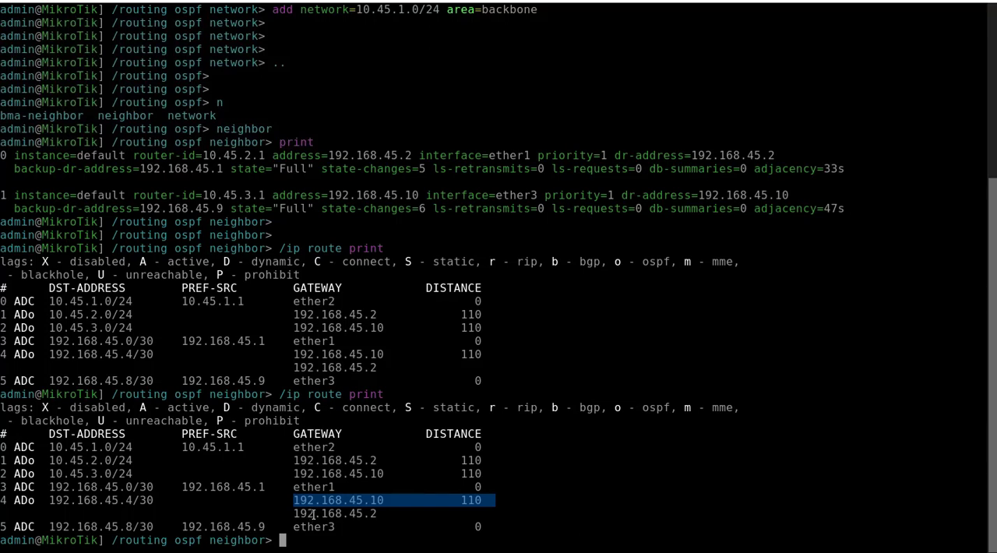
left_click_drag(289, 499, 488, 499)
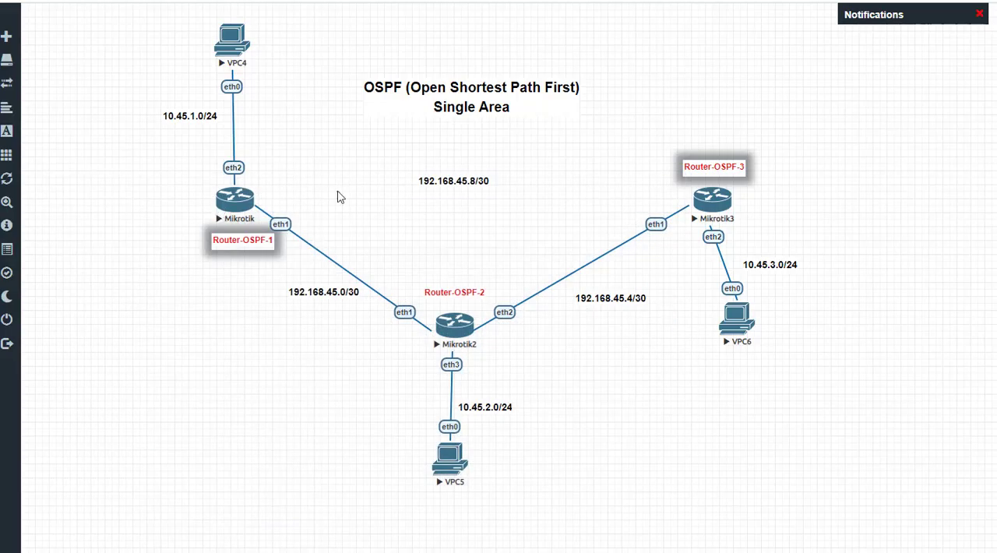
right_click(236, 200)
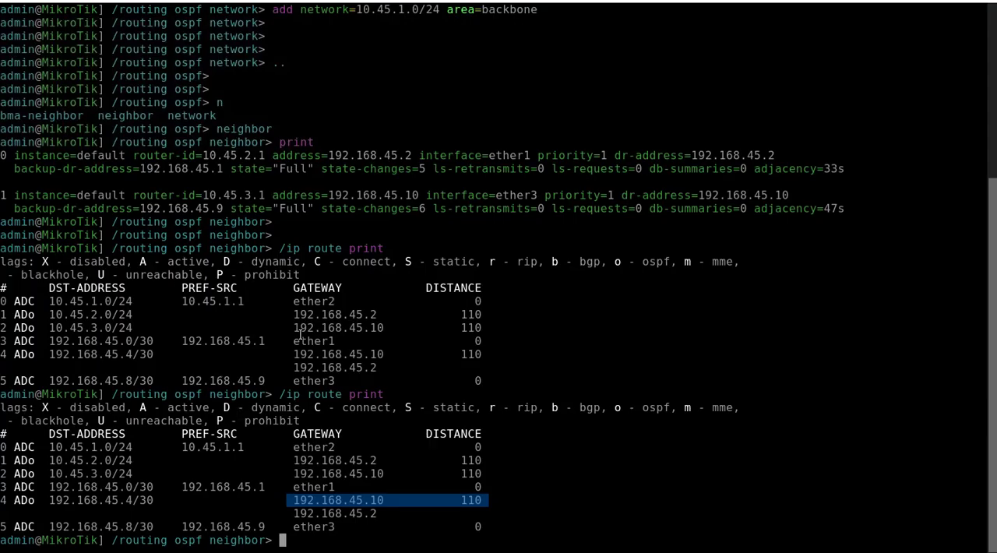
Step: Reboot Router-OSPF-1 with "/system reboot" and confirm the restart
type("sys")
key("BackSpace")
key("BackSpace")
key("BackSpace")
key("BackSpace")
type("/system reboot")
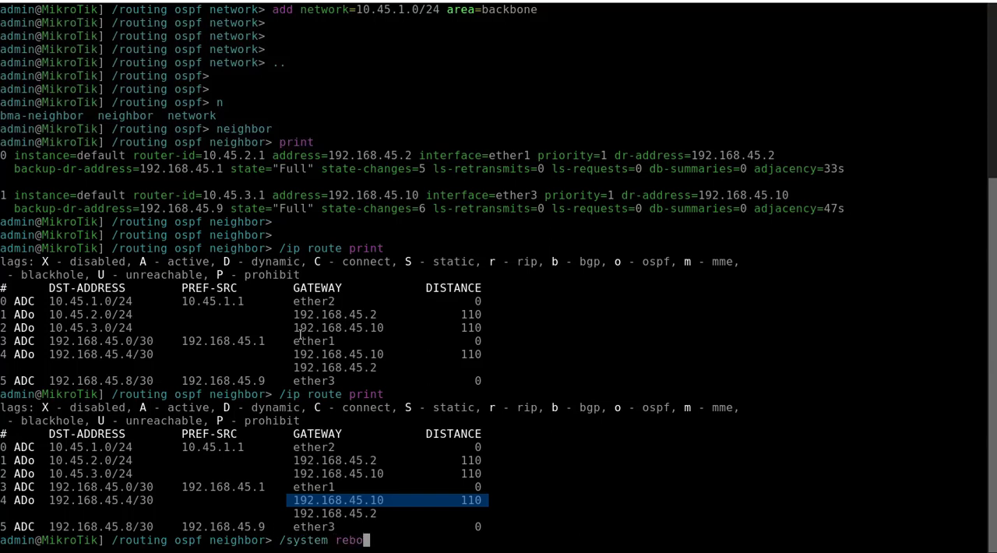
key("Return")
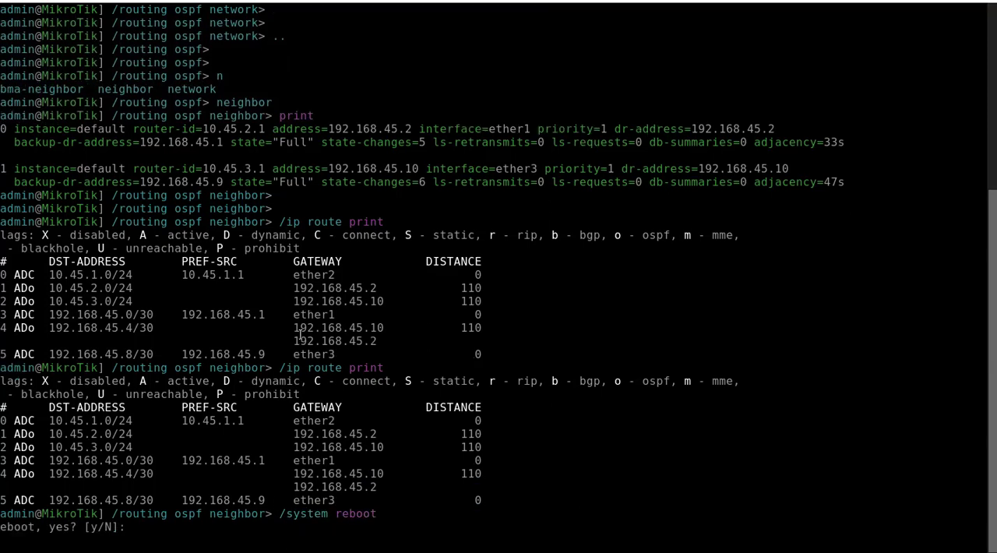
key("y")
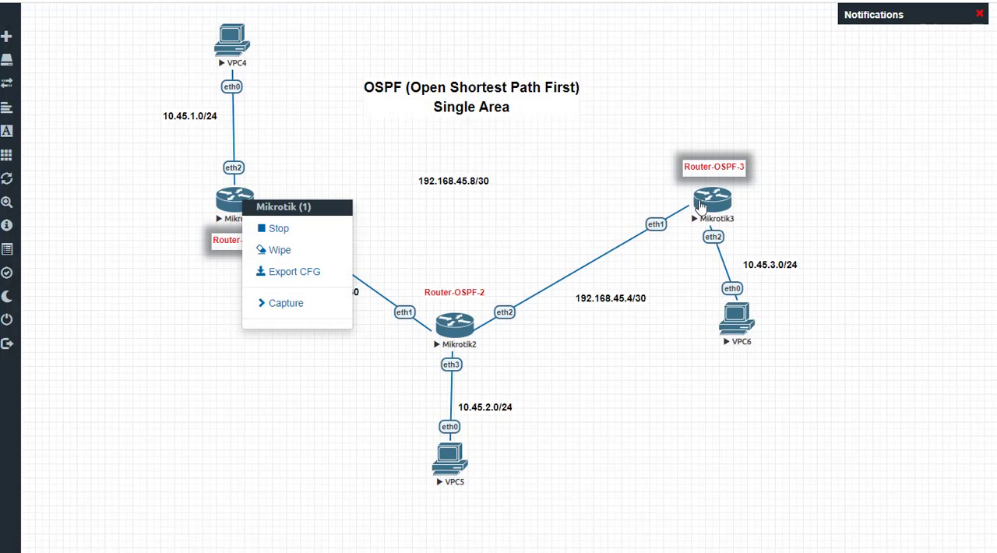
Step: Open the Router-OSPF-3 console, reboot the router with "/system reboot", confirm the restart, and return to the topology
left_click(701, 205)
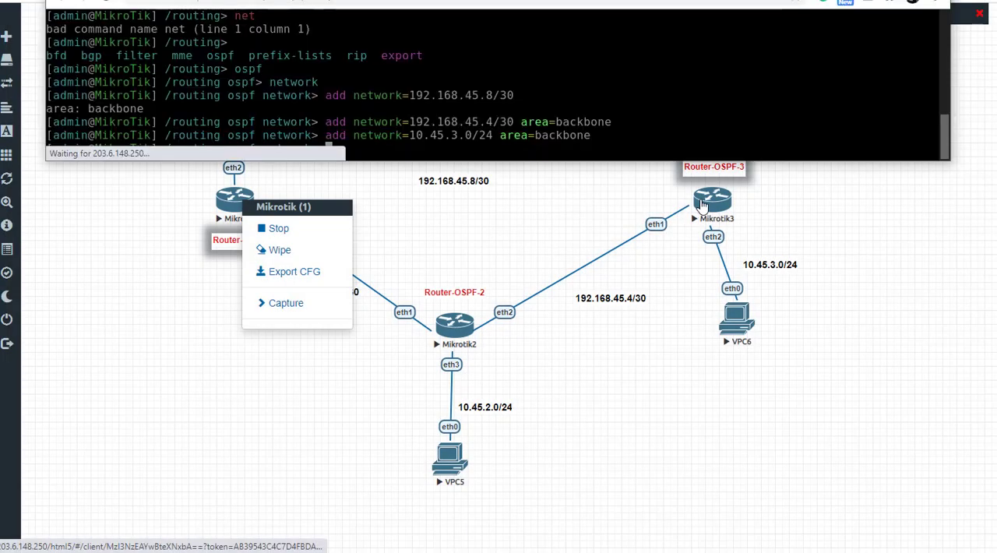
type("/system reboot")
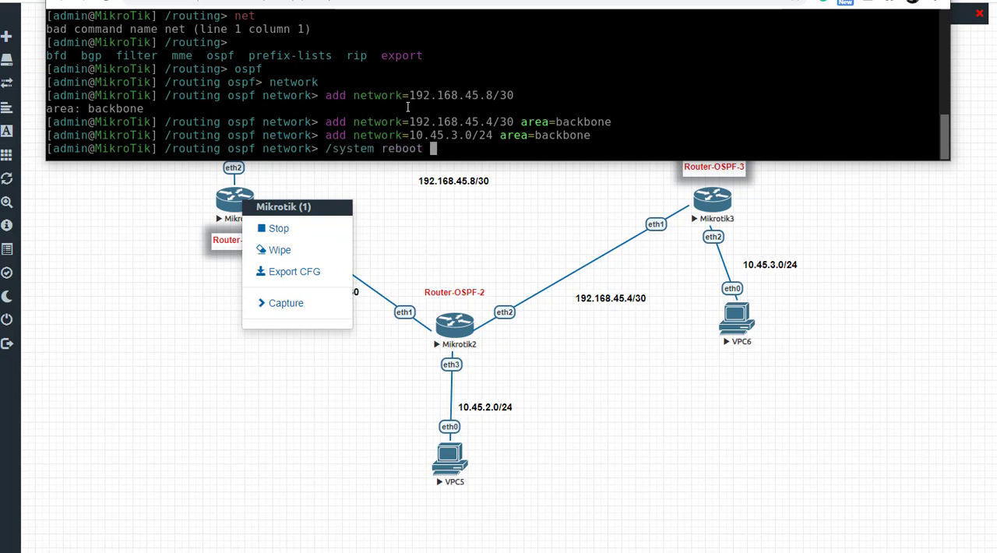
key("Return")
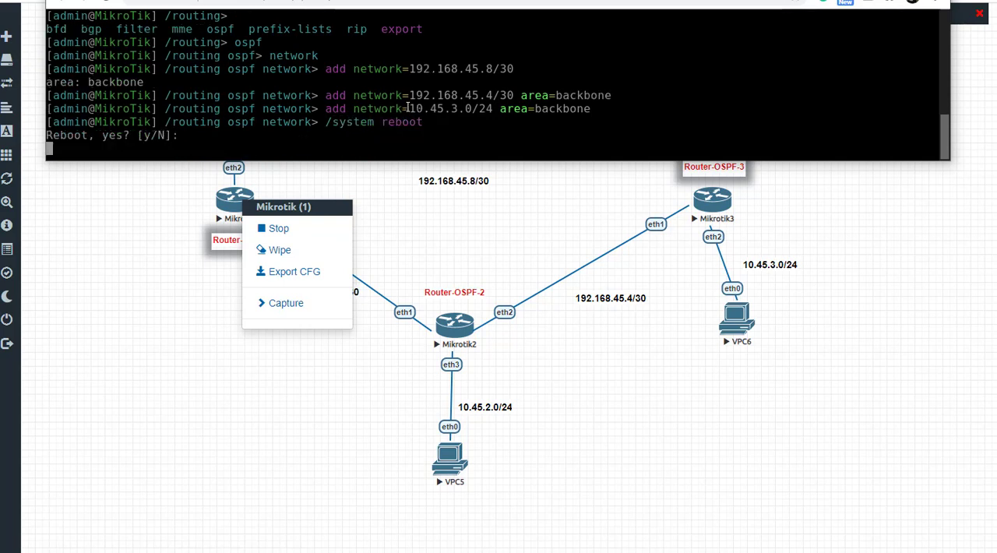
type("y")
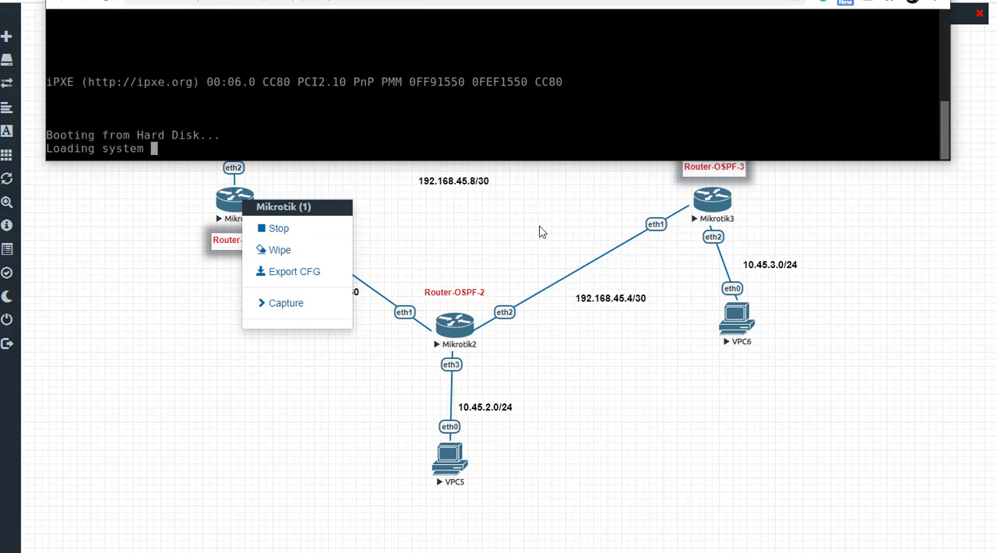
left_click(541, 231)
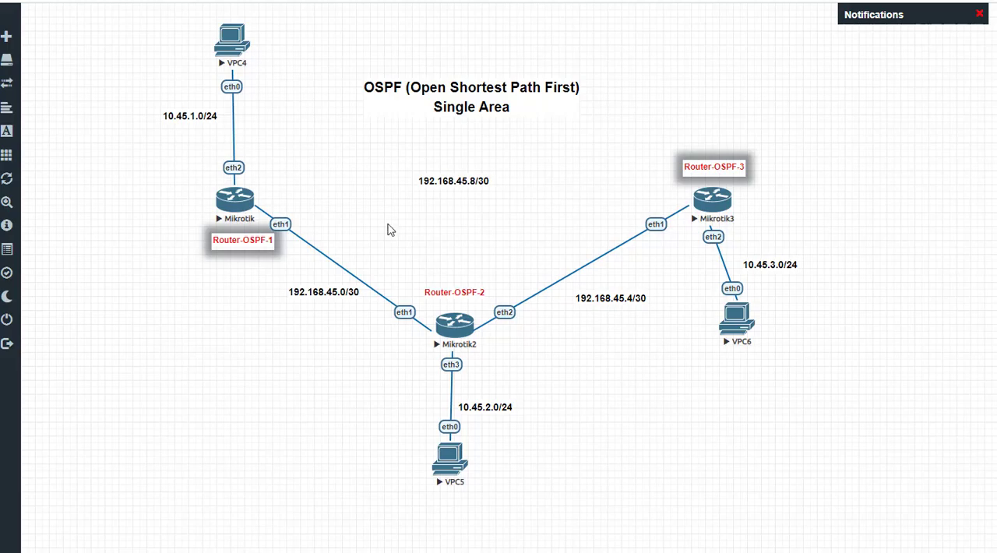
Step: Open the Router-OSPF-1 console and log in as admin, leaving the password field empty
left_click(232, 204)
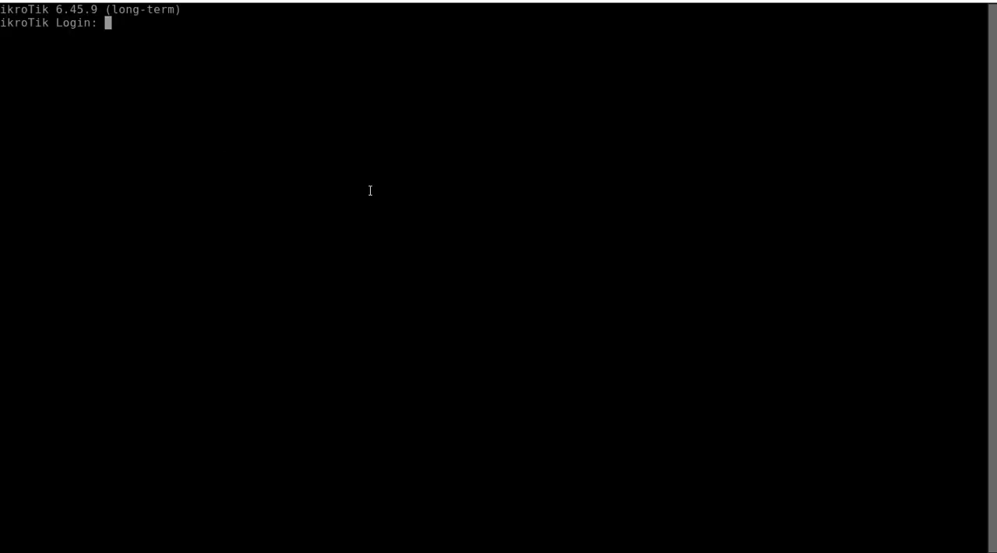
type("admin")
key("Return")
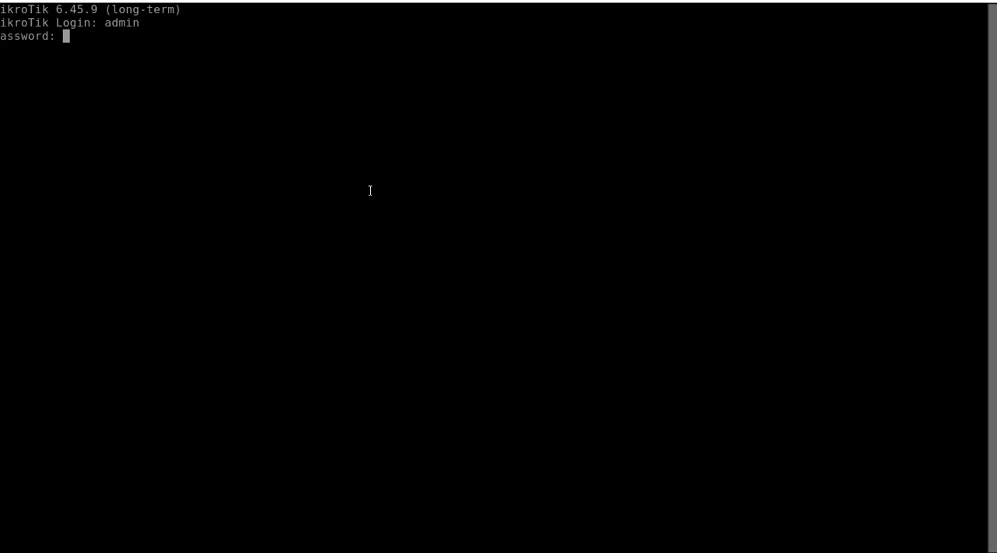
key("Return")
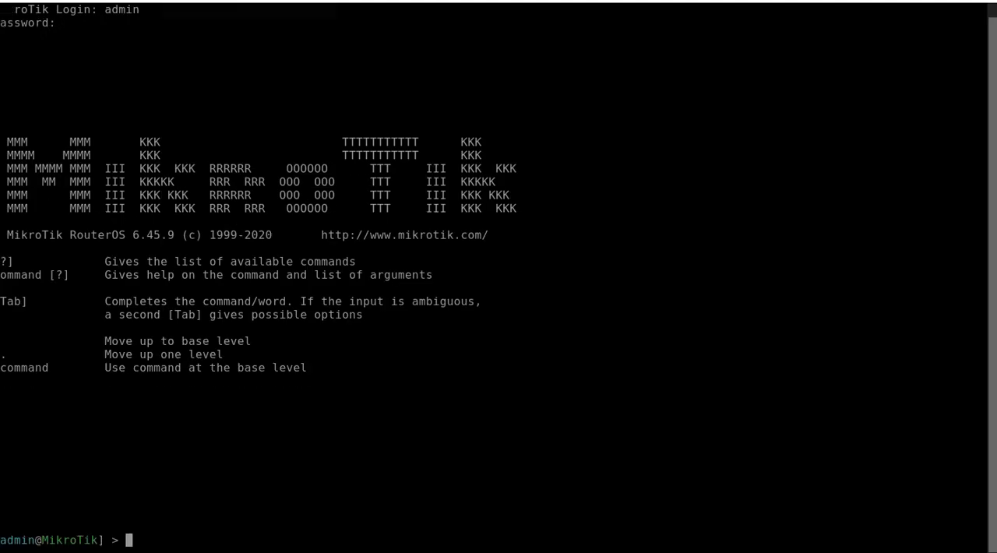
Step: Reopen the Router-OSPF-1 console and print its routing table repeatedly with "ip route print" to check for OSPF routes
left_click(203, 1)
left_click(242, 202)
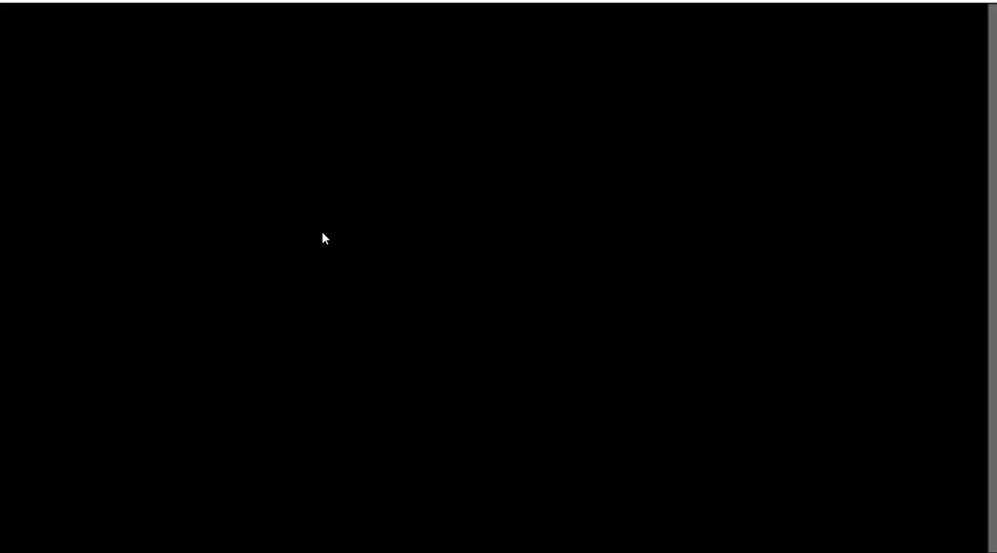
key("Return")
key("Return")
key("Return")
type("ip route print")
key("Return")
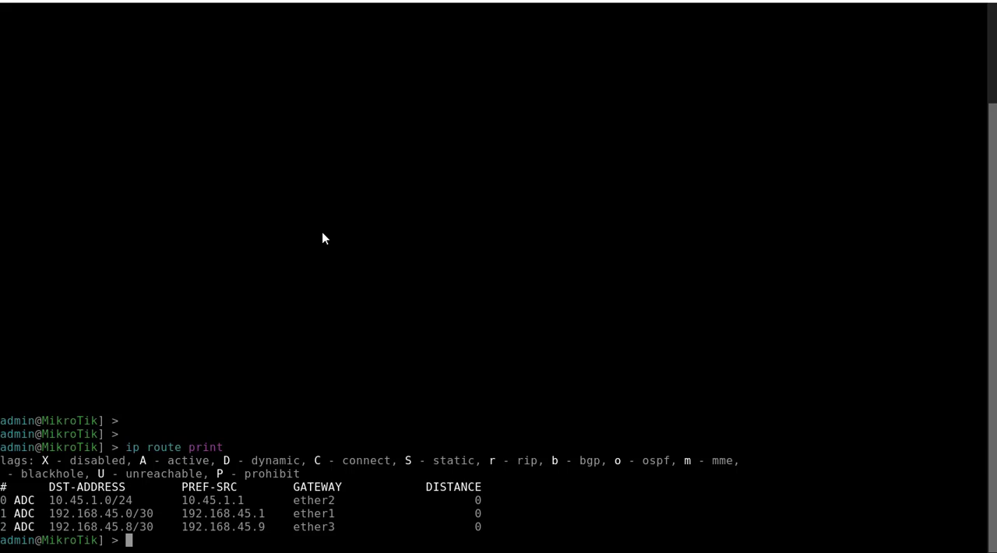
key("Up")
key("Return")
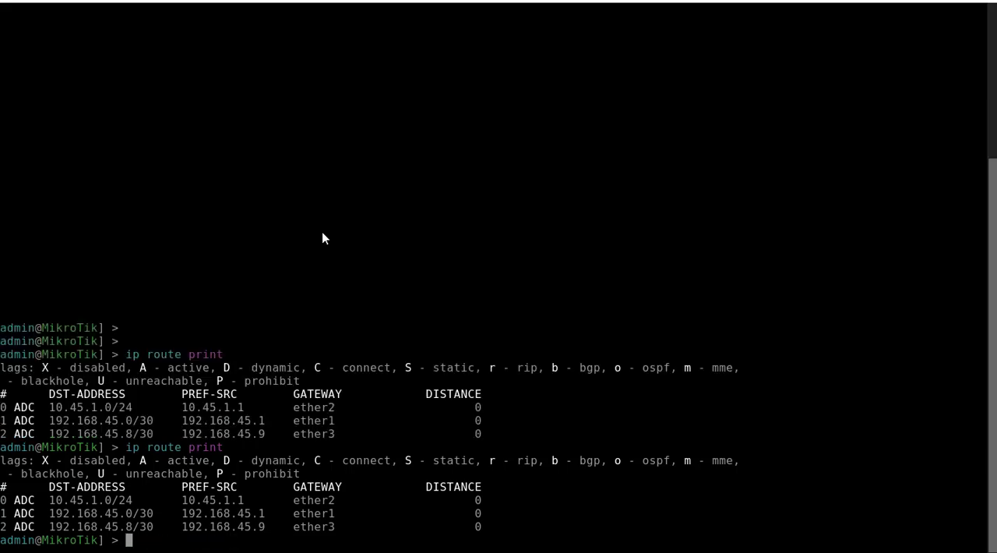
key("Up")
key("Return")
key("Up")
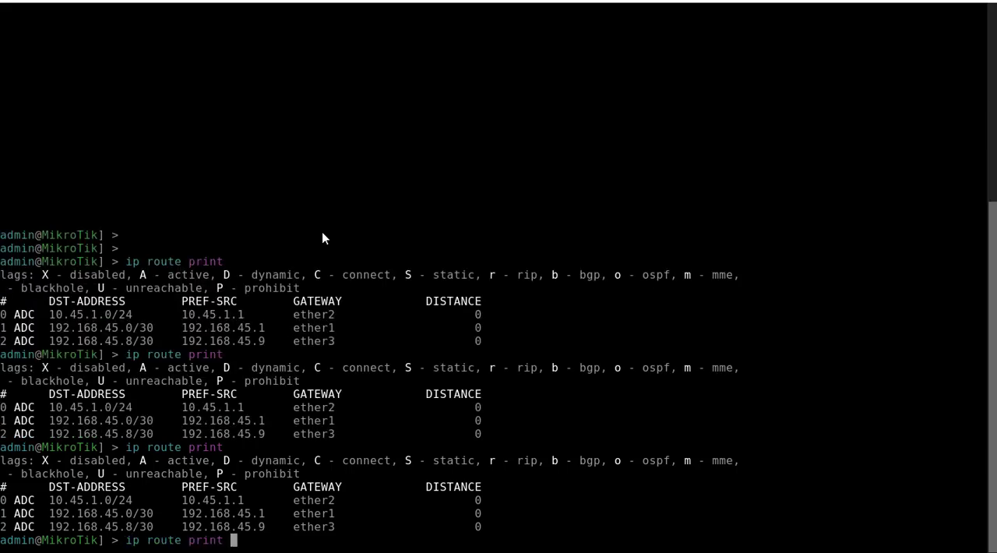
key("Return")
key("Up")
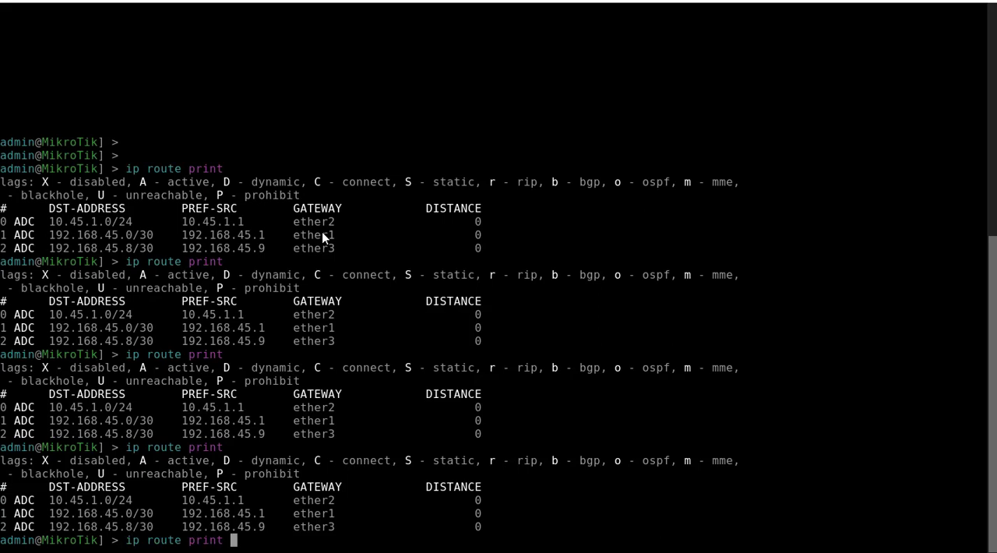
key("Return")
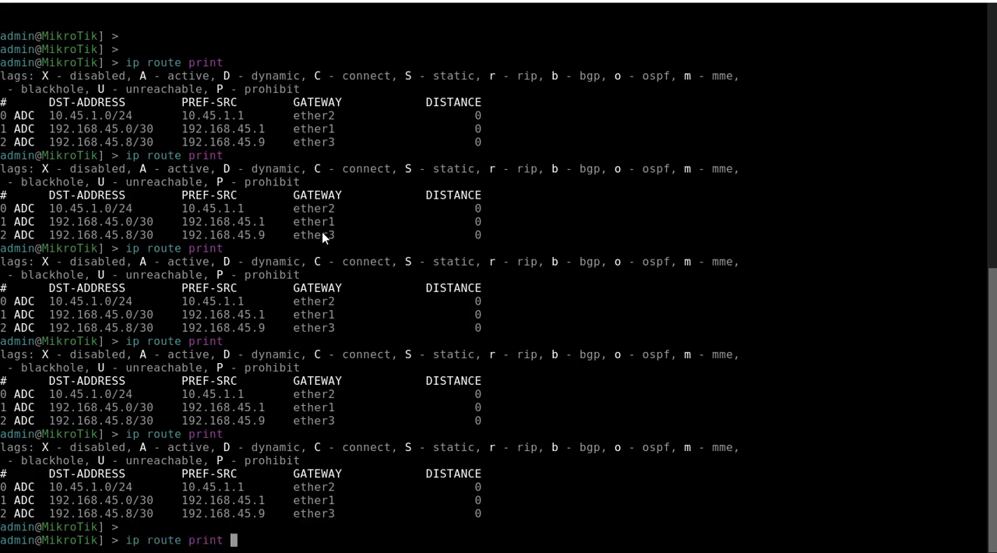
key("Up")
key("Return")
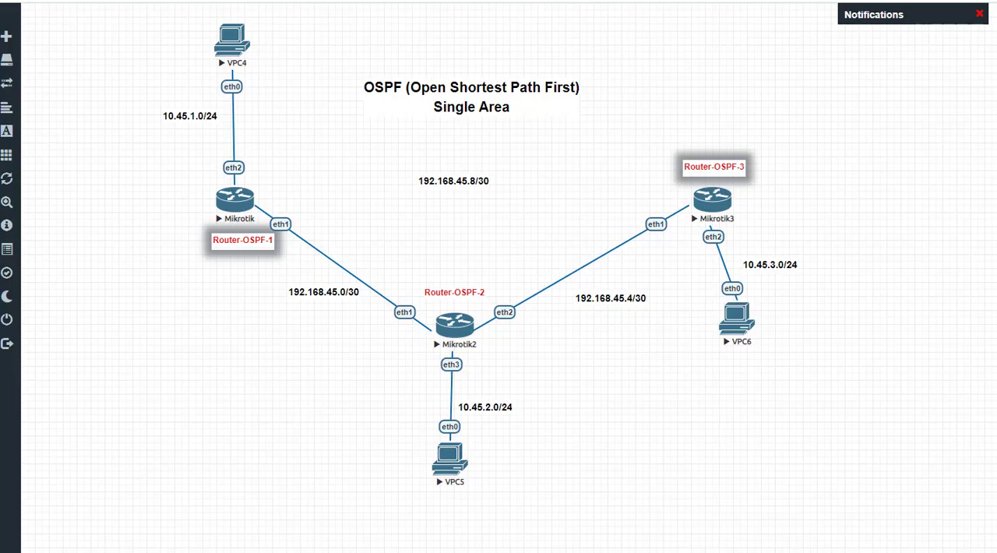
Step: Open the Router-OSPF-3 console and log in as admin, leaving the password field empty
left_click(717, 206)
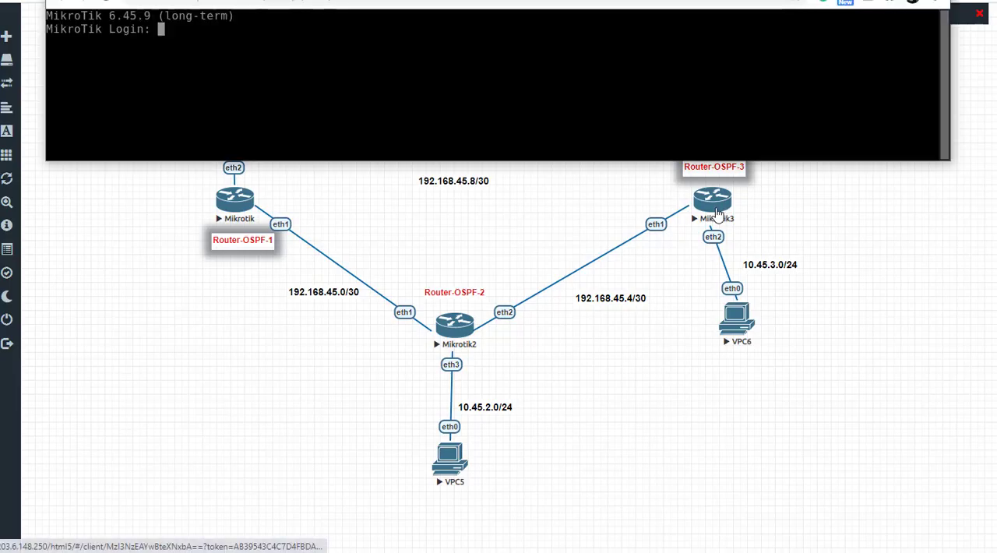
type("admin")
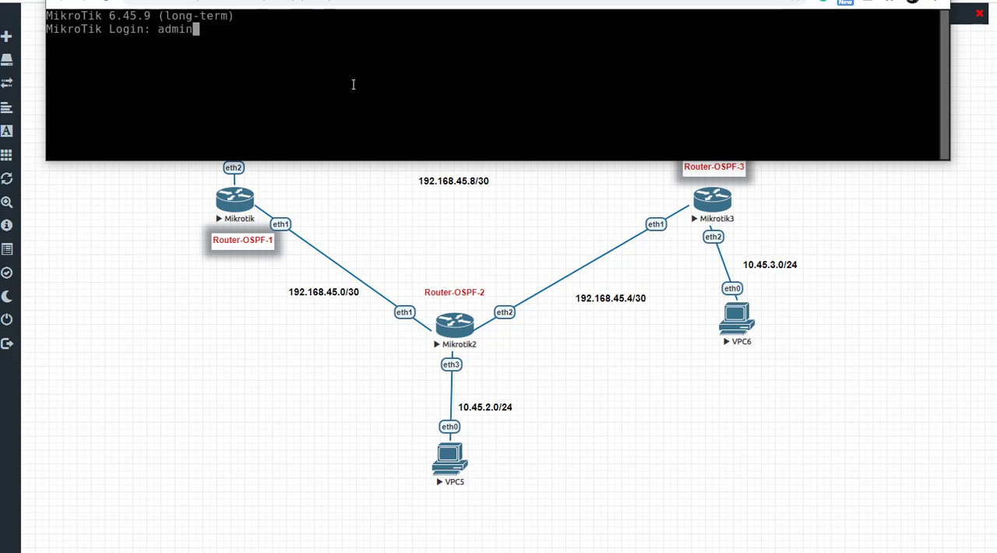
key("Return")
key("Return")
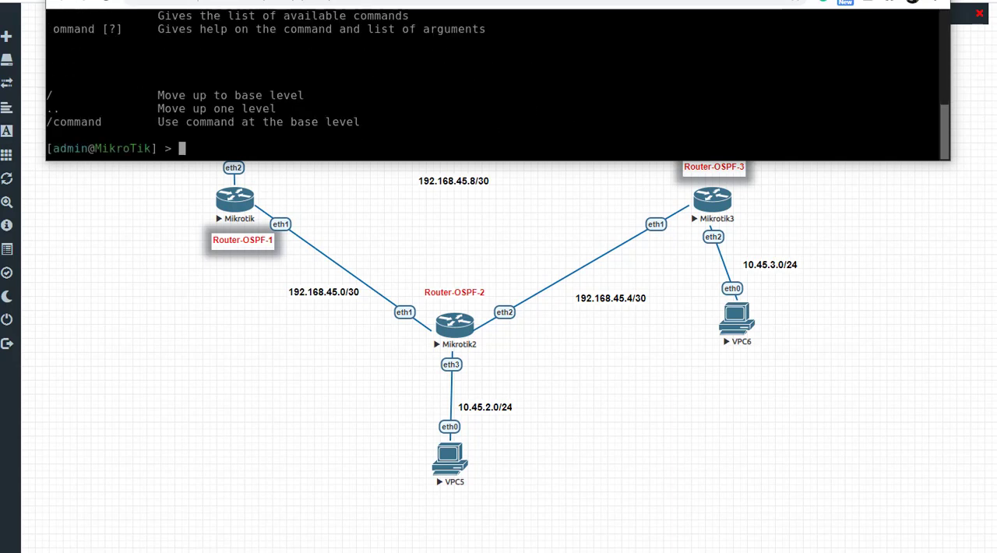
Step: Reopen the Router-OSPF-3 console and print its routing table with "ip route print"
left_click(710, 217)
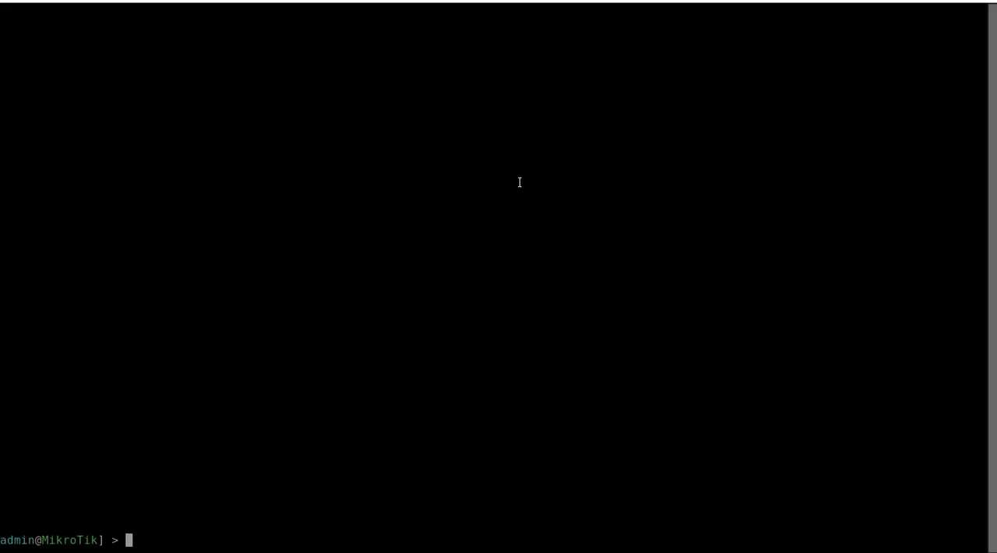
key("Return")
type("ip route ")
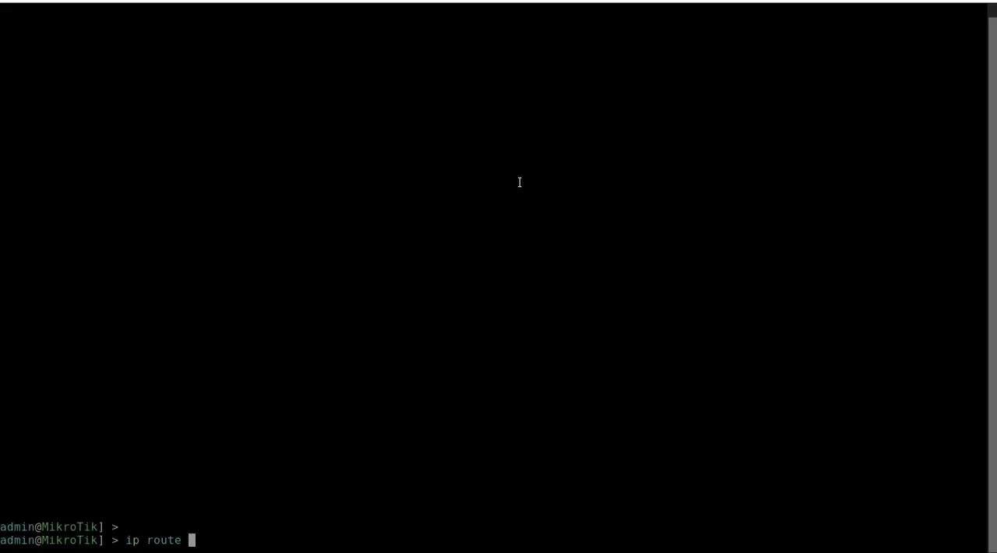
type("print")
key("Return")
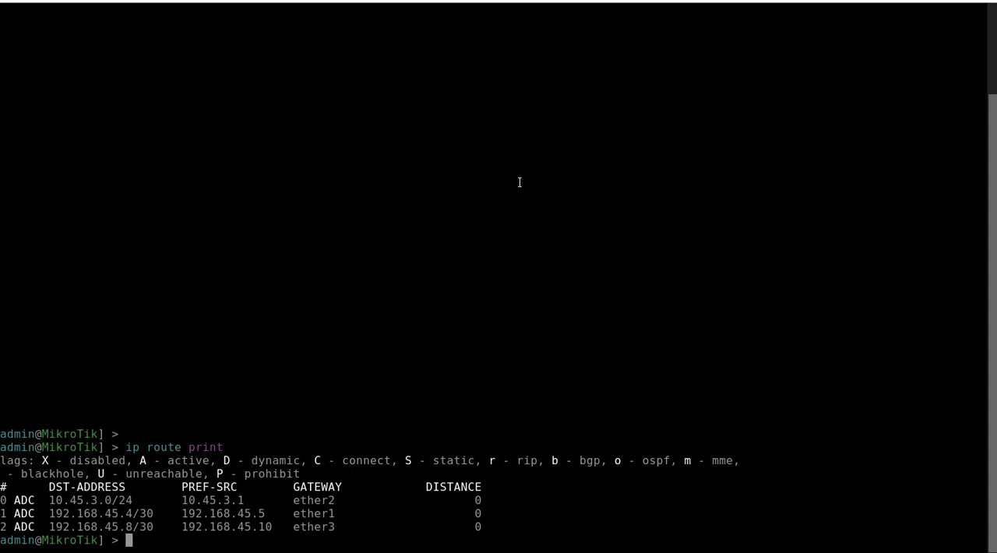
Step: Try to print the OSPF configuration on Router-OSPF-3 with the command "routing ospf prin"
type("routing ospf prin")
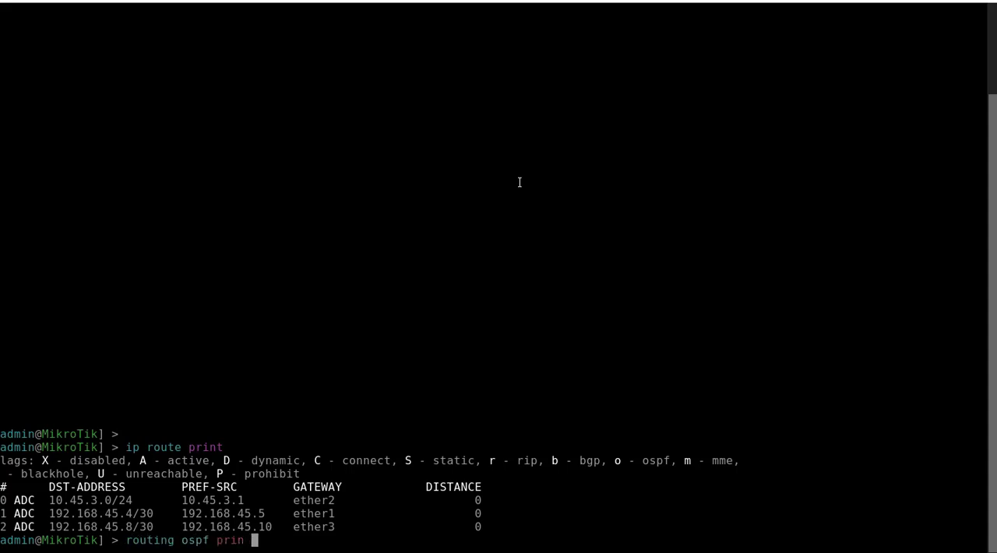
key("Return")
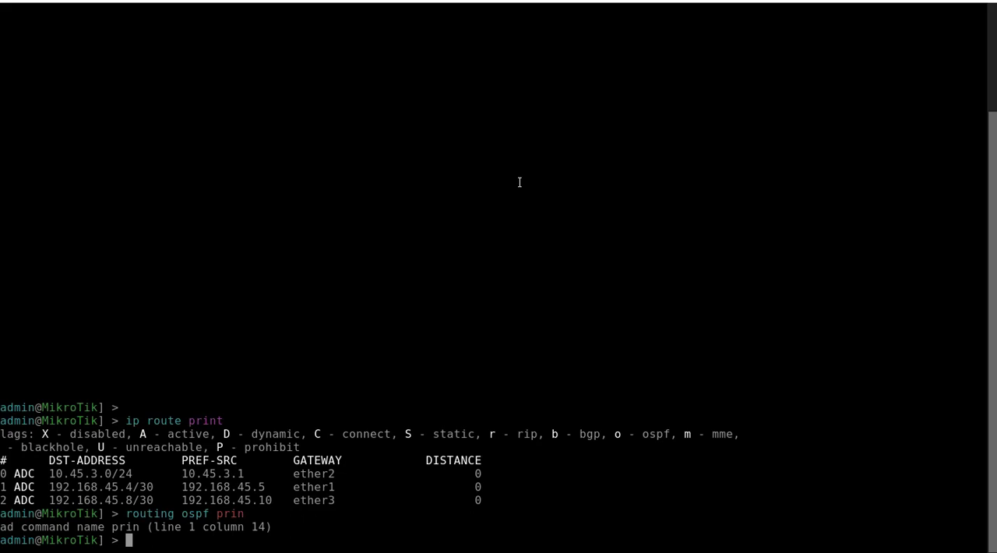
Step: List the available OSPF subcommands on Router-OSPF-3, then print its OSPF interfaces with "routing ospf interface print"
key("Up")
key("BackSpace")
key("BackSpace")
key("BackSpace")
key("BackSpace")
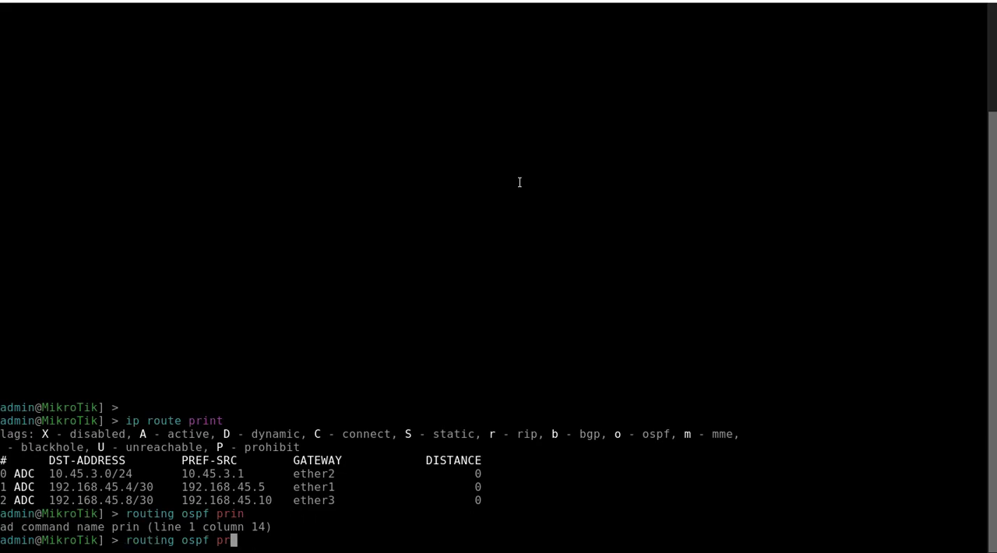
key("Tab")
key("Tab")
type("in")
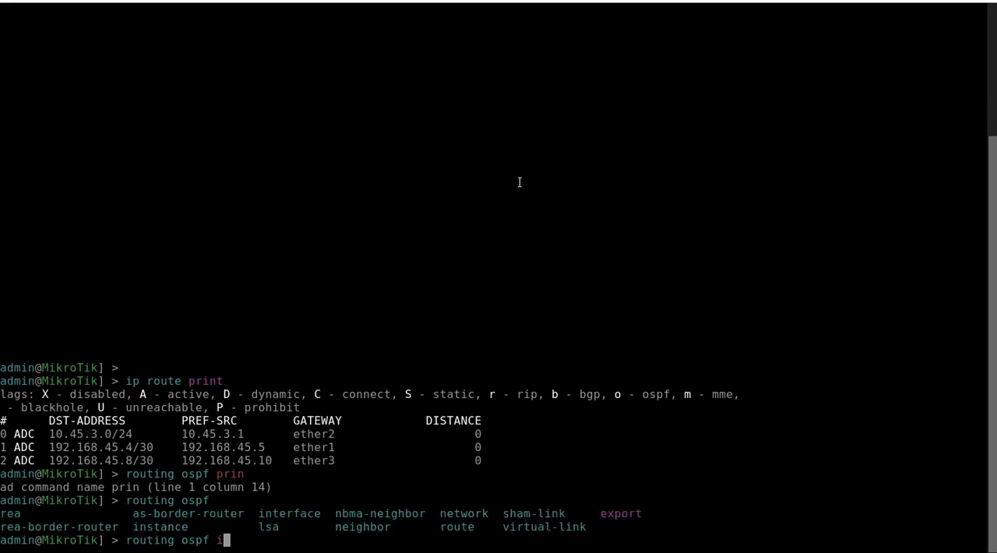
key("Tab")
key("Tab")
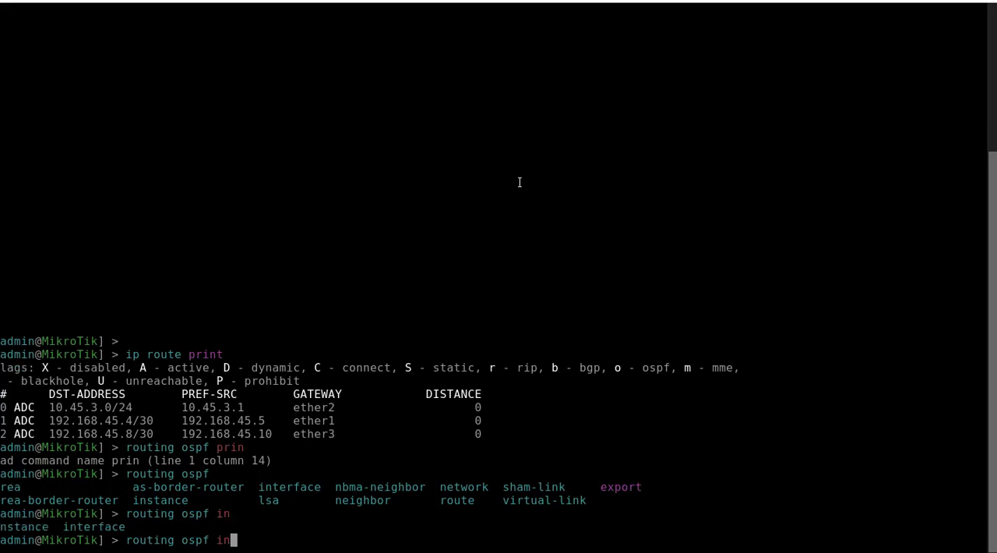
type("t")
key("Tab")
type("print")
key("Return")
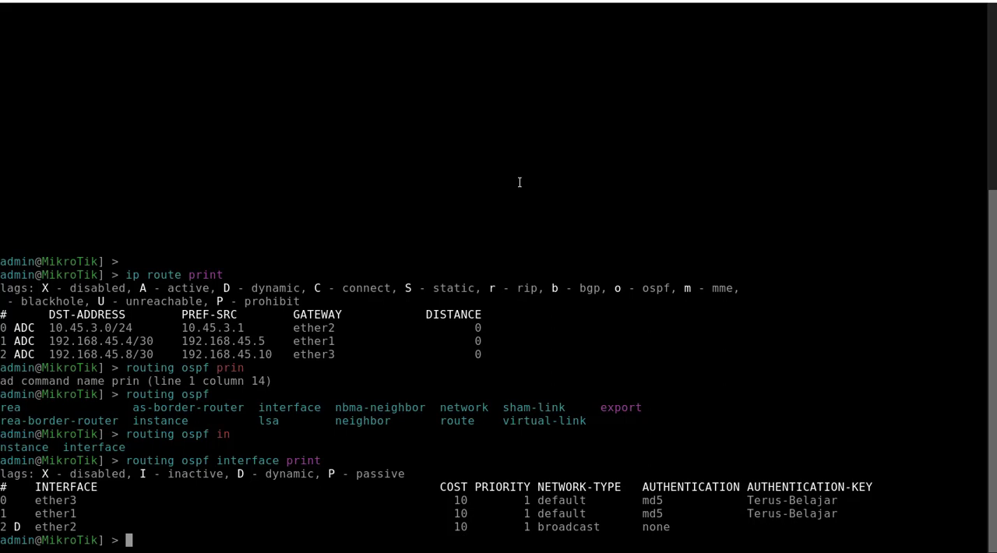
Step: Print the Router-OSPF-3 routing table again and check it for routes learned through OSPF
type("ip route print")
key("Return")
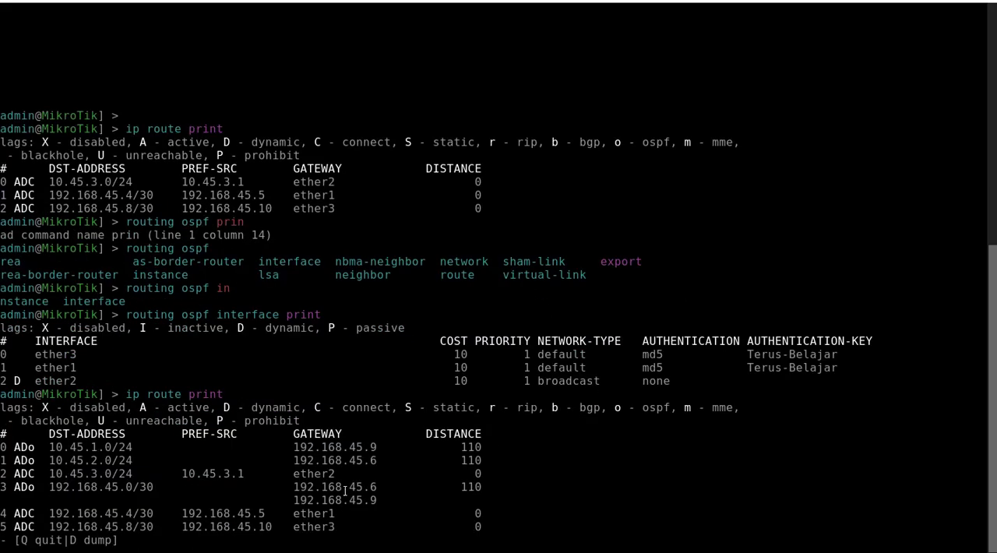
Step: Return to the Router-OSPF-1 console, print its routing table again, and highlight the first gateway of the 192.168.45.4/30 route
left_click(117, 1)
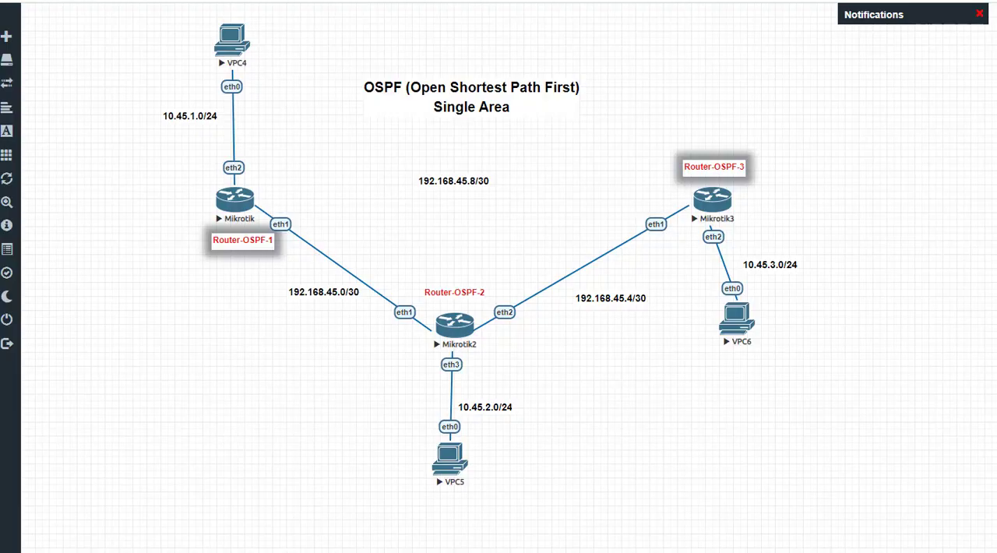
left_click(233, 204)
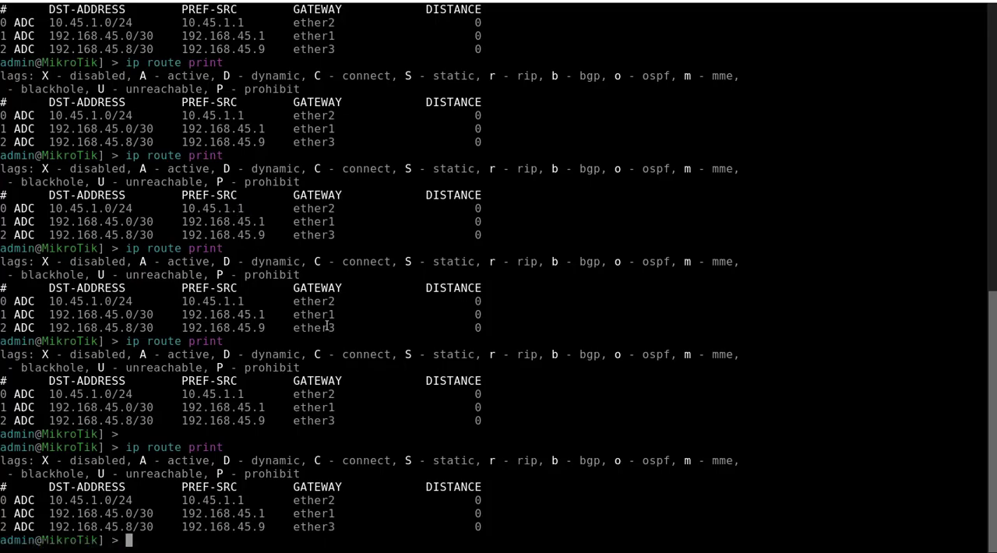
key("Up")
key("Return")
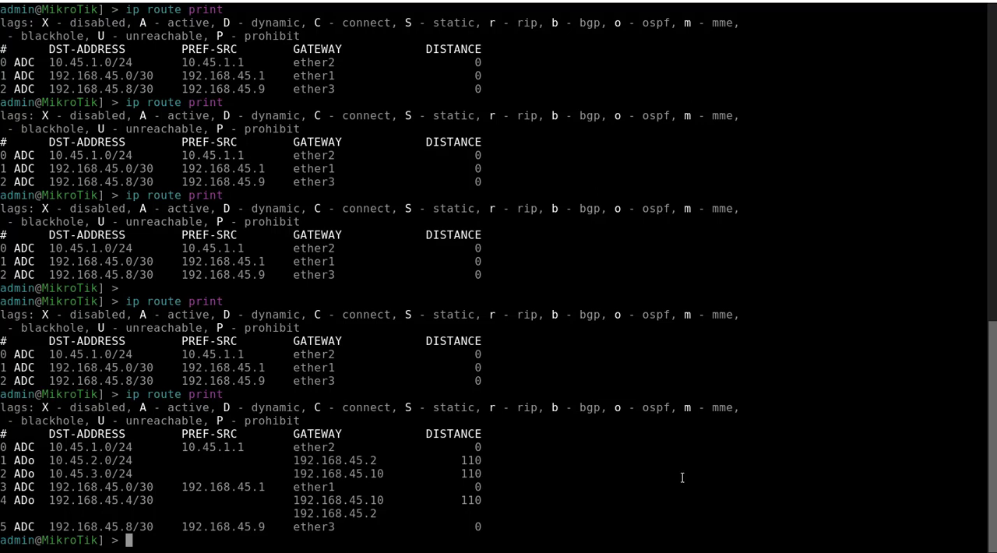
left_click_drag(298, 499, 383, 500)
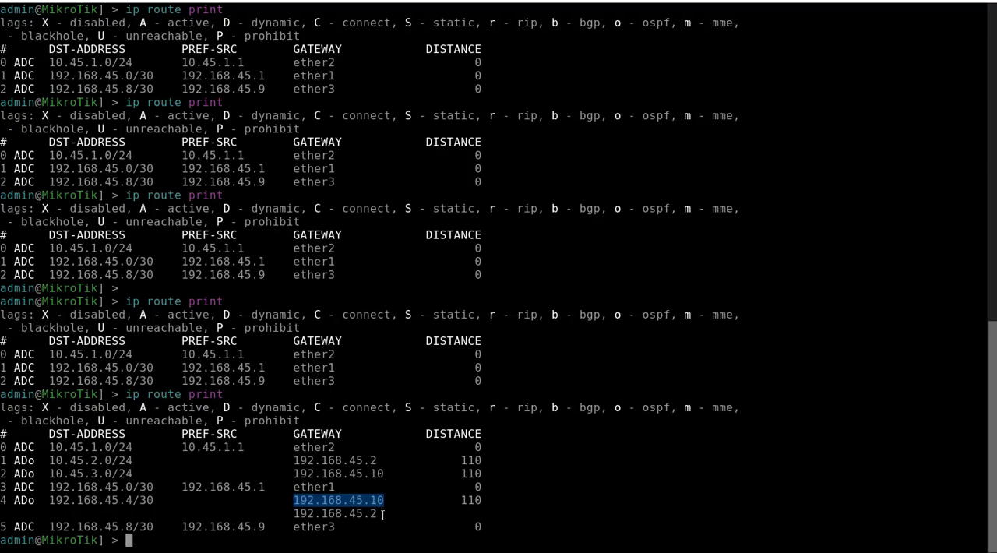
Step: Highlight the 192.168.45.10 gateway of the 192.168.45.4/30 route on Router-OSPF-1 and add blank prompt lines below the table
left_click_drag(301, 500, 380, 503)
left_click_drag(285, 501, 395, 500)
key("Return")
key("Return")
key("Return")
Step: Print the Router-OSPF-1 addresses with "ip address print" and highlight the 192.168.45.9/30 entry on ether3
type("ip")
key("BackSpace")
key("BackSpace")
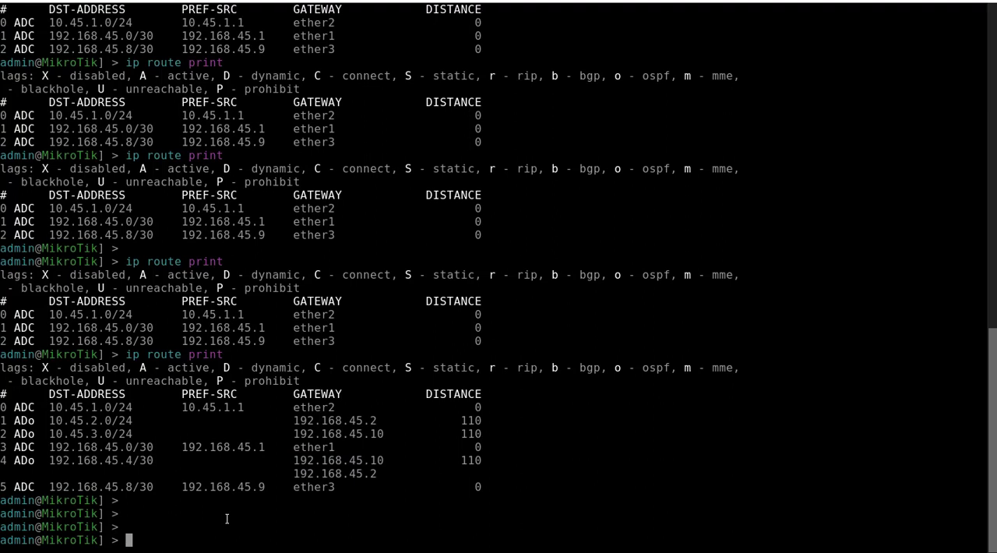
type("ip address print")
key("Return")
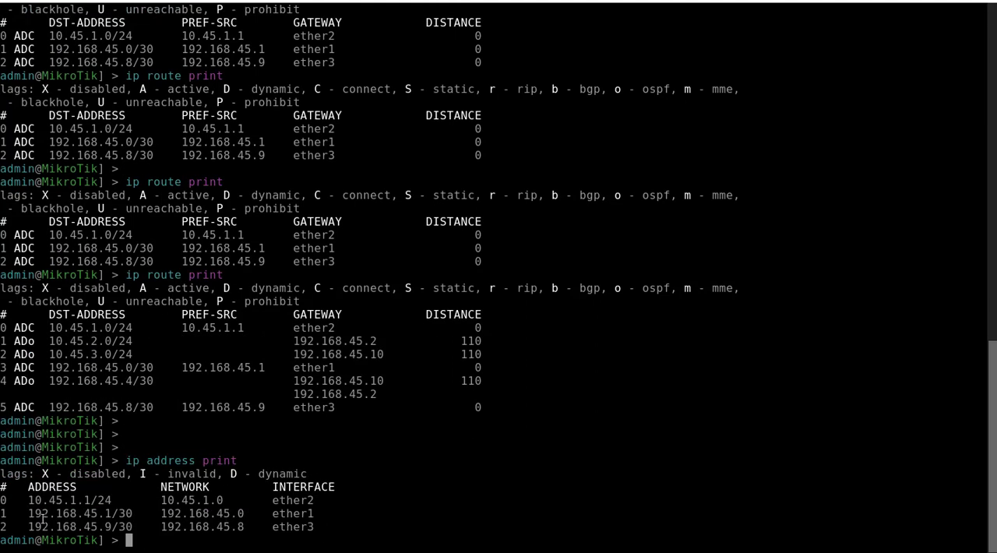
left_click_drag(34, 526, 310, 527)
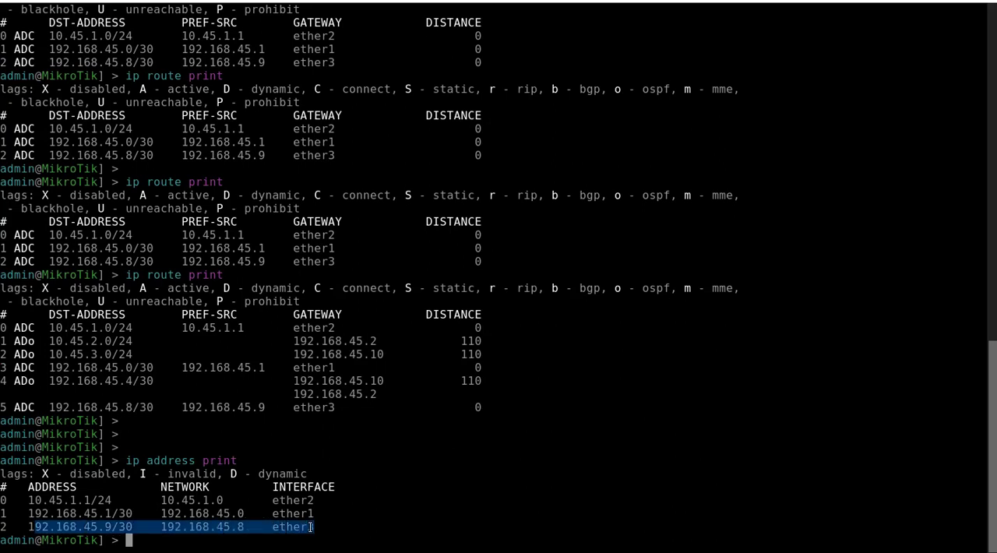
left_click(351, 527)
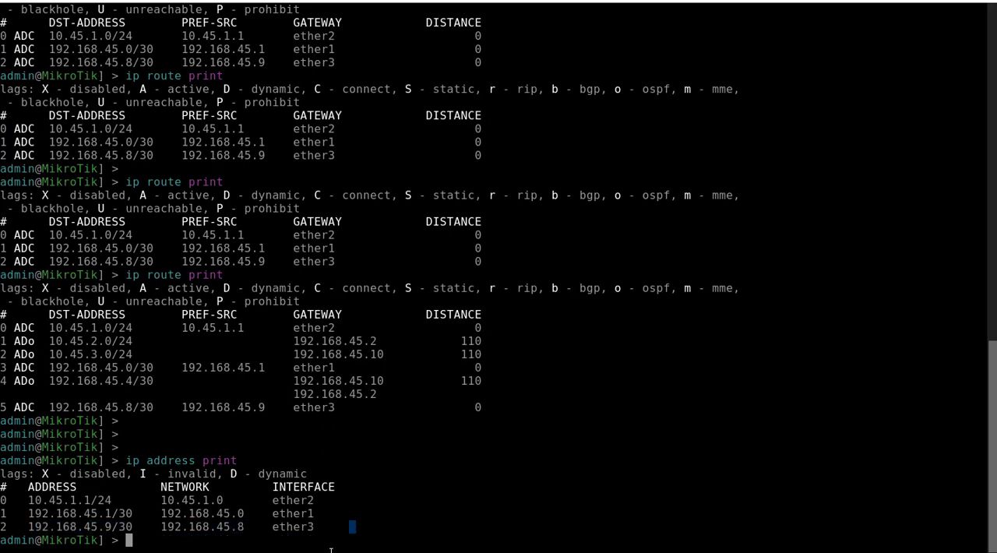
Step: Watch the live traffic on ether3 with "interface monitor-traffic ether3", and quit the monitor to return to an empty prompt
type("export")
key("BackSpace")
key("BackSpace")
key("BackSpace")
key("BackSpace")
key("BackSpace")
key("BackSpace")
key("BackSpace")
type("interface monitor-traffic ")
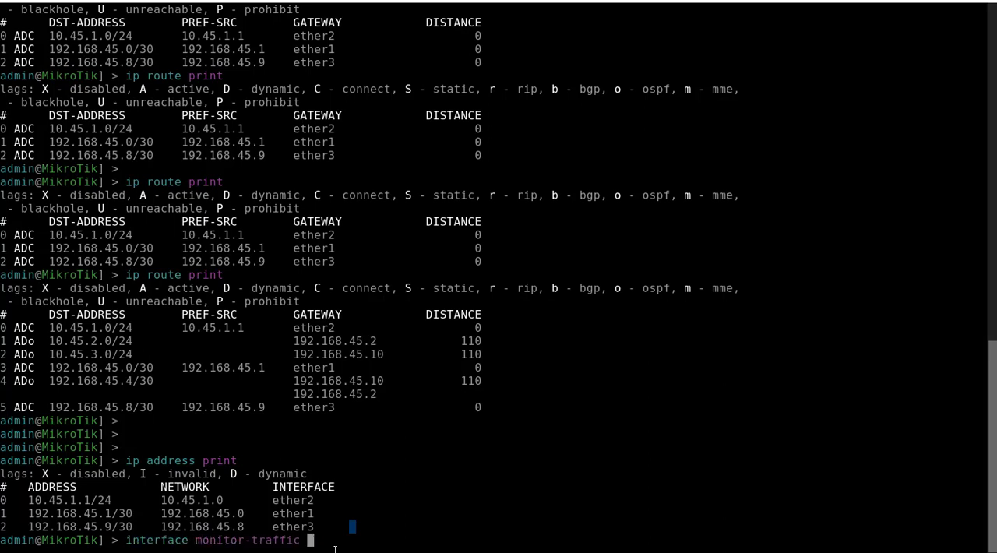
type("ether3")
key("Return")
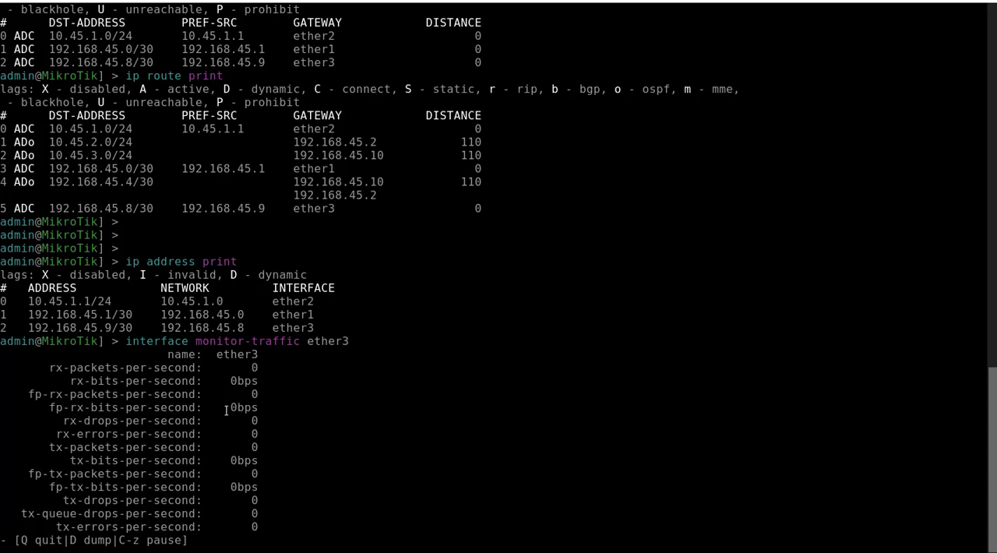
key("q")
key("Return")
key("Return")
key("Return")
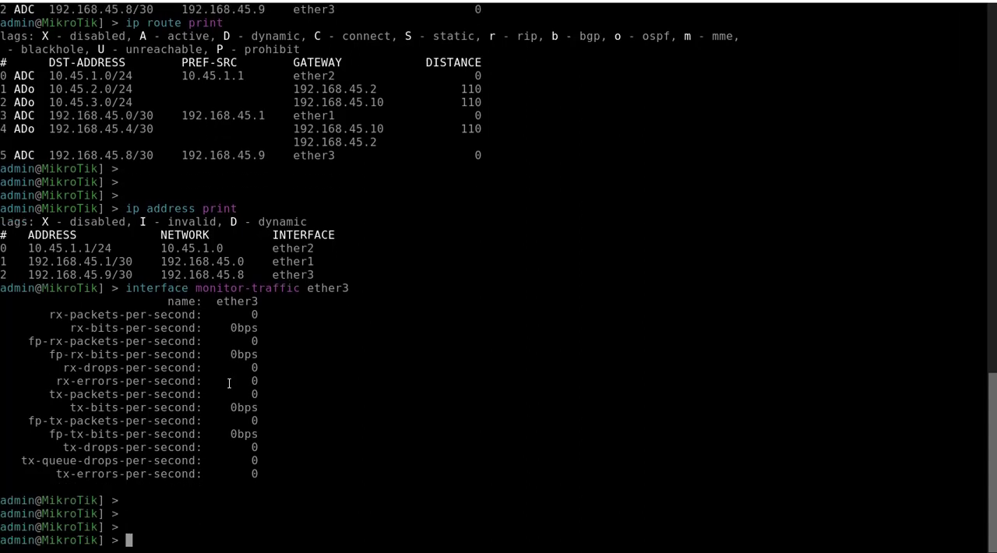
key("Return")
key("Return")
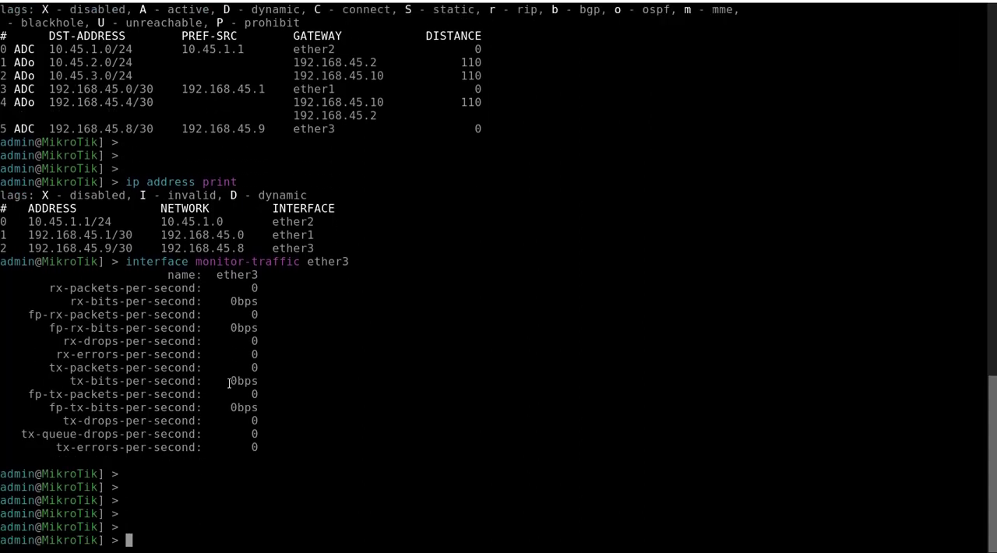
Step: List the available completions for "interface ethernet", "interface" and "interface st" to look for an interface status command
type("interface eth")
key("Tab")
key("Tab")
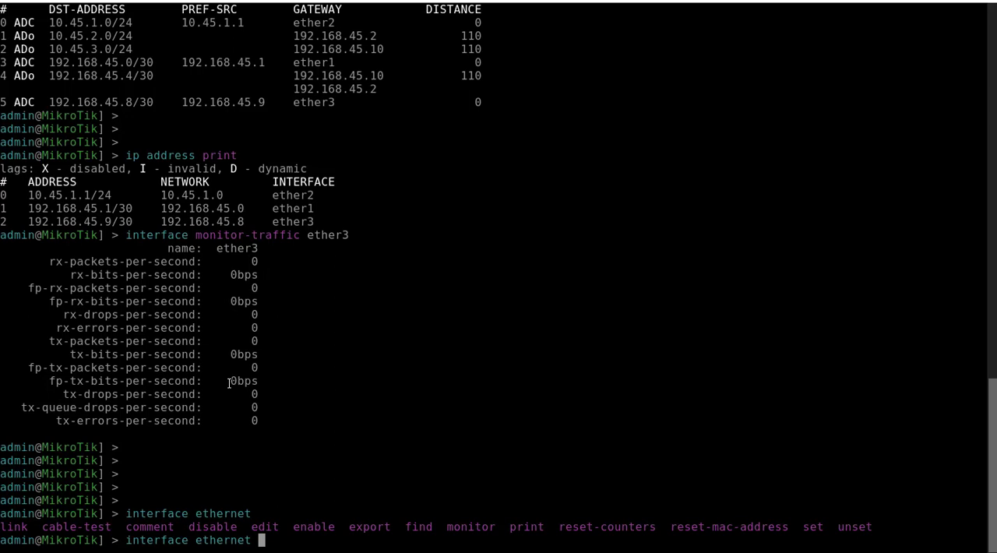
key("BackSpace")
key("BackSpace")
key("BackSpace")
key("BackSpace")
key("BackSpace")
key("BackSpace")
key("BackSpace")
key("BackSpace")
key("BackSpace")
key("Tab")
key("Tab")
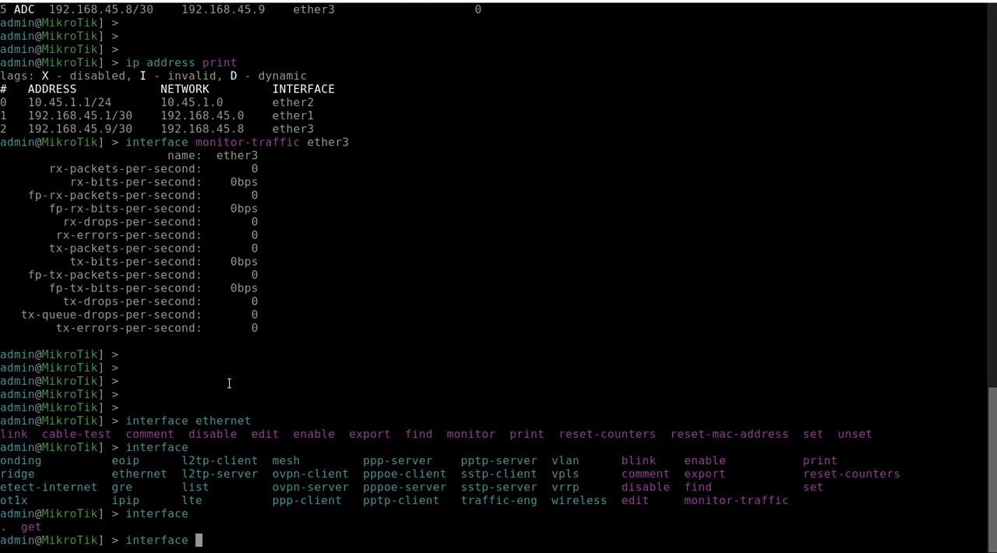
type("st")
key("Tab")
key("Tab")
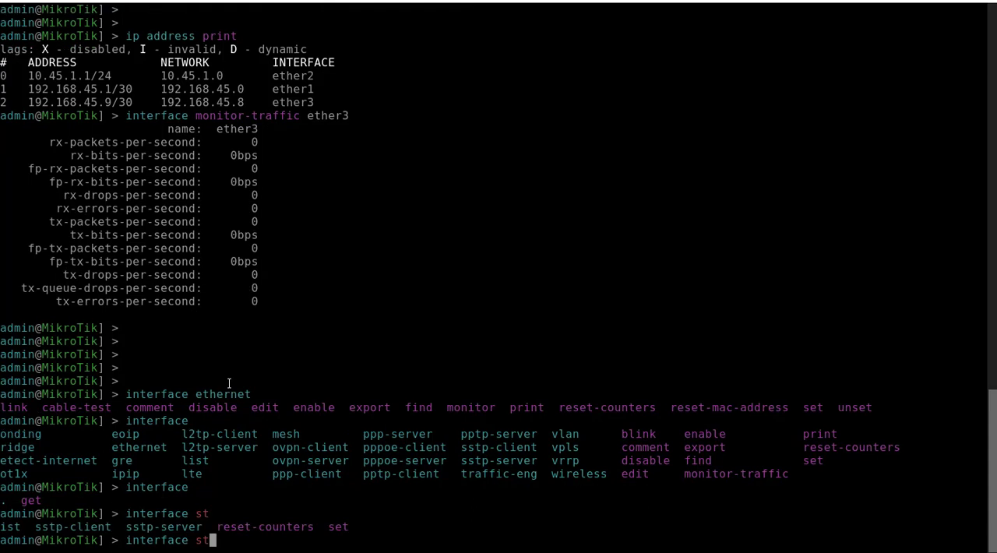
Step: List the "interface ethernet" subcommands and print the router's Ethernet interfaces with "interface ethernet print"
key("BackSpace")
key("BackSpace")
type("ethernet")
key("Tab")
key("Tab")
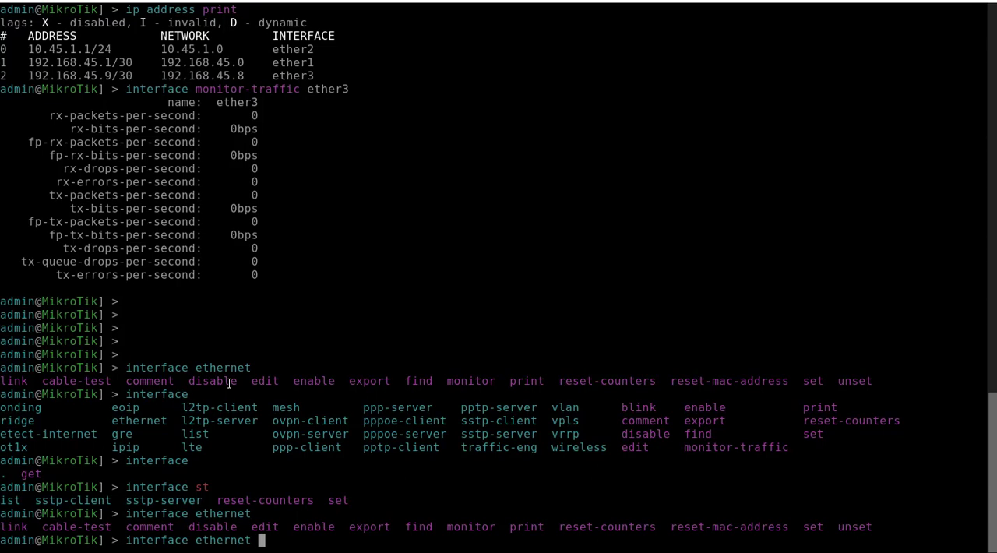
type("print")
key("Return")
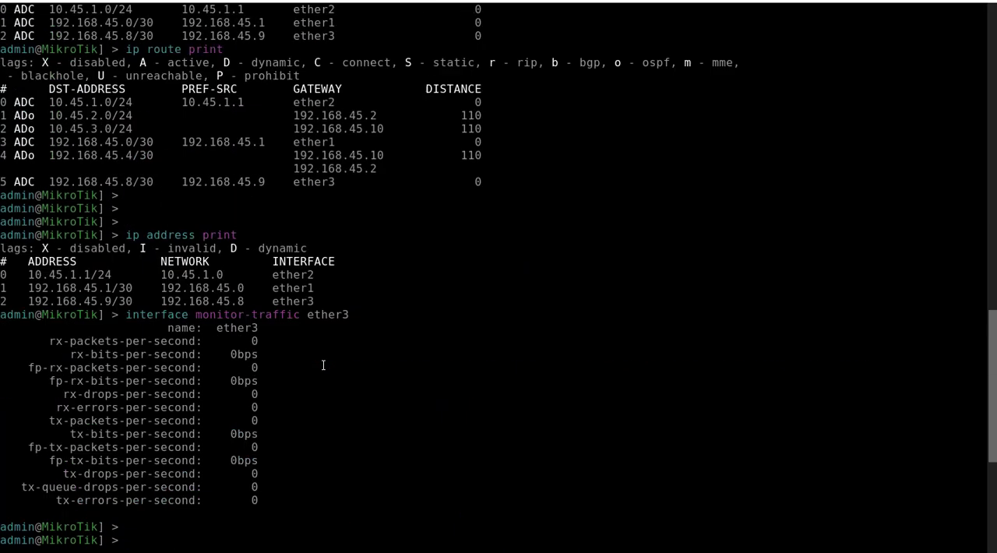
Step: Review the earlier routing table output and highlight the 192.168.45.10 gateway and its distance in the 192.168.45.4/30 route
scroll(323, 365, "up", 2)
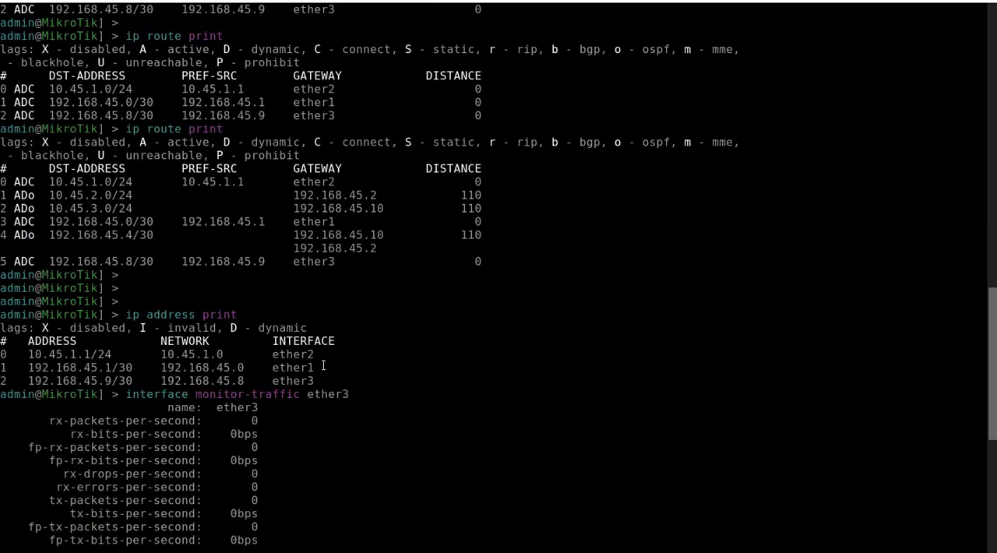
left_click_drag(293, 234, 486, 236)
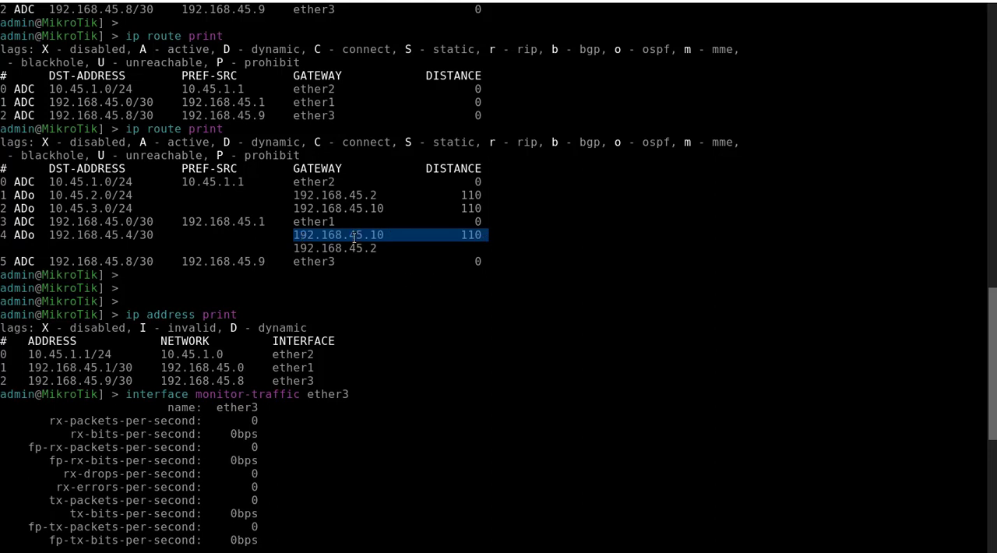
left_click(364, 236)
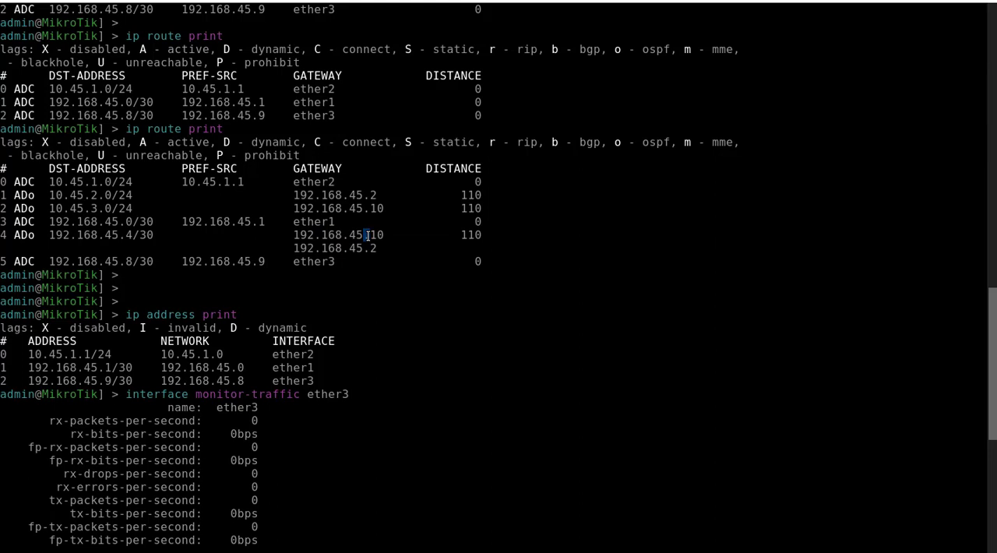
left_click(200, 442)
scroll(199, 442, "down", 8)
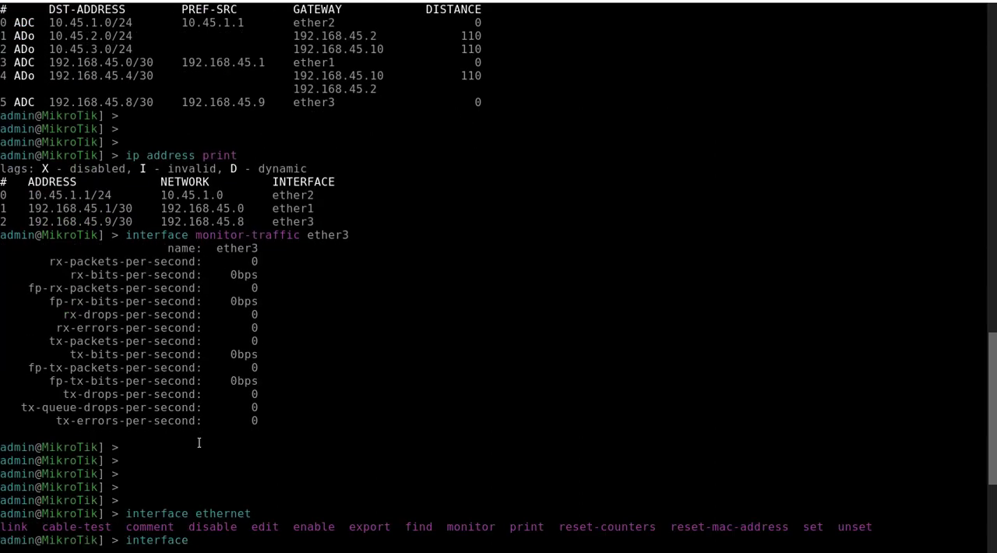
scroll(199, 442, "down", 2)
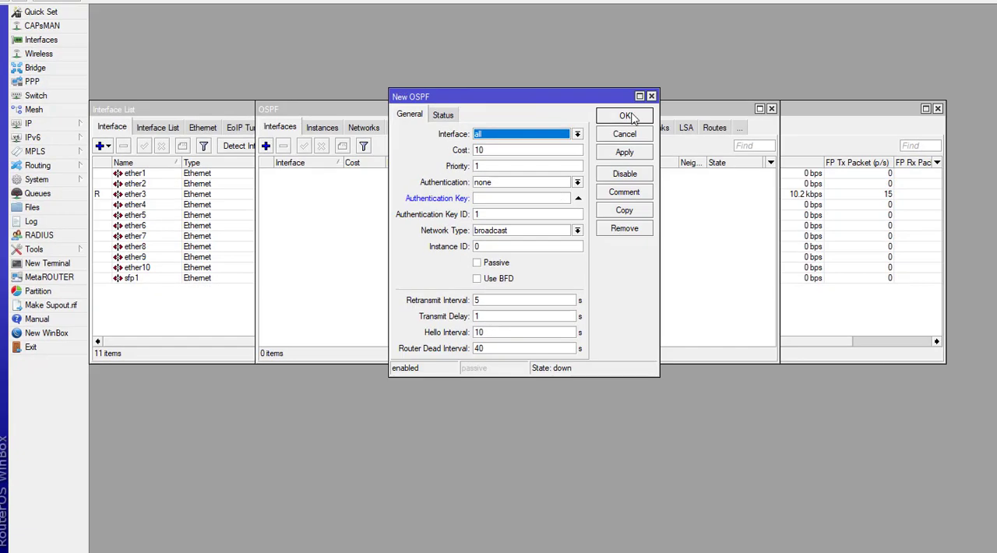
Step: Switch to the WinBox session in a maximized window, and close its OSPF window to leave only the Interface List
left_click(651, 97)
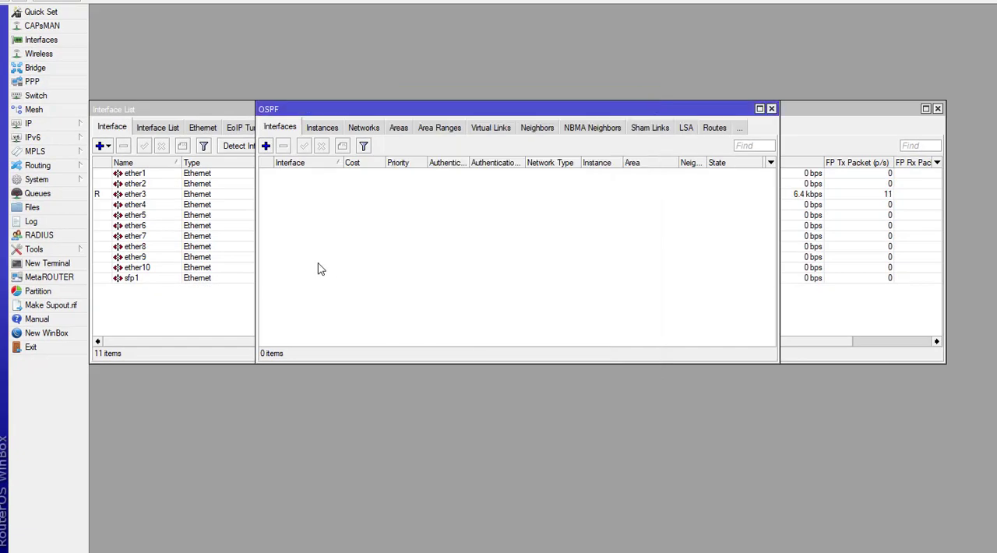
left_click(770, 109)
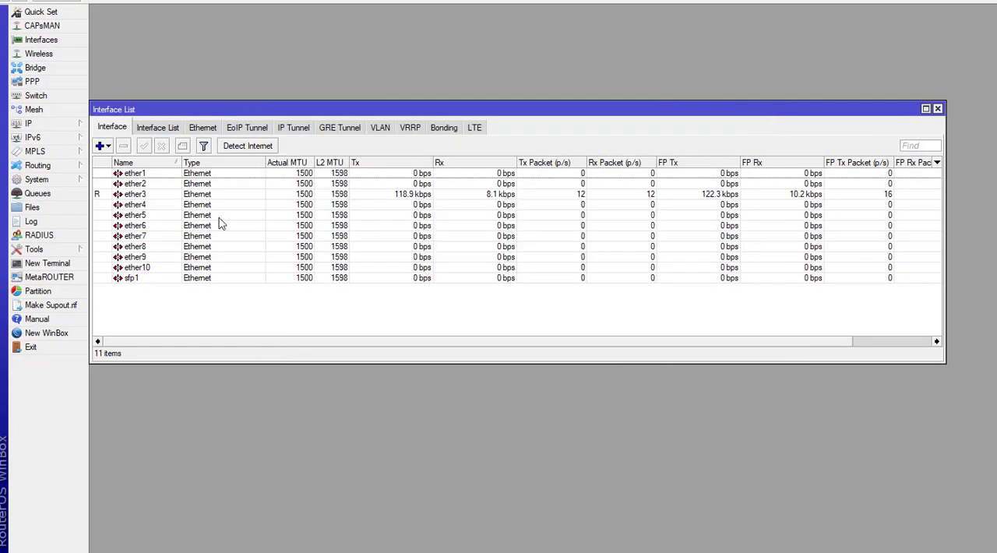
left_click_drag(218, 109, 310, 49)
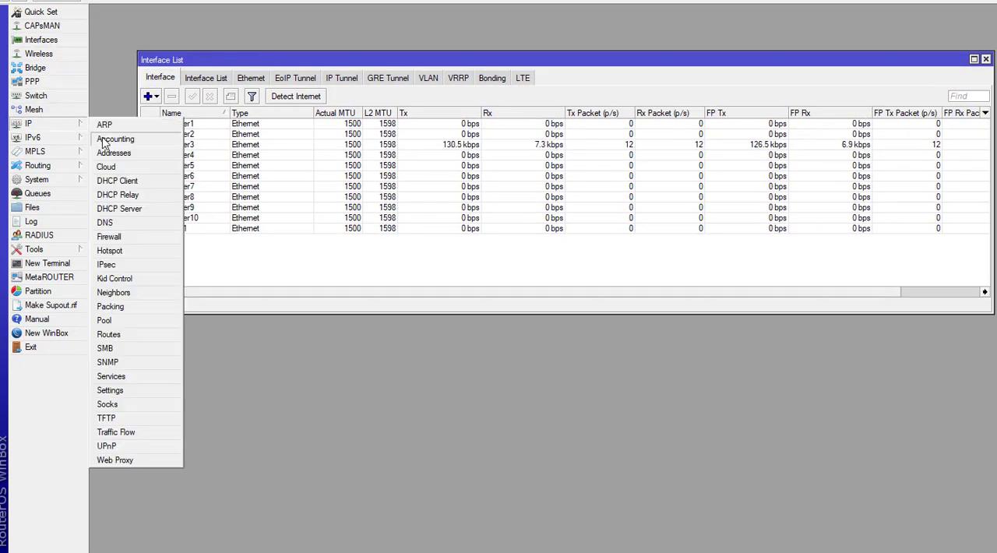
Step: View the IP address list and its blank new address form, and close both without adding an address
left_click(113, 154)
left_click_drag(467, 166, 329, 82)
left_click(298, 99)
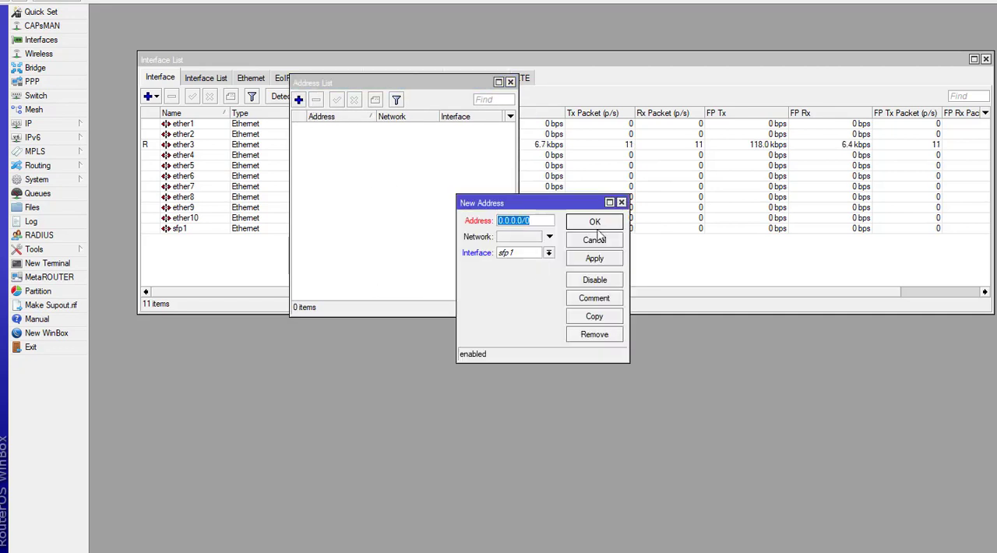
left_click(621, 202)
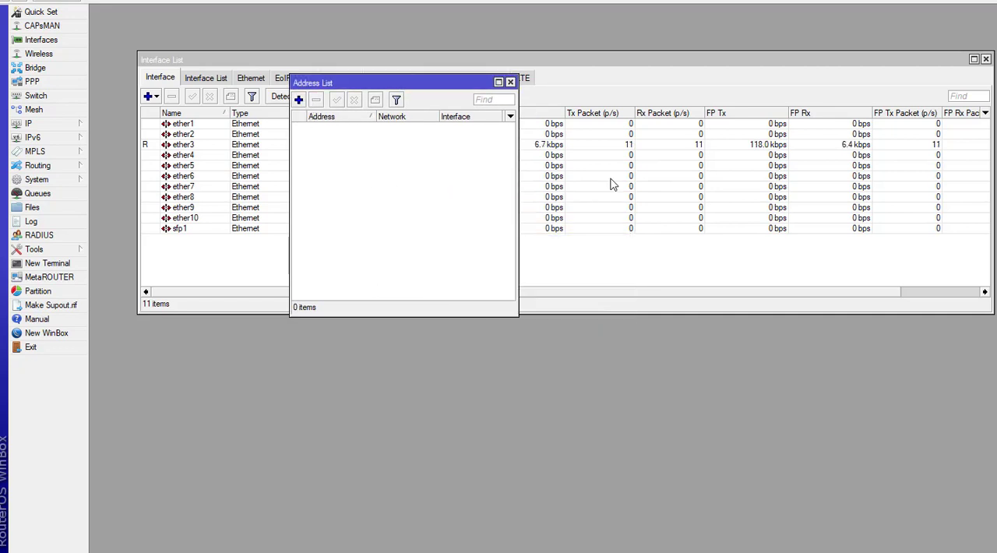
left_click(510, 82)
Step: Open the router's OSPF routing settings and maximize the OSPF window
left_click(47, 165)
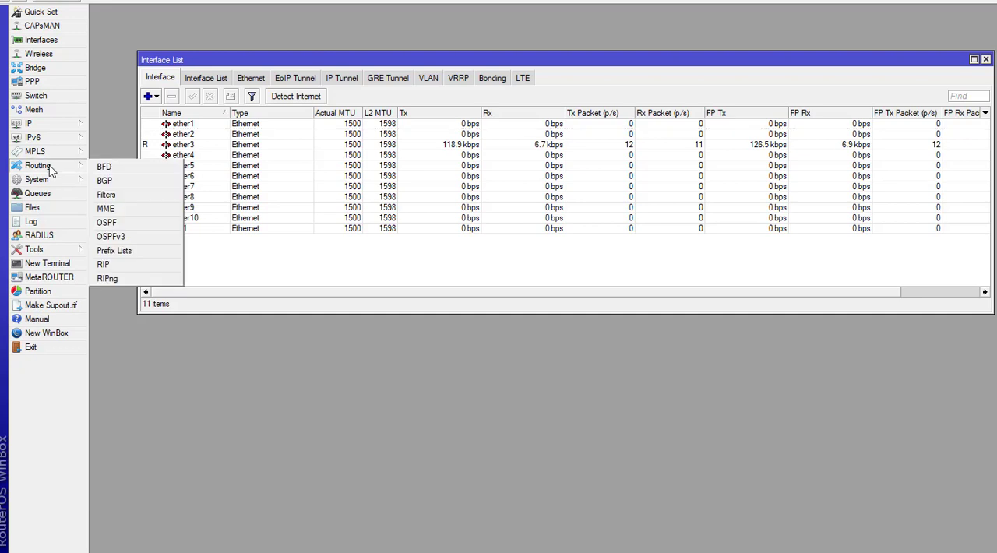
left_click(123, 223)
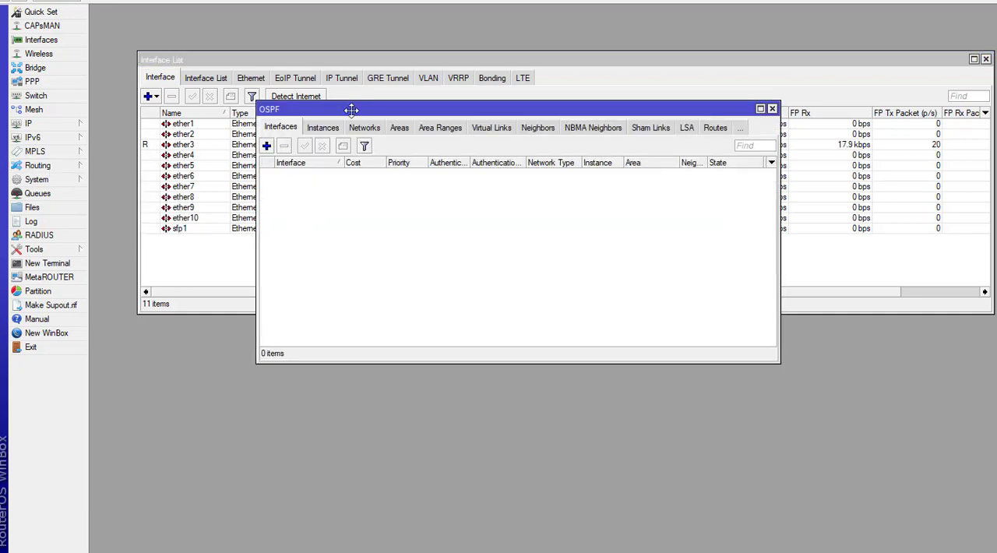
double_click(352, 110)
Step: Draft a new OSPF interface entry for ether1 with MD5 authentication, view its status page, and discard the entry
left_click(98, 48)
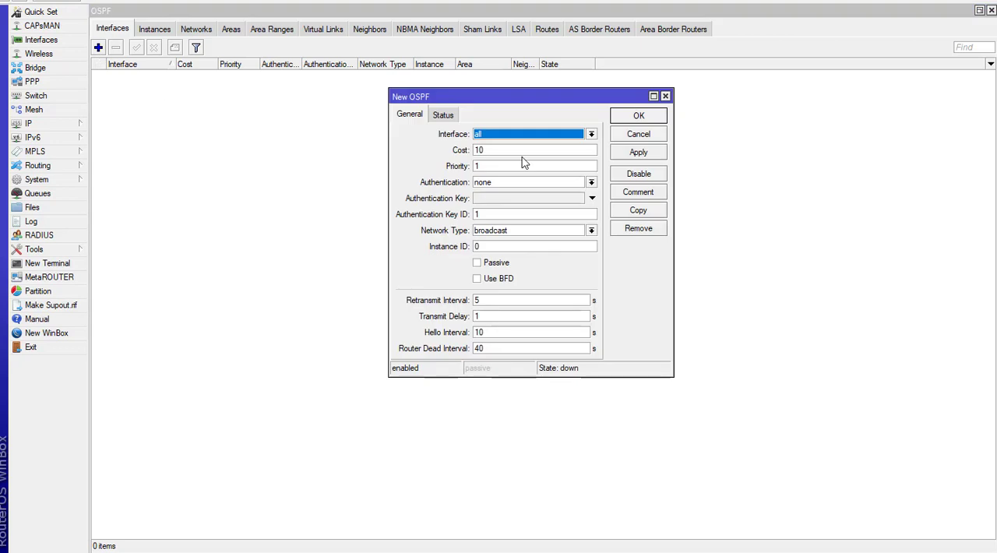
left_click(508, 136)
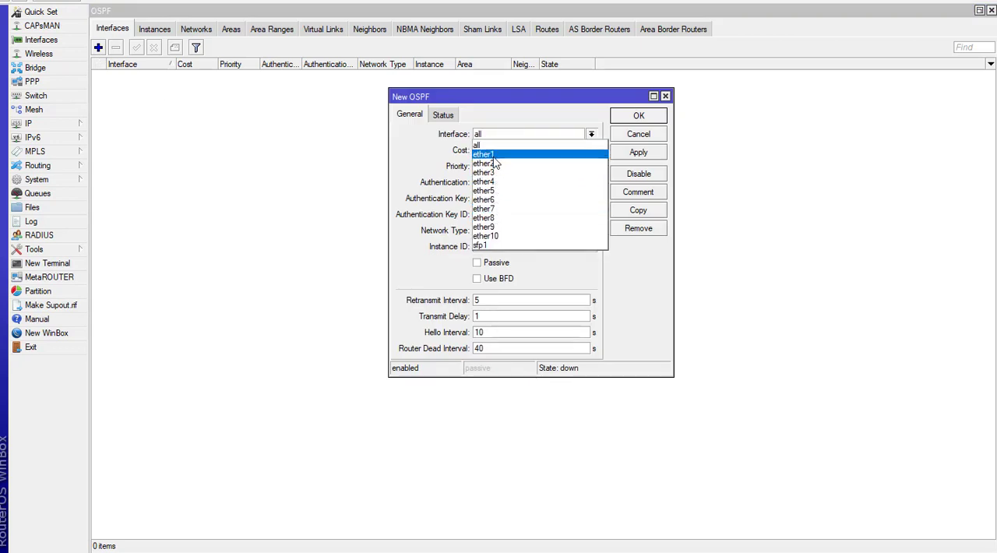
left_click(493, 156)
left_click(499, 150)
double_click(500, 152)
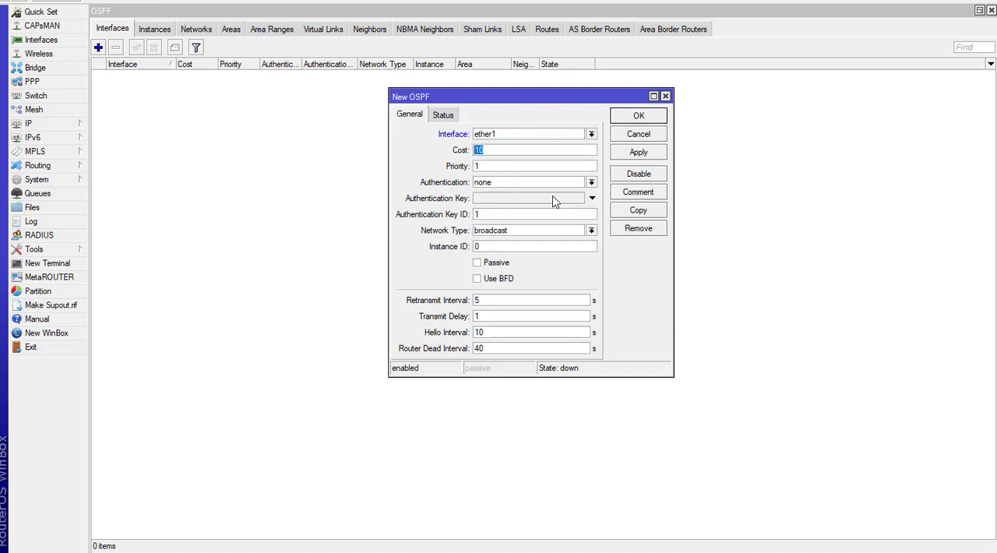
left_click(591, 184)
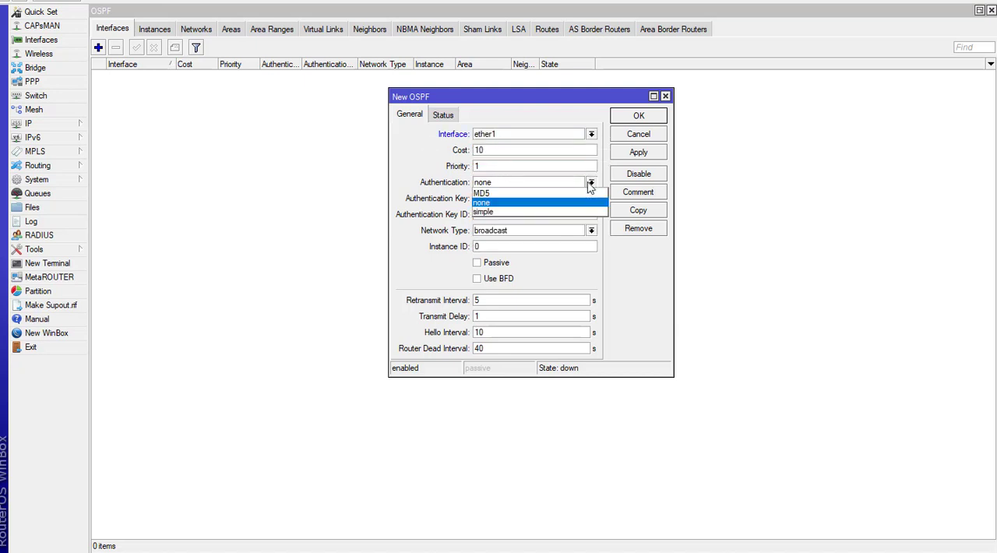
left_click(517, 193)
left_click(510, 200)
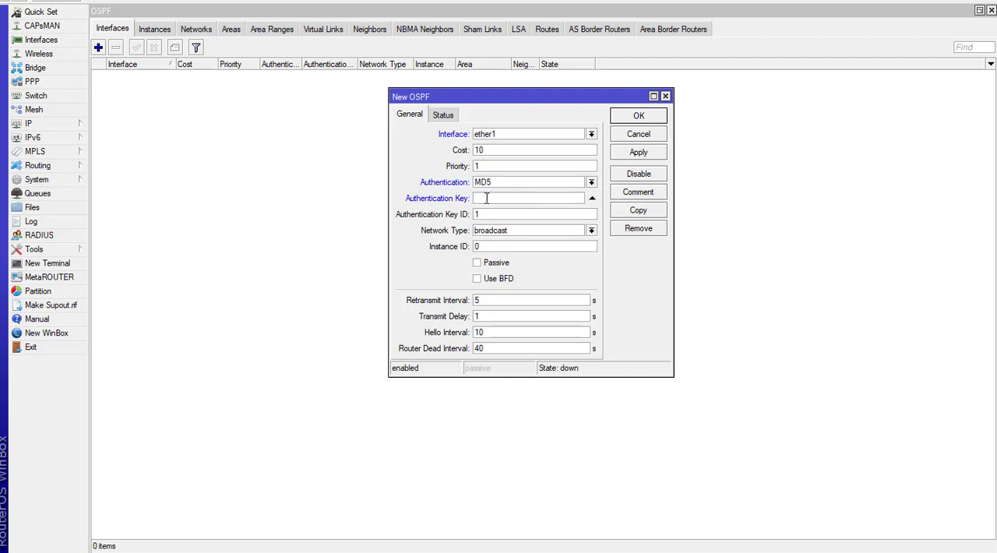
left_click(447, 116)
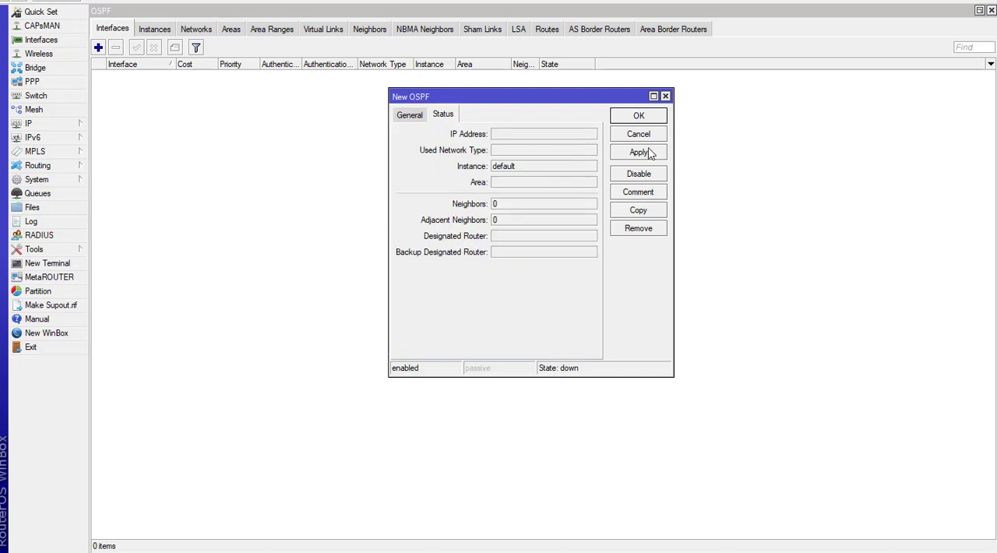
left_click(665, 96)
Step: Examine the general settings of the default OSPF instance and highlight its Router ID value
left_click(160, 30)
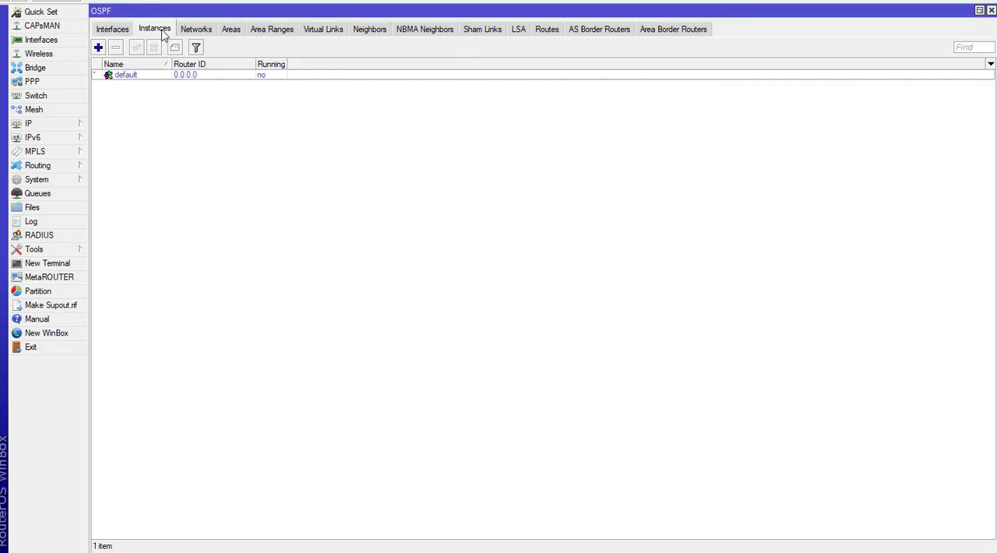
double_click(137, 77)
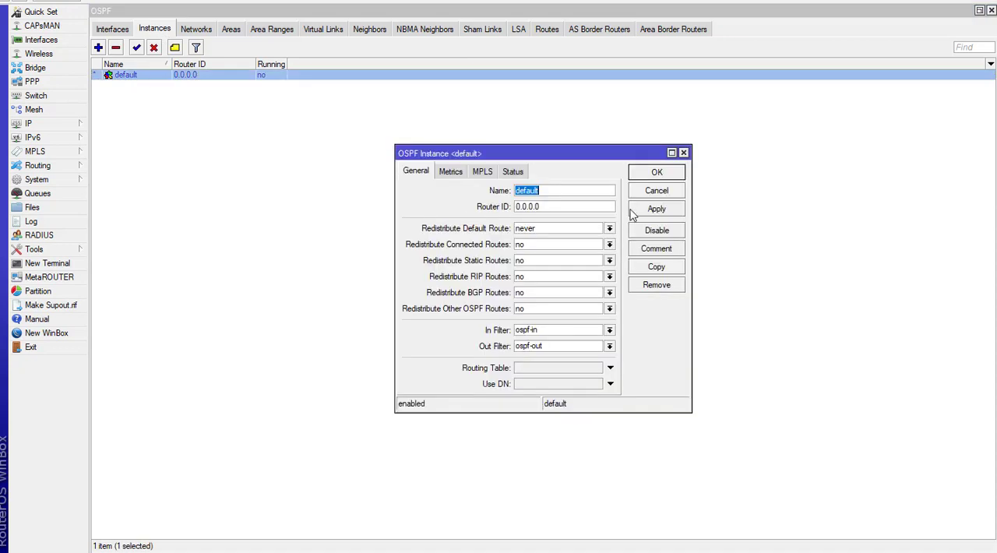
left_click(683, 153)
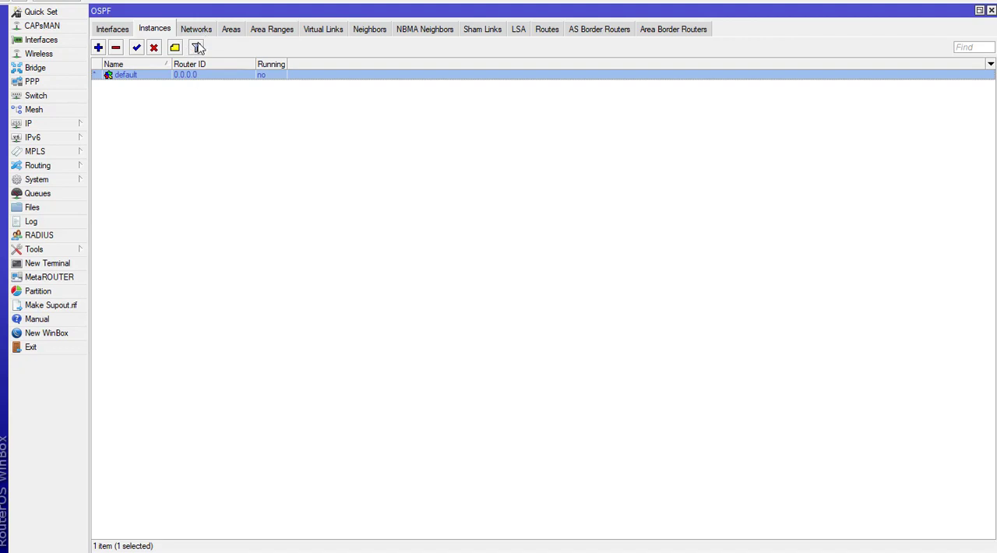
double_click(190, 74)
left_click(553, 204)
left_click_drag(554, 204, 408, 195)
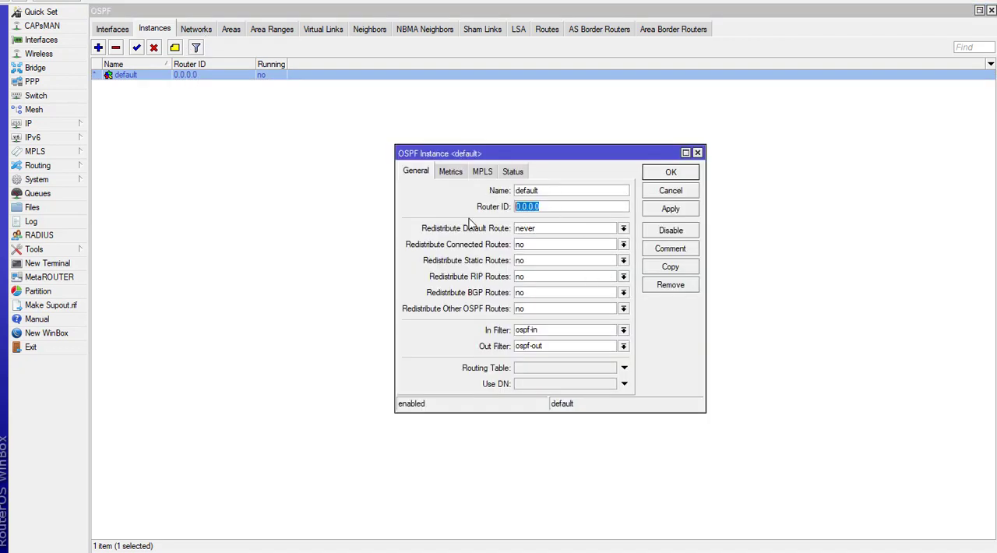
Step: Close the default OSPF instance settings, switch to the router's terminal, and run routing ospf neighbor print
left_click(697, 153)
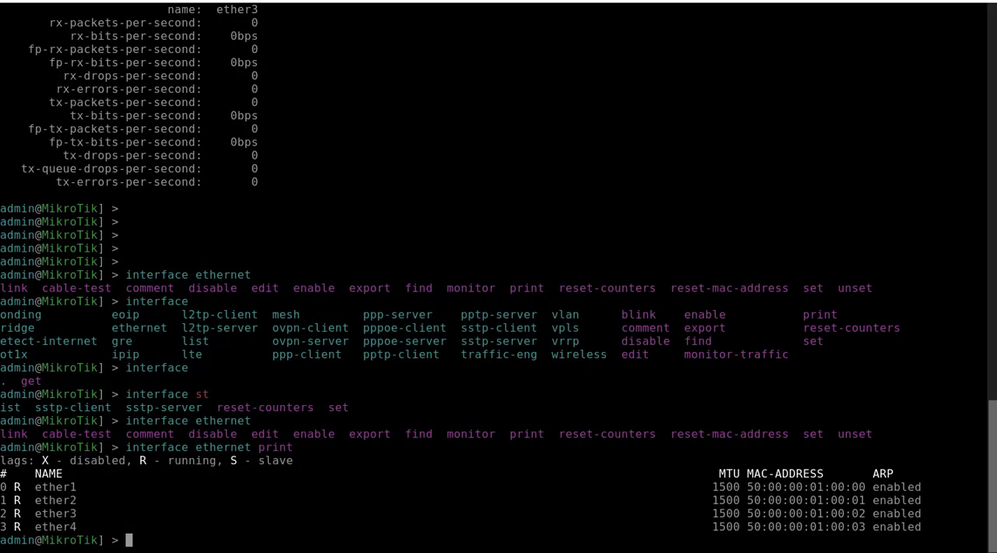
key("Return")
key("Return")
key("Return")
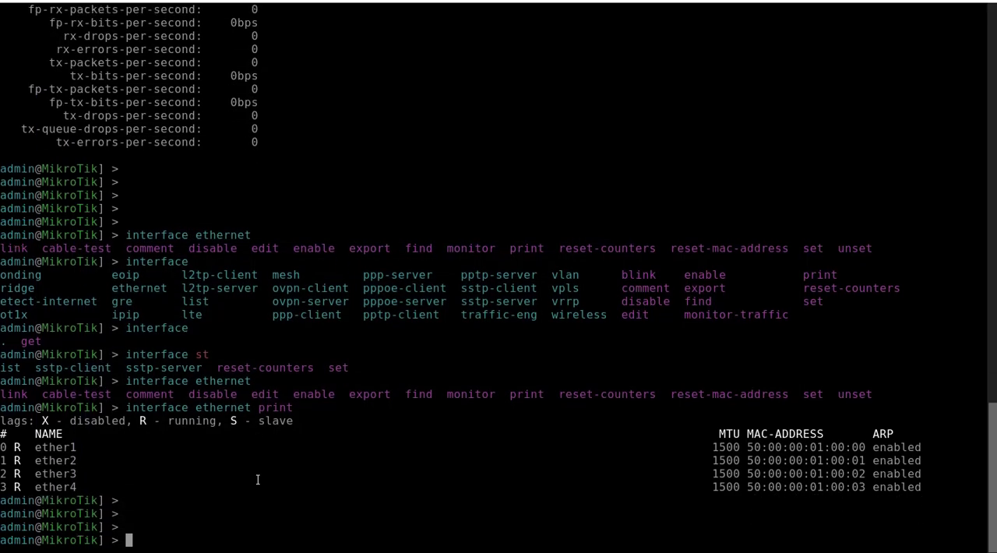
type("routing o")
key("Tab")
type("ni")
key("BackSpace")
key("BackSpace")
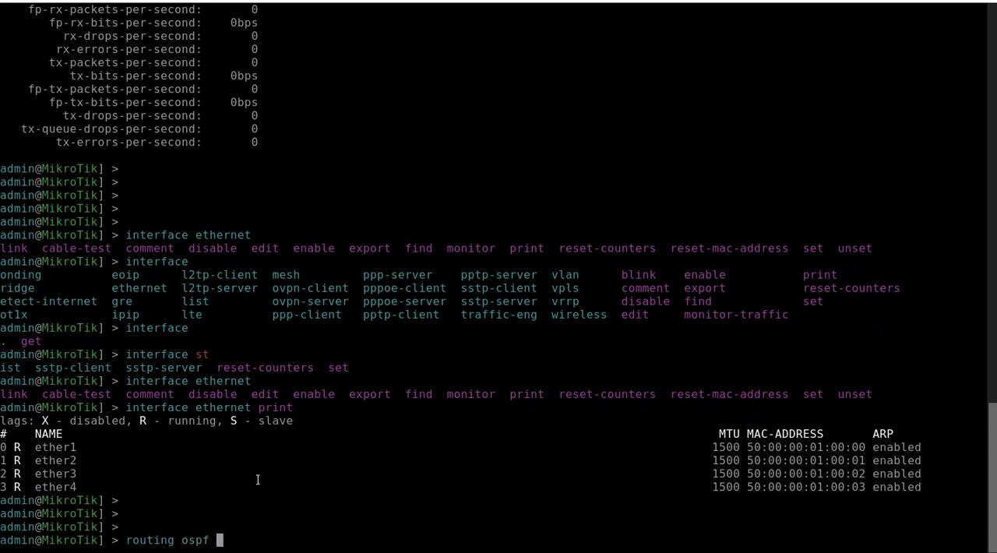
type("ne")
type("i")
key("Tab")
type("pr")
key("Tab")
key("Return")
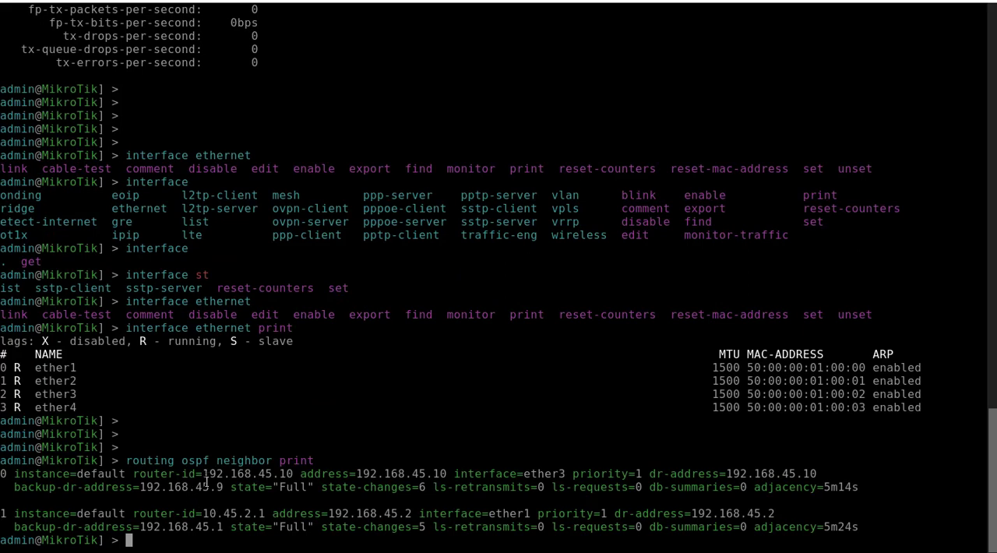
Step: Highlight the router-id values of both OSPF neighbors in the terminal output
left_click_drag(203, 474, 296, 475)
left_click_drag(204, 514, 267, 514)
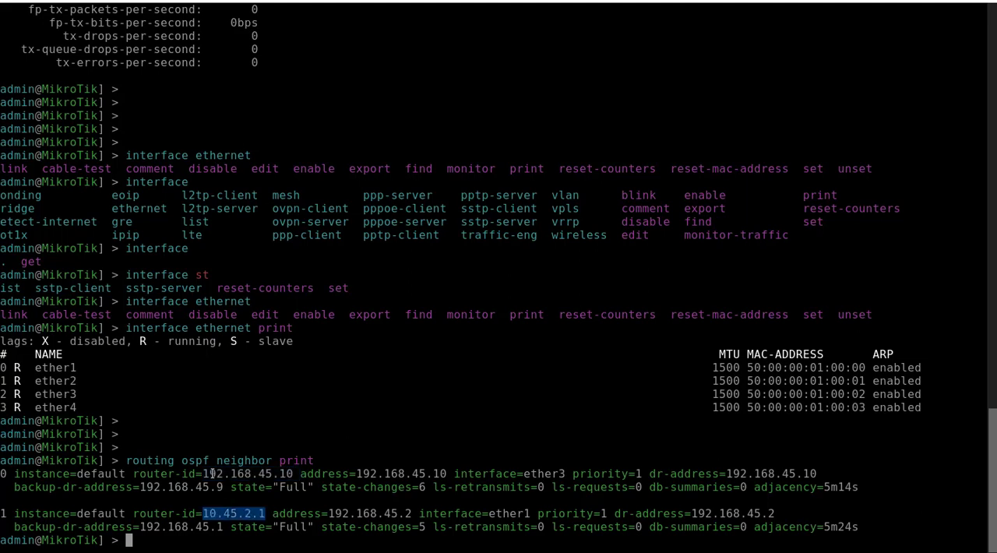
left_click_drag(203, 473, 287, 474)
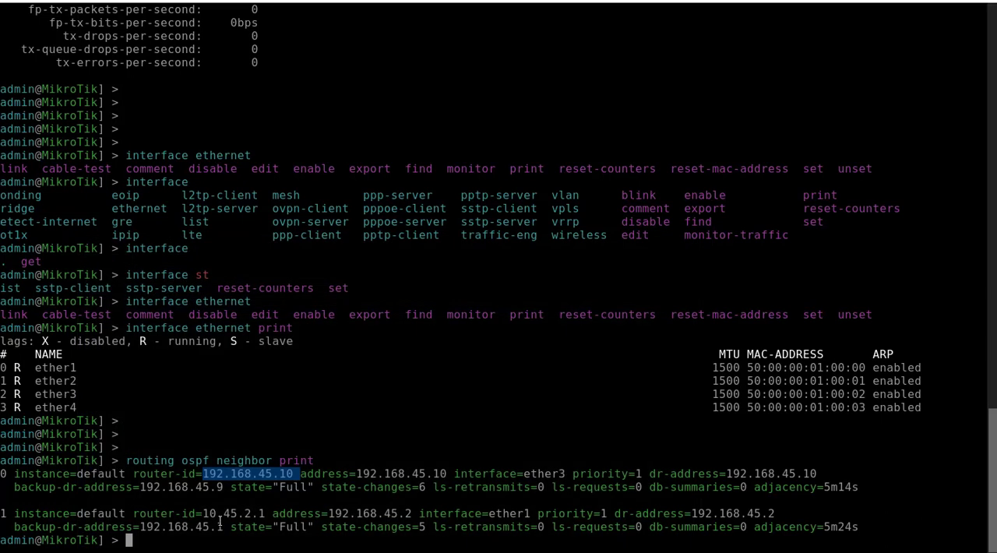
left_click_drag(203, 513, 267, 514)
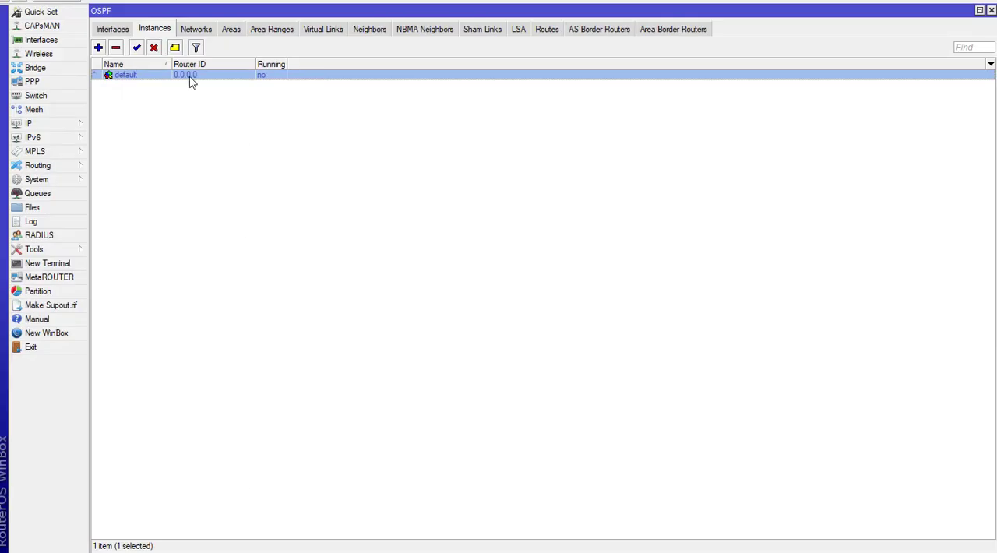
Step: Switch to WinBox, view the OSPF networks and the area choices in a new network form, and discard the form
left_click(196, 31)
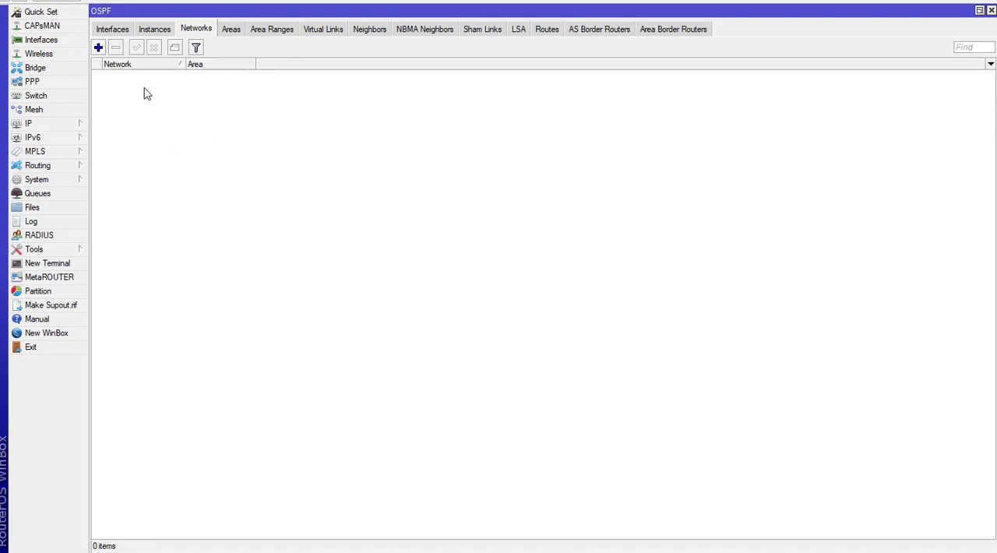
left_click(98, 47)
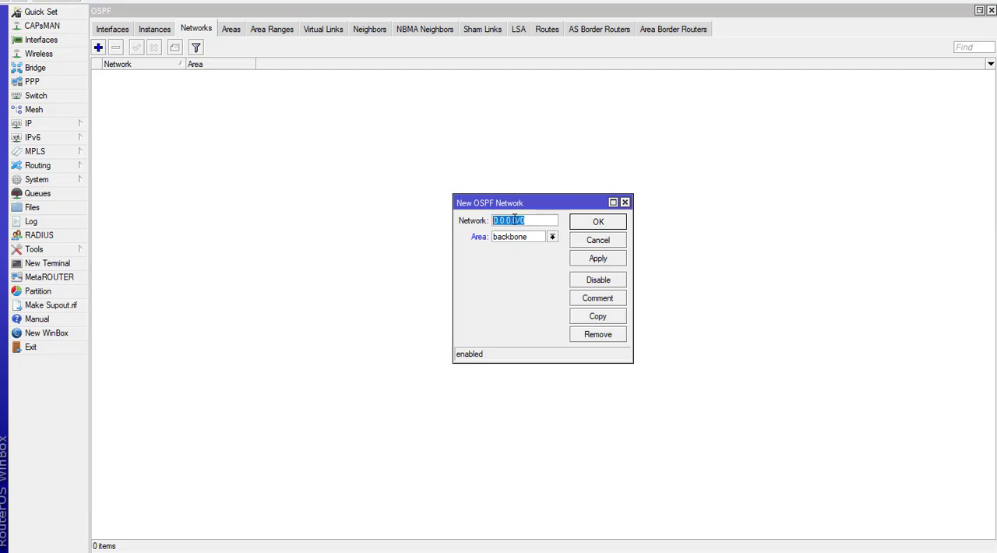
left_click(538, 238)
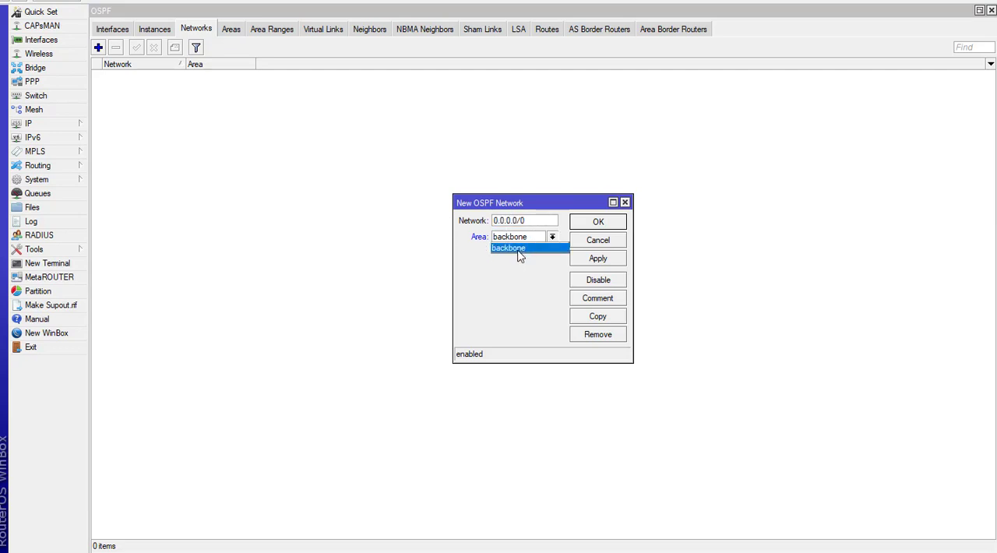
left_click(517, 249)
left_click(535, 241)
left_click(534, 244)
left_click(625, 202)
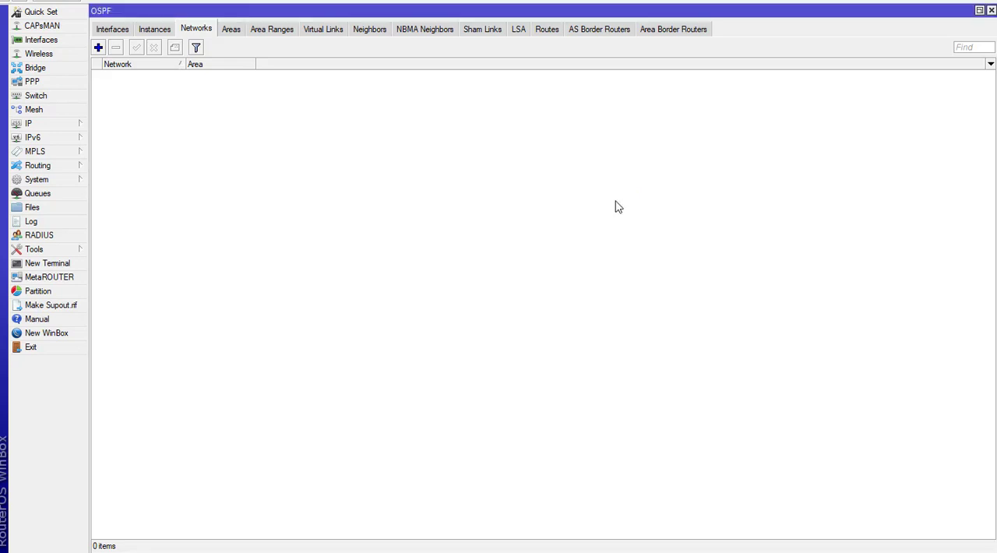
Step: View the OSPF areas and area ranges lists, and close the OSPF window
left_click(232, 29)
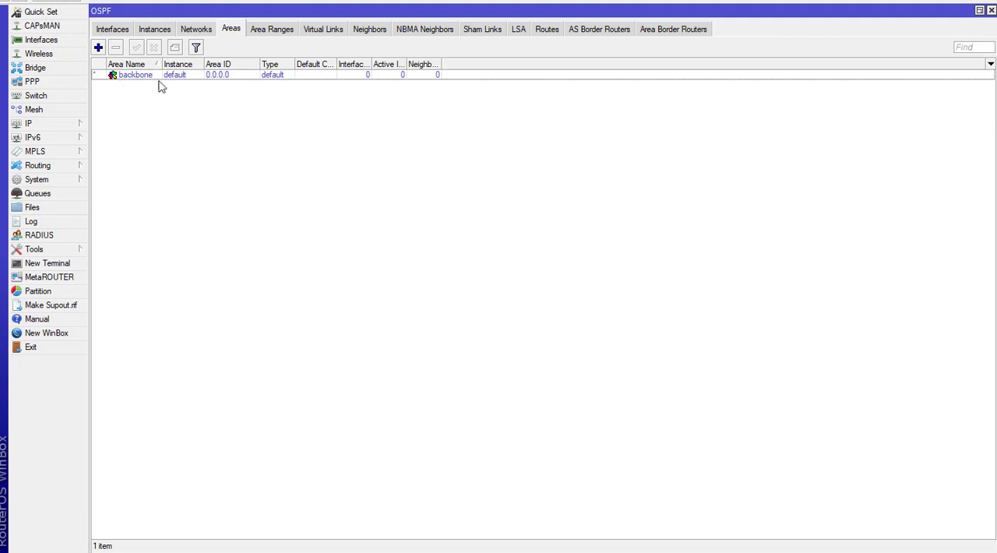
left_click(264, 35)
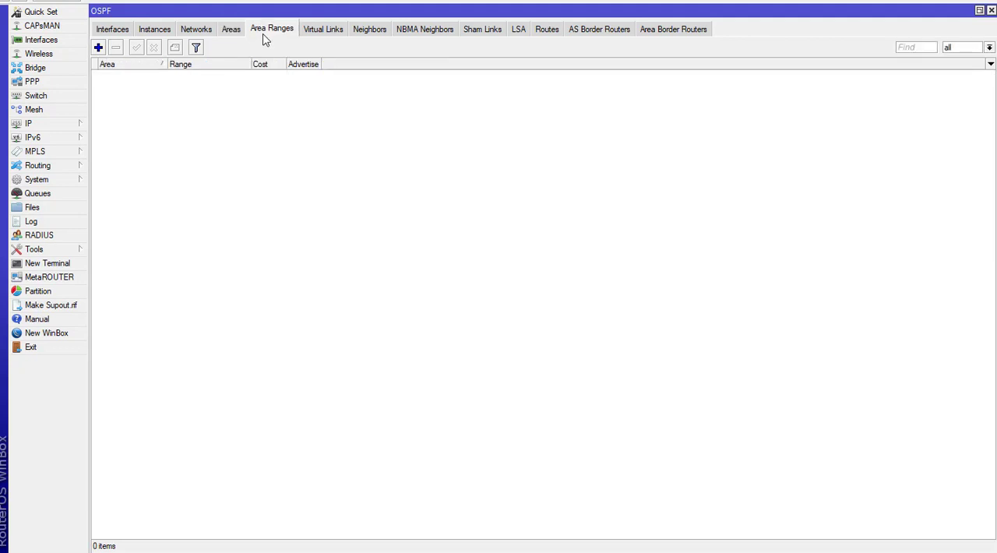
left_click(230, 33)
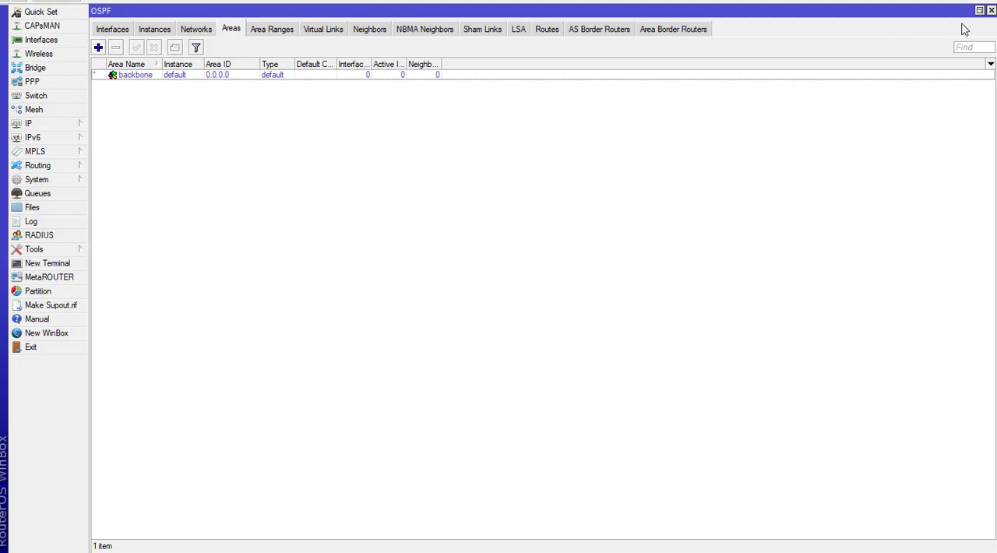
left_click(990, 10)
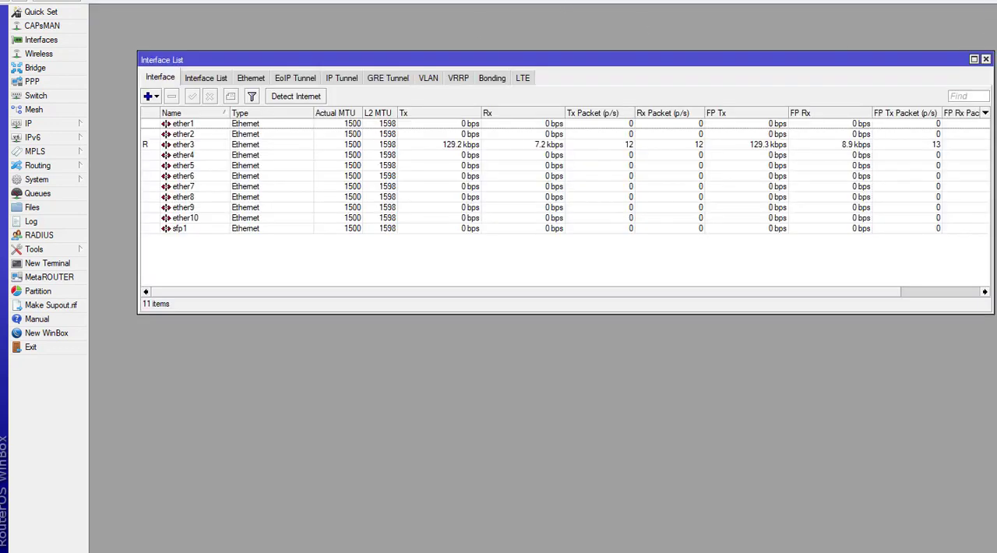